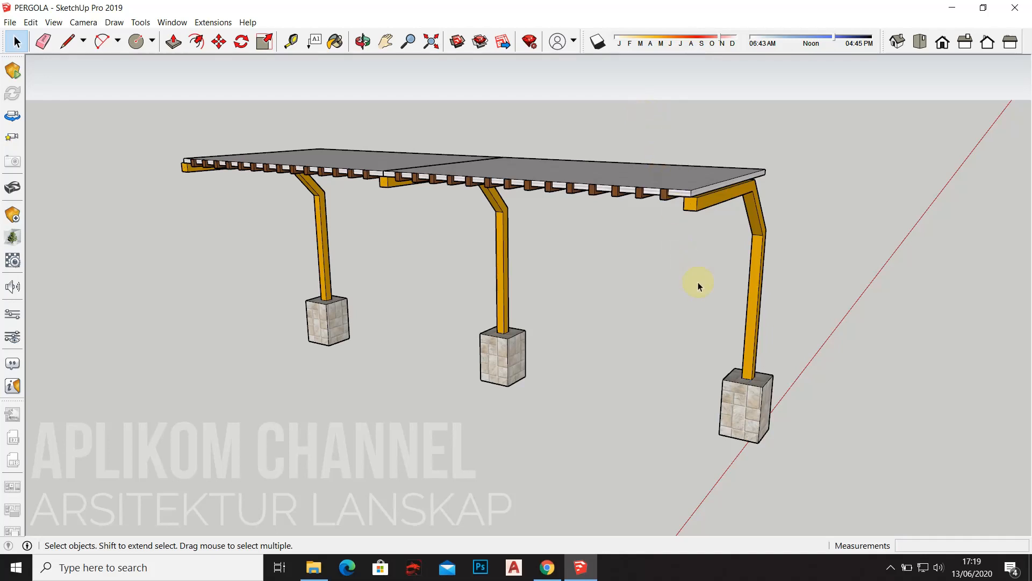
# Inspect the finished pergola model from several sides, including its roof, bent posts and stone bases
pyautogui.moveTo(544, 259)
pyautogui.mouseDown(button='middle')
pyautogui.moveTo(569, 246)
pyautogui.moveTo(558, 171)
pyautogui.moveTo(479, 133)
pyautogui.moveTo(389, 127)
pyautogui.moveTo(467, 131)
pyautogui.moveTo(546, 198)
pyautogui.moveTo(559, 237)
pyautogui.moveTo(539, 272)
pyautogui.mouseUp(button='middle')
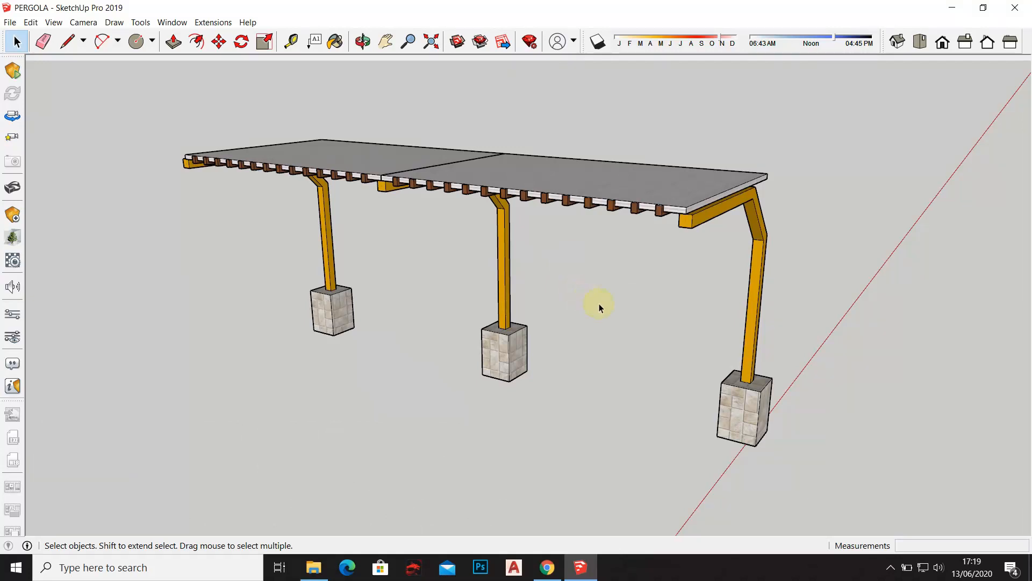
pyautogui.moveTo(556, 315); pyautogui.dragTo(594, 311, button='middle')
pyautogui.moveTo(299, 259); pyautogui.dragTo(376, 285, button='middle')
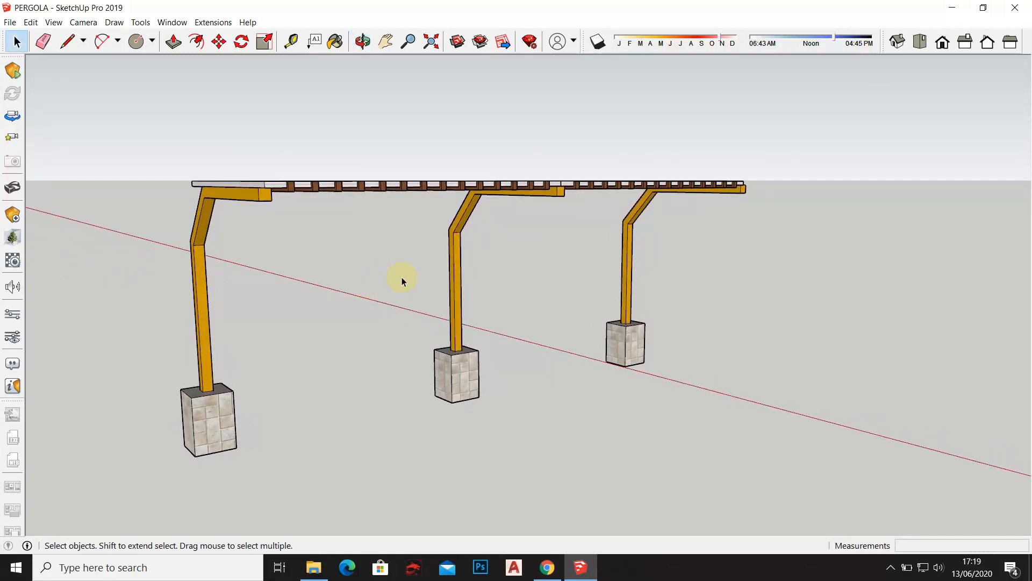
pyautogui.moveTo(679, 279); pyautogui.dragTo(426, 330, button='middle')
pyautogui.moveTo(652, 308); pyautogui.dragTo(516, 327, button='middle')
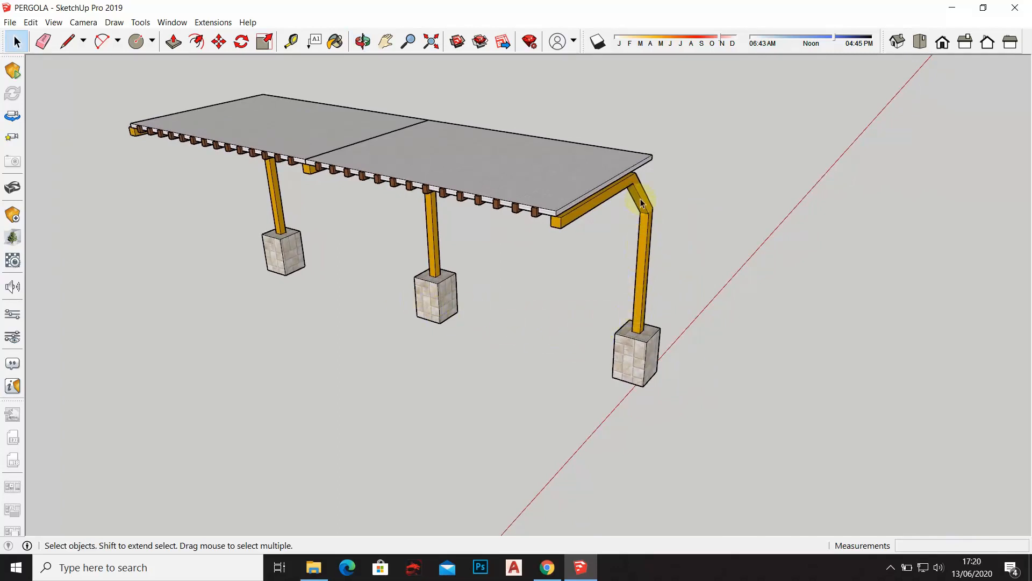
pyautogui.moveTo(611, 270); pyautogui.dragTo(549, 137, button='middle')
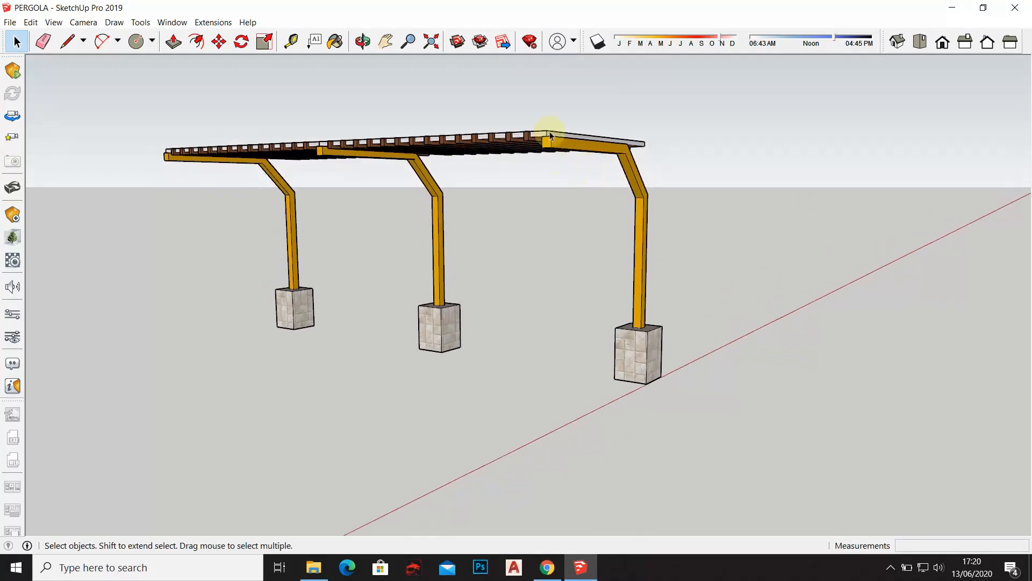
pyautogui.moveTo(314, 243); pyautogui.dragTo(497, 302, button='middle')
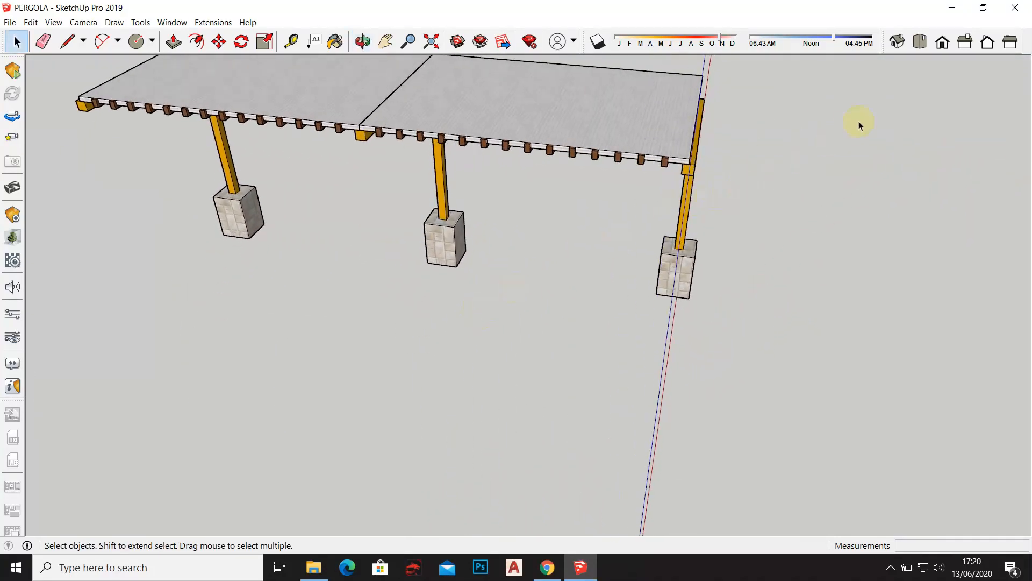
# Draw a 100 by 100 mm square with the Line tool on the ground beside the pergola
pyautogui.click(68, 43)
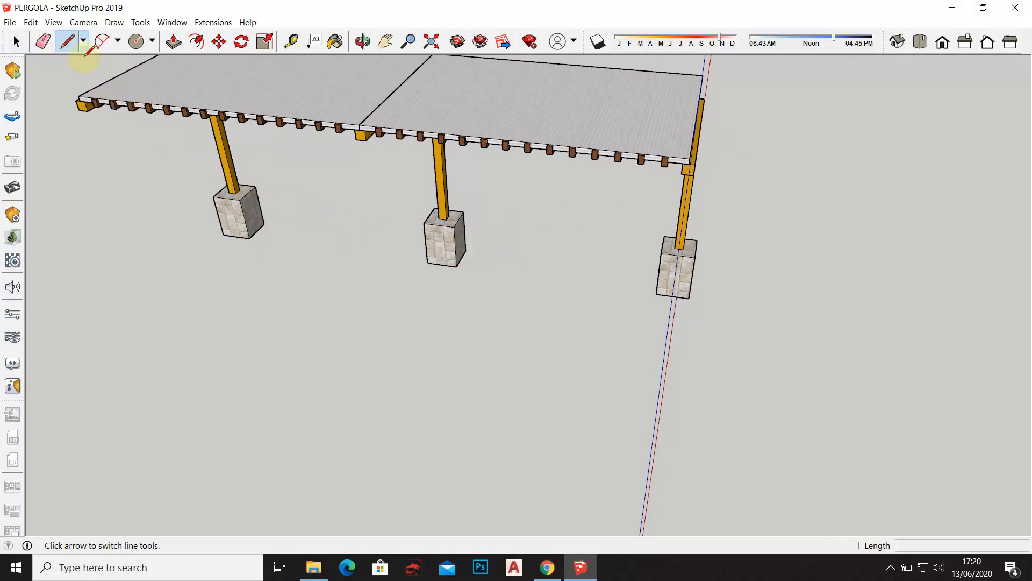
pyautogui.scroll(2, 580, 403)
pyautogui.moveTo(578, 404); pyautogui.dragTo(578, 443, button='middle')
pyautogui.scroll(-2, 578, 444)
pyautogui.keyDown('shift'); pyautogui.moveTo(541, 396); pyautogui.dragTo(496, 345, button='middle'); pyautogui.keyUp('shift')
pyautogui.moveTo(496, 345); pyautogui.dragTo(503, 407, button='middle')
pyautogui.scroll(-2, 513, 407)
pyautogui.scroll(3, 501, 398)
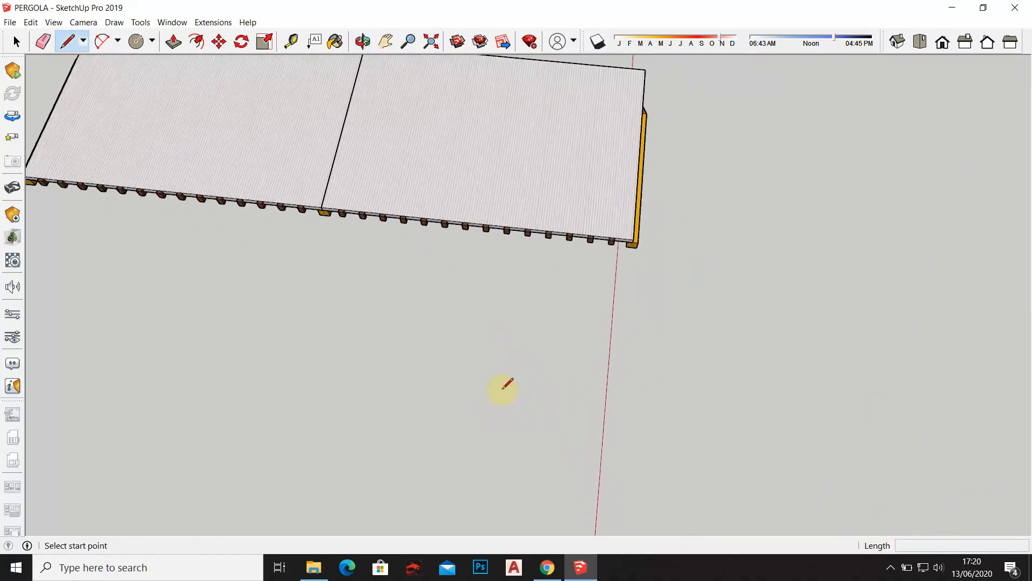
pyautogui.click(501, 392)
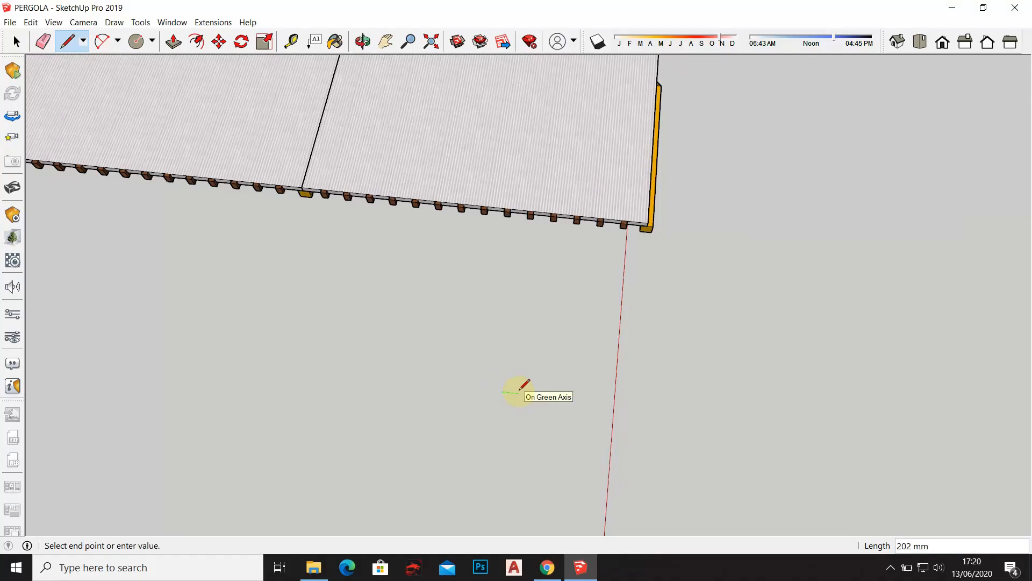
pyautogui.write('100')
pyautogui.scroll(3, 511, 397)
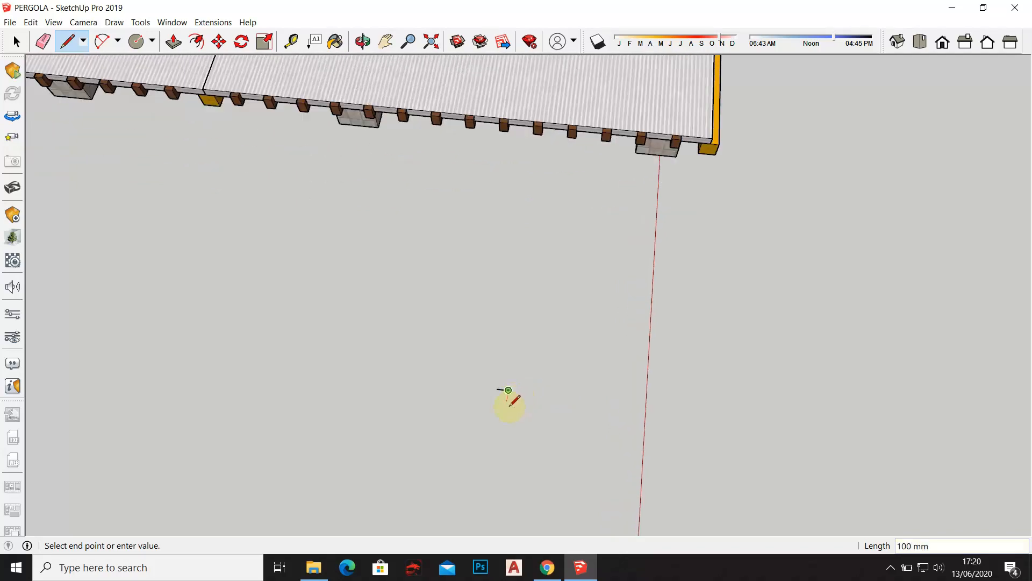
pyautogui.press('Return')
pyautogui.write('100')
pyautogui.press('Return')
pyautogui.click(499, 390)
pyautogui.scroll(3, 562, 419)
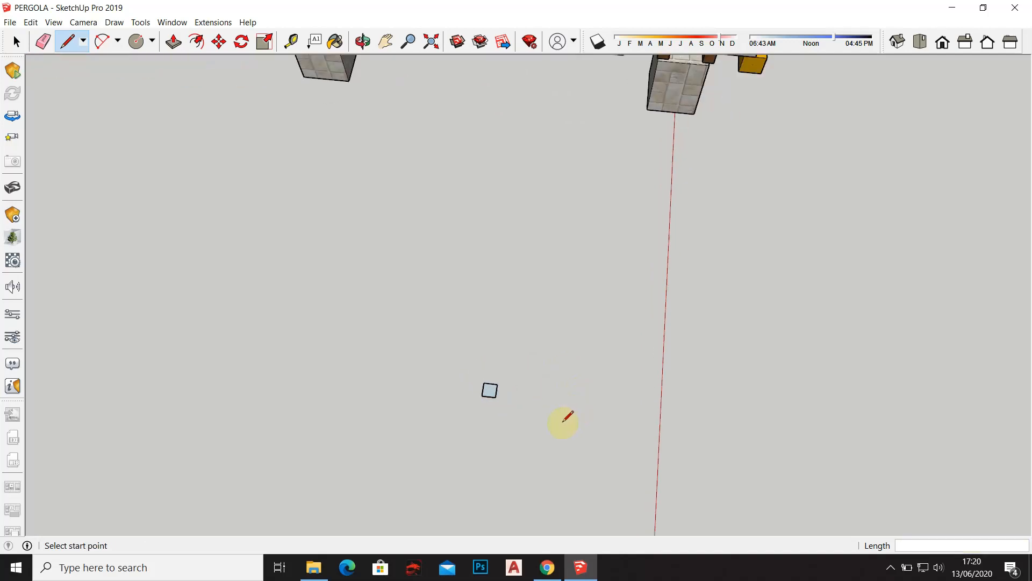
# Draw a line along the green axis joining the midpoints of two opposite sides of the square
pyautogui.scroll(-3, 547, 410)
pyautogui.moveTo(544, 403); pyautogui.dragTo(550, 379, button='middle')
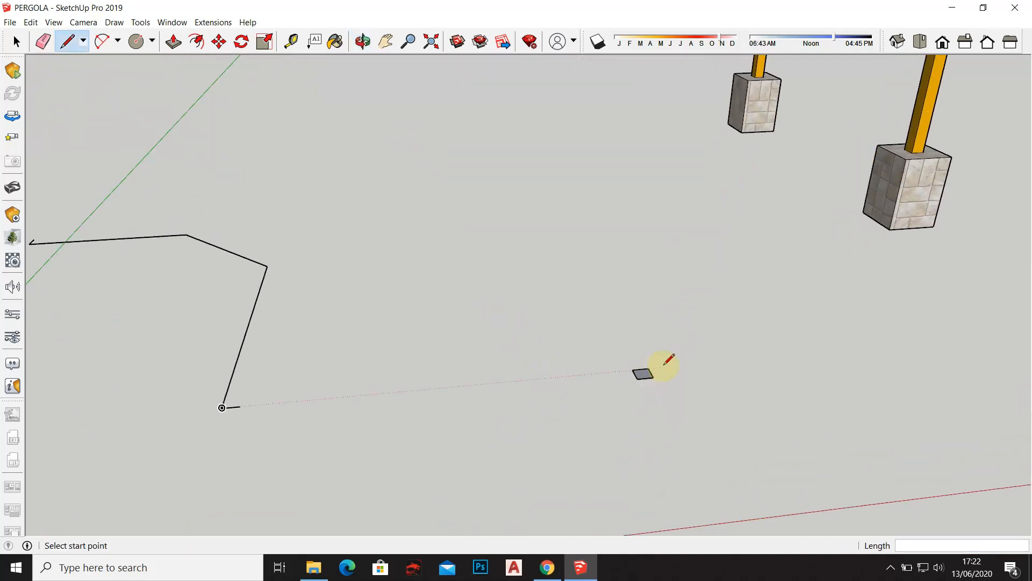
pyautogui.scroll(5, 662, 360)
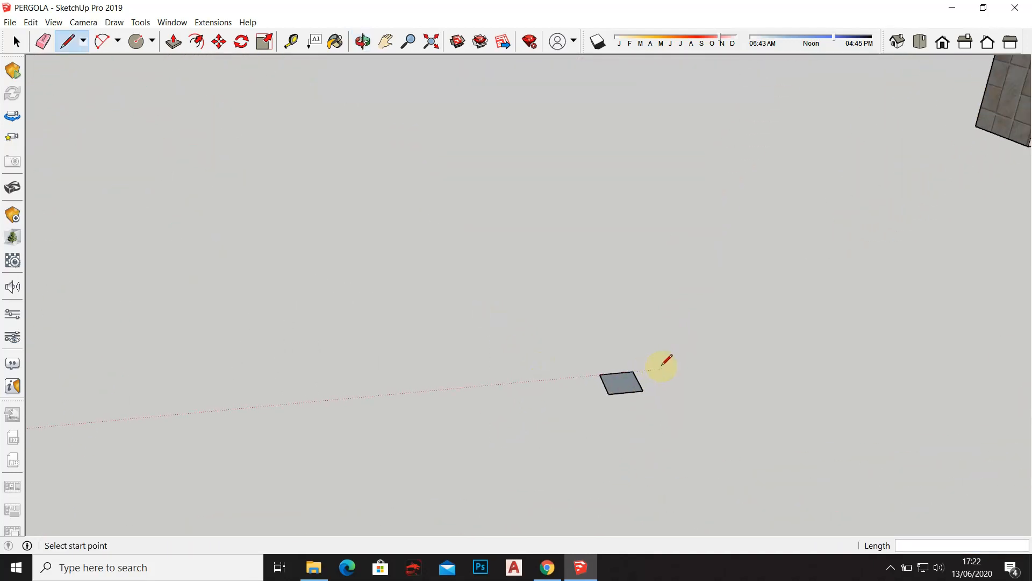
pyautogui.moveTo(641, 390); pyautogui.dragTo(725, 440, button='middle')
pyautogui.press('l')
pyautogui.scroll(4, 625, 363)
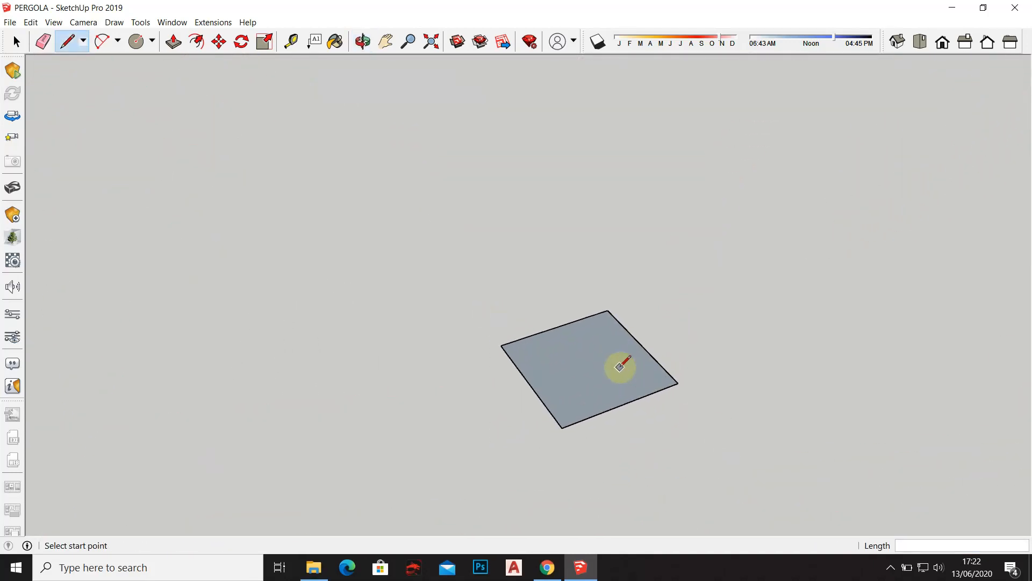
pyautogui.click(552, 324)
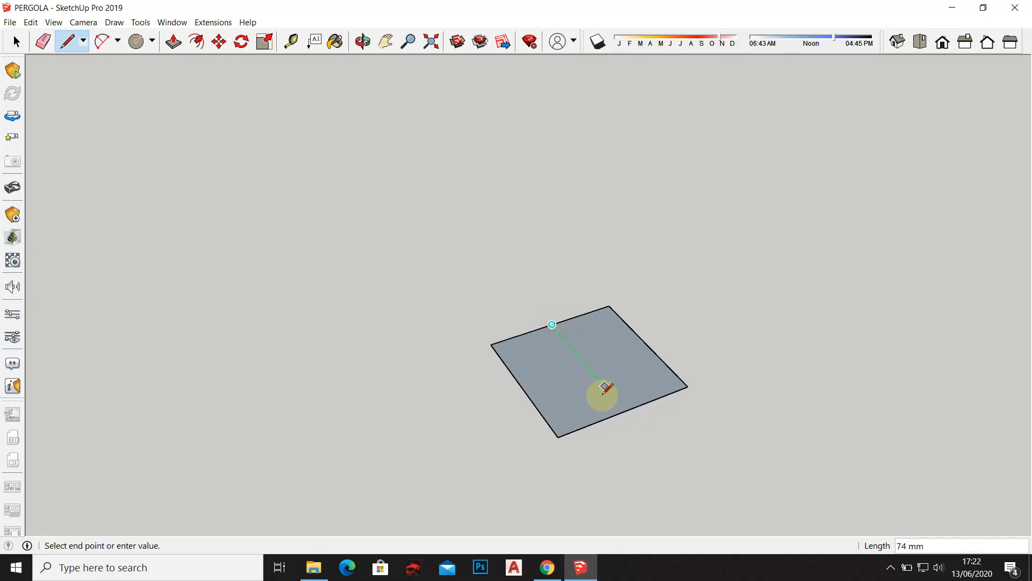
pyautogui.click(625, 410)
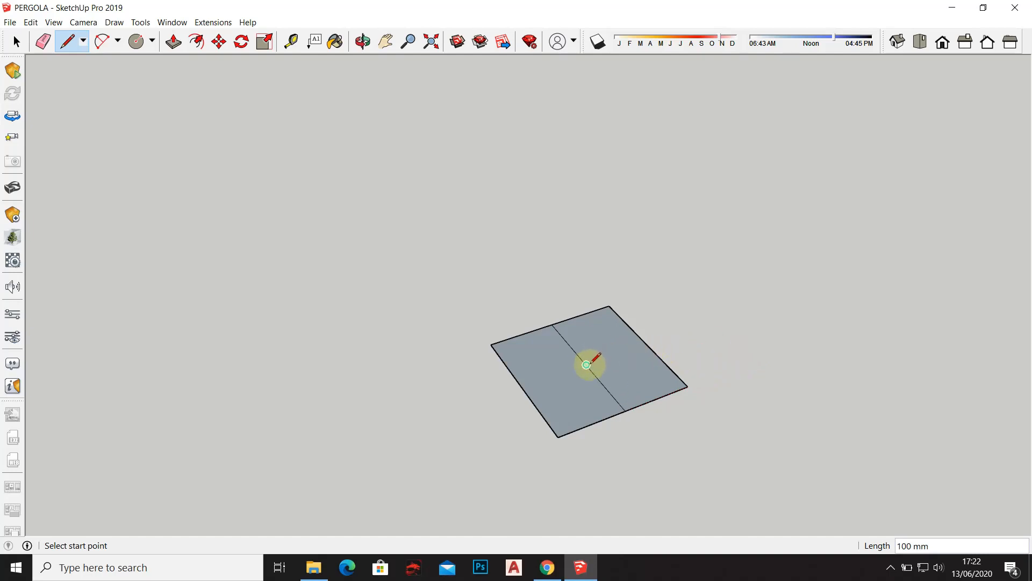
# Draw a 2650 mm vertical line along the blue axis from the midpoint of the square's dividing line
pyautogui.click(586, 364)
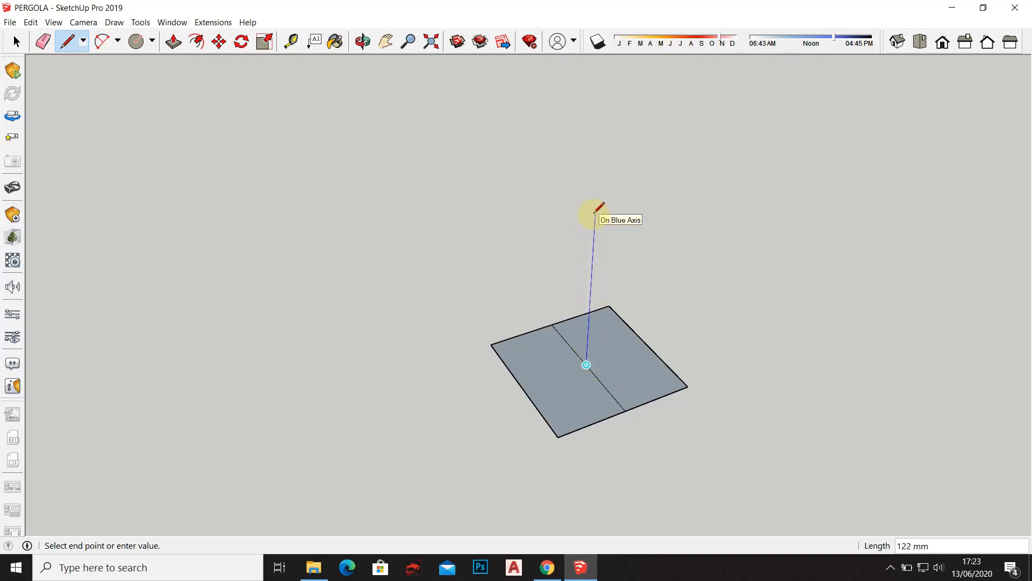
pyautogui.scroll(-3, 597, 209)
pyautogui.moveTo(592, 219); pyautogui.dragTo(573, 300, button='middle')
pyautogui.scroll(-3, 574, 238)
pyautogui.moveTo(574, 300)
pyautogui.keyDown('shift'); pyautogui.mouseDown(button='middle')
pyautogui.moveTo(582, 322)
pyautogui.moveTo(502, 276)
pyautogui.mouseUp(button='middle'); pyautogui.keyUp('shift')
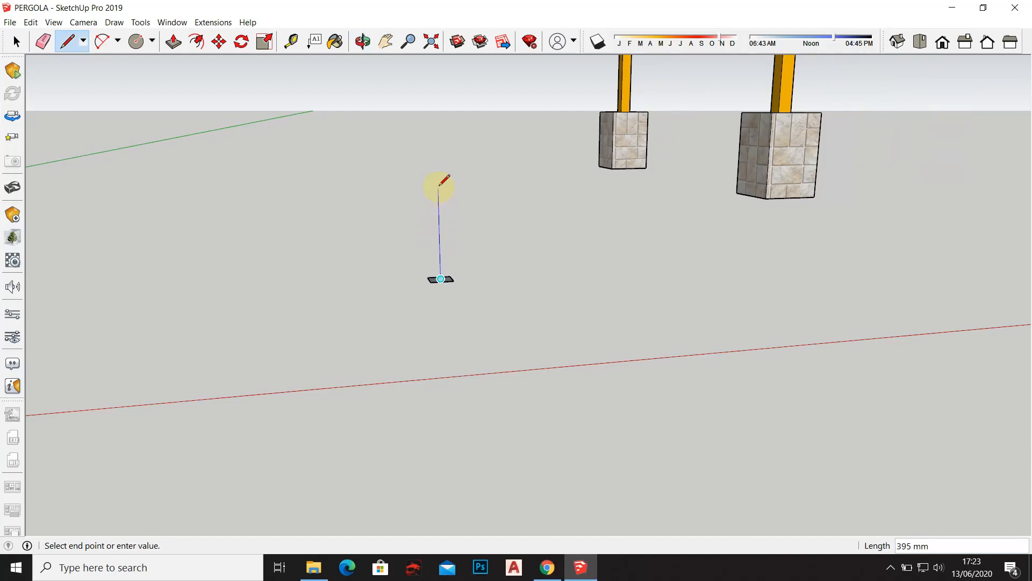
pyautogui.keyDown('shift'); pyautogui.moveTo(439, 187); pyautogui.dragTo(454, 270, button='middle'); pyautogui.keyUp('shift')
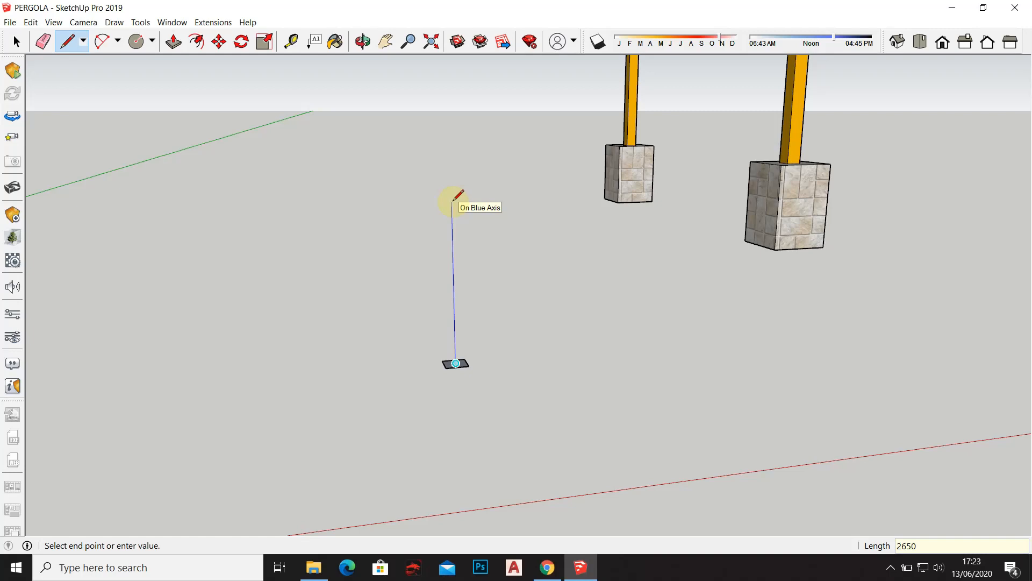
pyautogui.press('Return')
pyautogui.moveTo(454, 196); pyautogui.dragTo(429, 309, button='middle')
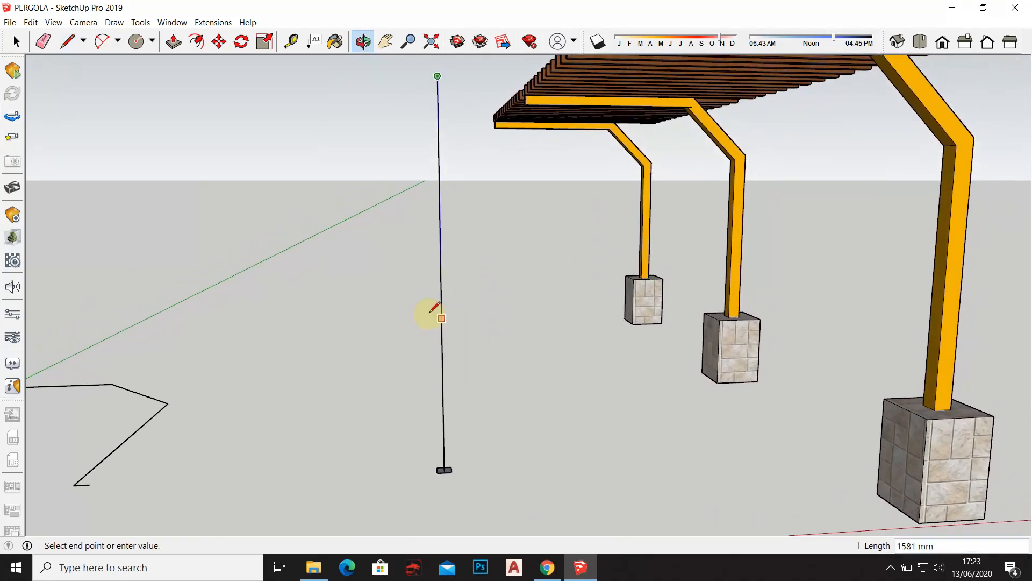
pyautogui.press('space')
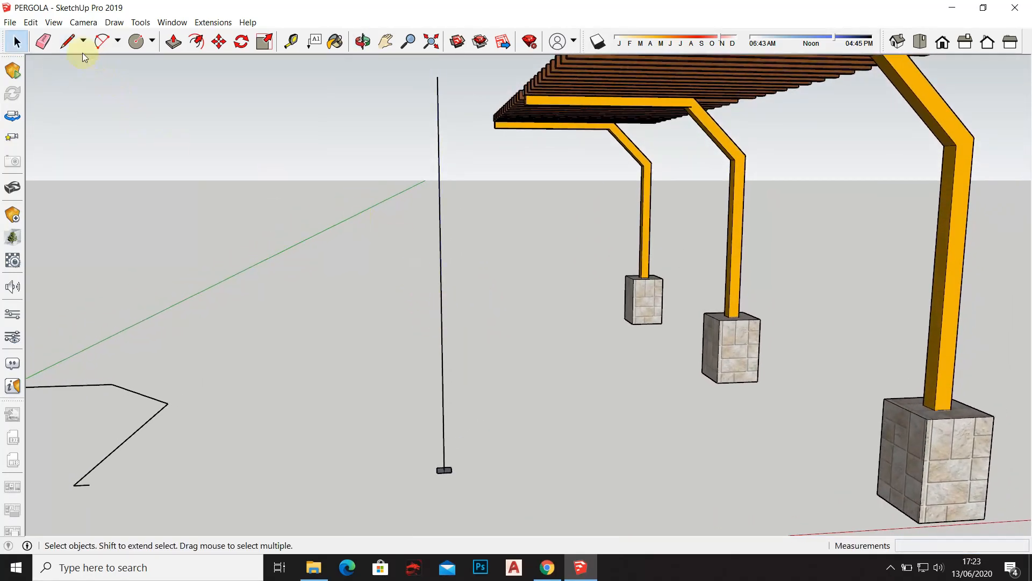
# Erase the old bent polyline lying on the ground beside the new vertical line
pyautogui.click(43, 43)
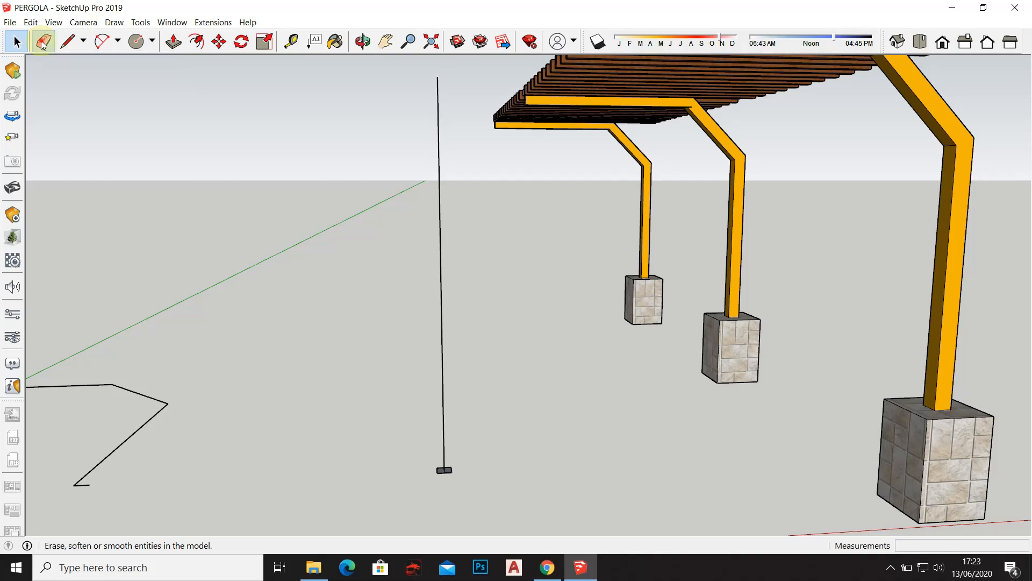
pyautogui.moveTo(134, 392)
pyautogui.mouseDown()
pyautogui.moveTo(108, 395)
pyautogui.moveTo(104, 468)
pyautogui.moveTo(87, 473)
pyautogui.mouseUp()
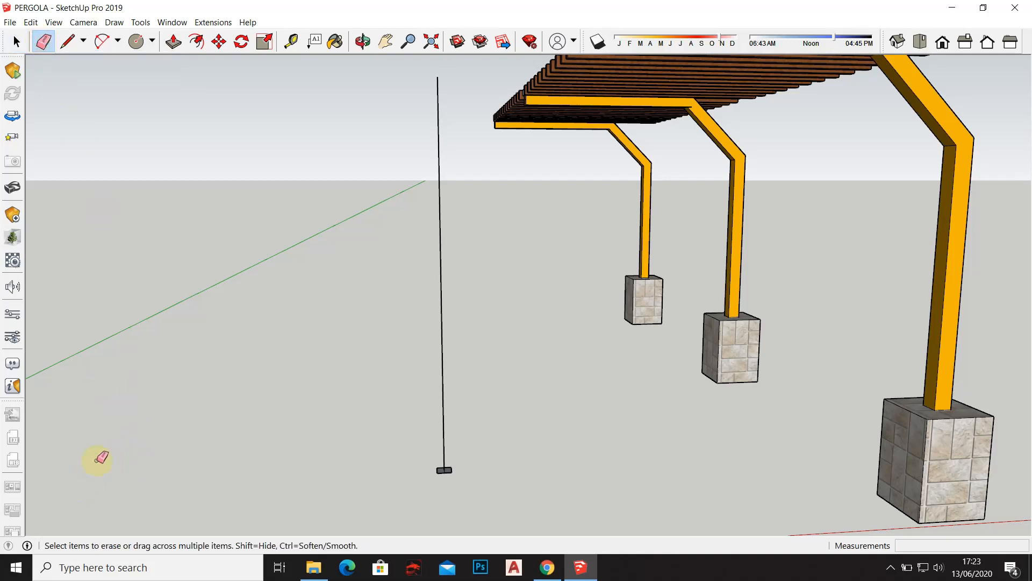
# Draw a 2000 mm horizontal line along the red axis, away from the pergola, starting at the vertical line's upper end
pyautogui.click(67, 42)
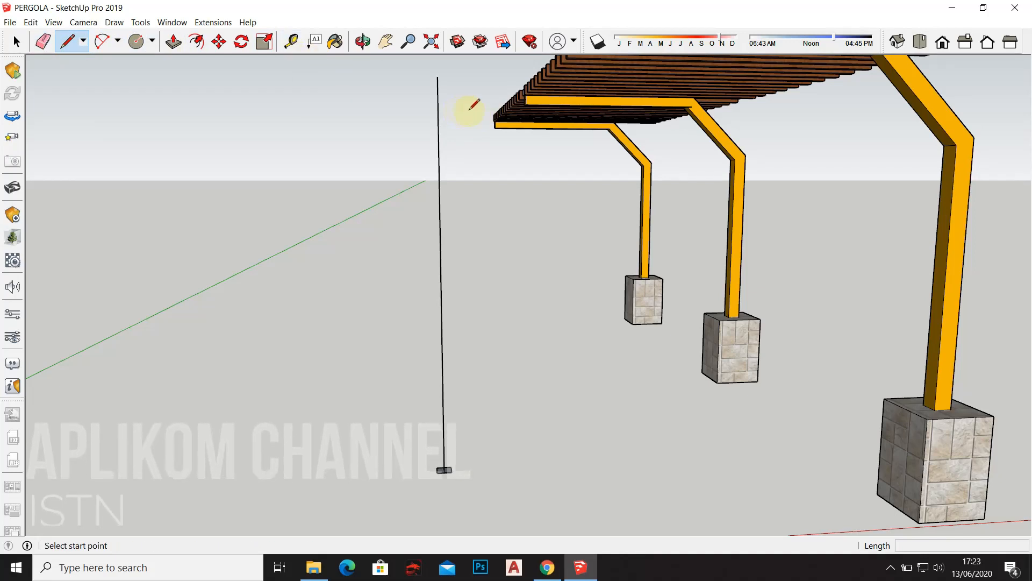
pyautogui.moveTo(478, 127); pyautogui.dragTo(531, 84, button='middle')
pyautogui.click(529, 81)
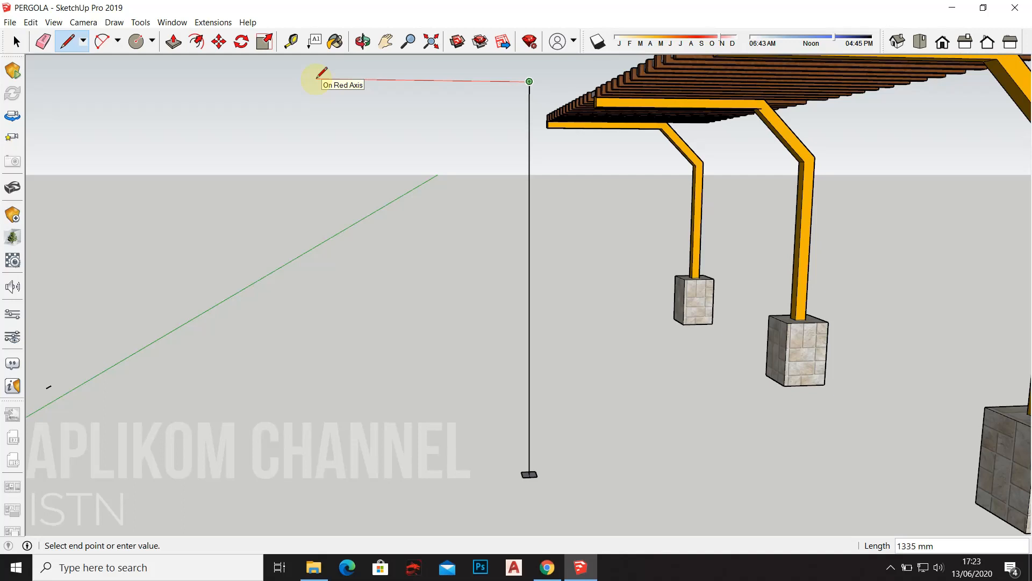
pyautogui.write('2000')
pyautogui.press('Return')
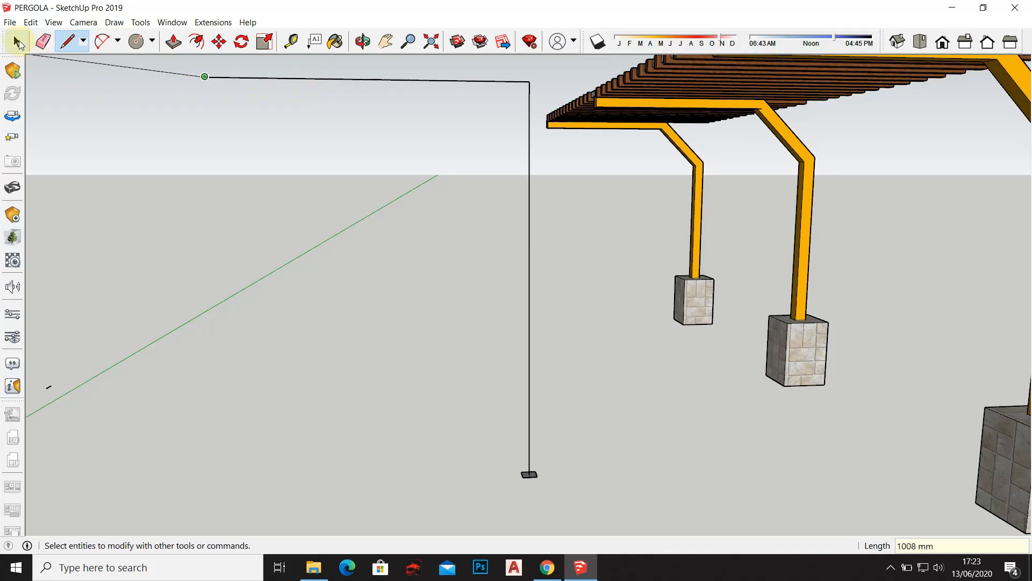
pyautogui.click(16, 41)
# Draw a diagonal about 788 mm long across the path's upper corner and erase the two corner segments outside it
pyautogui.scroll(-3, 521, 176)
pyautogui.moveTo(449, 168); pyautogui.dragTo(457, 216, button='middle')
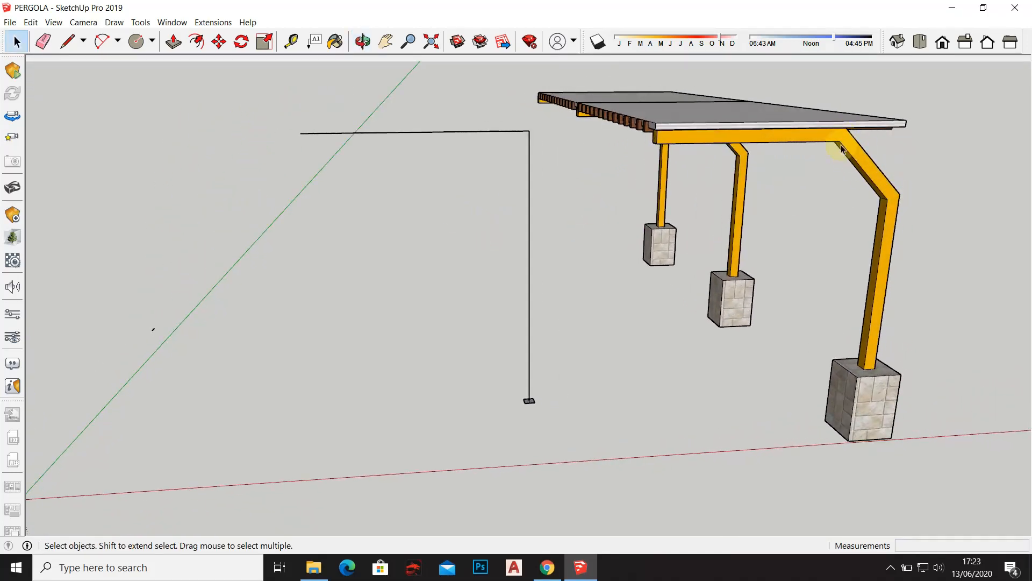
pyautogui.click(68, 41)
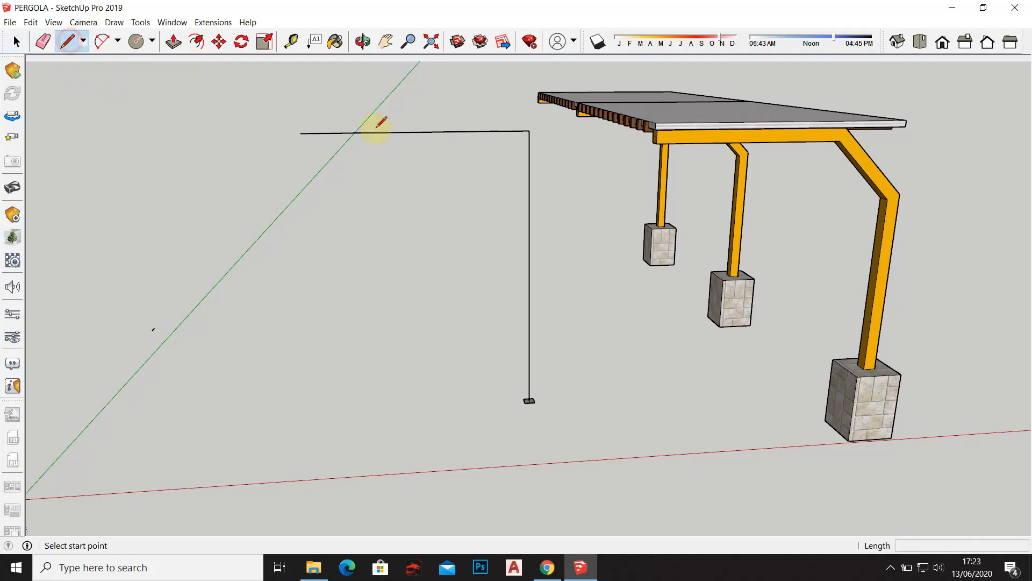
pyautogui.click(468, 131)
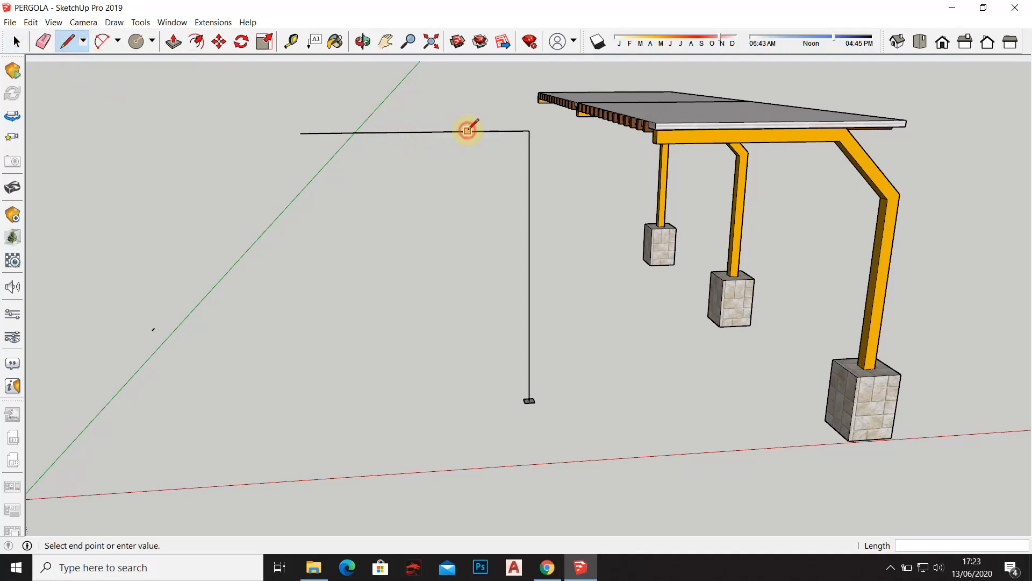
pyautogui.click(530, 192)
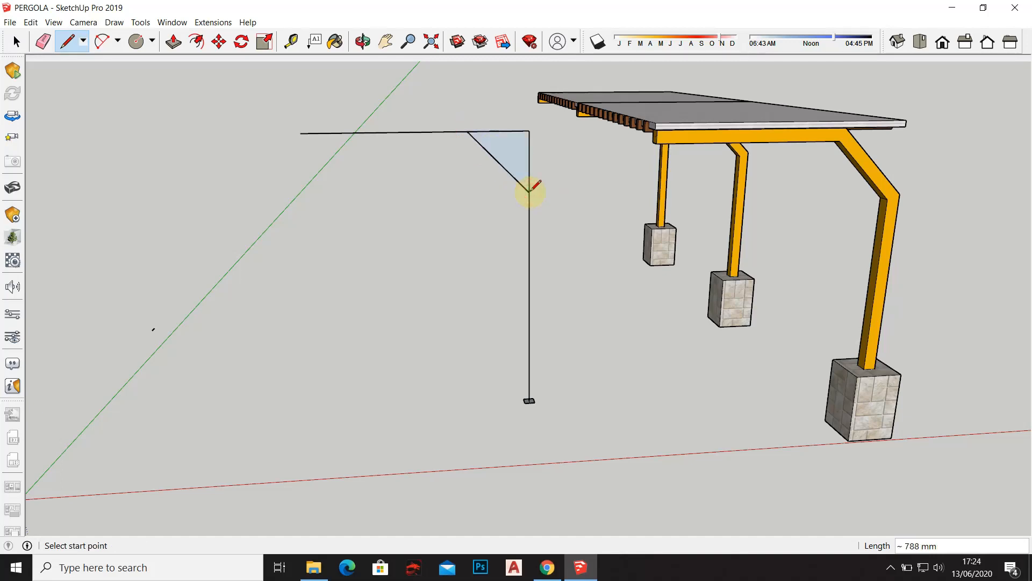
pyautogui.click(43, 41)
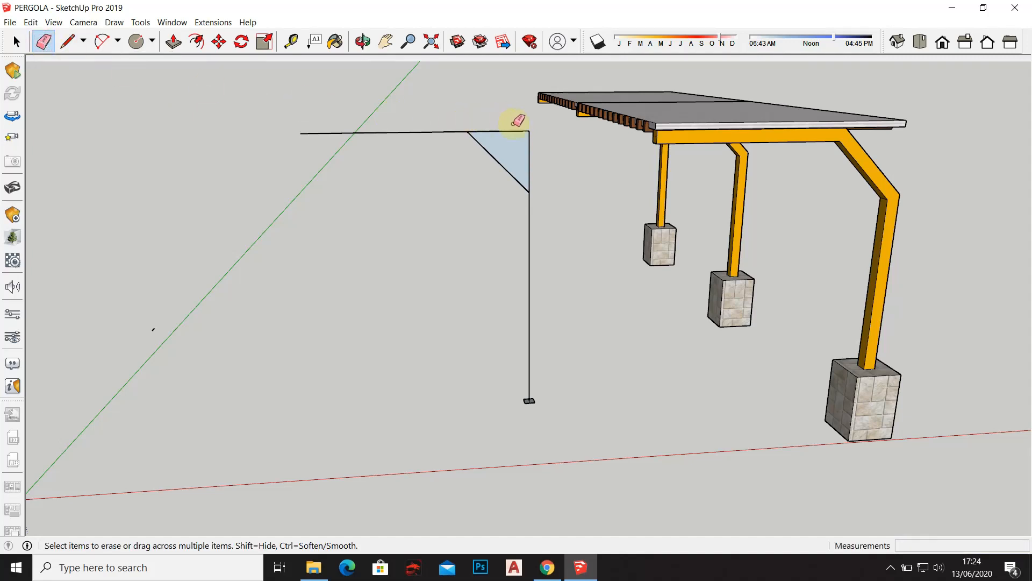
pyautogui.moveTo(520, 129); pyautogui.dragTo(533, 147)
# Erase the dividing line inside the square at the foot of the vertical line
pyautogui.moveTo(552, 194)
pyautogui.mouseDown(button='middle')
pyautogui.moveTo(397, 156)
pyautogui.moveTo(406, 179)
pyautogui.moveTo(527, 210)
pyautogui.moveTo(519, 231)
pyautogui.mouseUp(button='middle')
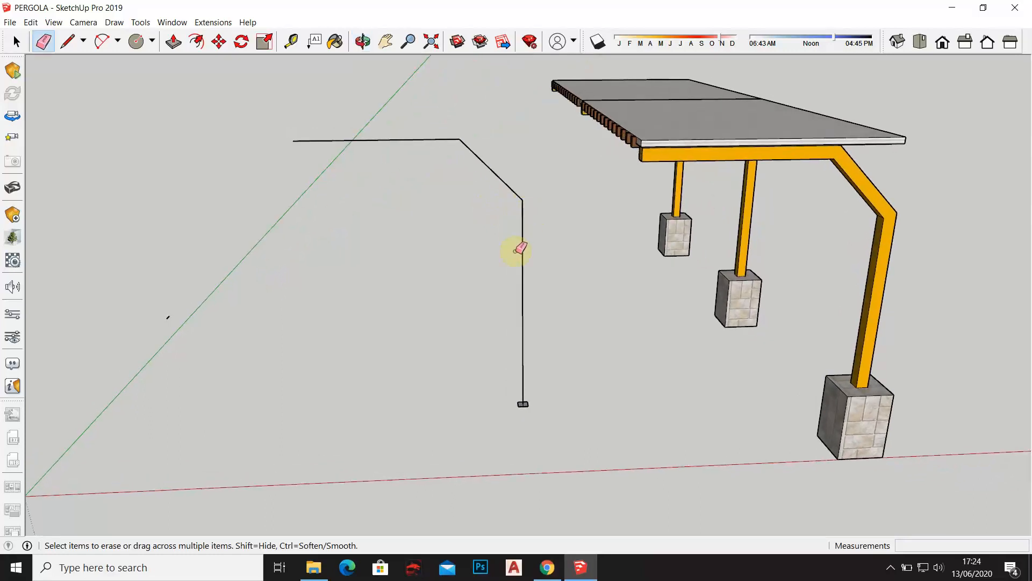
pyautogui.scroll(6, 542, 403)
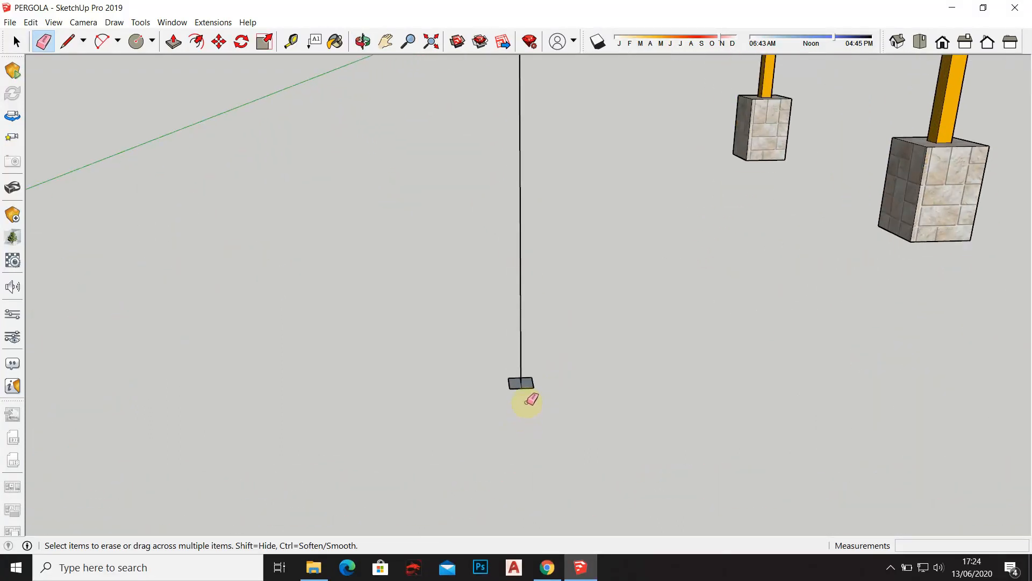
pyautogui.moveTo(517, 377); pyautogui.dragTo(518, 399, button='middle')
pyautogui.scroll(4, 518, 399)
pyautogui.click(520, 340)
pyautogui.scroll(-2, 554, 375)
pyautogui.scroll(-1, 554, 375)
pyautogui.scroll(-3, 365, 326)
pyautogui.click(16, 41)
# Extrude the square at the path's foot up along the vertical line with Follow Me
pyautogui.scroll(-2, 445, 330)
pyautogui.moveTo(445, 330); pyautogui.dragTo(461, 355, button='middle')
pyautogui.scroll(-2, 442, 323)
pyautogui.moveTo(443, 323); pyautogui.dragTo(461, 350, button='middle')
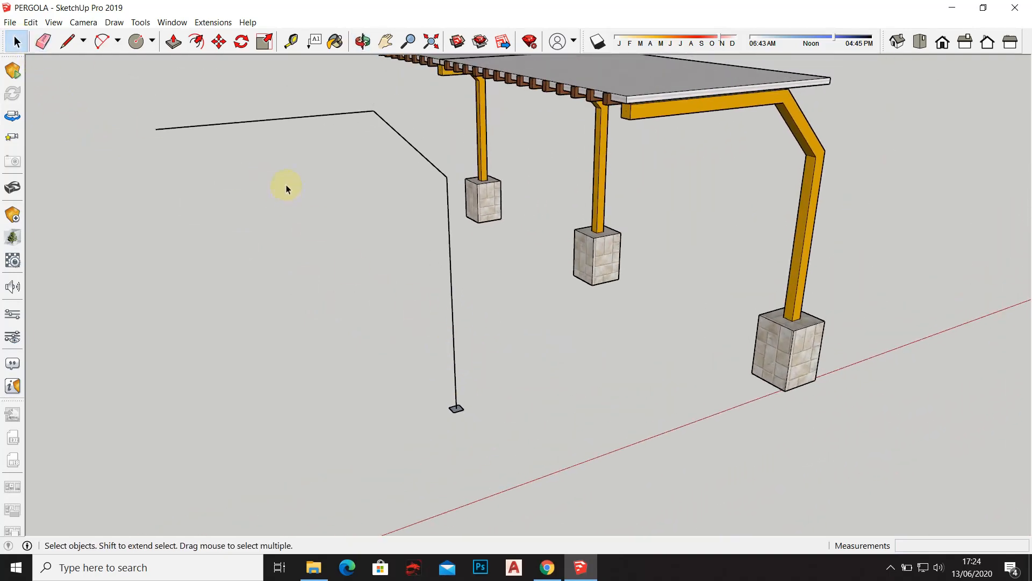
pyautogui.click(140, 22)
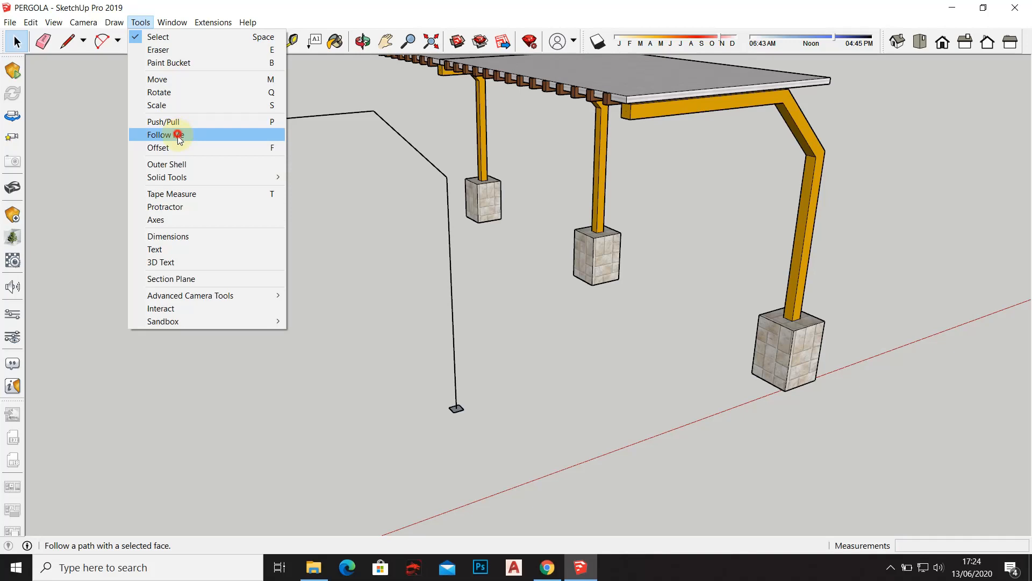
pyautogui.click(161, 135)
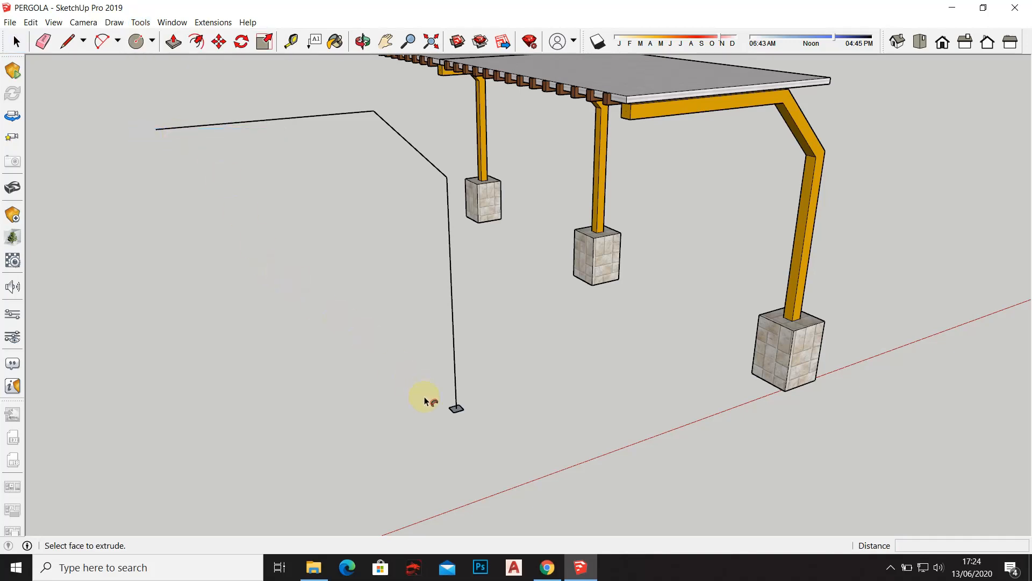
pyautogui.scroll(6, 422, 398)
pyautogui.scroll(4, 461, 420)
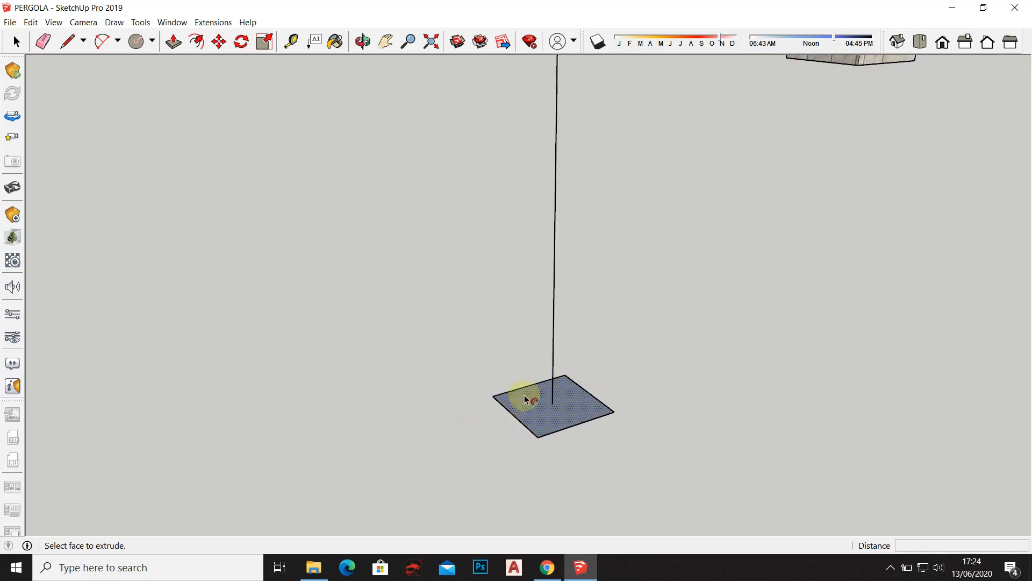
pyautogui.click(567, 408)
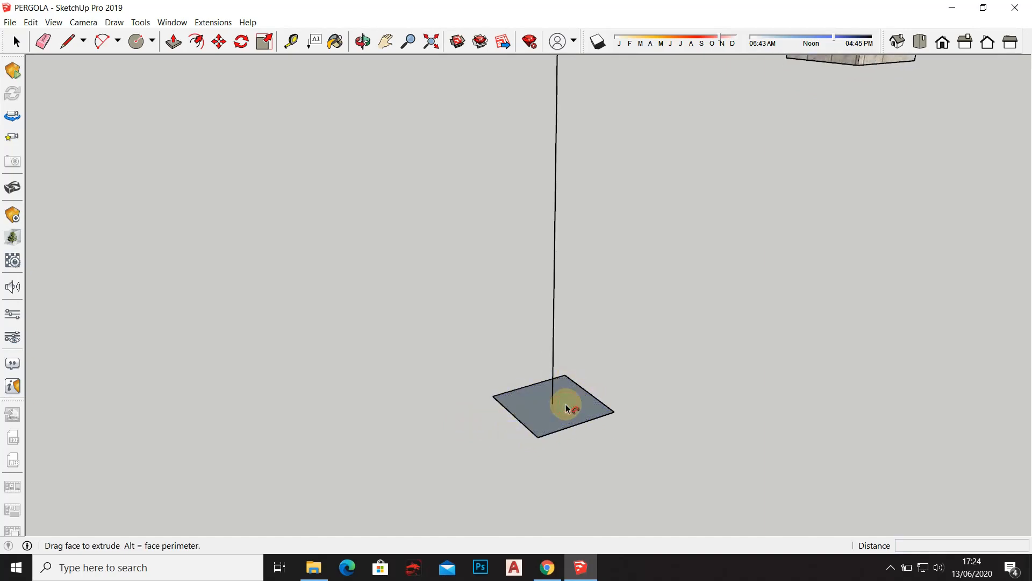
pyautogui.moveTo(565, 397); pyautogui.dragTo(554, 308)
pyautogui.moveTo(551, 292); pyautogui.dragTo(556, 110)
pyautogui.moveTo(557, 109); pyautogui.dragTo(553, 215, button='middle')
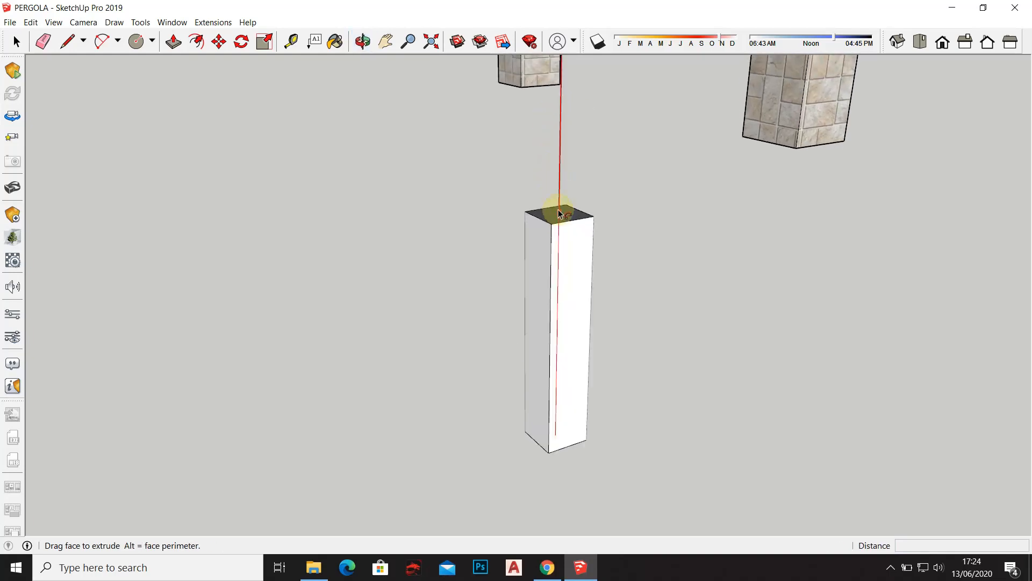
pyautogui.moveTo(561, 155); pyautogui.dragTo(553, 249, button='middle')
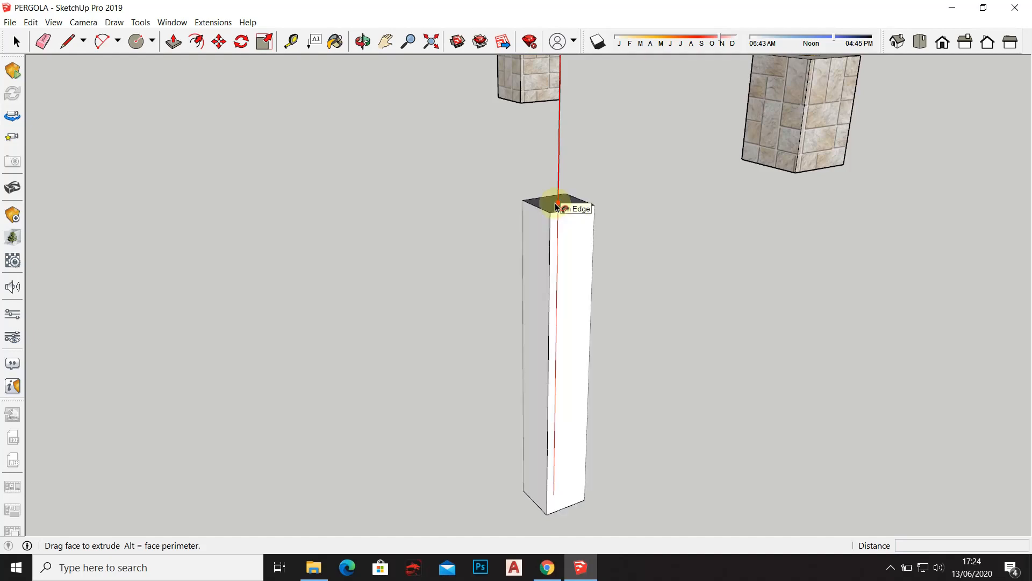
pyautogui.keyDown('shift'); pyautogui.moveTo(560, 164); pyautogui.dragTo(570, 283, button='middle'); pyautogui.keyUp('shift')
pyautogui.scroll(-5, 567, 254)
pyautogui.scroll(-1, 565, 245)
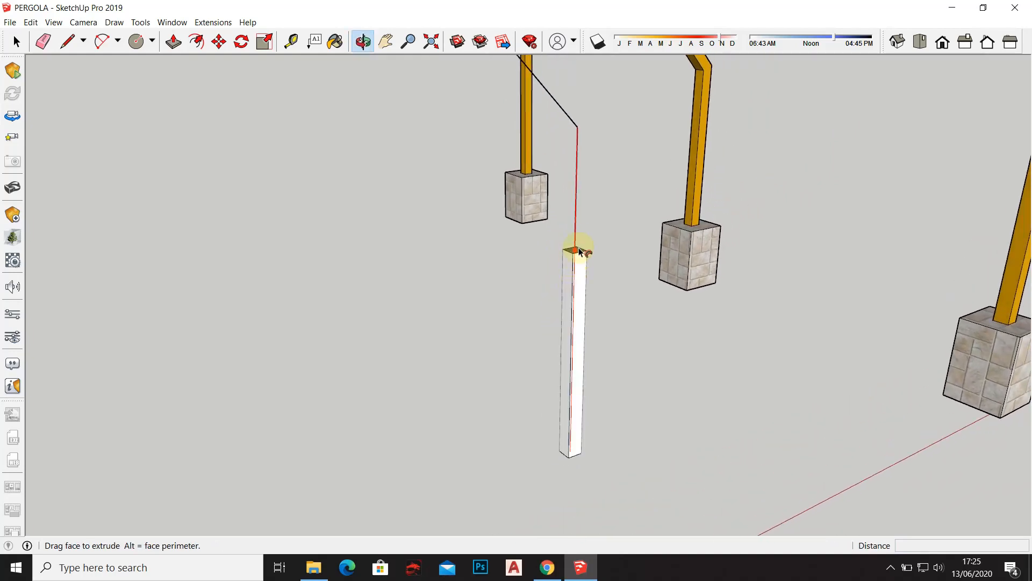
# Continue the Follow Me extrusion around the diagonal and along the horizontal line to its far end
pyautogui.moveTo(582, 133); pyautogui.dragTo(591, 220, button='middle')
pyautogui.click(590, 214)
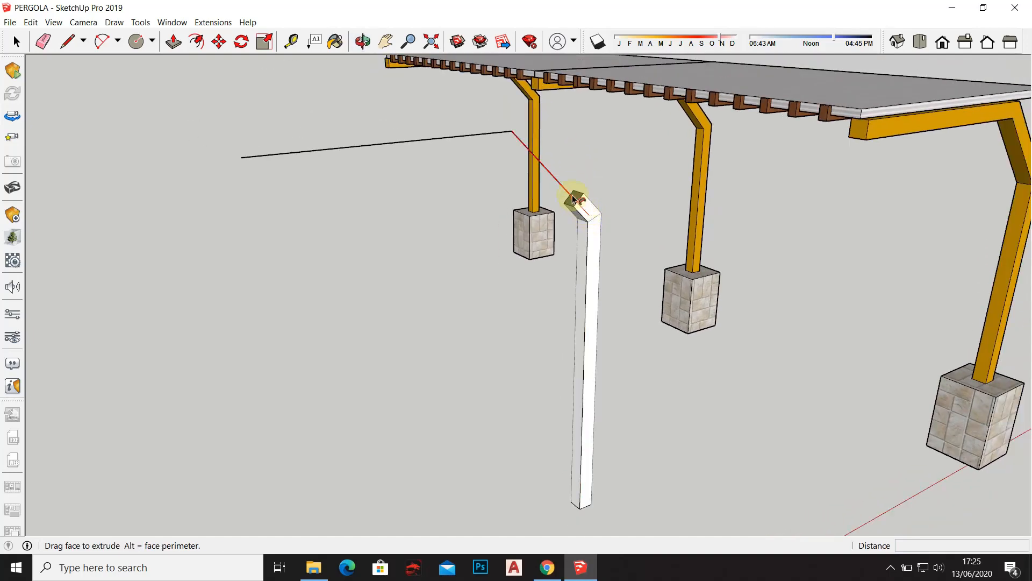
pyautogui.click(510, 137)
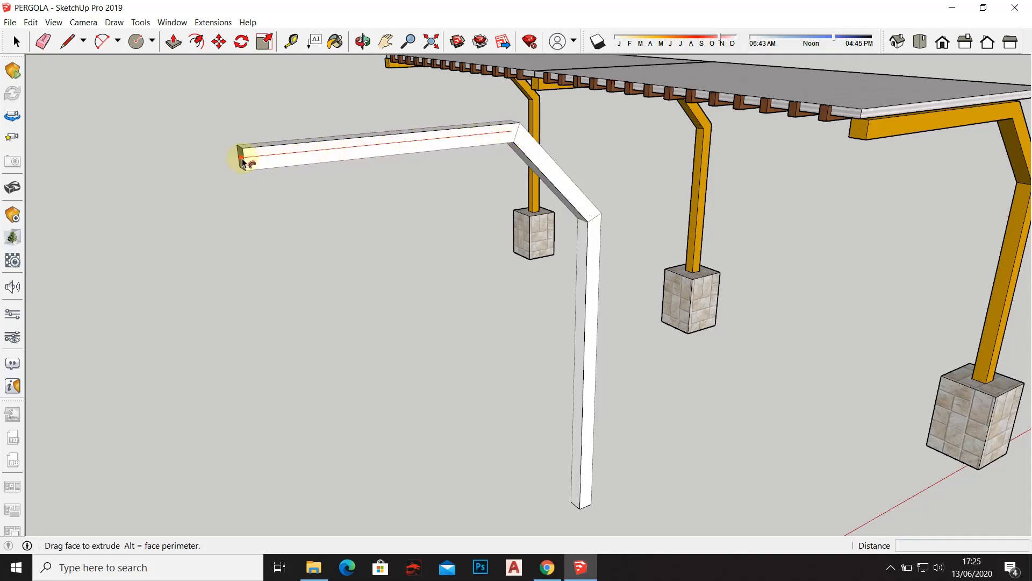
pyautogui.click(242, 163)
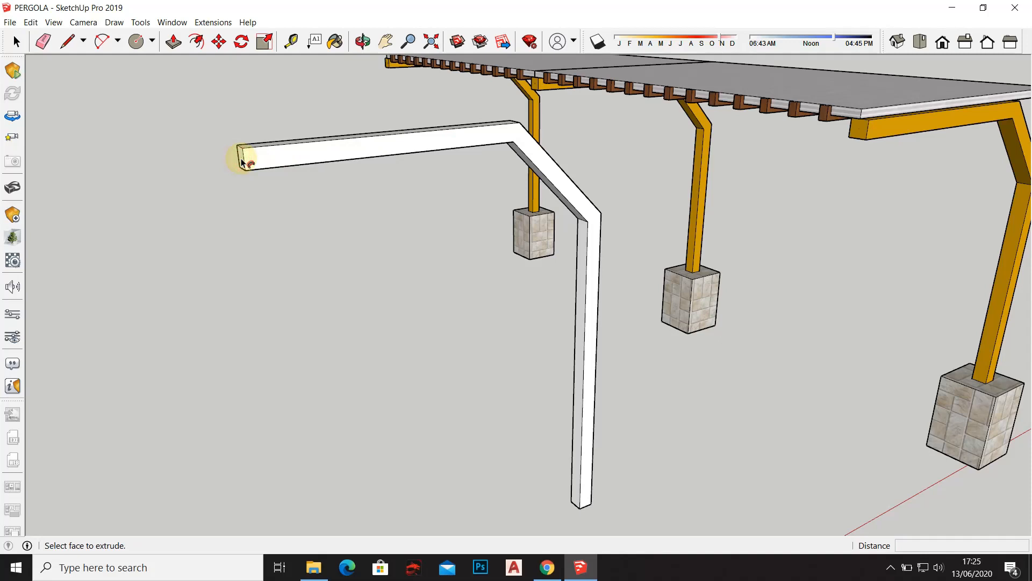
pyautogui.scroll(-3, 349, 171)
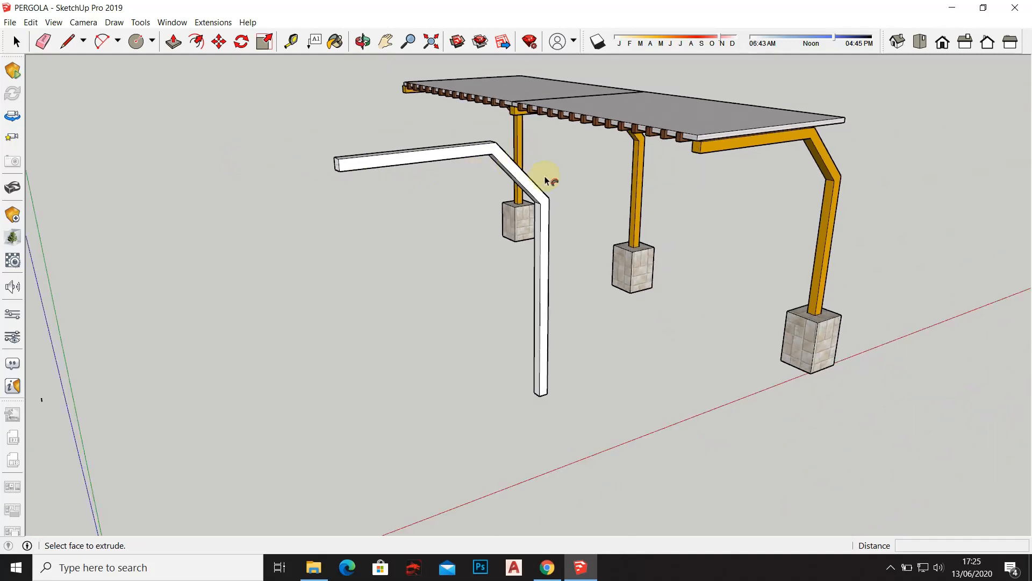
# Paint the broad side face of the new bent post with the material Color D06
pyautogui.moveTo(556, 188); pyautogui.dragTo(472, 258, button='middle')
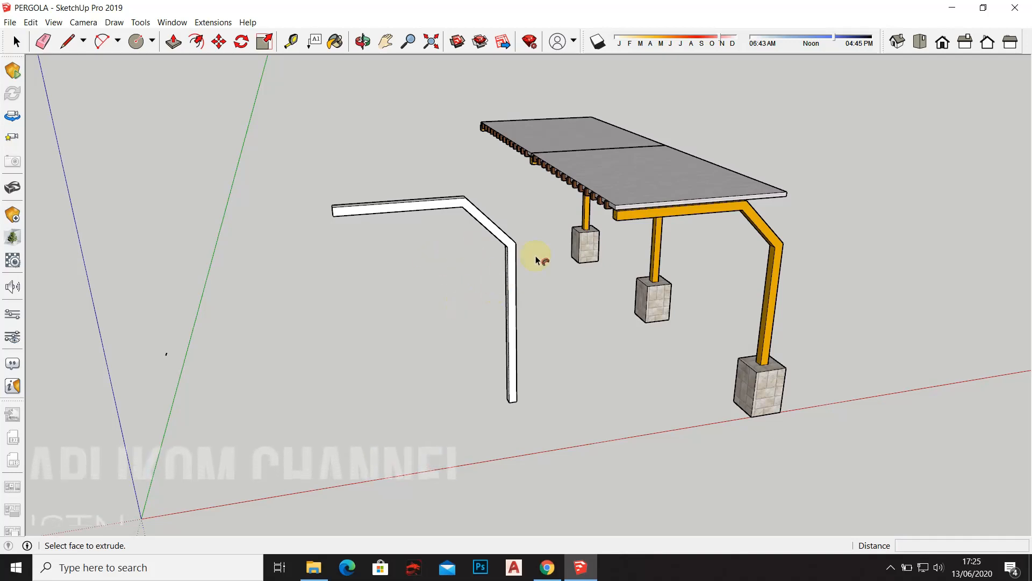
pyautogui.scroll(3, 491, 254)
pyautogui.moveTo(493, 258); pyautogui.dragTo(391, 171, button='middle')
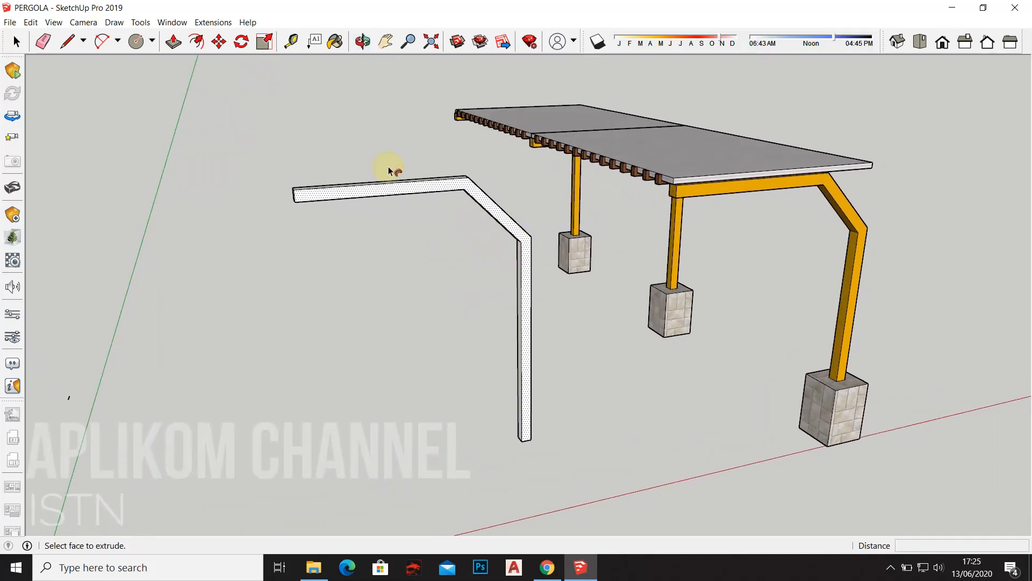
pyautogui.click(335, 41)
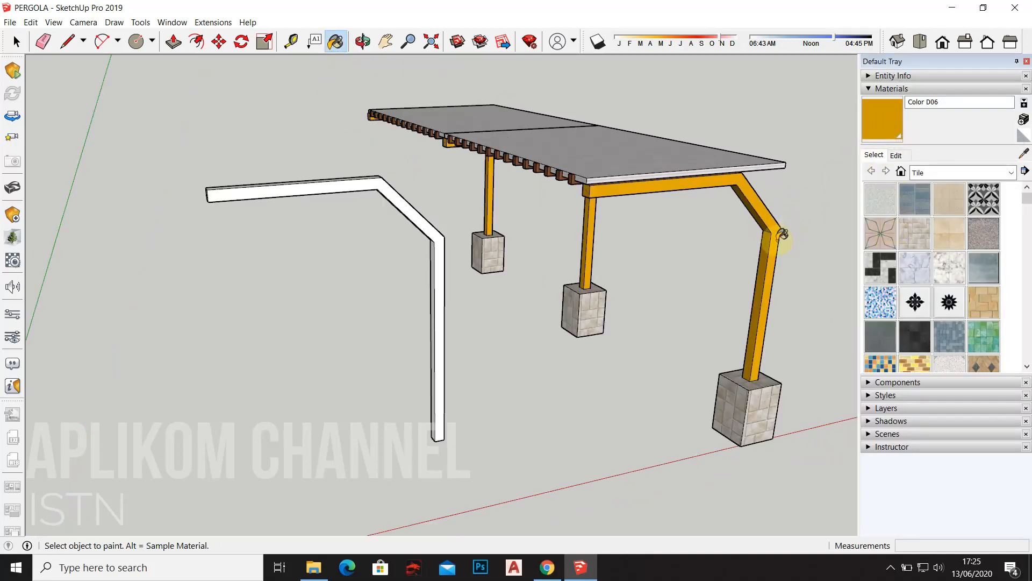
pyautogui.click(887, 128)
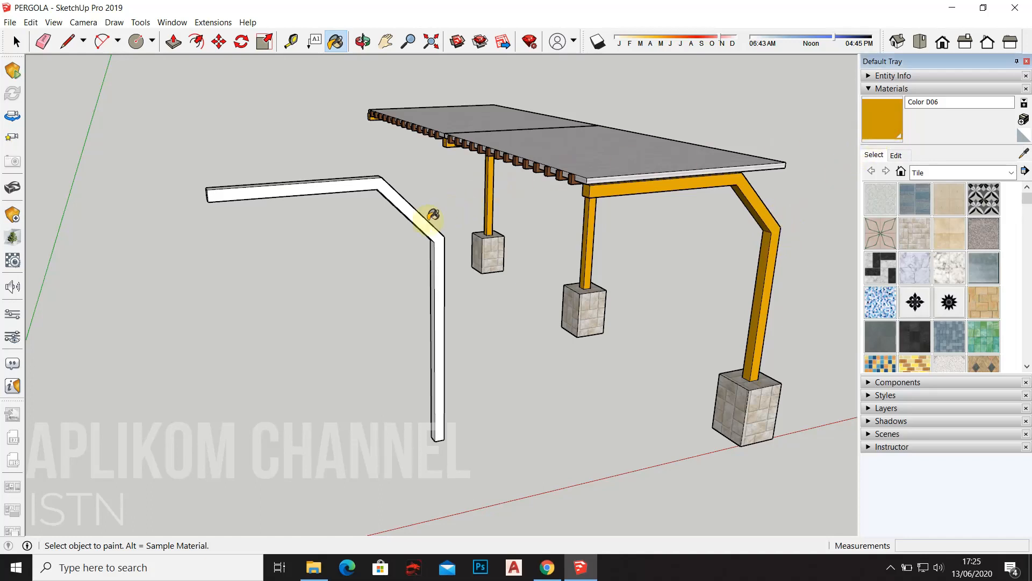
pyautogui.scroll(1, 413, 219)
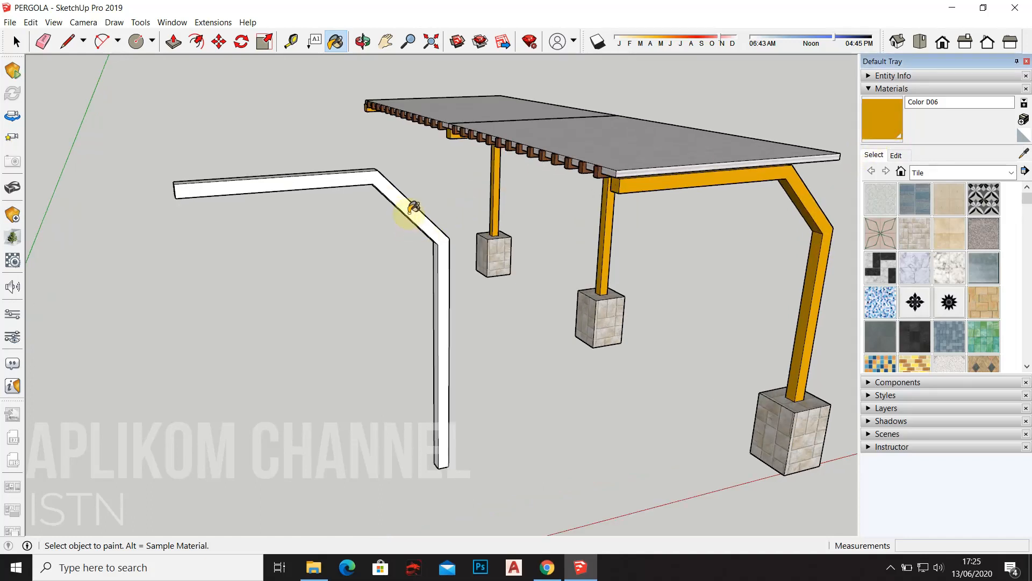
pyautogui.click(409, 205)
# Paint the remaining faces of the bent post, including its end and underside, with Color D06
pyautogui.moveTo(351, 212); pyautogui.dragTo(537, 185, button='middle')
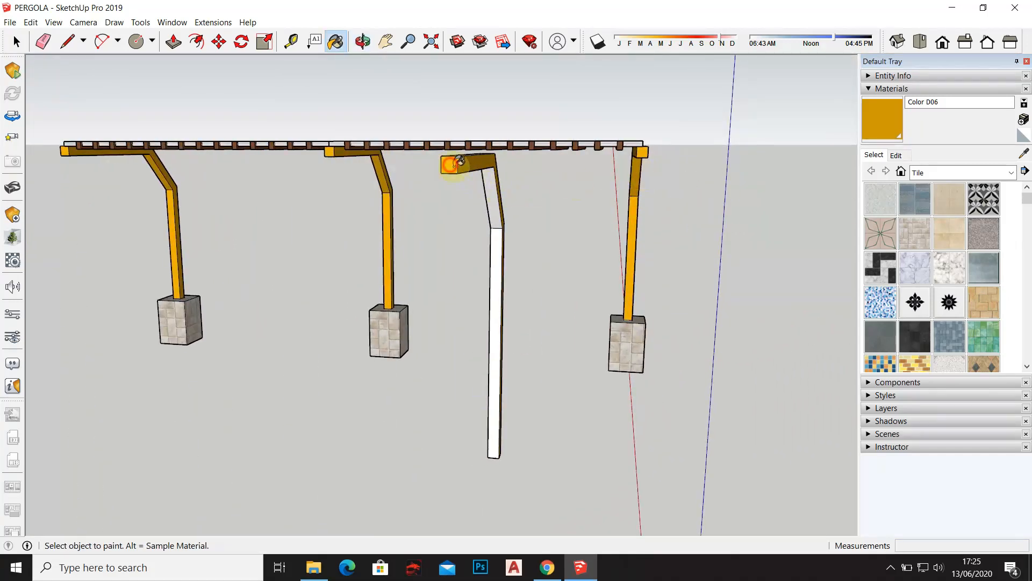
pyautogui.click(492, 194)
pyautogui.click(498, 243)
pyautogui.moveTo(479, 240)
pyautogui.mouseDown(button='middle')
pyautogui.moveTo(680, 258)
pyautogui.moveTo(615, 168)
pyautogui.moveTo(606, 307)
pyautogui.moveTo(632, 276)
pyautogui.moveTo(622, 260)
pyautogui.moveTo(495, 139)
pyautogui.mouseUp(button='middle')
pyautogui.click(613, 171)
pyautogui.click(634, 266)
pyautogui.scroll(4, 525, 182)
pyautogui.click(525, 188)
pyautogui.moveTo(450, 226)
pyautogui.mouseDown(button='middle')
pyautogui.moveTo(500, 116)
pyautogui.moveTo(738, 49)
pyautogui.mouseUp(button='middle')
pyautogui.click(450, 230)
pyautogui.moveTo(449, 231)
pyautogui.mouseDown(button='middle')
pyautogui.moveTo(534, 203)
pyautogui.moveTo(726, 208)
pyautogui.moveTo(732, 241)
pyautogui.moveTo(553, 242)
pyautogui.moveTo(484, 264)
pyautogui.mouseUp(button='middle')
# Select the whole bent post and move it about 2714 mm away from the finished pergola
pyautogui.scroll(-5, 726, 239)
pyautogui.click(16, 41)
pyautogui.moveTo(213, 429); pyautogui.dragTo(214, 427)
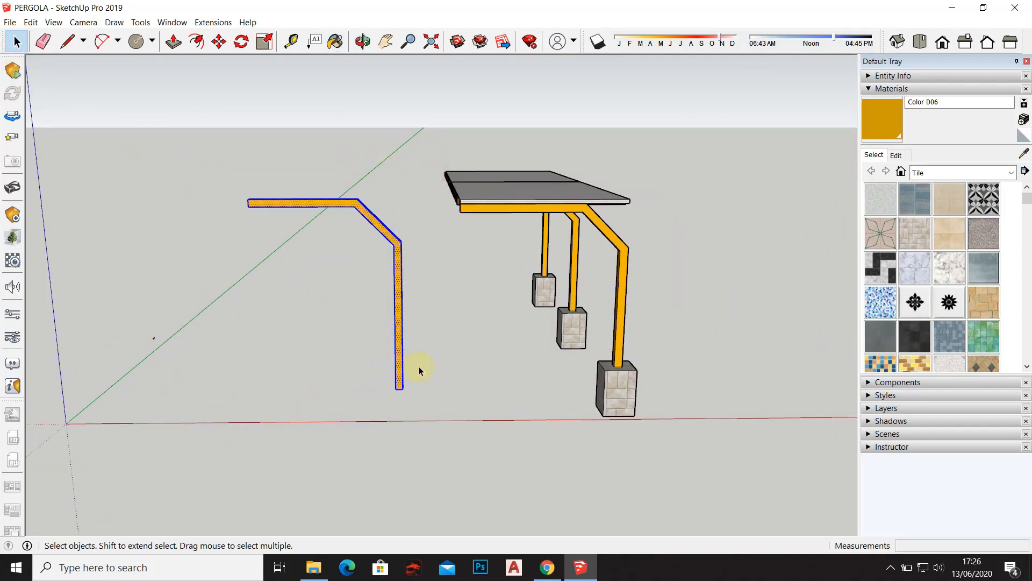
pyautogui.press('m')
pyautogui.click(438, 360)
pyautogui.click(265, 369)
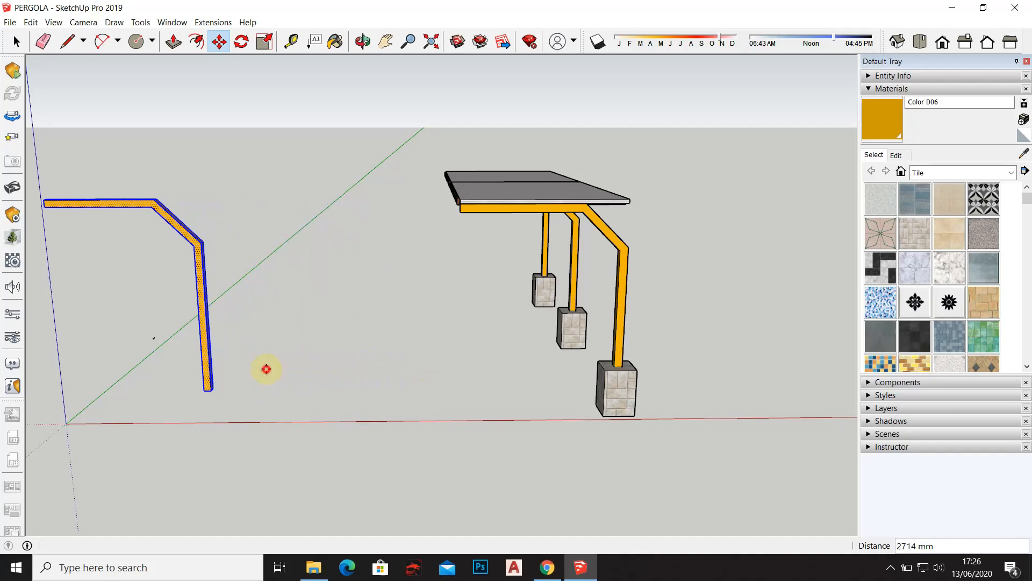
# Erase the tiny stray mark lying on the ground near the green axis
pyautogui.click(17, 41)
pyautogui.moveTo(192, 148); pyautogui.dragTo(362, 154, button='middle')
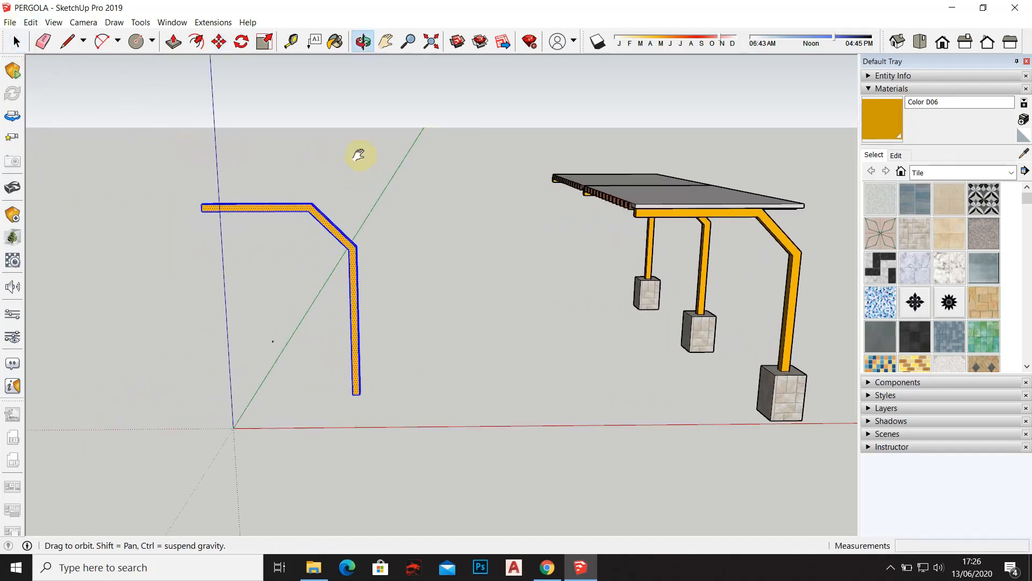
pyautogui.click(43, 41)
pyautogui.click(267, 348)
pyautogui.click(17, 42)
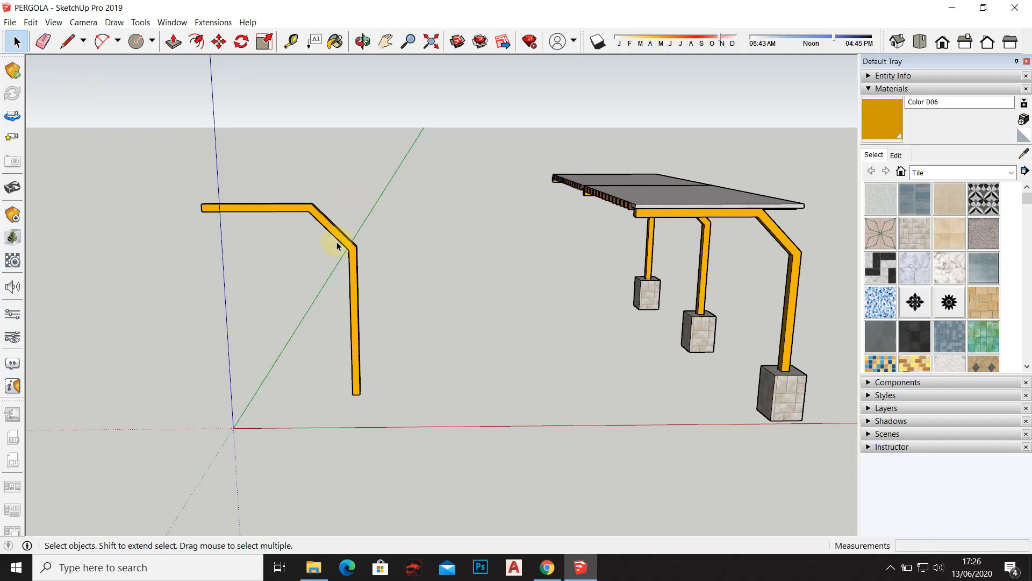
# Select all of the bent post's geometry and make it a group
pyautogui.moveTo(340, 284)
pyautogui.mouseDown(button='middle')
pyautogui.moveTo(597, 306)
pyautogui.moveTo(424, 324)
pyautogui.mouseUp(button='middle')
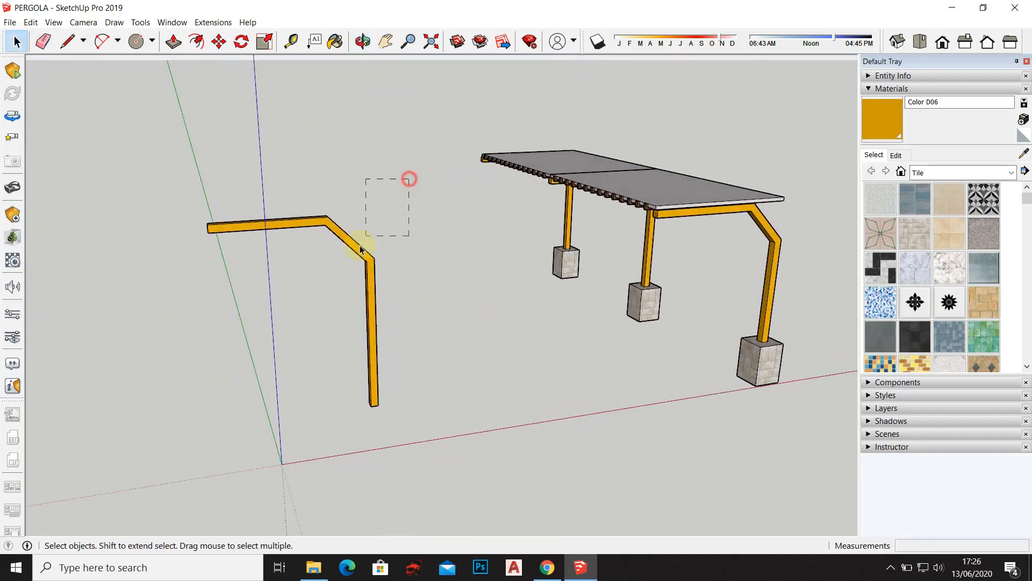
pyautogui.moveTo(184, 436); pyautogui.dragTo(183, 434)
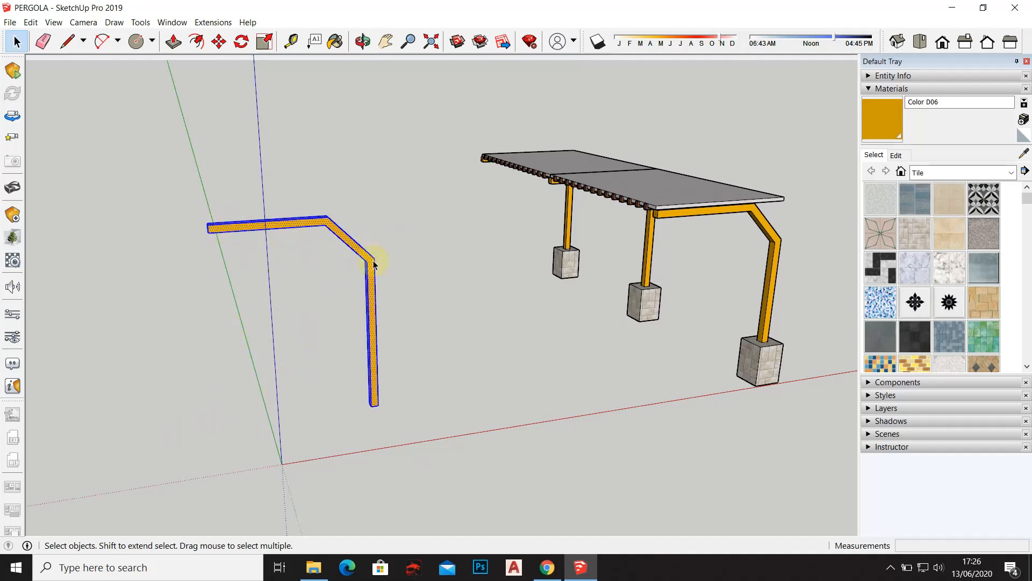
pyautogui.rightClick(297, 222)
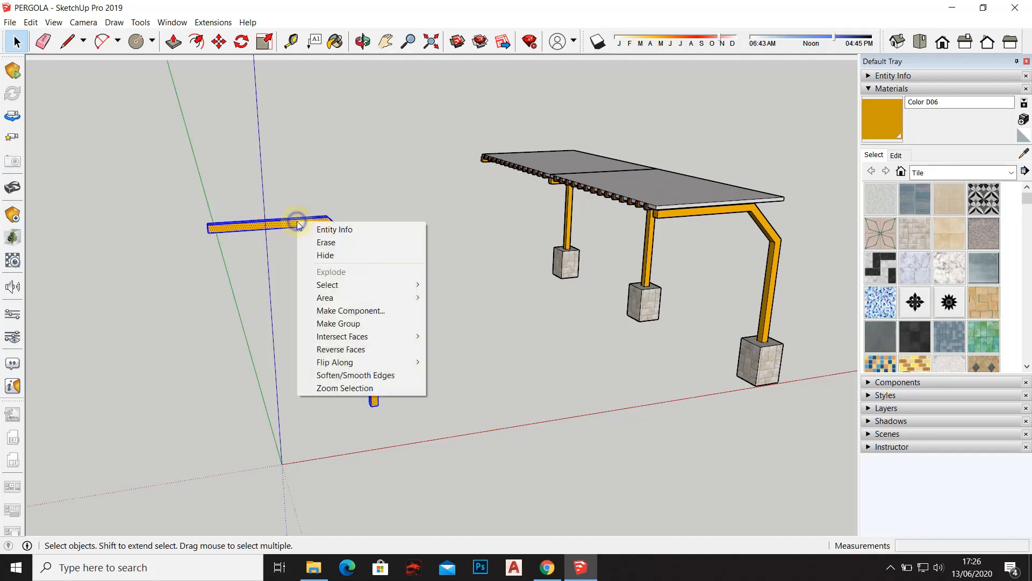
pyautogui.click(350, 325)
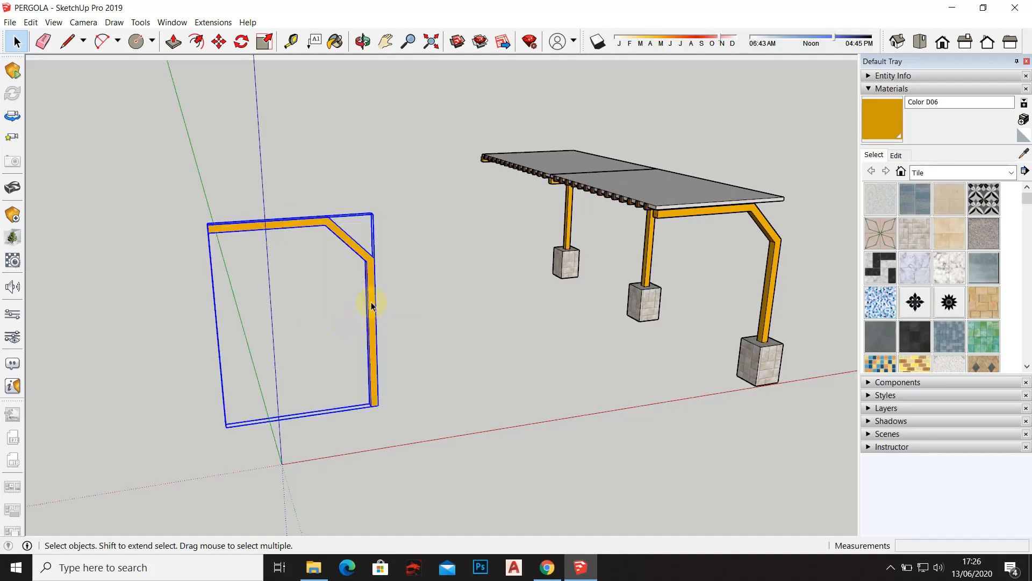
# Draw a 3000 mm line along the green axis from the top-edge midpoint of the beam's free end
pyautogui.scroll(2, 370, 305)
pyautogui.moveTo(341, 295)
pyautogui.mouseDown(button='middle')
pyautogui.moveTo(396, 277)
pyautogui.moveTo(422, 300)
pyautogui.mouseUp(button='middle')
pyautogui.scroll(3, 422, 300)
pyautogui.scroll(-5, 418, 286)
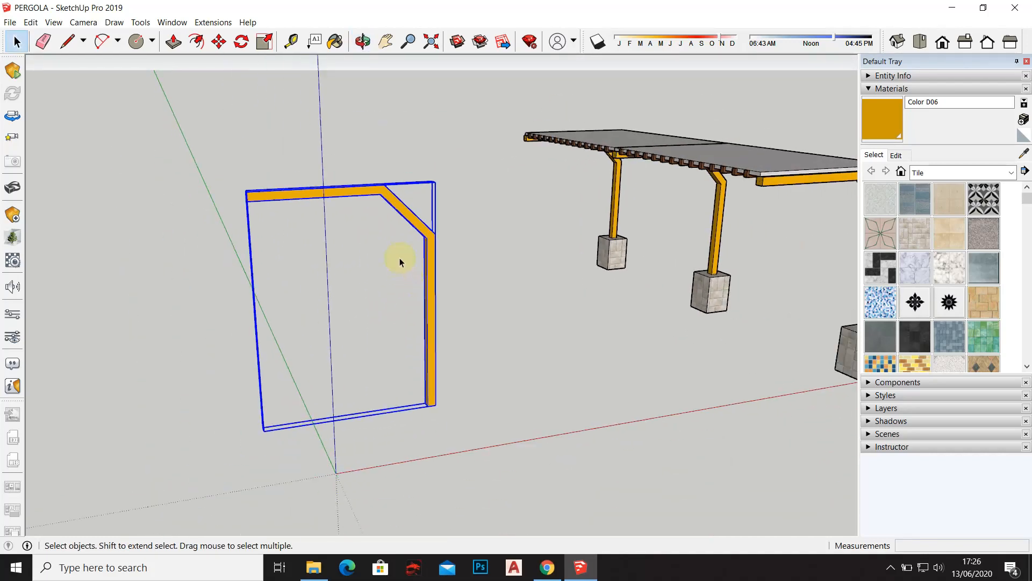
pyautogui.moveTo(373, 270); pyautogui.dragTo(669, 196, button='middle')
pyautogui.scroll(2, 474, 353)
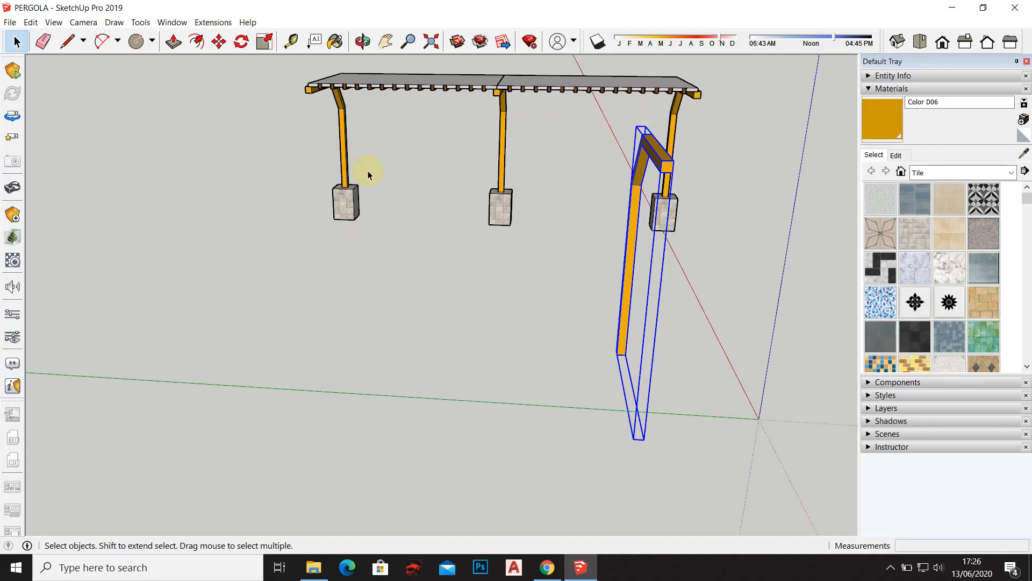
pyautogui.click(68, 41)
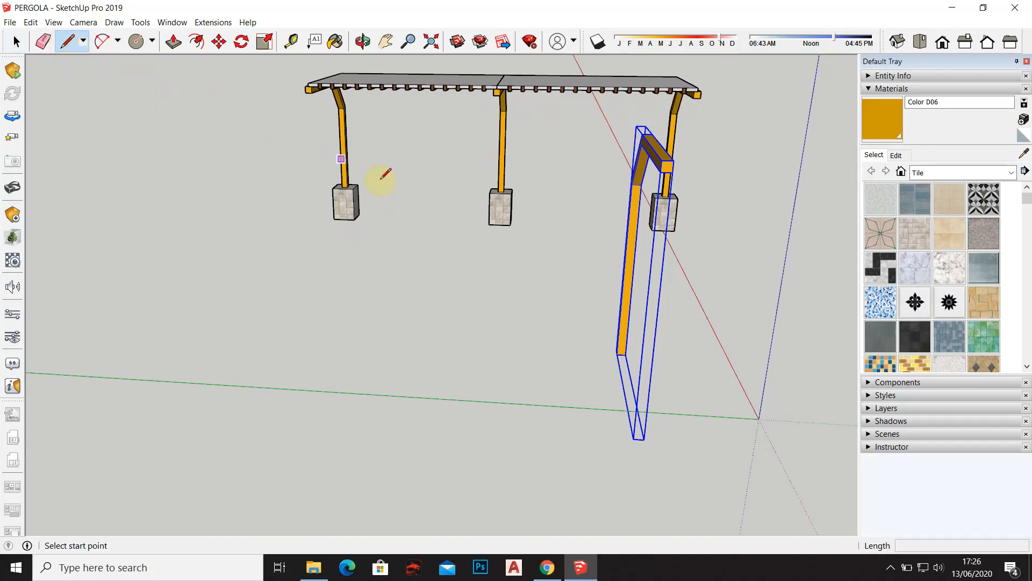
pyautogui.scroll(3, 580, 309)
pyautogui.moveTo(595, 322)
pyautogui.mouseDown(button='middle')
pyautogui.moveTo(576, 336)
pyautogui.moveTo(579, 364)
pyautogui.moveTo(581, 321)
pyautogui.moveTo(574, 417)
pyautogui.moveTo(565, 404)
pyautogui.moveTo(586, 375)
pyautogui.mouseUp(button='middle')
pyautogui.press('l')
pyautogui.scroll(3, 691, 297)
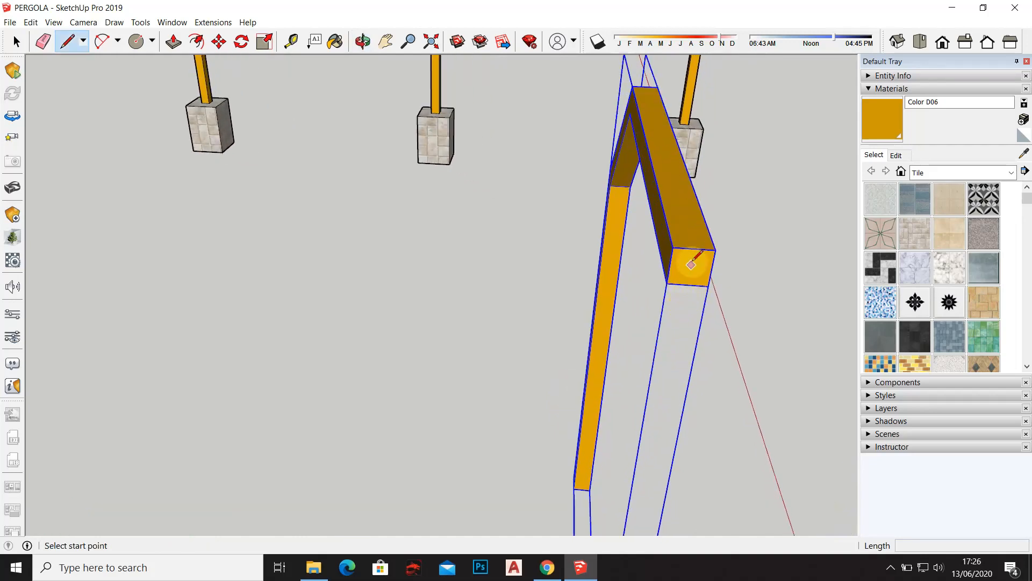
pyautogui.click(694, 249)
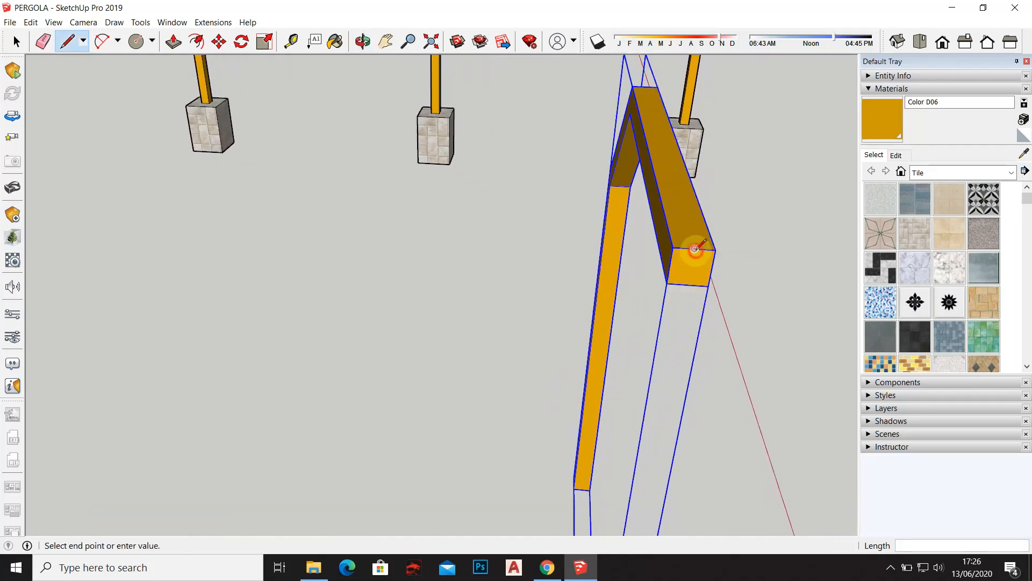
pyautogui.scroll(-3, 685, 250)
pyautogui.scroll(-3, 463, 245)
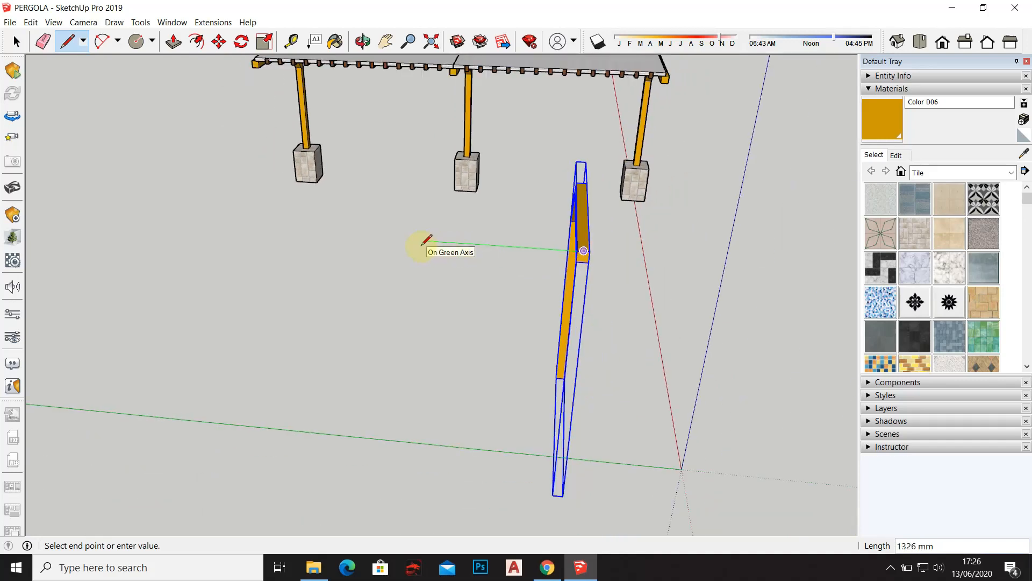
pyautogui.press('Return')
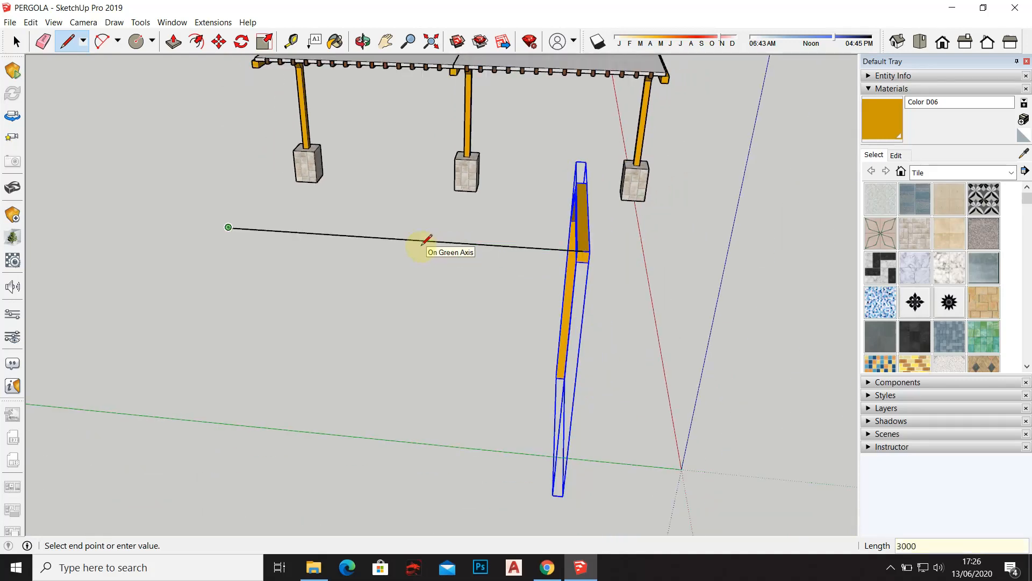
pyautogui.scroll(-3, 422, 243)
pyautogui.press('Escape')
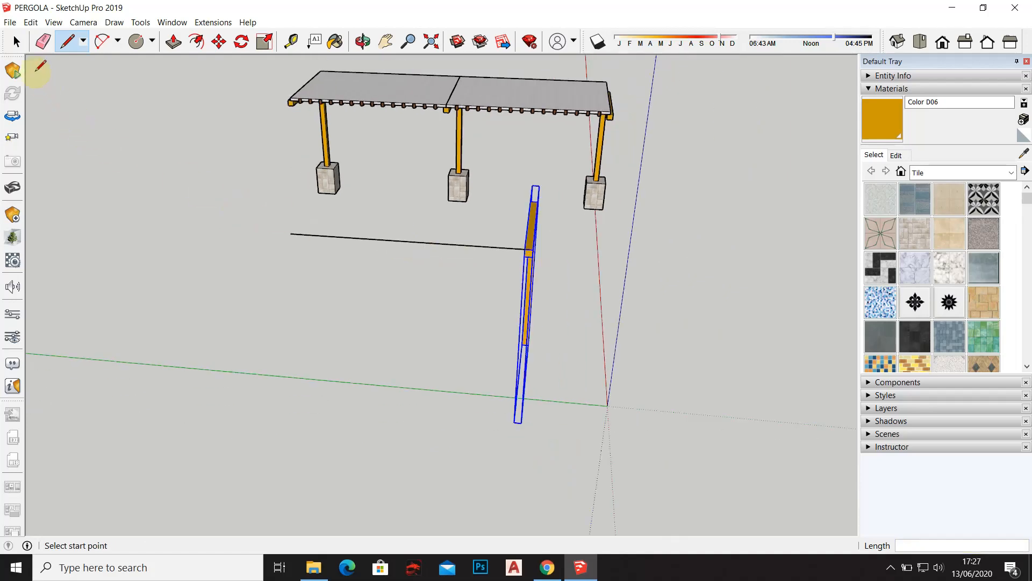
pyautogui.press('space')
pyautogui.moveTo(349, 226); pyautogui.dragTo(618, 253, button='middle')
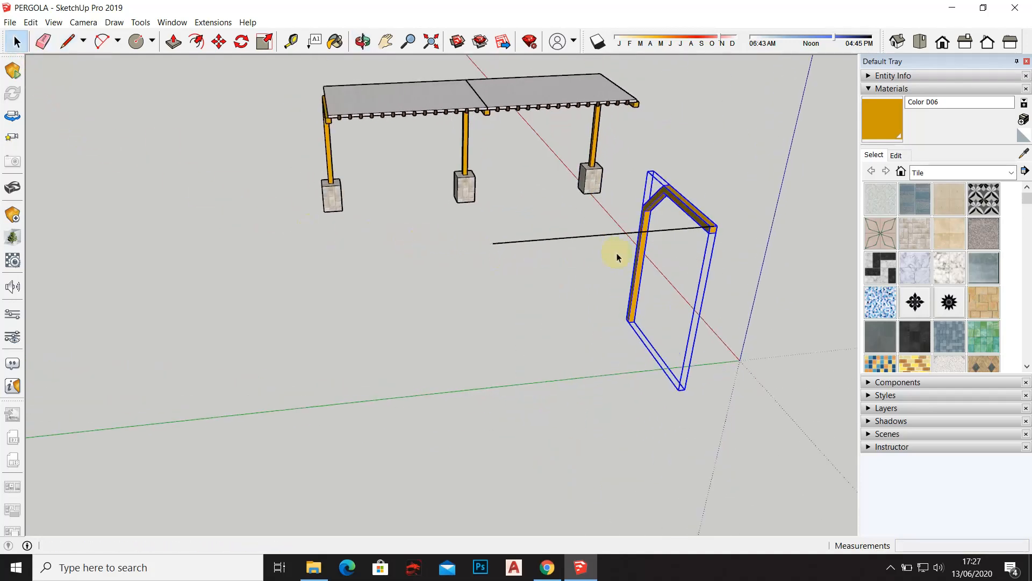
# Paste a copy of the bent post group beside the original, near the green axis
pyautogui.scroll(2, 692, 217)
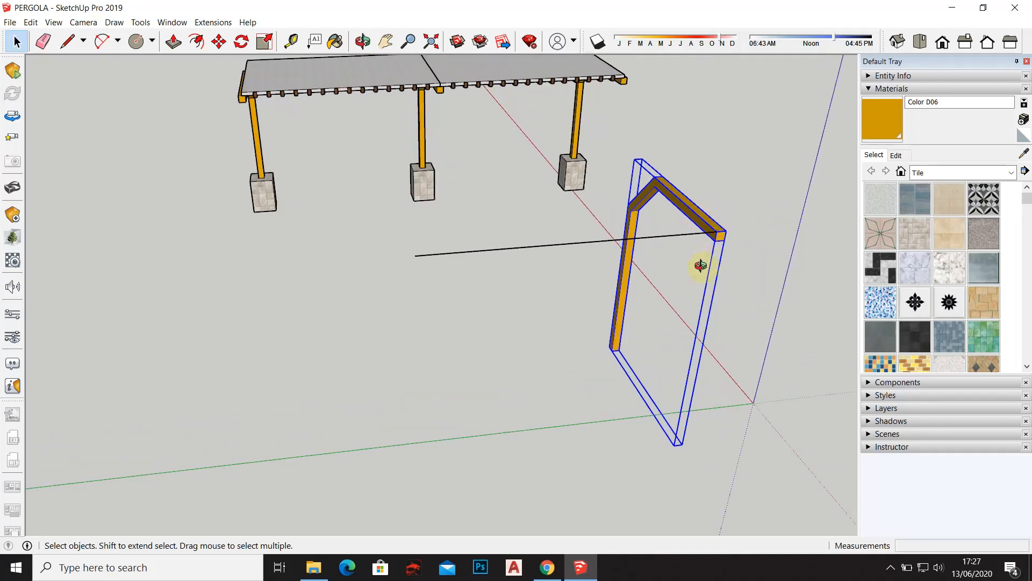
pyautogui.moveTo(701, 265); pyautogui.dragTo(779, 266, button='middle')
pyautogui.scroll(3, 751, 208)
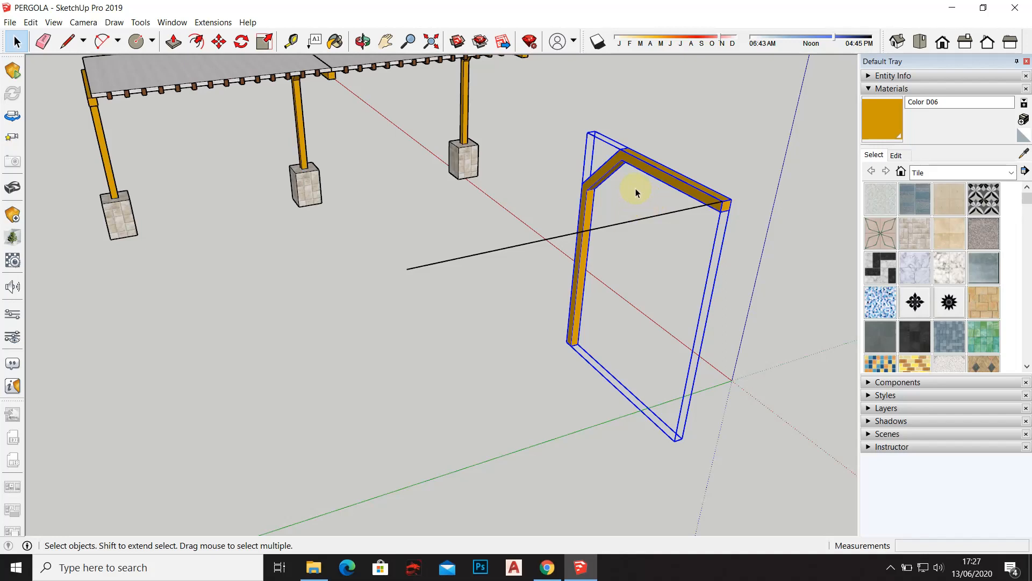
pyautogui.hotkey('ctrl', 'v')
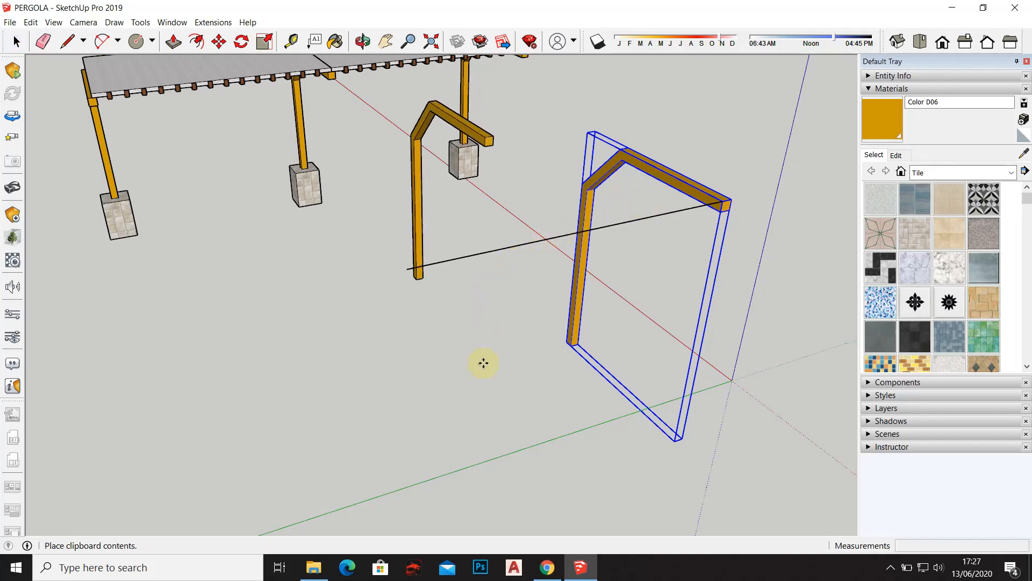
pyautogui.scroll(-3, 412, 468)
pyautogui.moveTo(413, 468); pyautogui.dragTo(496, 429, button='middle')
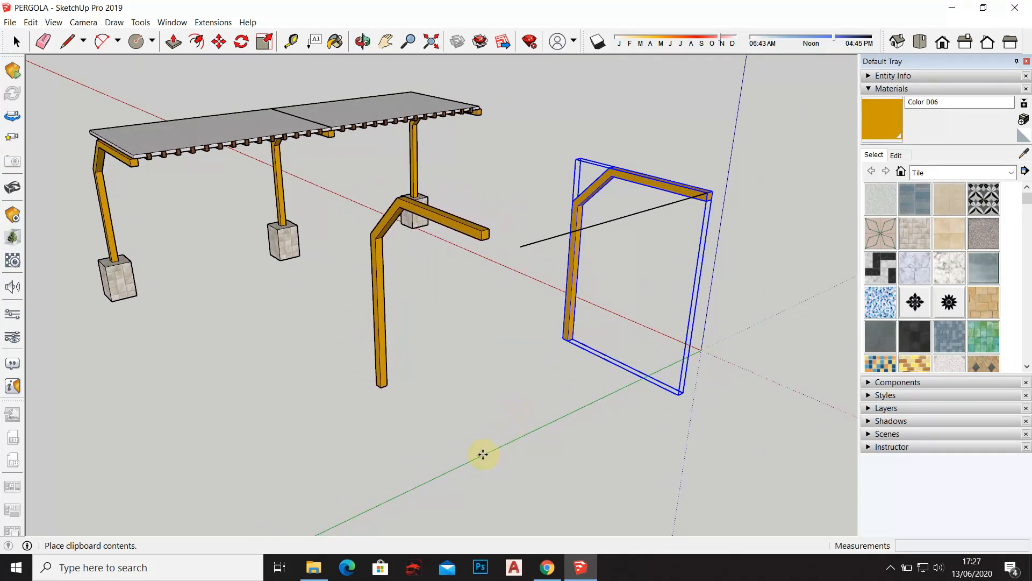
pyautogui.click(482, 452)
# Move the copied post by the top-edge midpoint of its beam end onto the free end of the 3000 mm line
pyautogui.moveTo(479, 227); pyautogui.dragTo(459, 350, button='middle')
pyautogui.scroll(6, 455, 366)
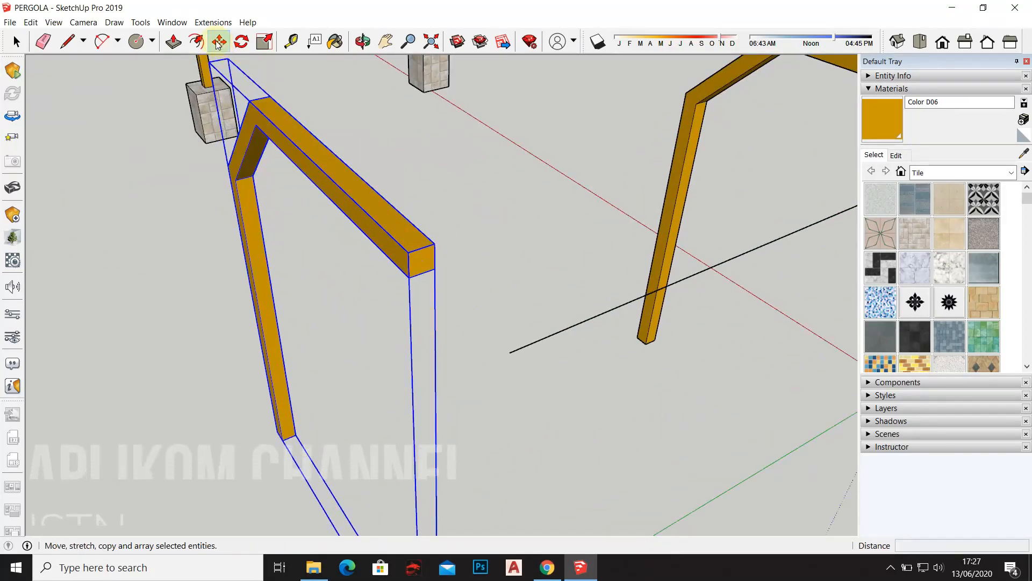
pyautogui.click(422, 249)
pyautogui.moveTo(479, 352); pyautogui.dragTo(521, 292, button='middle')
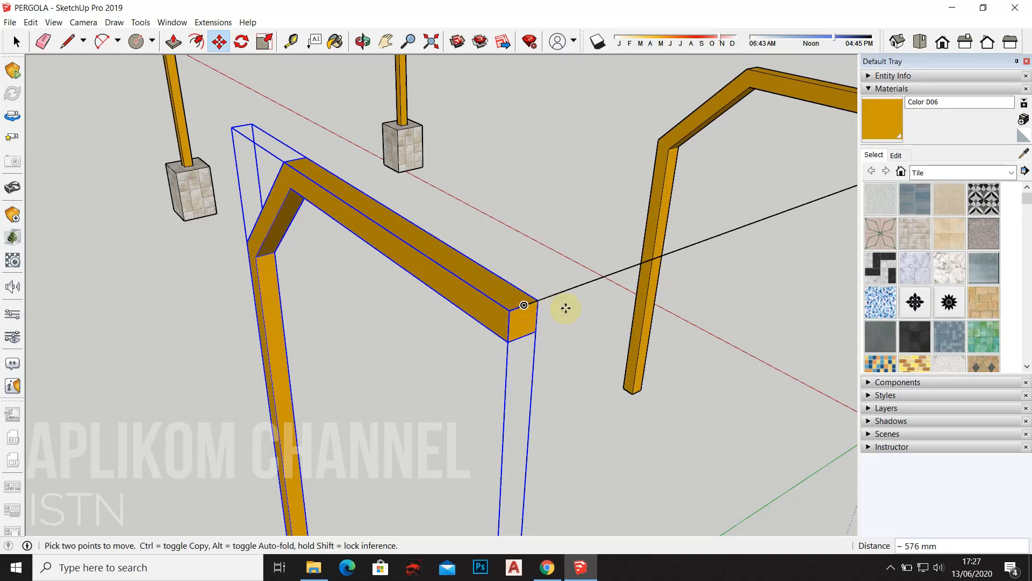
pyautogui.scroll(-5, 564, 305)
pyautogui.moveTo(587, 295); pyautogui.dragTo(592, 253, button='middle')
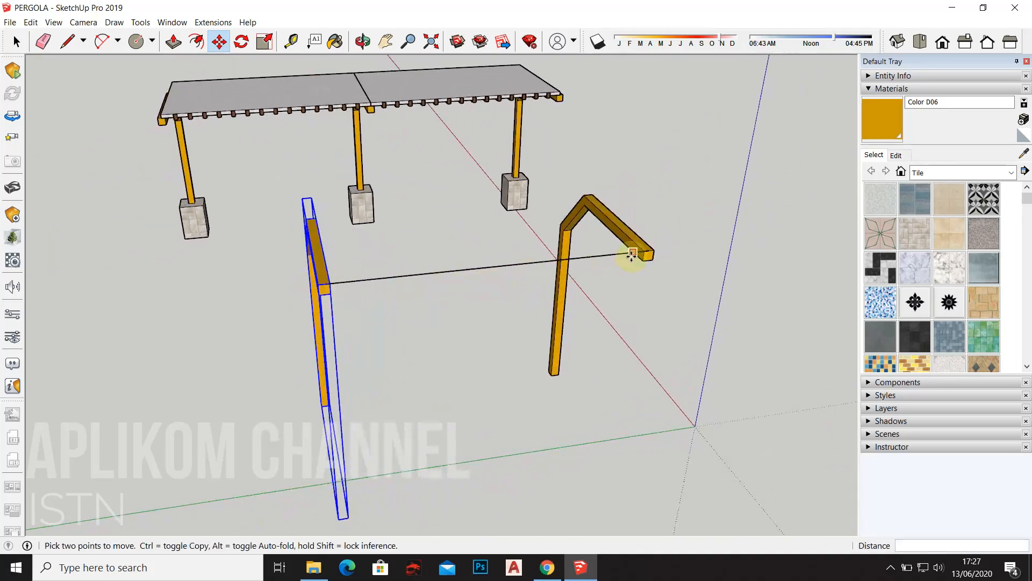
pyautogui.moveTo(427, 231); pyautogui.dragTo(332, 202, button='middle')
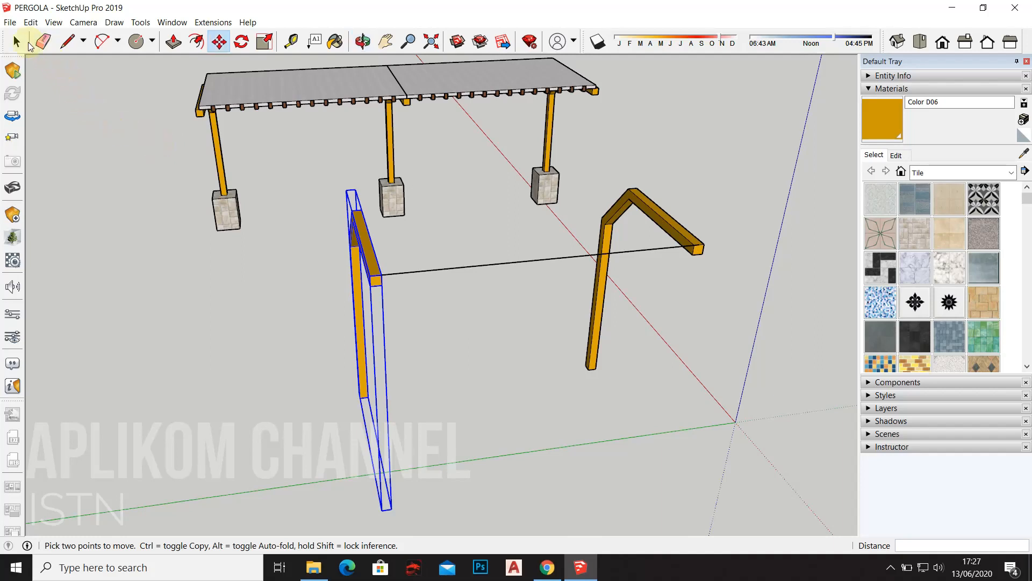
# Draw another 3000 mm line along the green axis from the top-edge midpoint of the second post's beam end
pyautogui.click(70, 41)
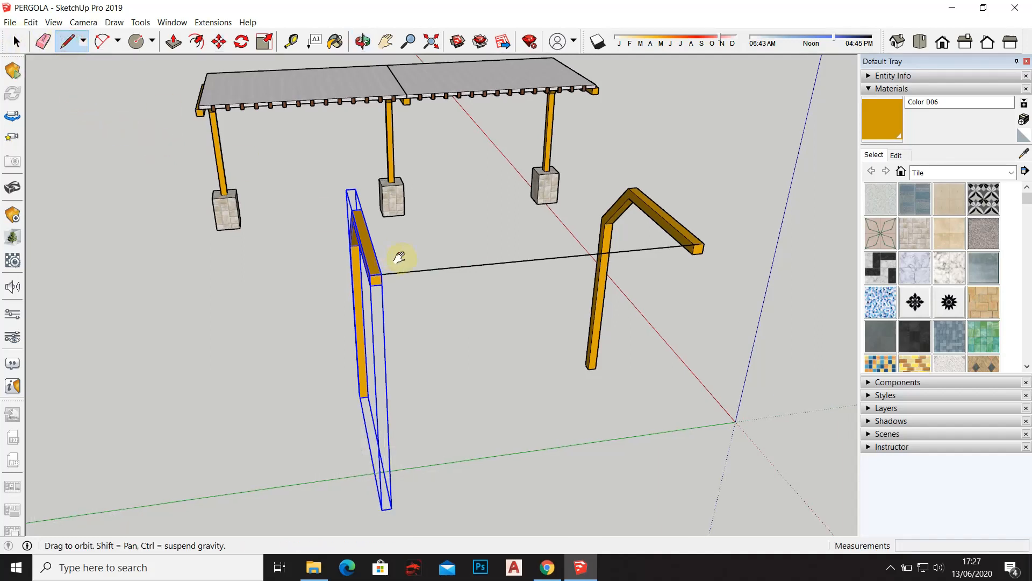
pyautogui.scroll(6, 462, 248)
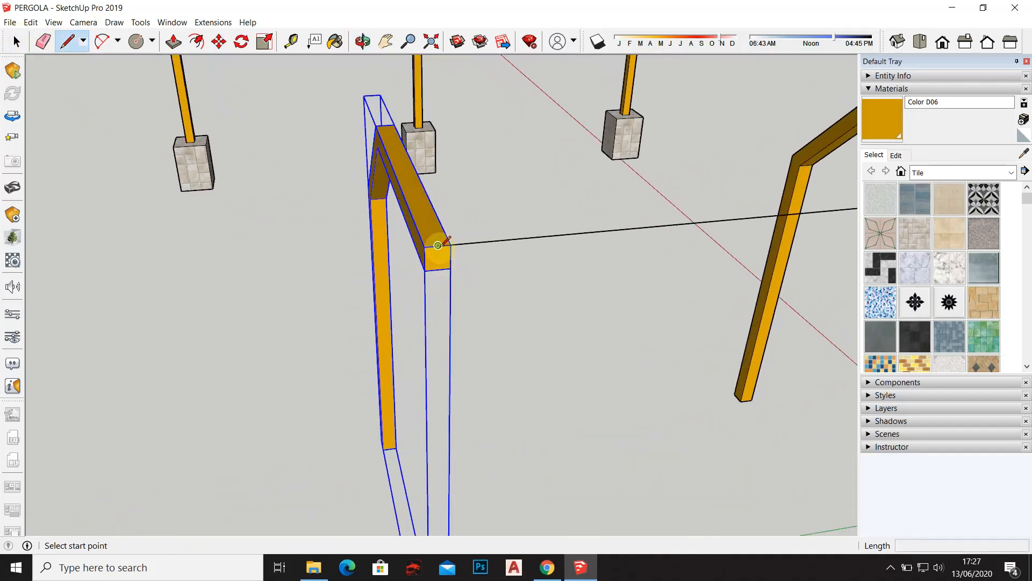
pyautogui.click(439, 245)
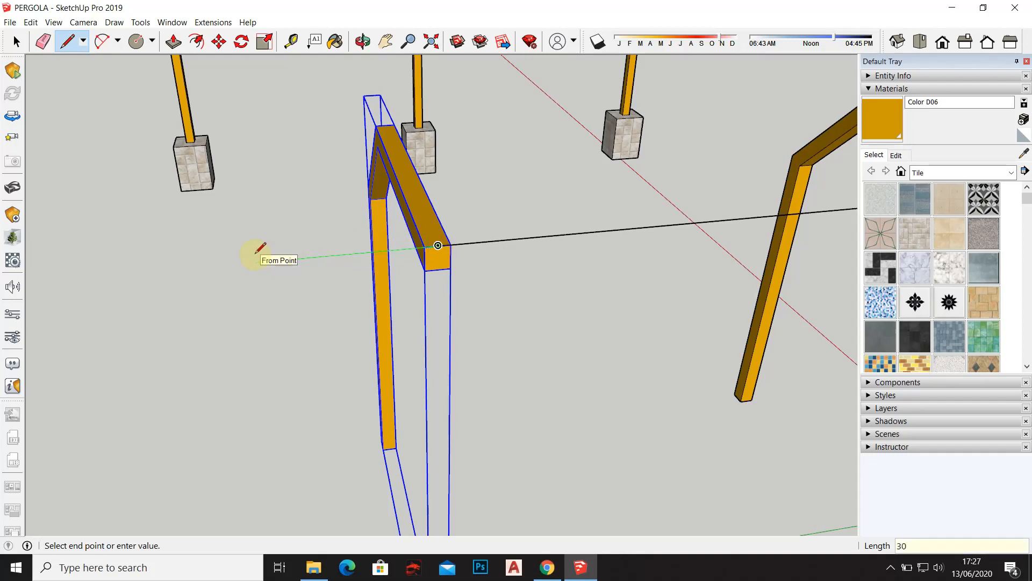
pyautogui.press('Return')
pyautogui.scroll(-5, 288, 253)
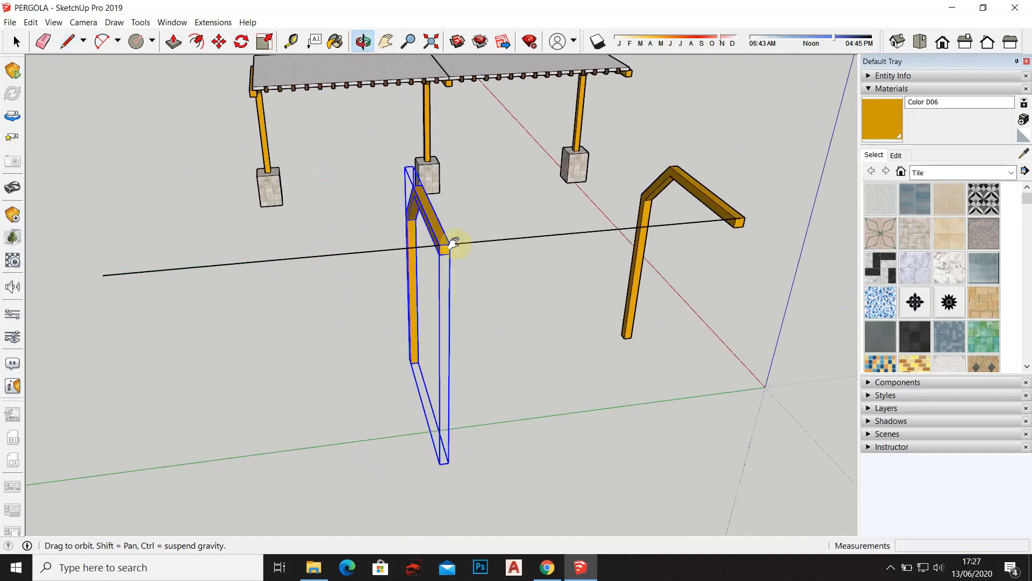
pyautogui.press('space')
# Paste a third copy of the bent post near the green axis, beyond the second post
pyautogui.moveTo(339, 212); pyautogui.dragTo(482, 223, button='middle')
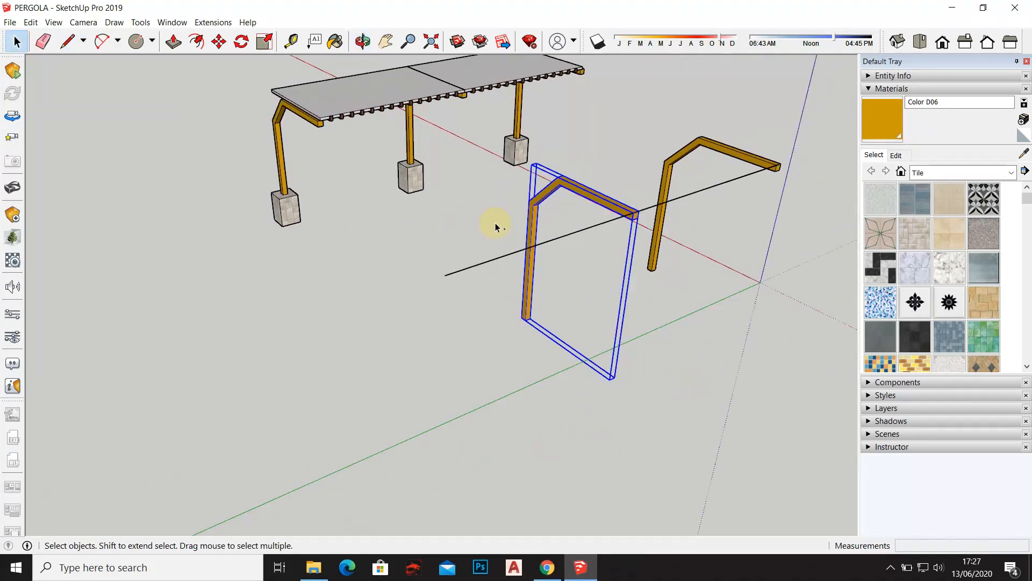
pyautogui.hotkey('ctrl', 'v')
pyautogui.click(456, 416)
# Move the third post by its beam-end top-edge midpoint onto the free end of the second guide line, and deselect it
pyautogui.press('m')
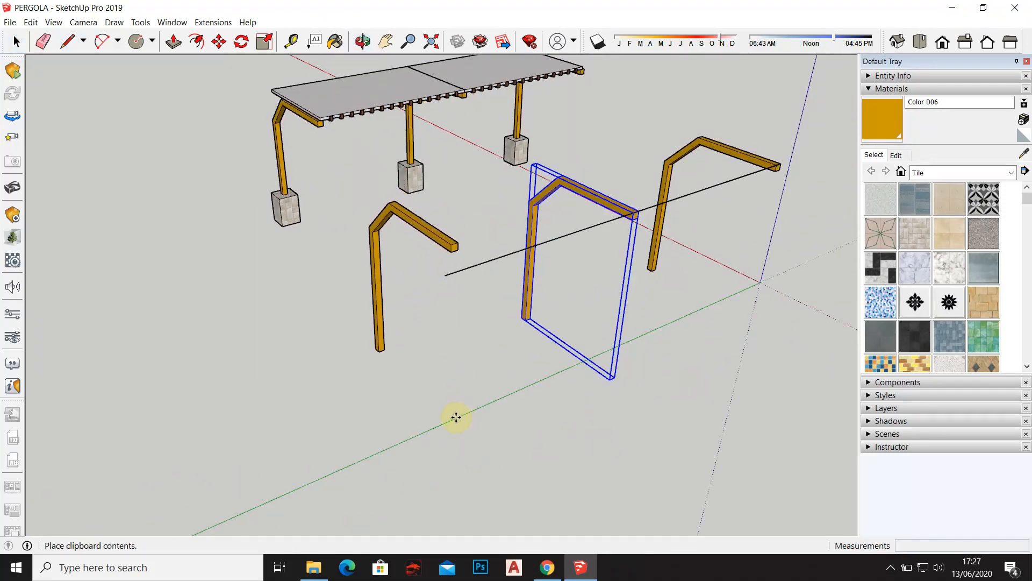
pyautogui.scroll(6, 463, 245)
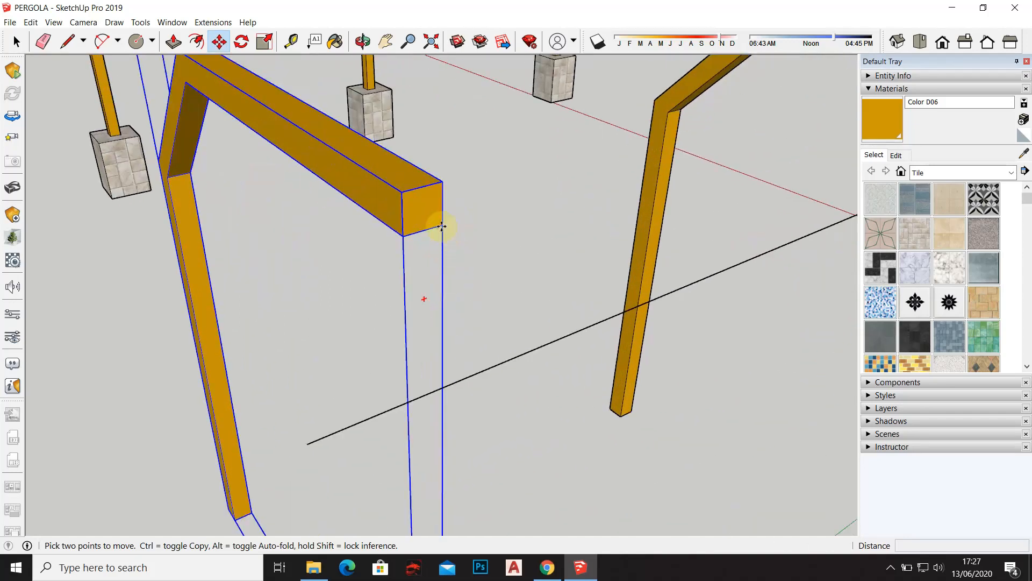
pyautogui.click(424, 186)
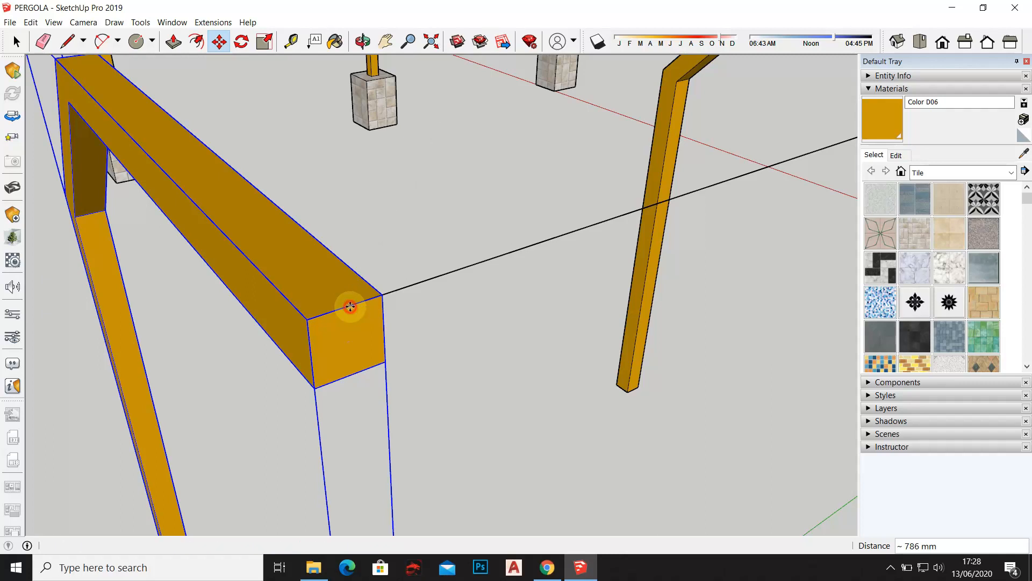
pyautogui.scroll(-6, 350, 304)
pyautogui.moveTo(599, 287); pyautogui.dragTo(699, 272, button='middle')
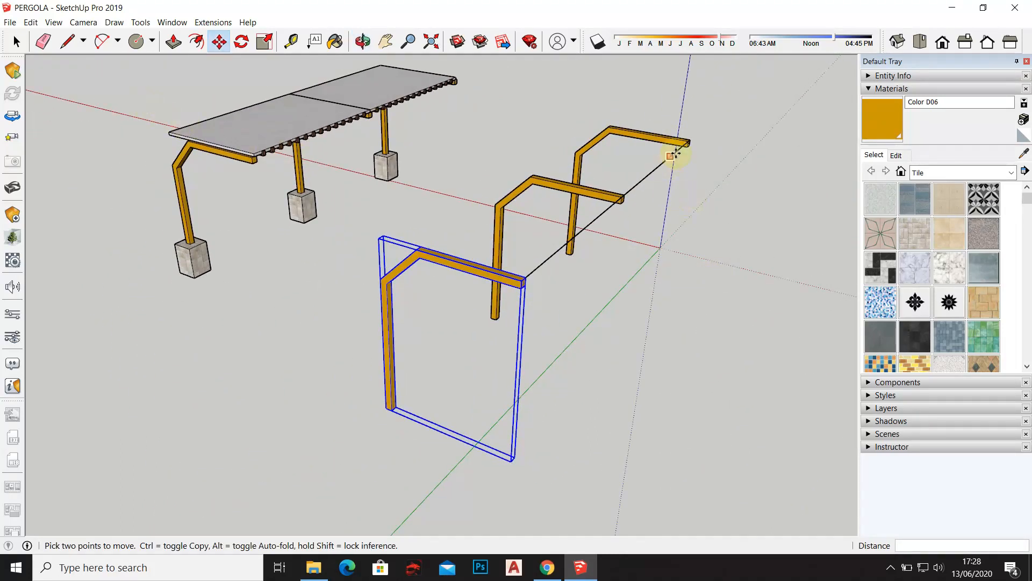
pyautogui.moveTo(569, 262); pyautogui.dragTo(685, 324, button='middle')
pyautogui.press('space')
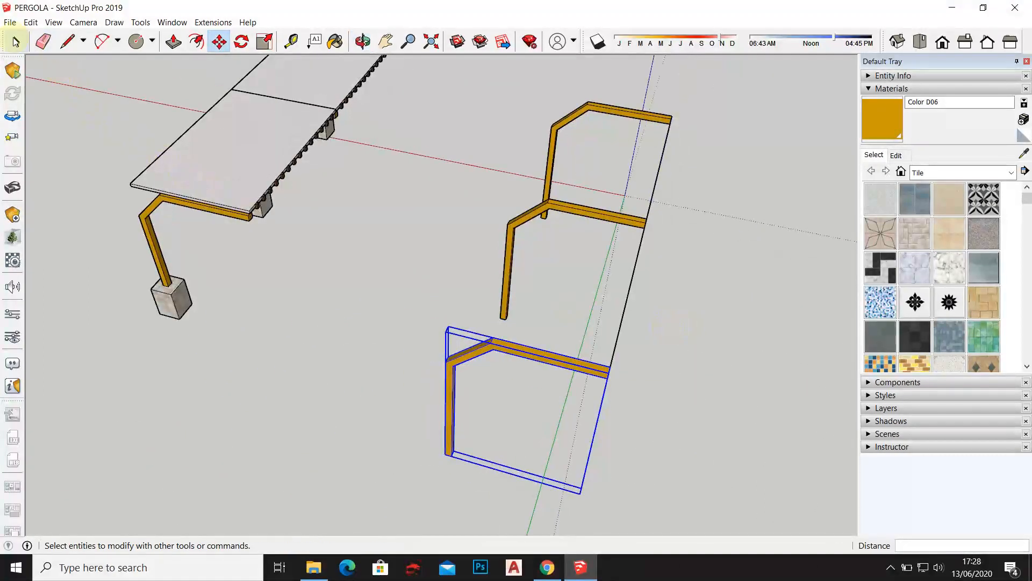
pyautogui.click(450, 258)
# Open the third bent post's group, at the end of the row, for editing
pyautogui.moveTo(472, 258); pyautogui.dragTo(570, 224, button='middle')
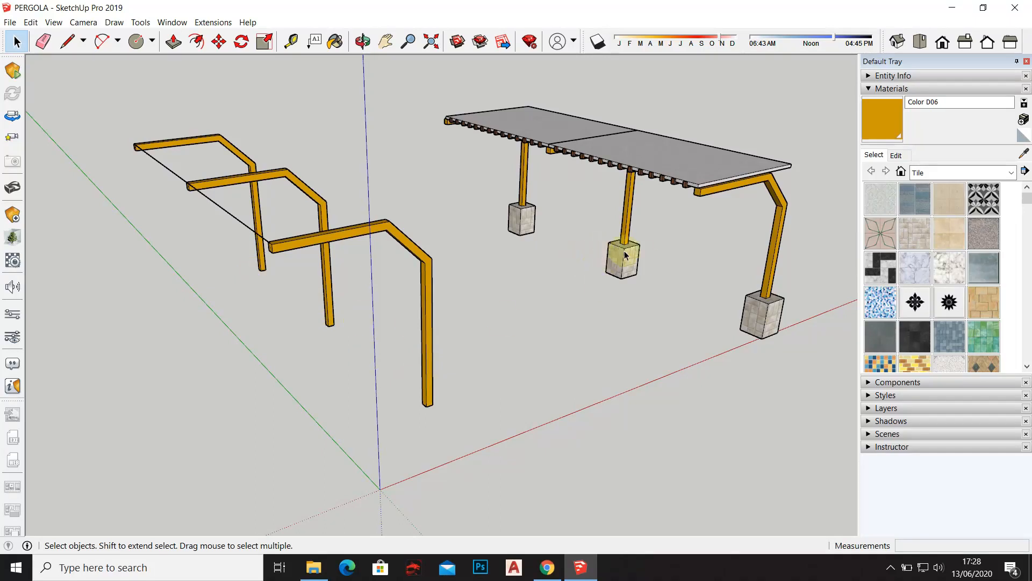
pyautogui.moveTo(426, 421); pyautogui.dragTo(510, 374, button='middle')
pyautogui.click(504, 340)
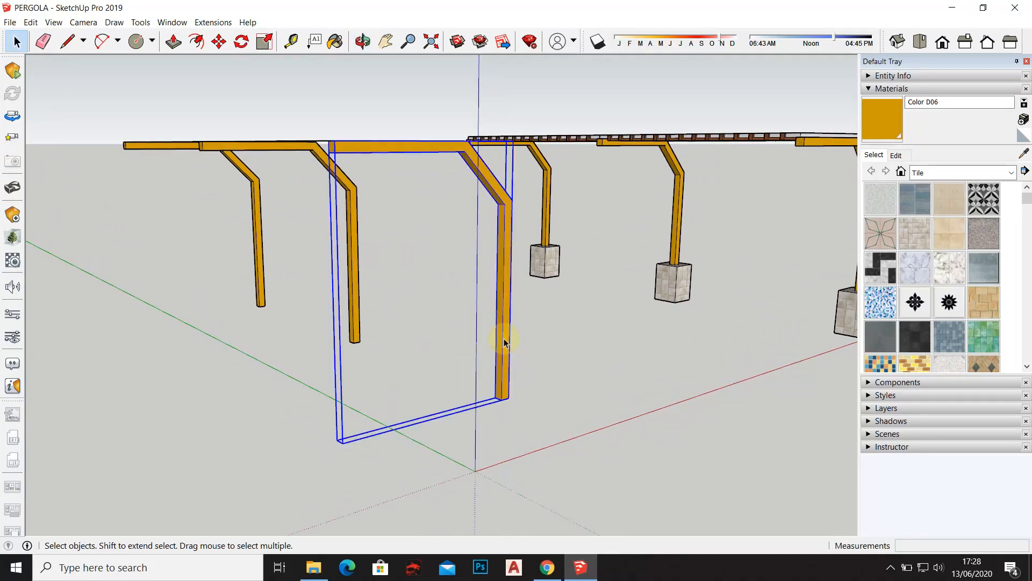
pyautogui.doubleClick(504, 368)
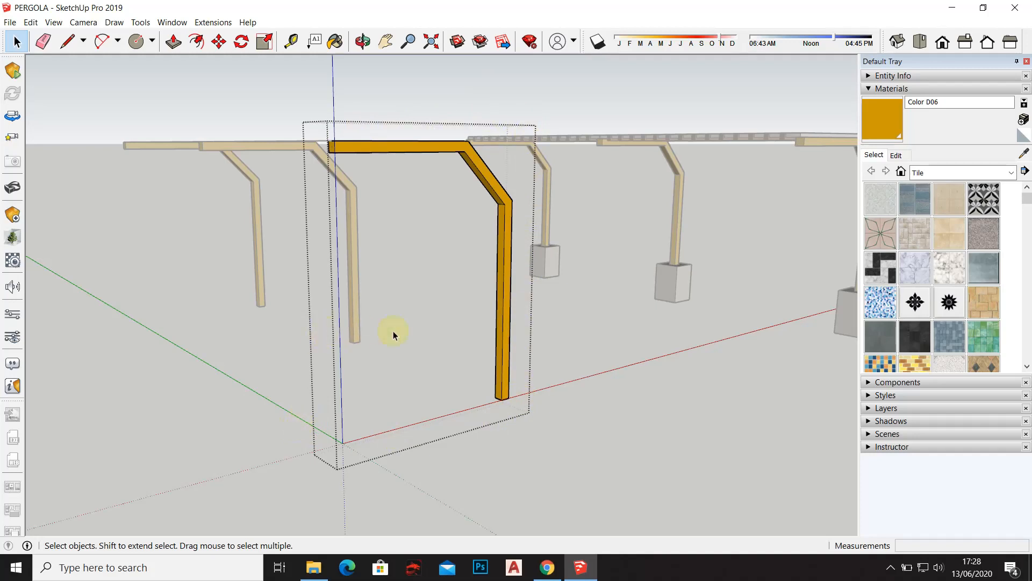
# Offset the post's square bottom face outward by 150 mm
pyautogui.moveTo(496, 353); pyautogui.dragTo(462, 231, button='middle')
pyautogui.scroll(5, 460, 173)
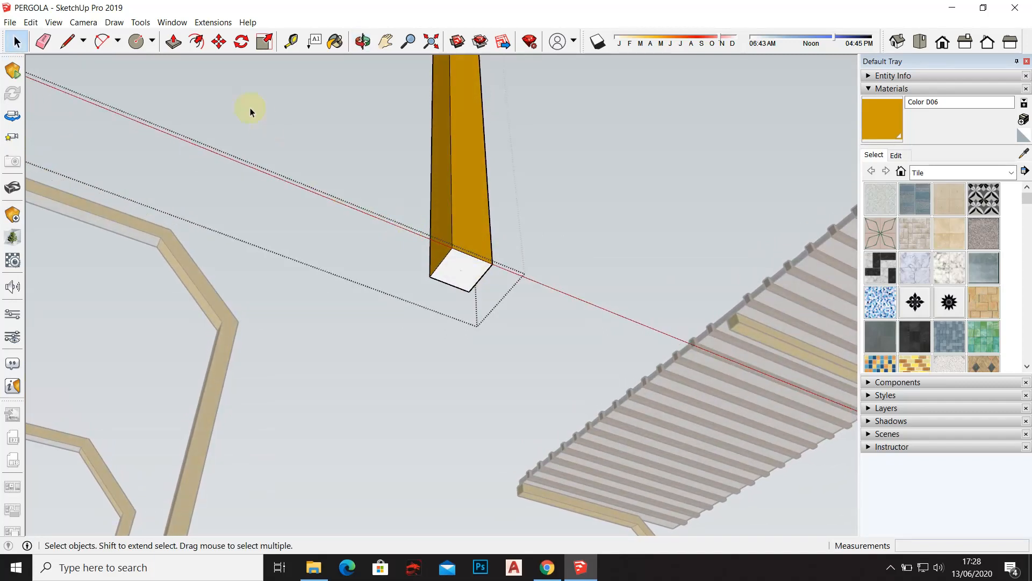
pyautogui.click(199, 43)
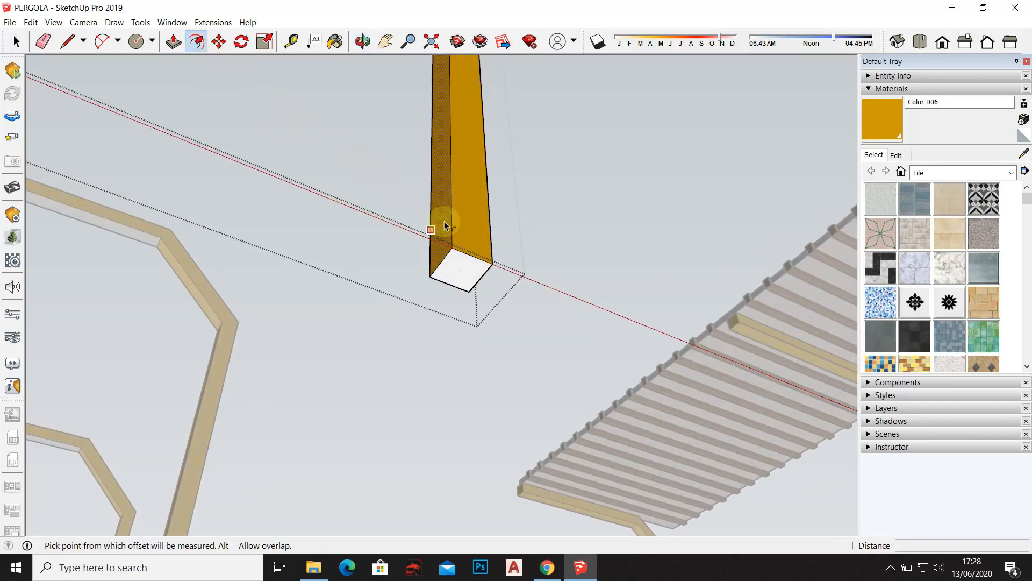
pyautogui.click(457, 271)
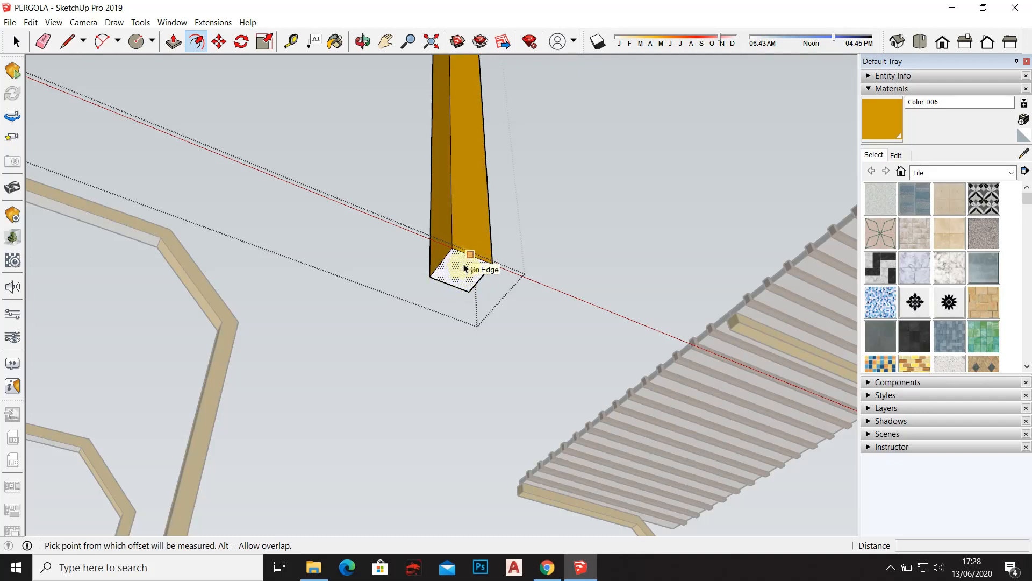
pyautogui.click(465, 267)
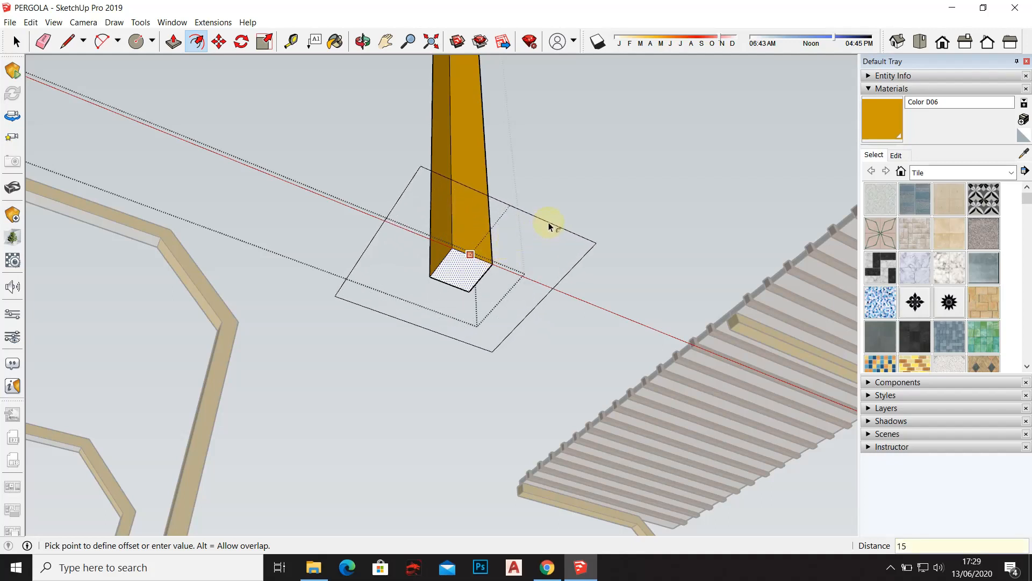
pyautogui.click(549, 226)
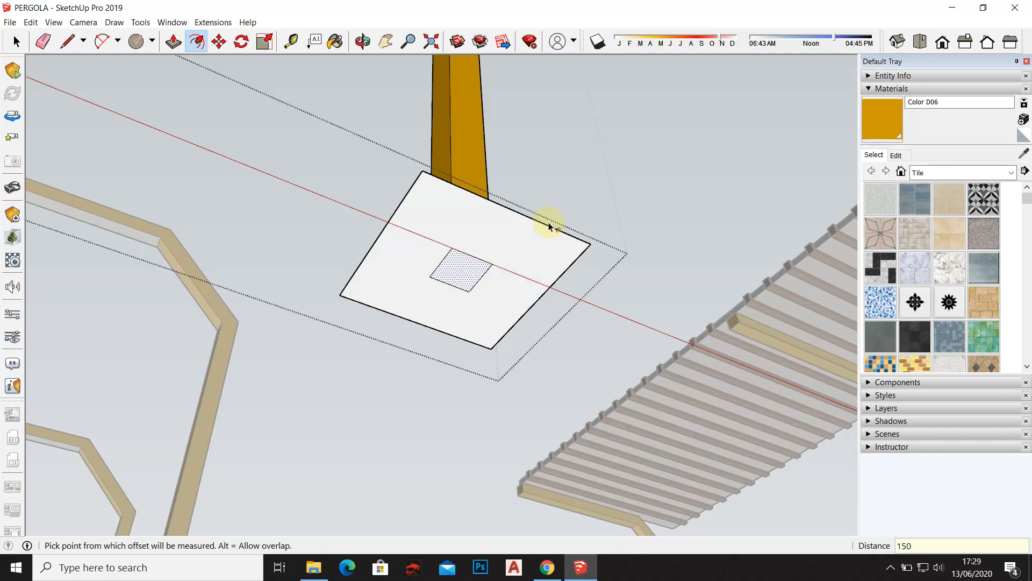
# Sample the Field Rectangle Tile material from a base block of the finished pergola
pyautogui.moveTo(447, 167); pyautogui.dragTo(487, 376, button='middle')
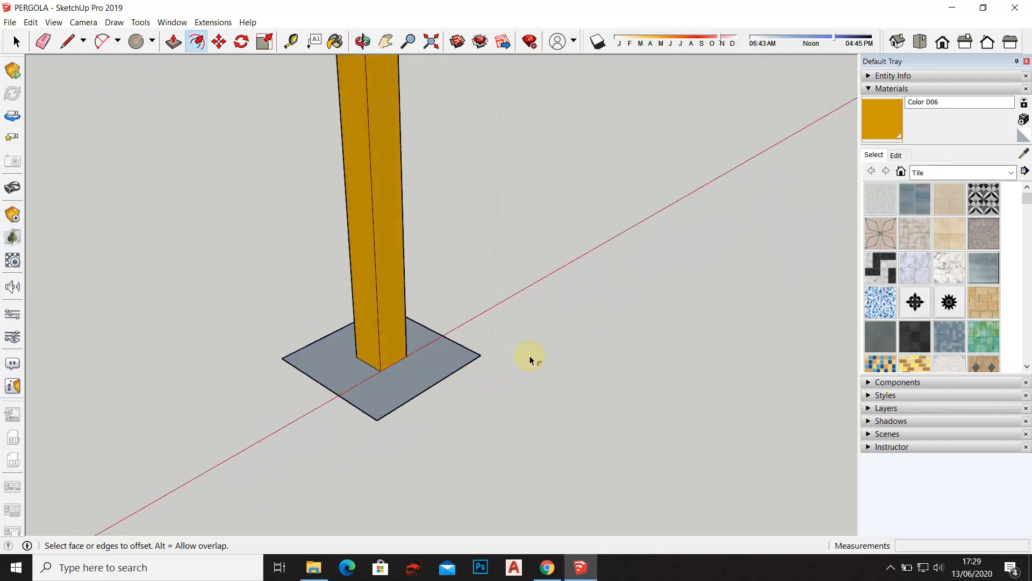
pyautogui.moveTo(589, 331); pyautogui.dragTo(611, 294, button='middle')
pyautogui.click(335, 42)
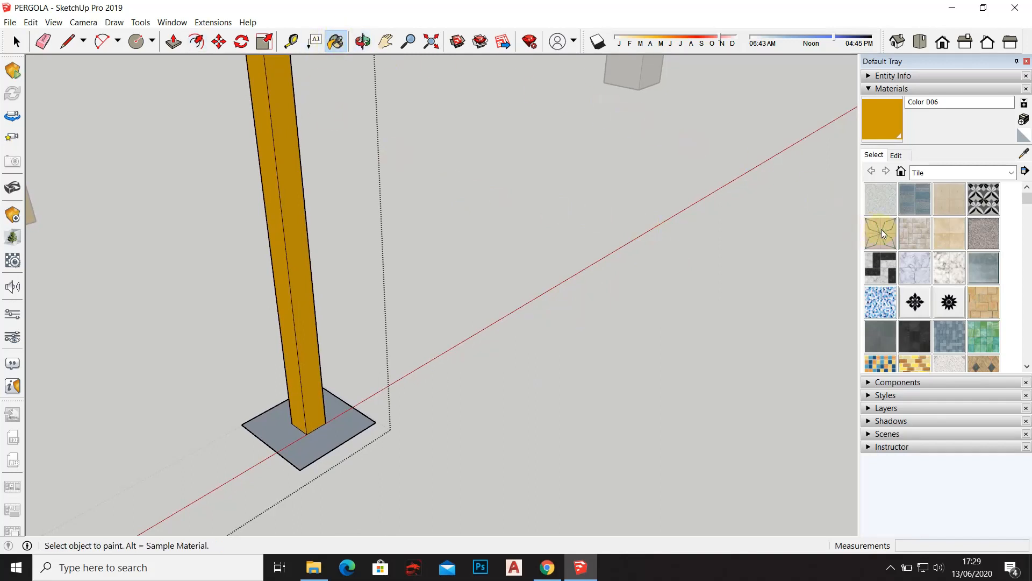
pyautogui.scroll(-4, 939, 239)
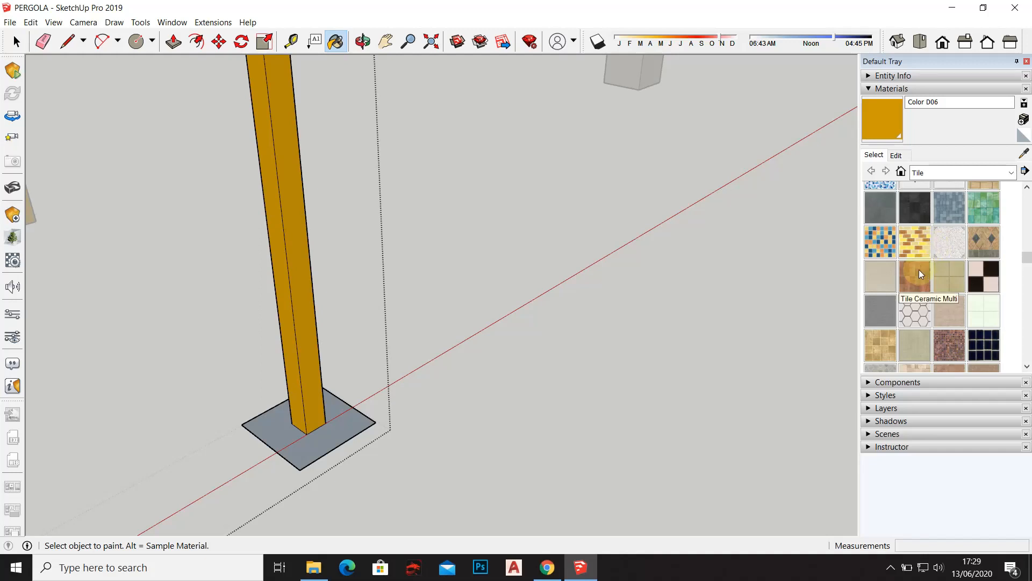
pyautogui.scroll(4, 918, 269)
pyautogui.moveTo(707, 251)
pyautogui.mouseDown(button='middle')
pyautogui.moveTo(647, 339)
pyautogui.moveTo(525, 270)
pyautogui.moveTo(725, 231)
pyautogui.mouseUp(button='middle')
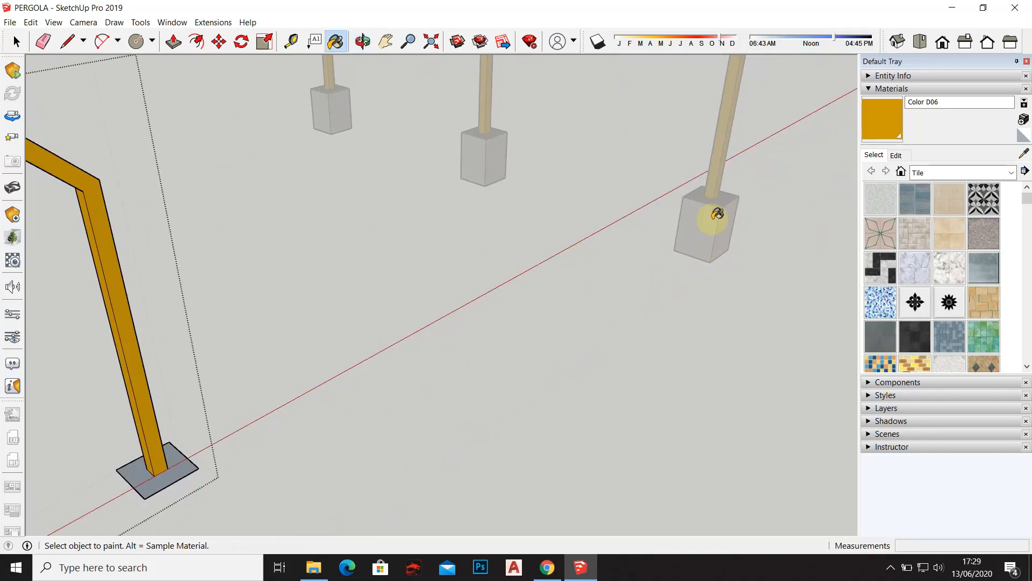
pyautogui.click(1025, 154)
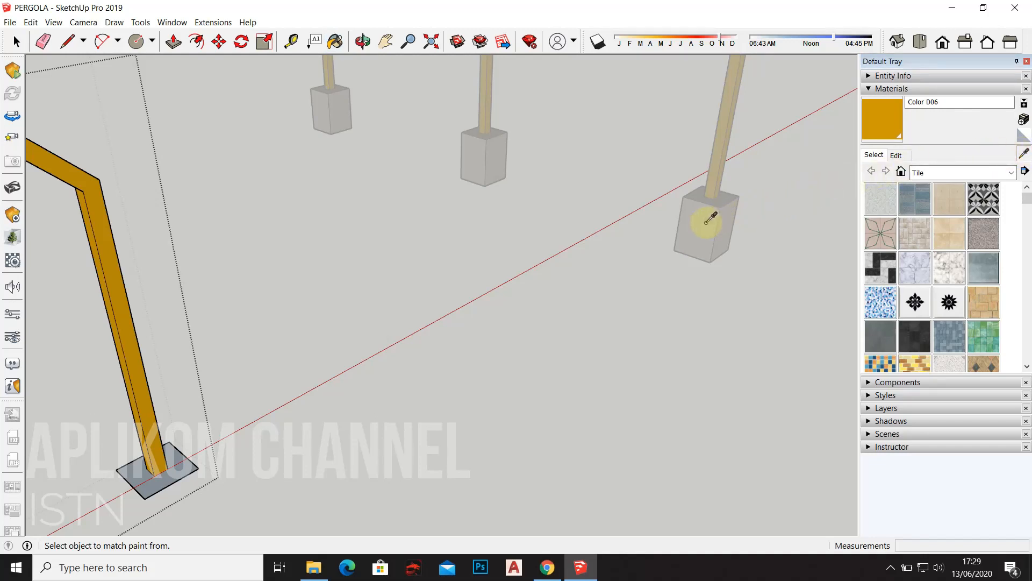
pyautogui.click(708, 221)
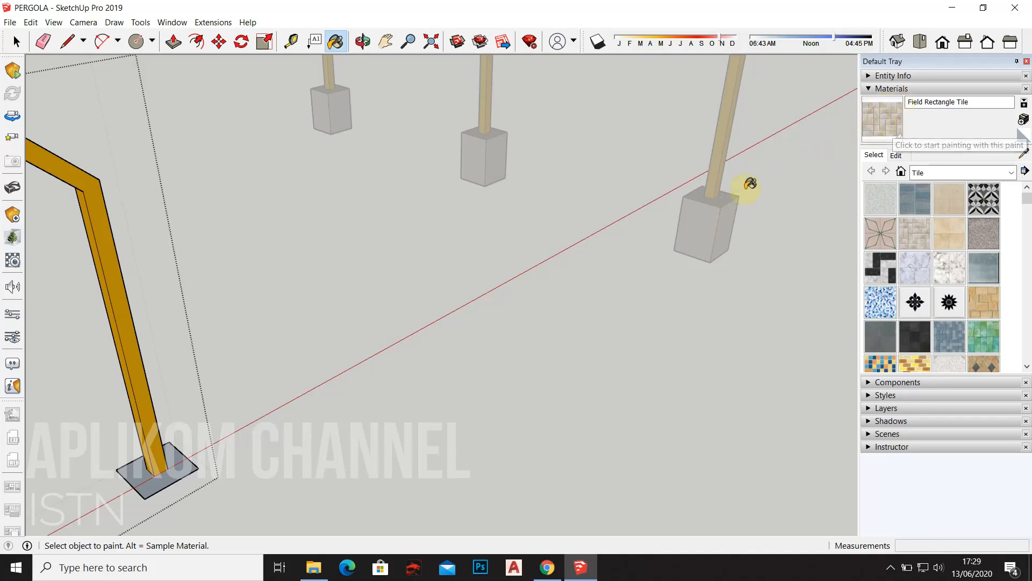
# Paint the offset base face around the foot of the post with Field Rectangle Tile
pyautogui.scroll(-1, 597, 244)
pyautogui.moveTo(590, 246); pyautogui.dragTo(617, 187, button='middle')
pyautogui.scroll(5, 437, 301)
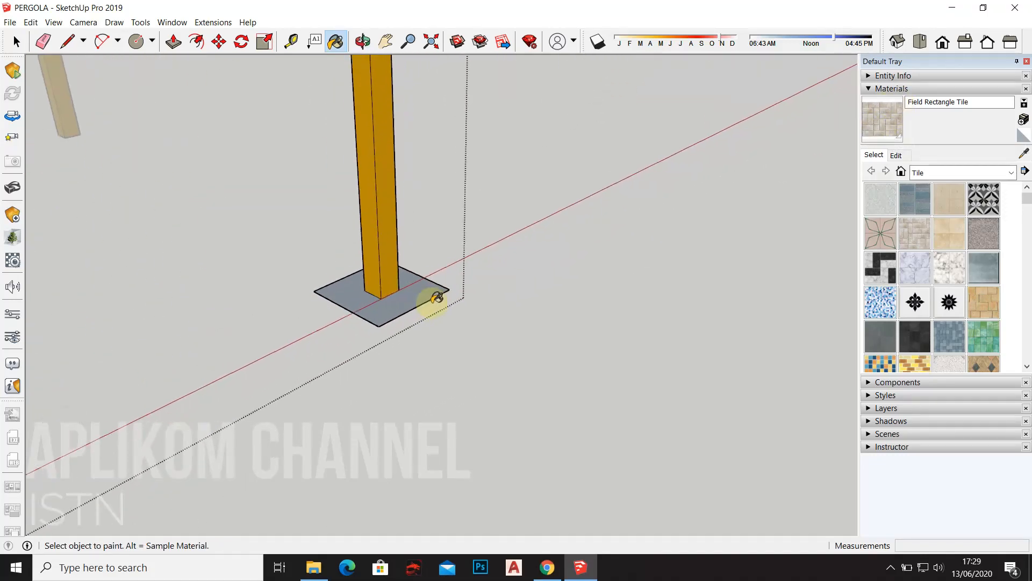
pyautogui.scroll(2, 437, 298)
pyautogui.click(403, 291)
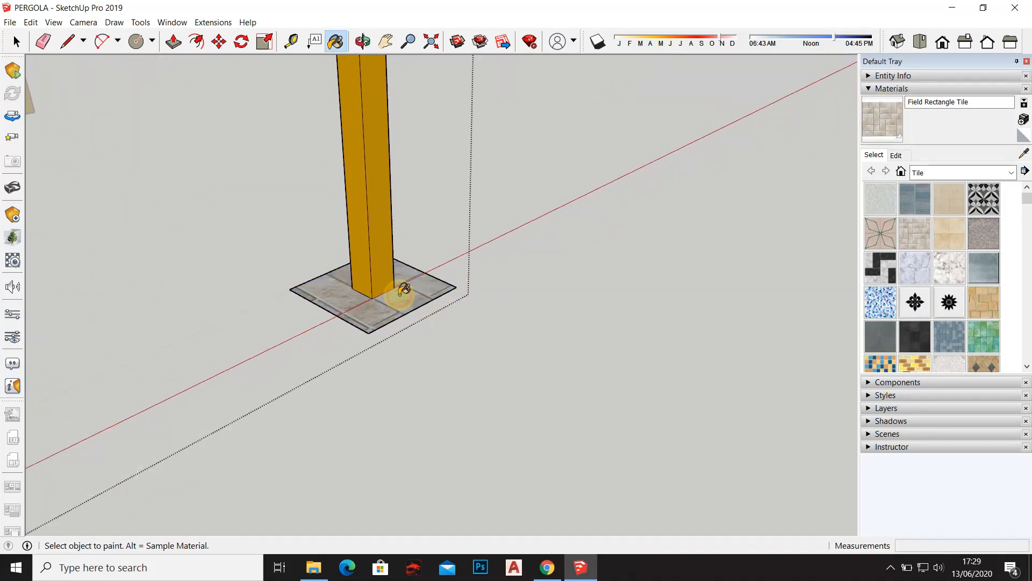
pyautogui.scroll(-2, 411, 293)
pyautogui.scroll(-2, 410, 292)
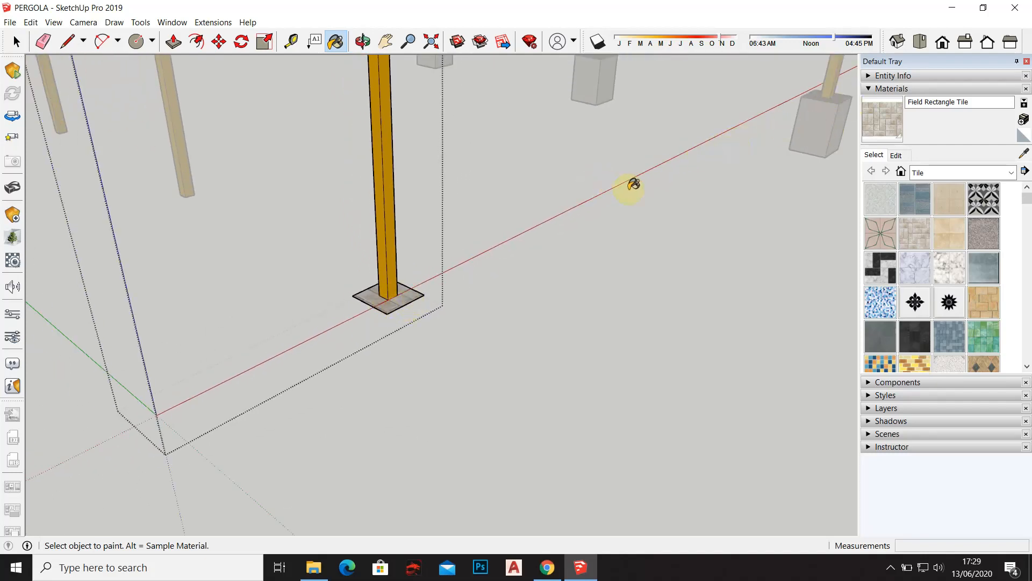
# Pull the tiled base face around the foot of the third post up 600 mm into a block
pyautogui.moveTo(704, 173); pyautogui.dragTo(689, 192, button='middle')
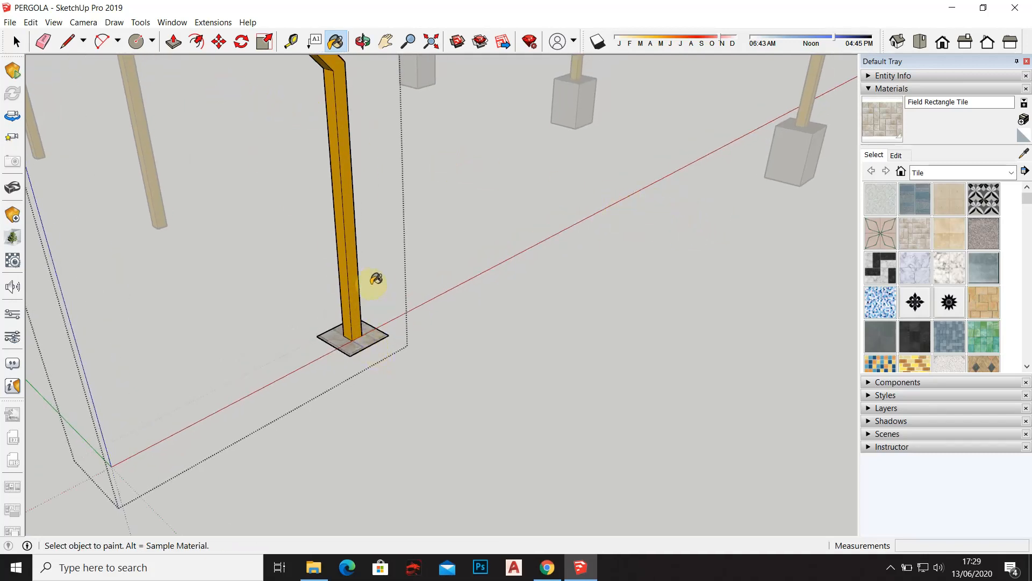
pyautogui.click(174, 43)
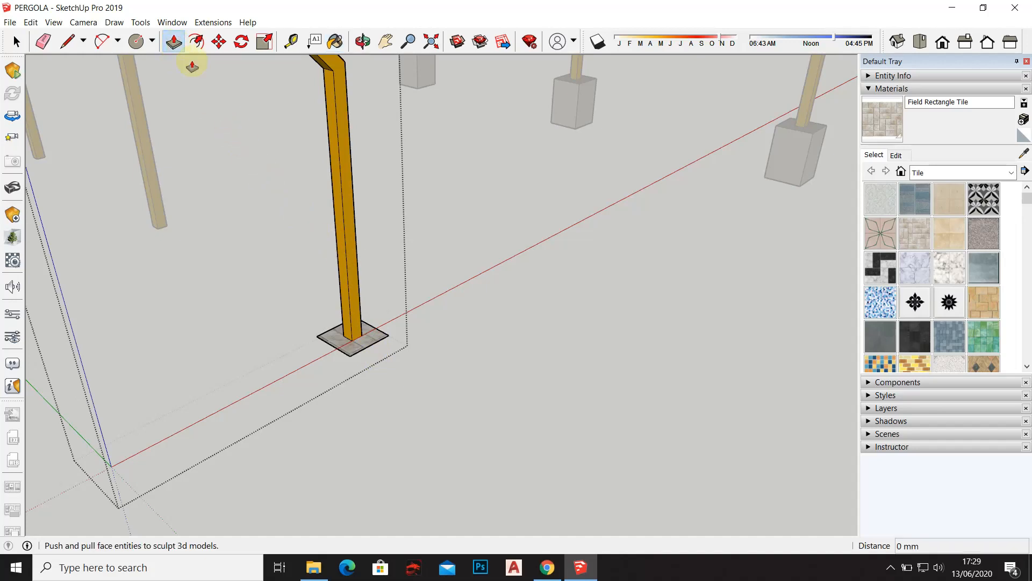
pyautogui.click(369, 339)
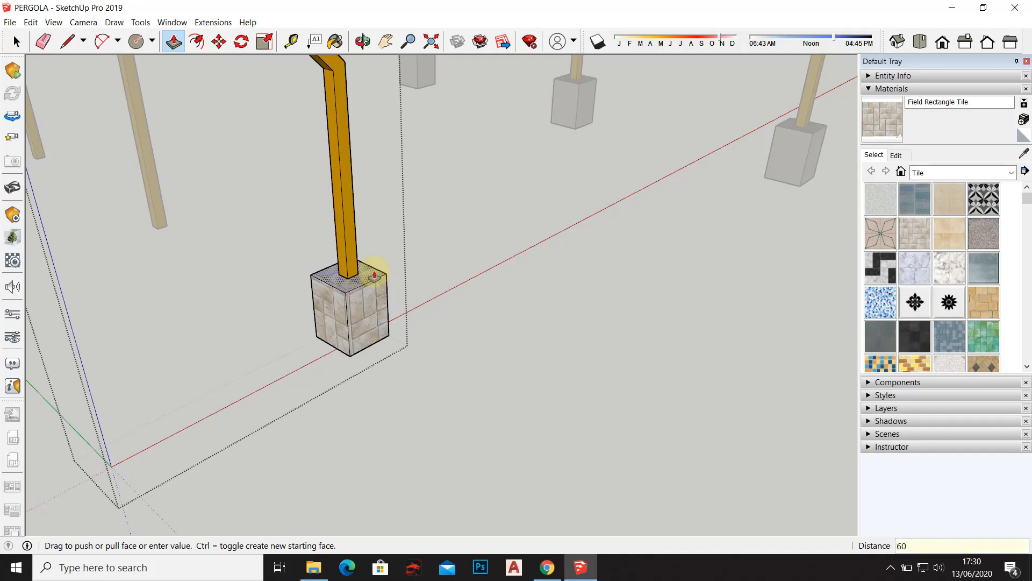
pyautogui.press('Return')
pyautogui.click(18, 41)
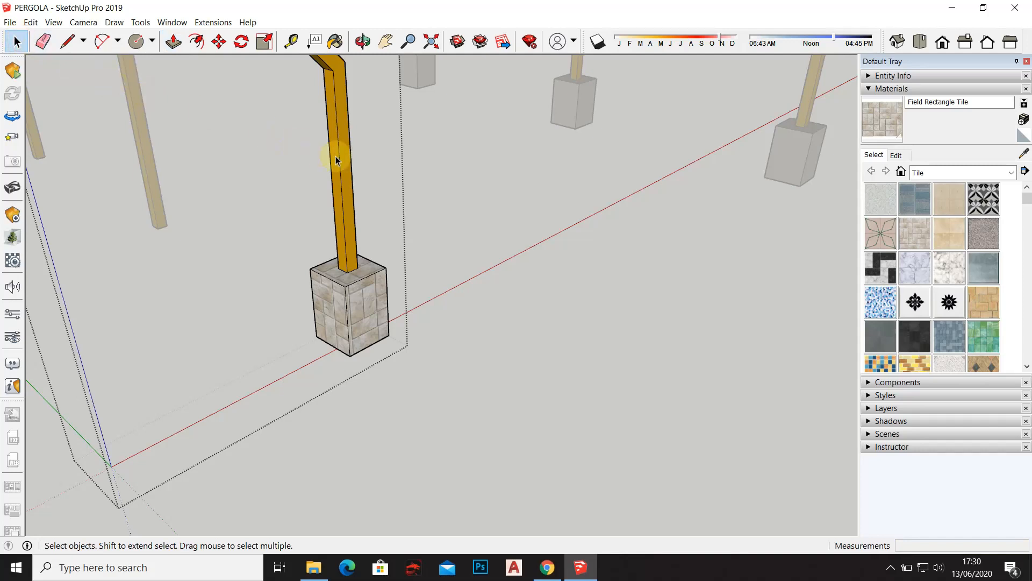
# Close the finished post's group and open the middle bent post's group for editing, with its underside in view
pyautogui.click(614, 249)
pyautogui.click(357, 299)
pyautogui.moveTo(357, 299); pyautogui.dragTo(629, 301, button='middle')
pyautogui.moveTo(324, 268); pyautogui.dragTo(431, 281, button='middle')
pyautogui.scroll(2, 389, 284)
pyautogui.doubleClick(431, 273)
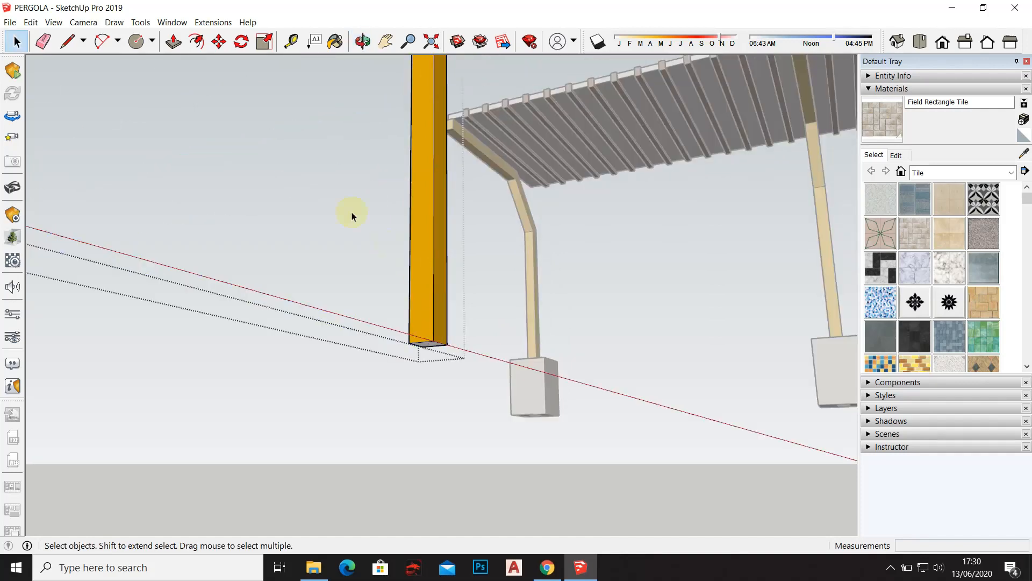
# Offset the middle post's square bottom face outward by 150 mm
pyautogui.click(191, 44)
pyautogui.moveTo(396, 322); pyautogui.dragTo(408, 268, button='middle')
pyautogui.click(423, 273)
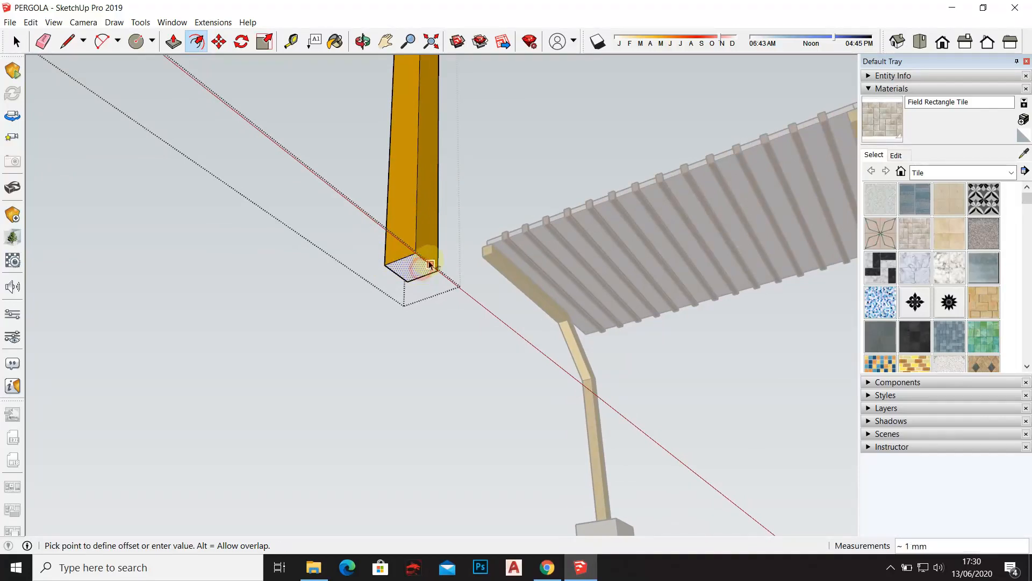
pyautogui.write('15')
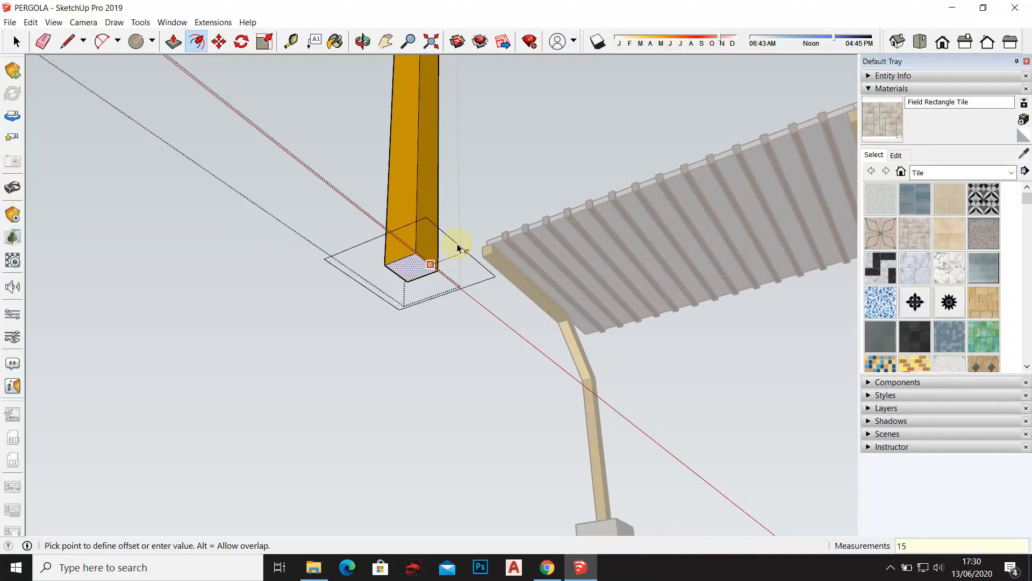
pyautogui.write('0')
pyautogui.press('Return')
# Paint the offset base face around the middle post's foot with Field Rectangle Tile
pyautogui.moveTo(461, 239)
pyautogui.mouseDown(button='middle')
pyautogui.moveTo(466, 411)
pyautogui.moveTo(453, 298)
pyautogui.moveTo(514, 313)
pyautogui.mouseUp(button='middle')
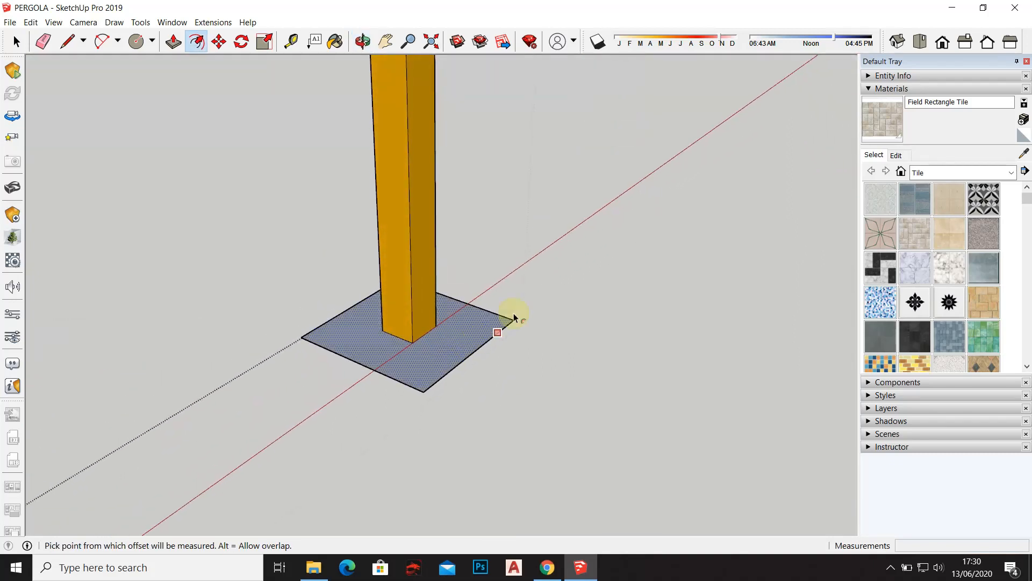
pyautogui.click(888, 117)
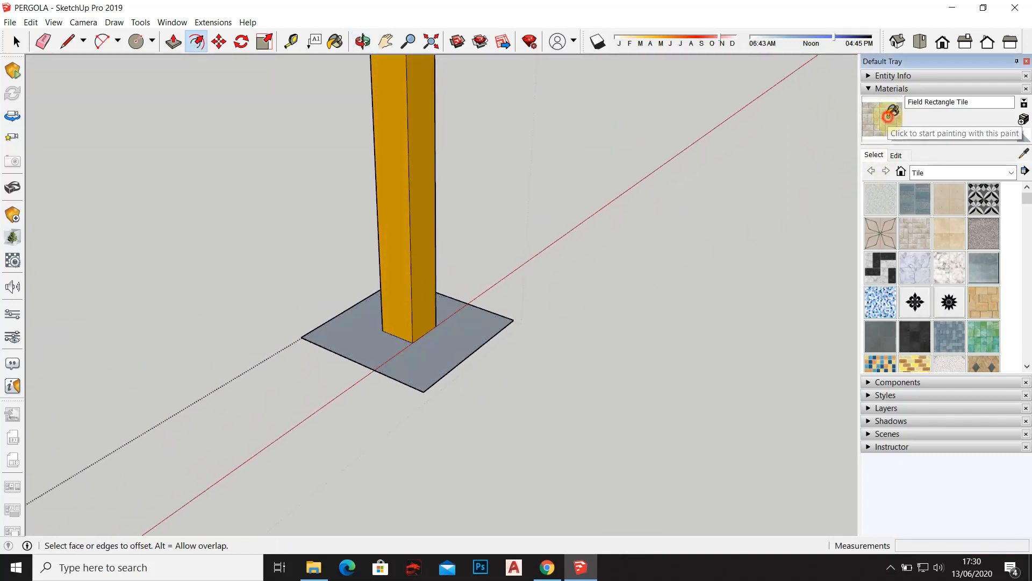
pyautogui.click(466, 321)
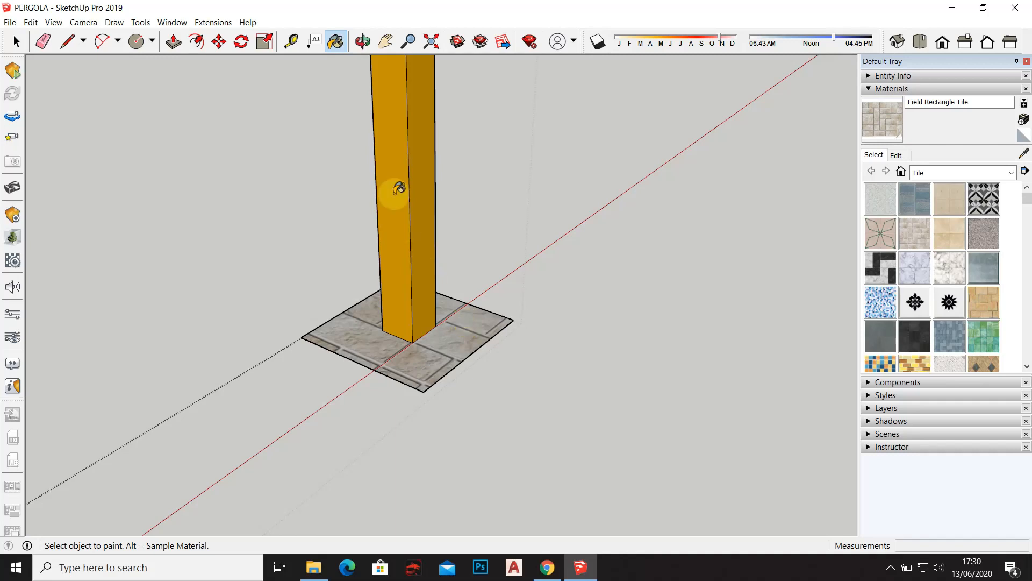
# Pull the middle post's tiled base face up 600 mm into a block
pyautogui.click(173, 41)
pyautogui.scroll(-2, 446, 306)
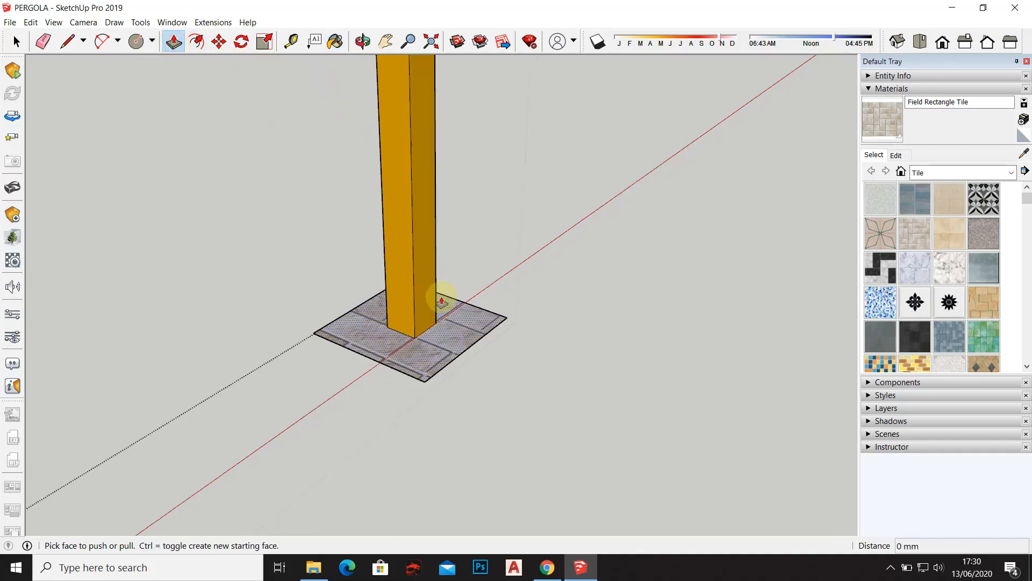
pyautogui.click(458, 324)
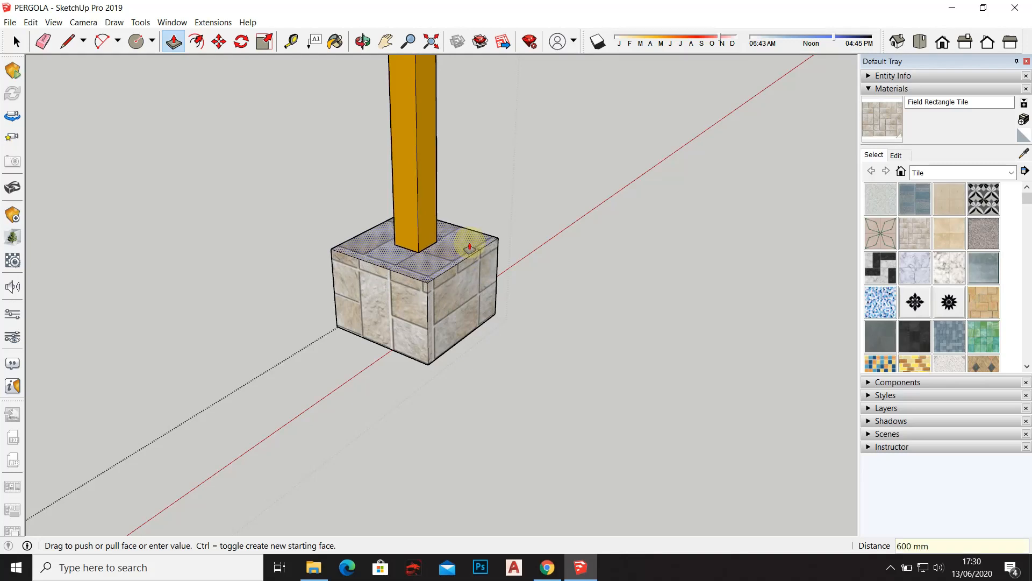
pyautogui.press('Return')
pyautogui.scroll(-4, 461, 252)
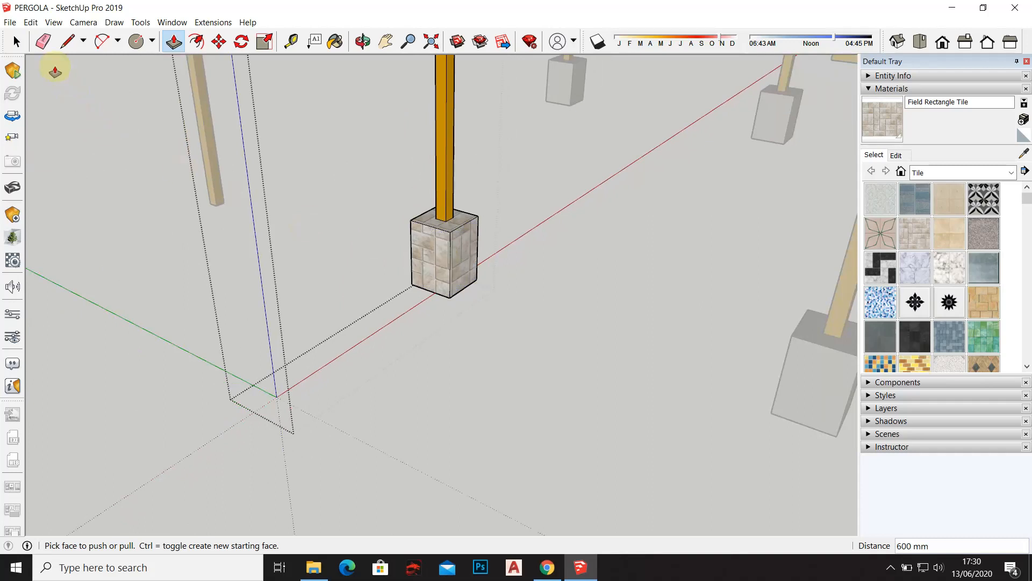
# Open the remaining bent post's group for editing and offset its square bottom face outward to match the other bases
pyautogui.click(16, 42)
pyautogui.scroll(-3, 138, 160)
pyautogui.moveTo(144, 160); pyautogui.dragTo(402, 263, button='middle')
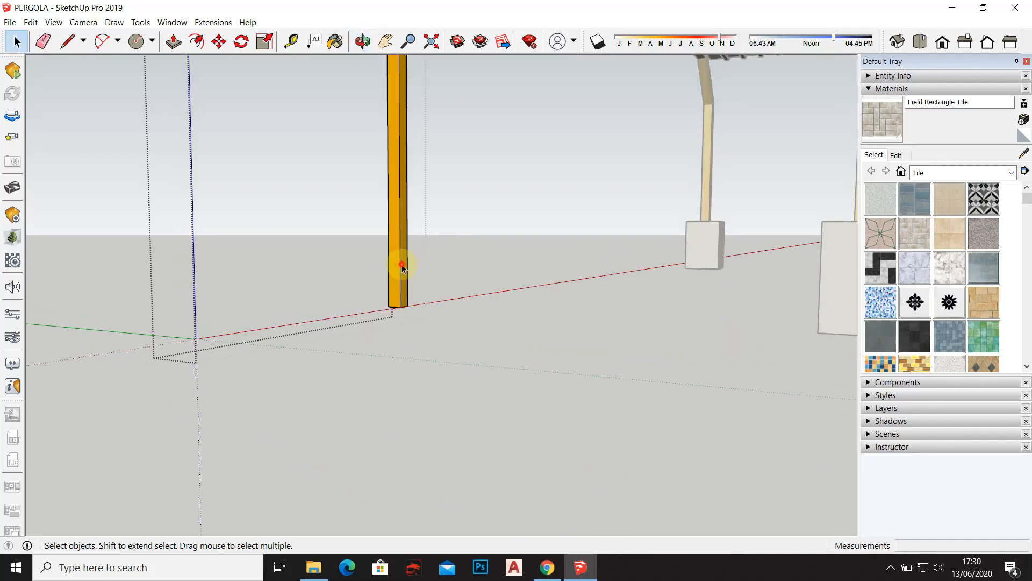
pyautogui.click(198, 42)
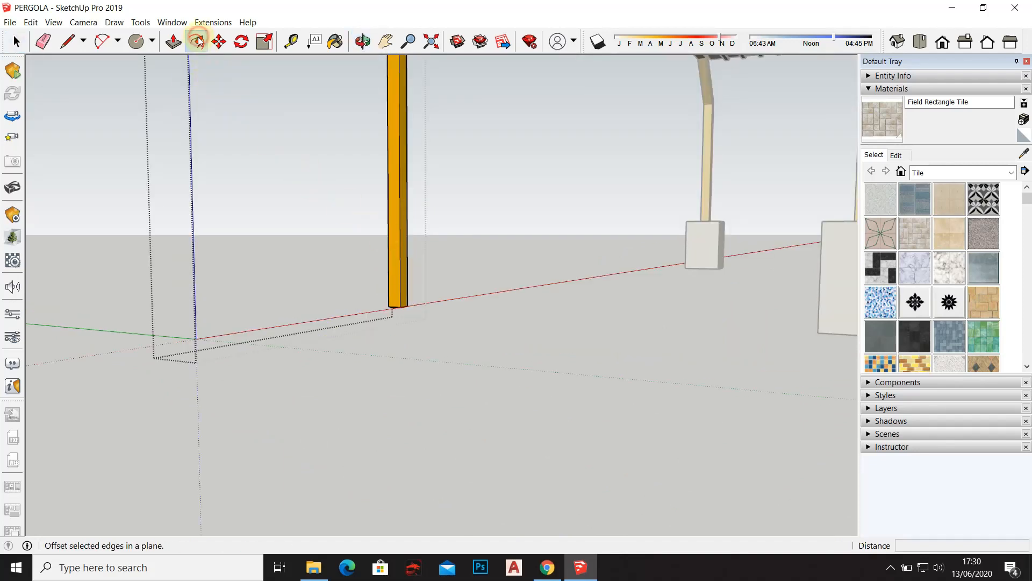
pyautogui.moveTo(427, 282); pyautogui.dragTo(455, 254, button='middle')
pyautogui.scroll(5, 455, 254)
pyautogui.click(452, 261)
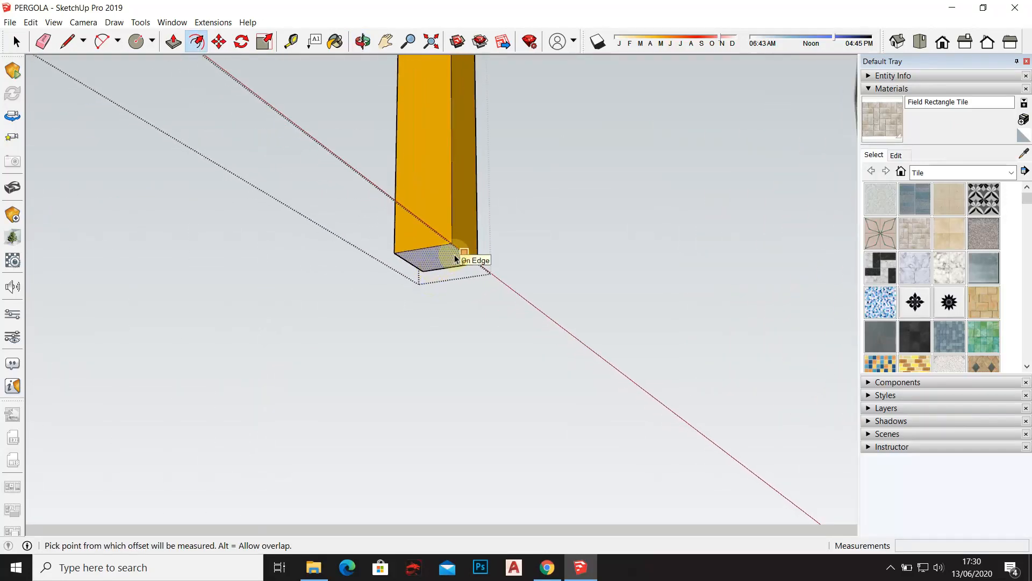
pyautogui.click(454, 259)
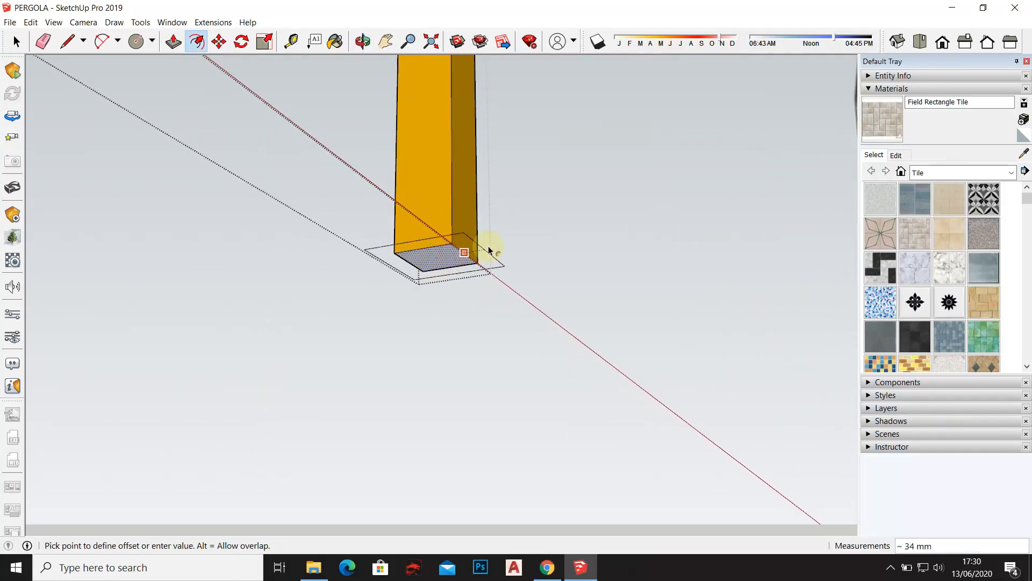
pyautogui.click(527, 235)
# Paint the offset base face around the remaining post's foot with Field Rectangle Tile
pyautogui.moveTo(557, 184); pyautogui.dragTo(734, 275, button='middle')
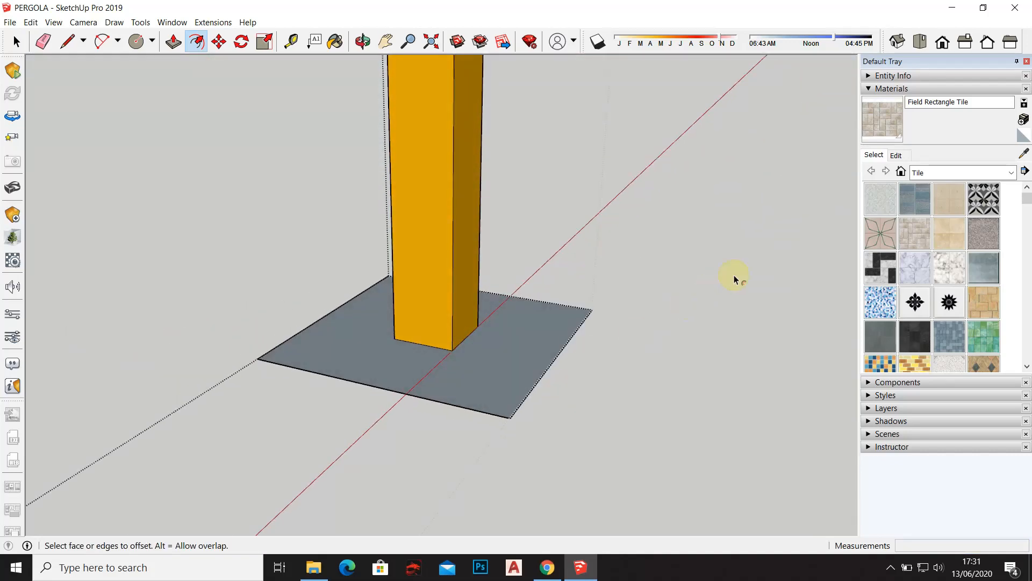
pyautogui.click(880, 118)
pyautogui.click(519, 327)
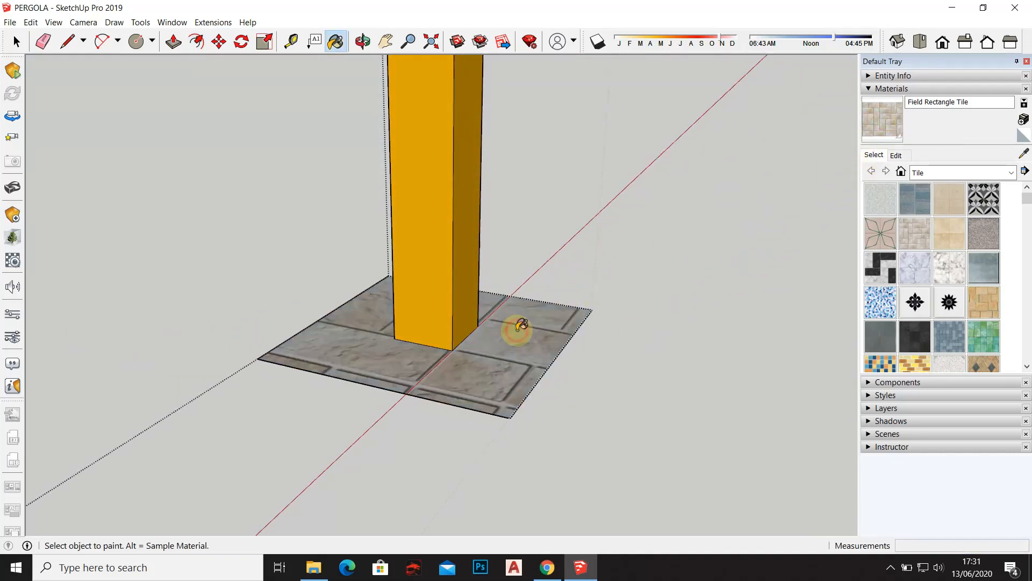
# Pull the remaining post's tiled base face up 600 mm into a block and close the group
pyautogui.scroll(-2, 519, 325)
pyautogui.click(173, 42)
pyautogui.moveTo(521, 325); pyautogui.dragTo(529, 238)
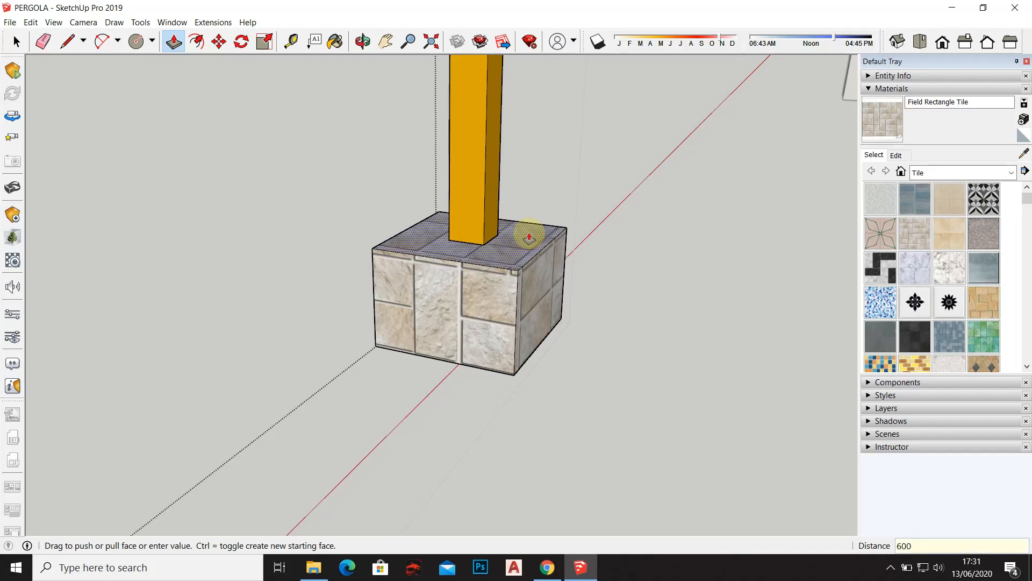
pyautogui.press('Return')
pyautogui.scroll(-2, 60, 115)
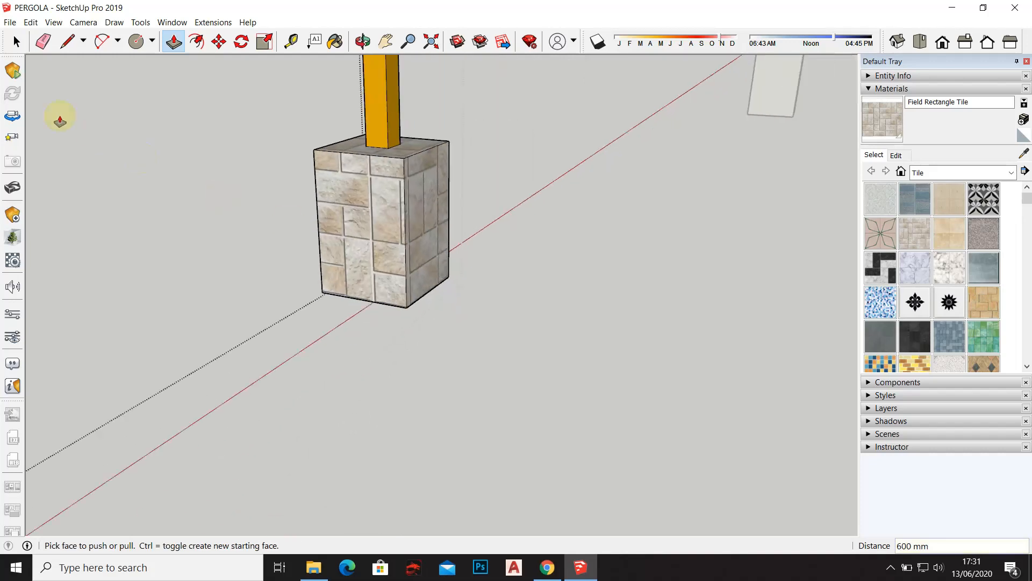
pyautogui.click(17, 41)
pyautogui.click(137, 174)
pyautogui.scroll(-5, 282, 299)
pyautogui.click(378, 390)
# Look over the three bent posts and their tiled bases beside the finished pergola
pyautogui.scroll(-2, 382, 392)
pyautogui.moveTo(467, 331); pyautogui.dragTo(585, 352, button='middle')
pyautogui.moveTo(523, 258); pyautogui.dragTo(538, 312, button='middle')
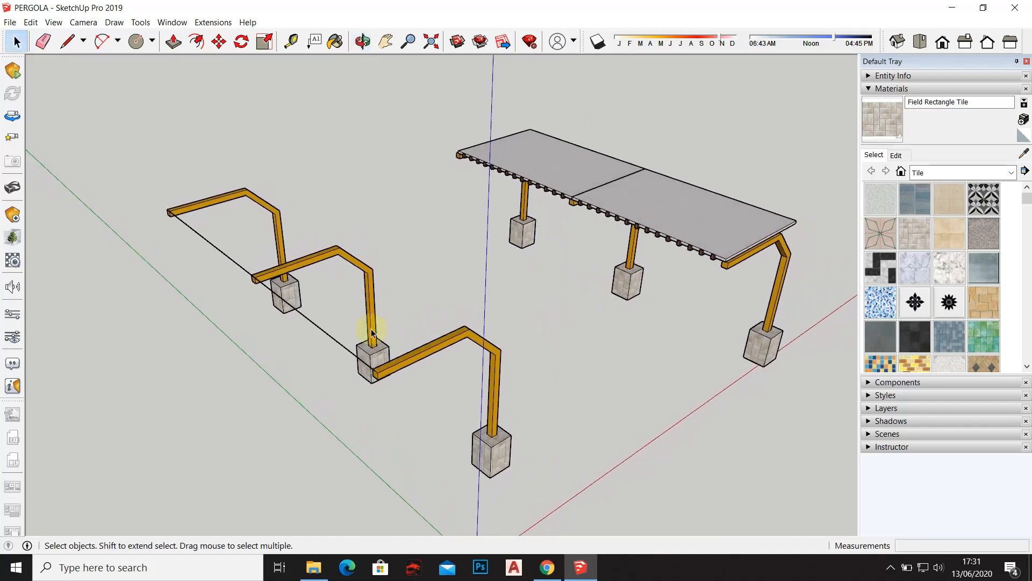
pyautogui.moveTo(369, 357); pyautogui.dragTo(468, 302, button='middle')
pyautogui.scroll(2, 391, 291)
pyautogui.scroll(1, 391, 292)
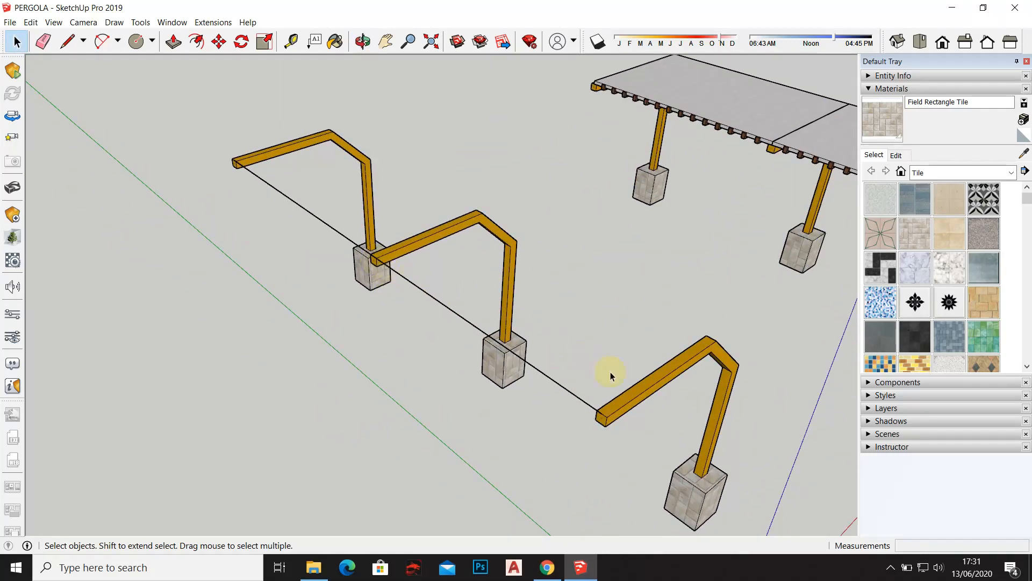
pyautogui.moveTo(655, 359); pyautogui.dragTo(603, 296, button='middle')
pyautogui.press('space')
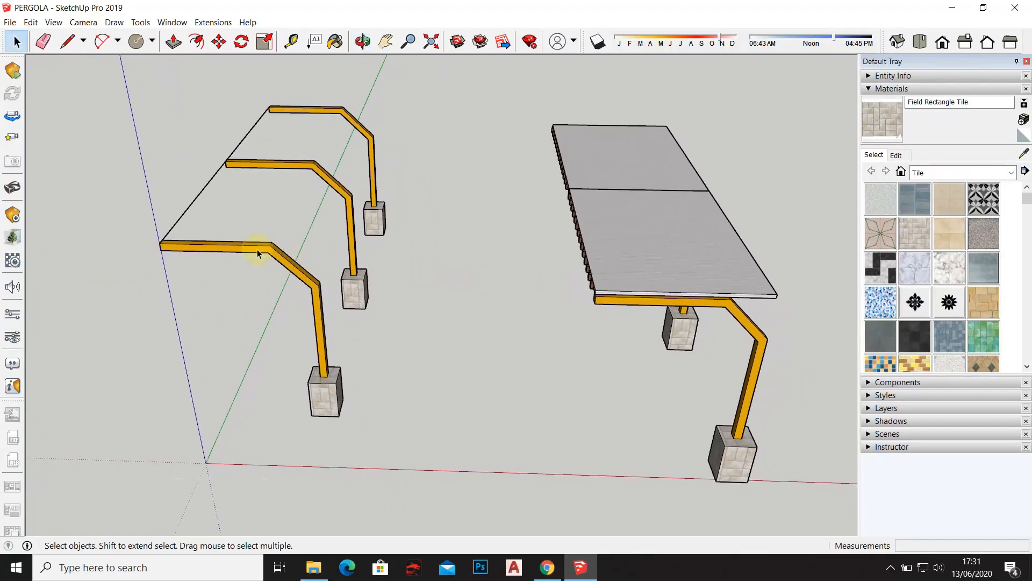
# Measure the roof overhang on the finished pergola with a line from the front beam's bend to the roof's outer corner
pyautogui.scroll(4, 760, 300)
pyautogui.scroll(-2, 772, 304)
pyautogui.moveTo(775, 301); pyautogui.dragTo(699, 269, button='middle')
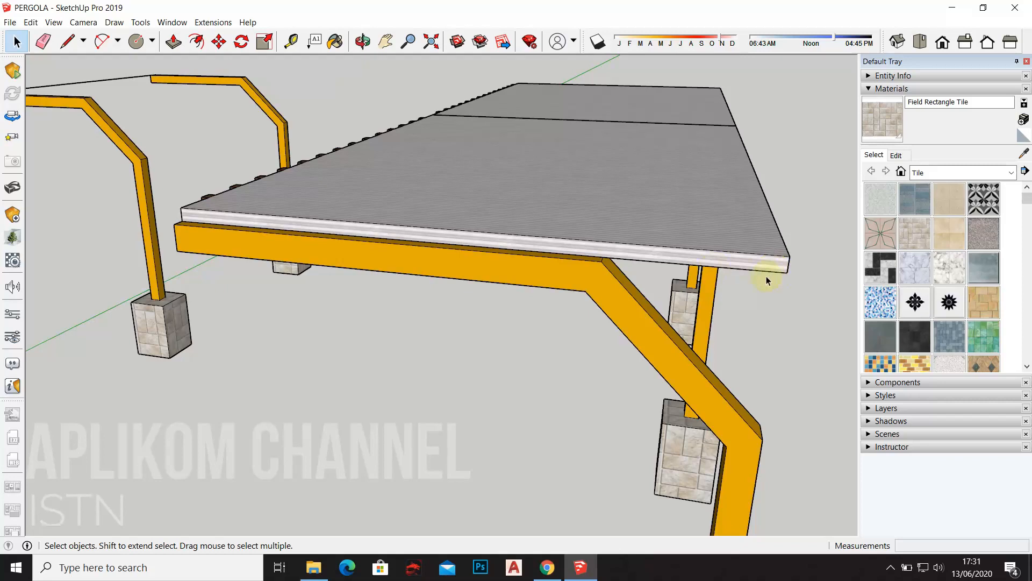
pyautogui.click(67, 40)
pyautogui.scroll(3, 645, 261)
pyautogui.moveTo(645, 260); pyautogui.dragTo(688, 267, button='middle')
pyautogui.click(595, 274)
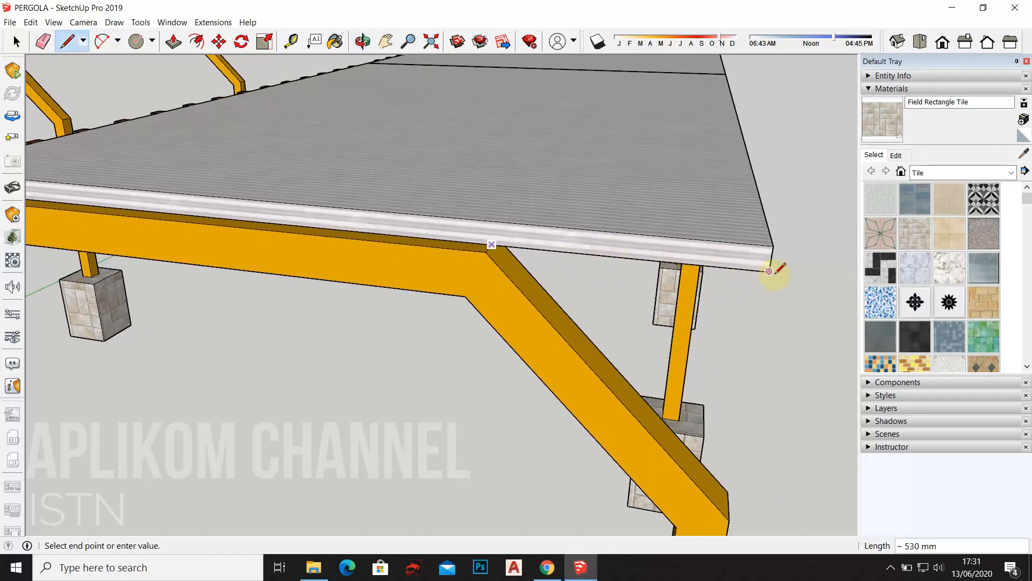
pyautogui.click(769, 270)
# Draw a centre line along the top of the front post's beam, from the midpoint of its end edge to the bend
pyautogui.scroll(-8, 771, 272)
pyautogui.moveTo(261, 224); pyautogui.dragTo(554, 301, button='middle')
pyautogui.moveTo(526, 261); pyautogui.dragTo(403, 291, button='middle')
pyautogui.scroll(5, 427, 349)
pyautogui.scroll(2, 425, 354)
pyautogui.scroll(1, 438, 307)
pyautogui.scroll(3, 207, 267)
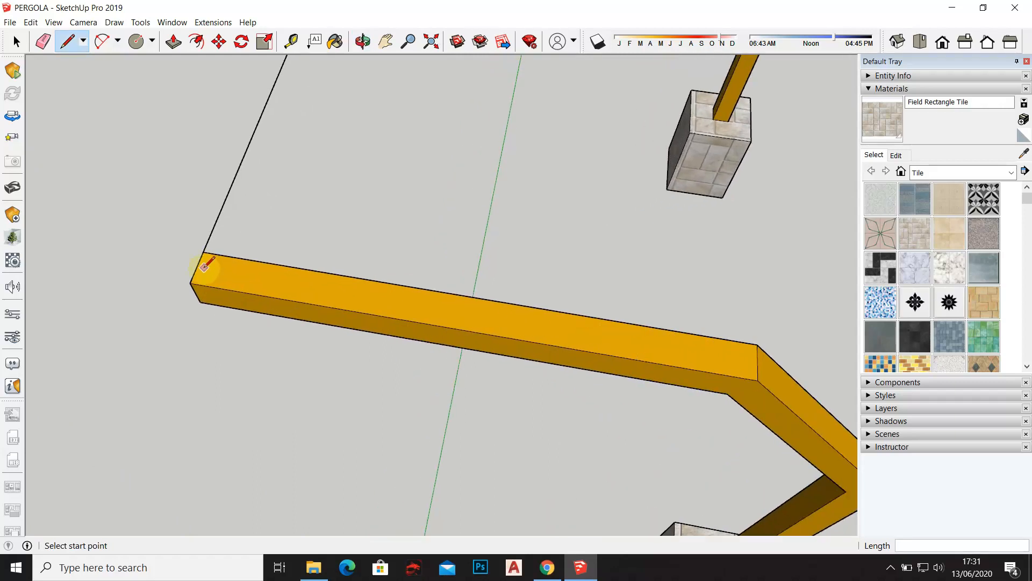
pyautogui.moveTo(197, 267)
pyautogui.mouseDown(button='middle')
pyautogui.moveTo(304, 253)
pyautogui.moveTo(426, 270)
pyautogui.mouseUp(button='middle')
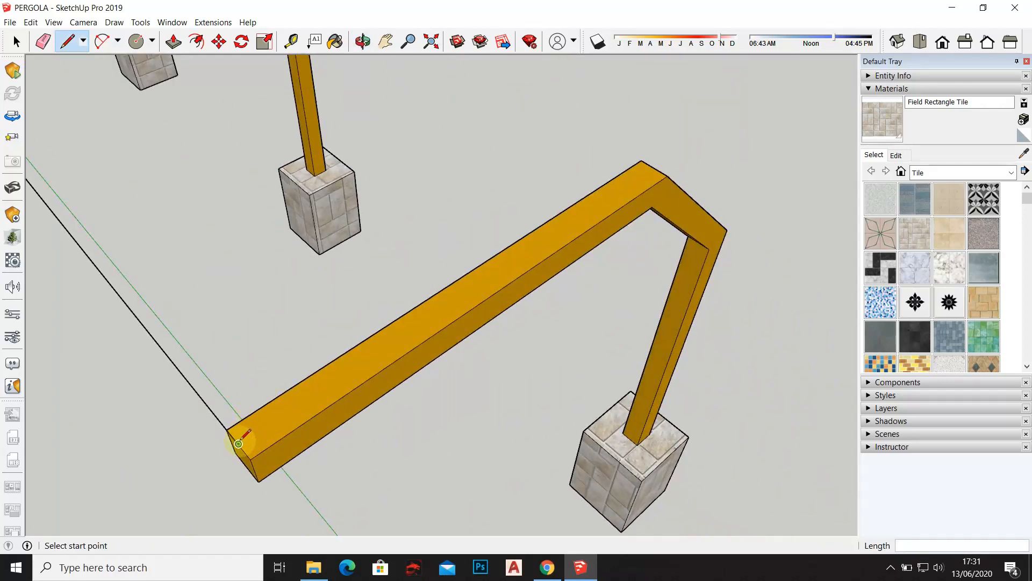
pyautogui.click(238, 445)
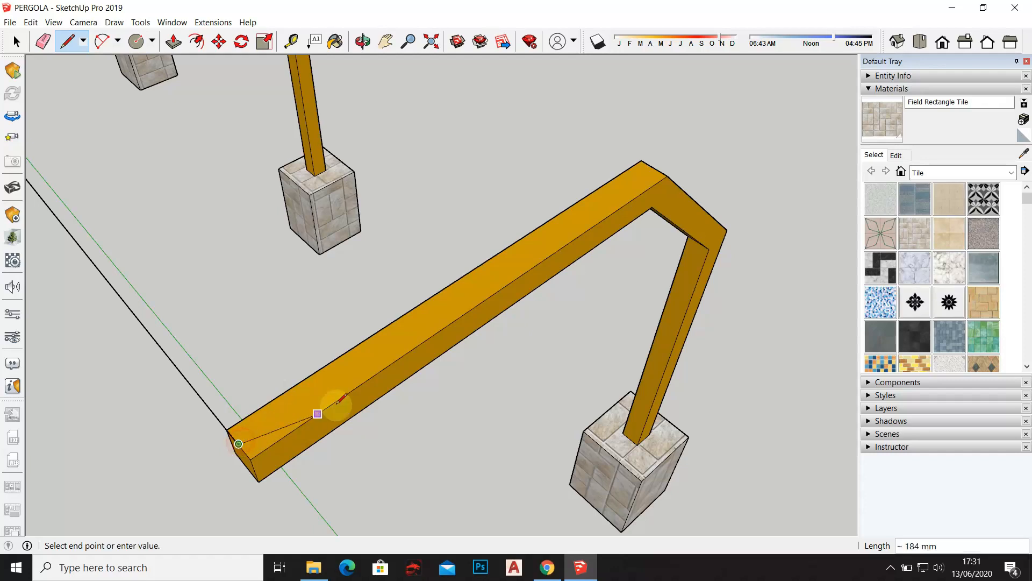
pyautogui.click(654, 167)
# Extend the front beam's centre line 530 mm past the bend along the red axis
pyautogui.moveTo(687, 166); pyautogui.dragTo(309, 174, button='middle')
pyautogui.moveTo(212, 226); pyautogui.dragTo(355, 251, button='middle')
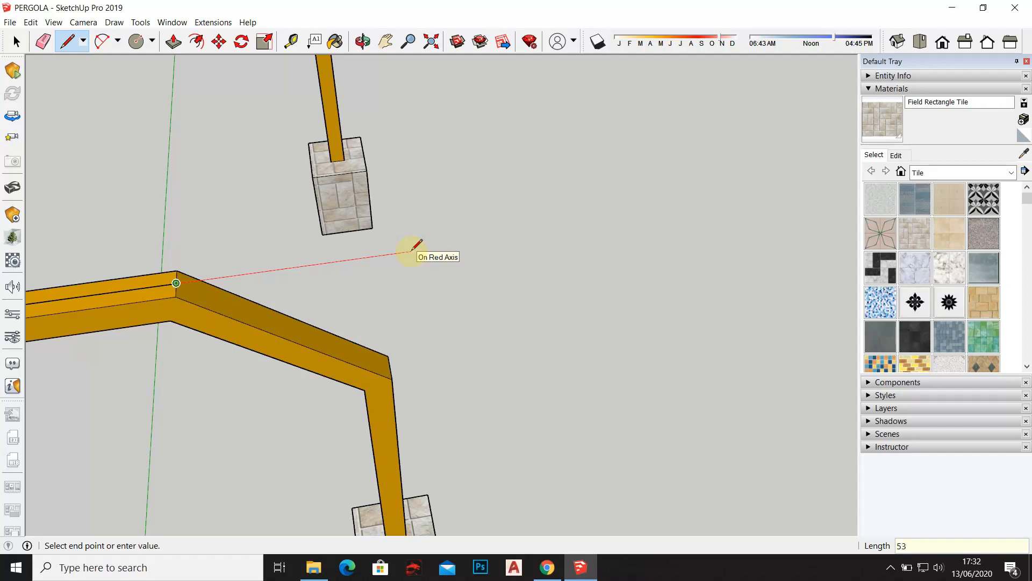
pyautogui.press('Return')
pyautogui.scroll(-2, 430, 236)
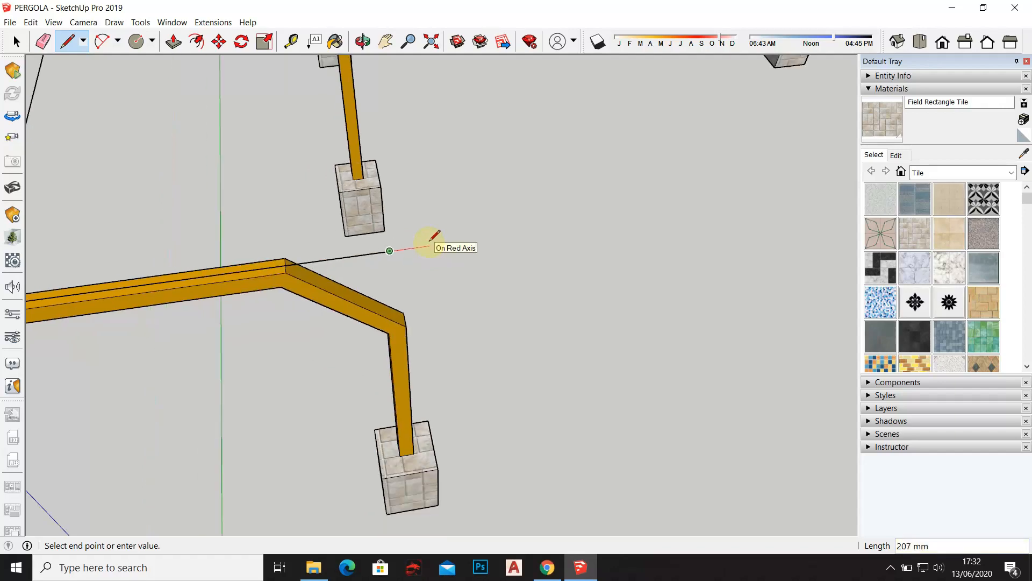
pyautogui.press('Escape')
# Draw a centre line along the top of the middle post's beam and extend it 530 mm past the bend along the red axis
pyautogui.scroll(-4, 428, 245)
pyautogui.moveTo(422, 261); pyautogui.dragTo(489, 324, button='middle')
pyautogui.scroll(5, 396, 208)
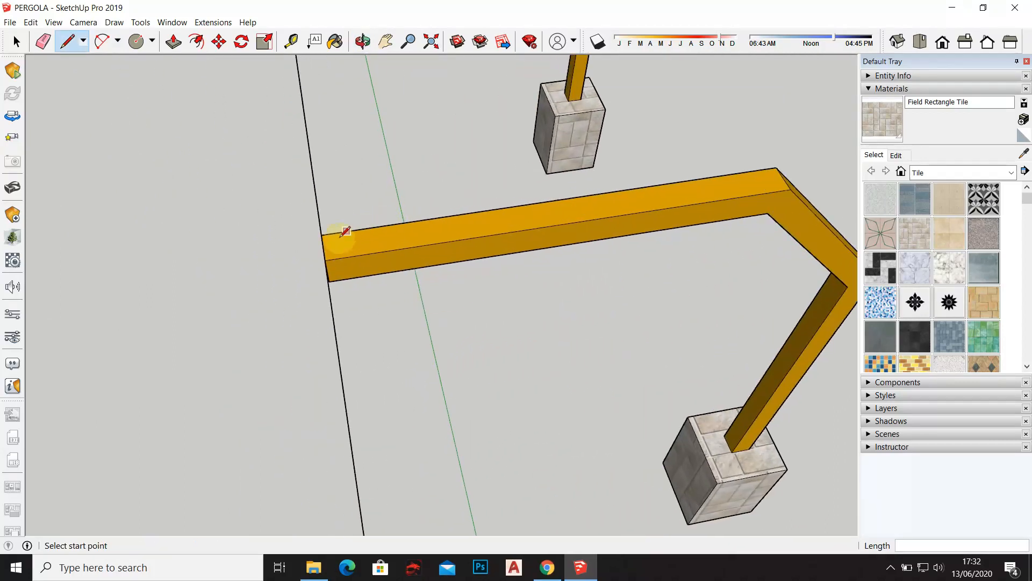
pyautogui.click(324, 247)
pyautogui.moveTo(377, 231); pyautogui.dragTo(473, 224, button='middle')
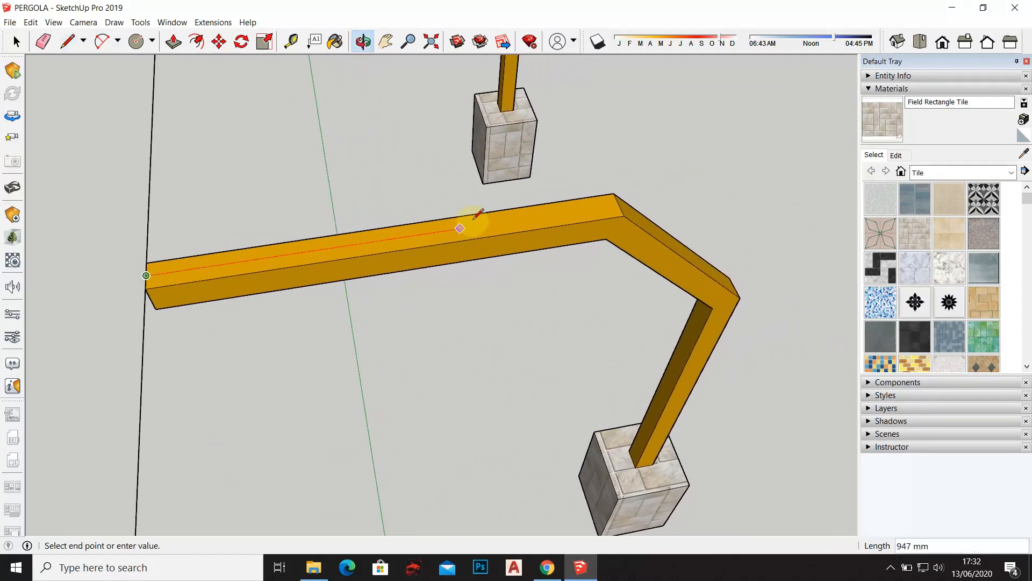
pyautogui.click(615, 195)
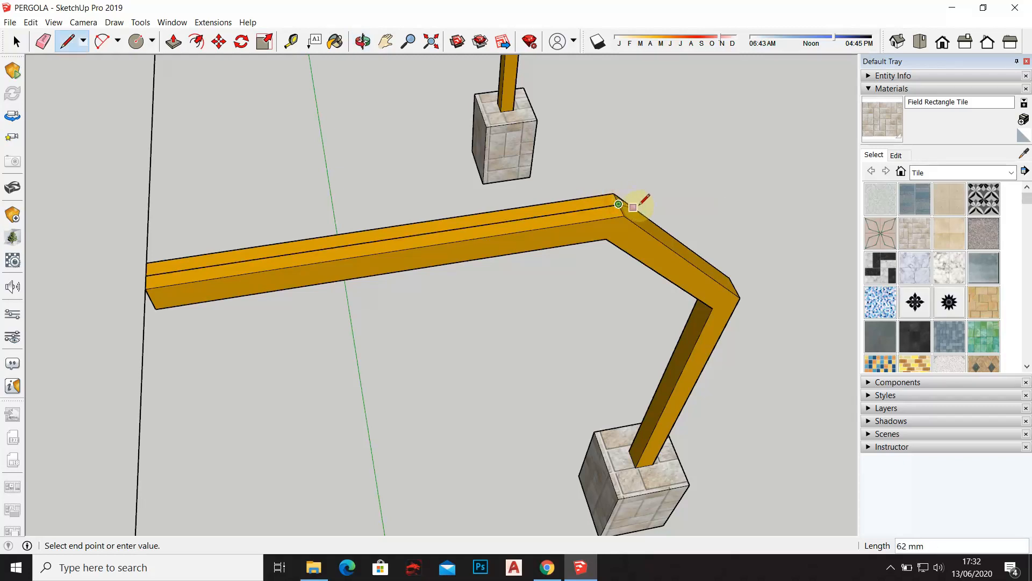
pyautogui.keyDown('shift'); pyautogui.moveTo(636, 201); pyautogui.dragTo(518, 212, button='middle'); pyautogui.keyUp('shift')
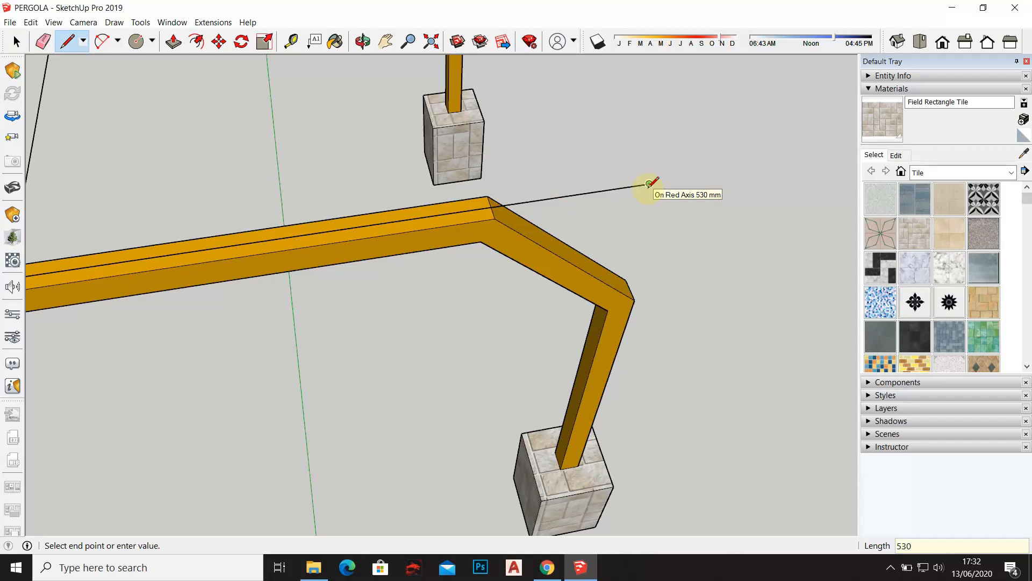
# Finish the middle beam's 530 mm extension and close the roof face with a line joining the outer ends of both overhang lines
pyautogui.click(649, 184)
pyautogui.scroll(-3, 651, 185)
pyautogui.moveTo(653, 184); pyautogui.dragTo(627, 184, button='middle')
pyautogui.press('Escape')
pyautogui.moveTo(689, 244); pyautogui.dragTo(556, 216, button='middle')
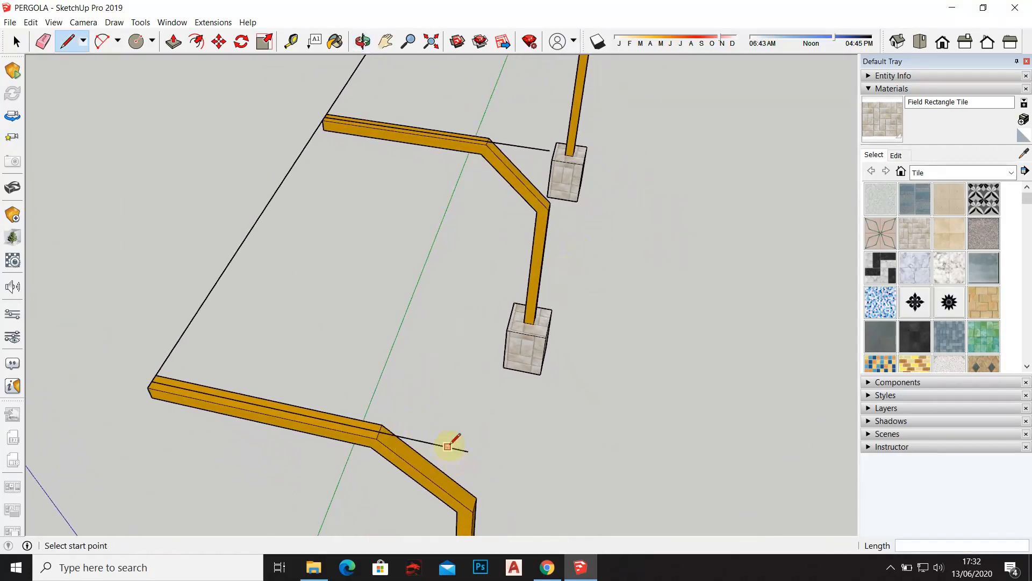
pyautogui.scroll(-2, 448, 446)
pyautogui.moveTo(463, 408); pyautogui.dragTo(452, 362, button='middle')
pyautogui.click(497, 153)
pyautogui.click(375, 425)
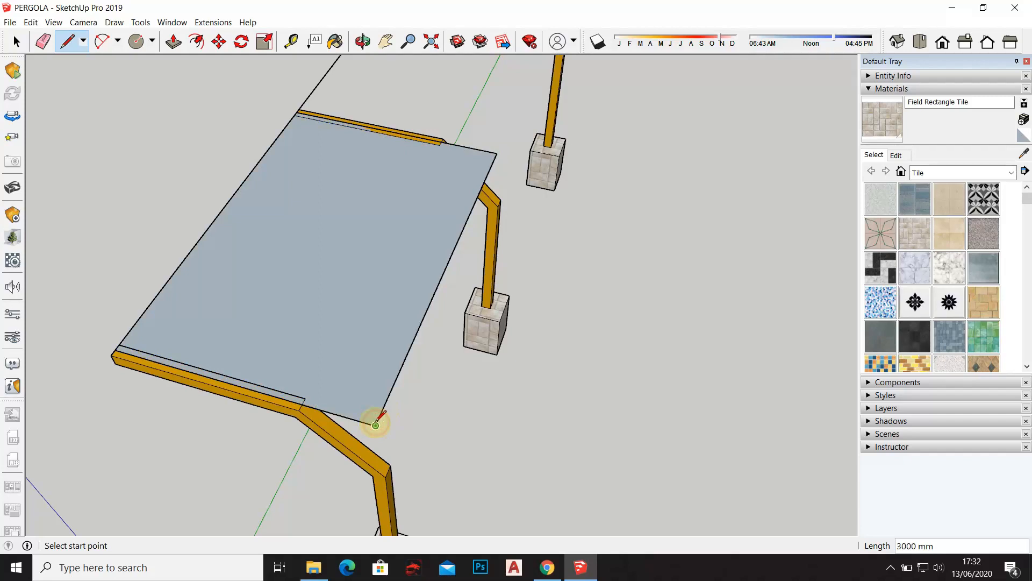
# Copy the new roof face and paste the copy on open ground beside the pergola
pyautogui.scroll(-3, 369, 414)
pyautogui.moveTo(328, 353); pyautogui.dragTo(450, 278, button='middle')
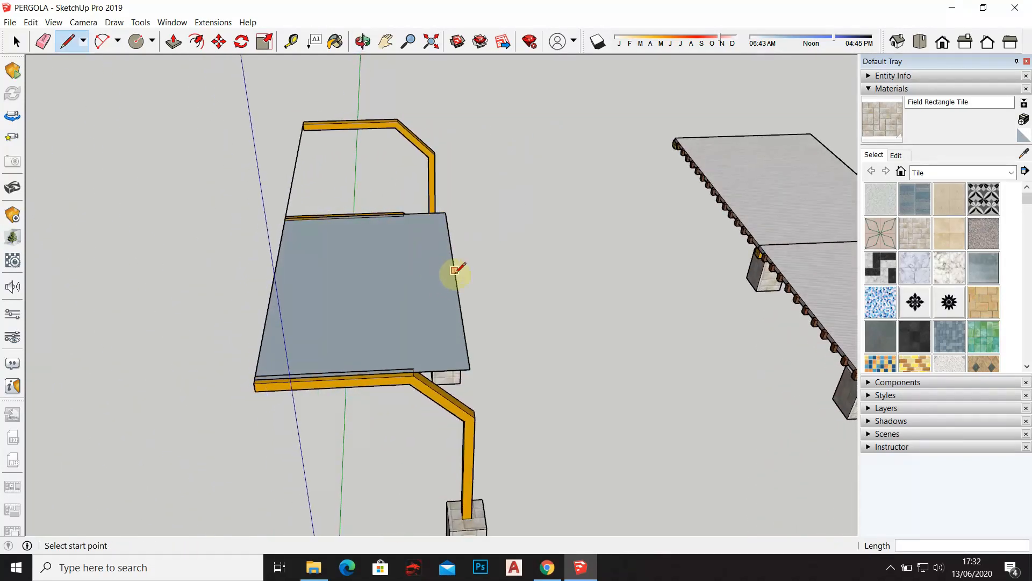
pyautogui.moveTo(424, 306)
pyautogui.mouseDown(button='middle')
pyautogui.moveTo(530, 350)
pyautogui.moveTo(728, 362)
pyautogui.moveTo(632, 334)
pyautogui.mouseUp(button='middle')
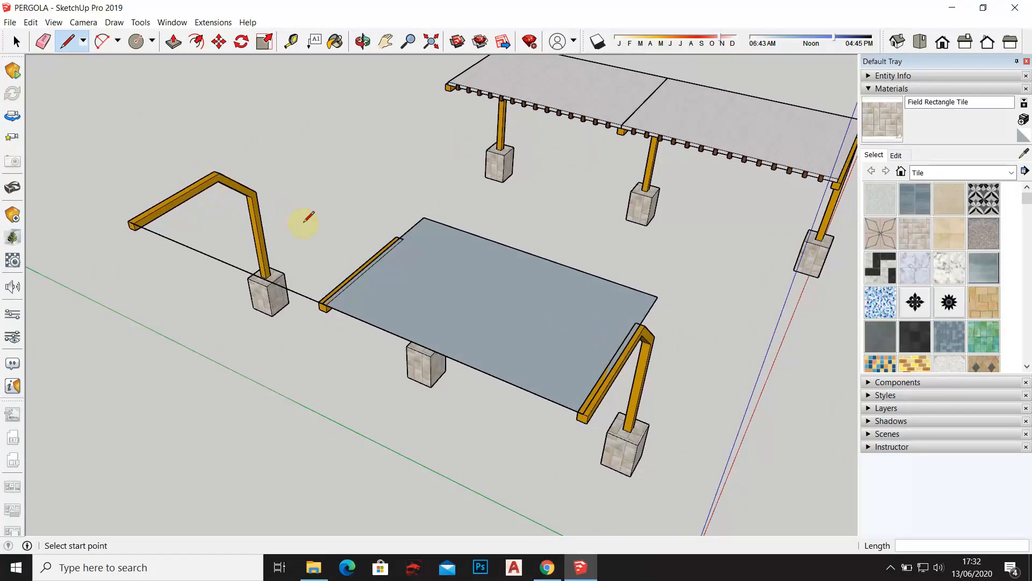
pyautogui.moveTo(500, 267); pyautogui.dragTo(63, 64, button='middle')
pyautogui.click(17, 48)
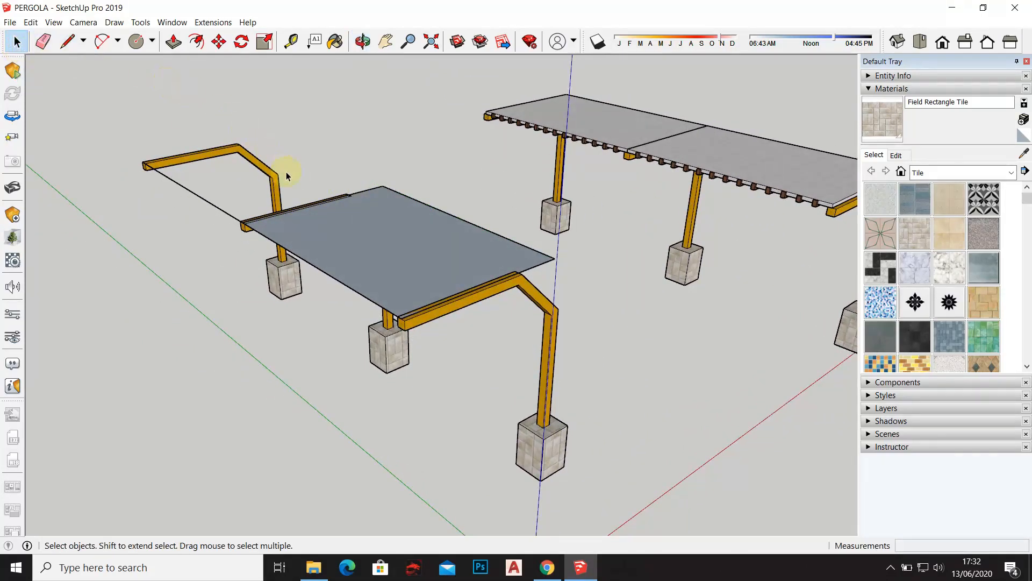
pyautogui.click(340, 242)
pyautogui.moveTo(357, 247); pyautogui.dragTo(375, 318, button='middle')
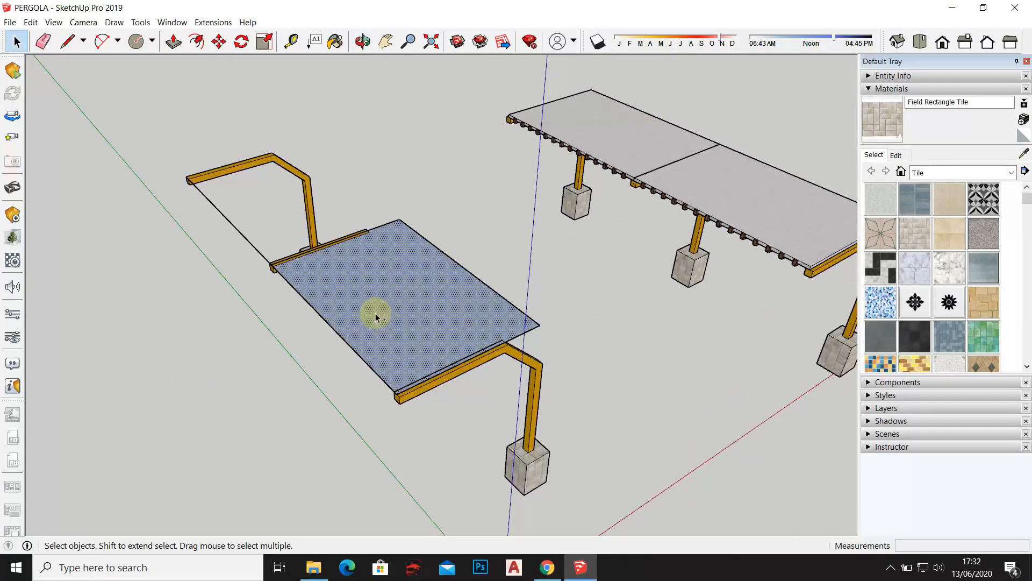
pyautogui.scroll(-2, 375, 313)
pyautogui.scroll(4, 374, 315)
pyautogui.click(401, 308)
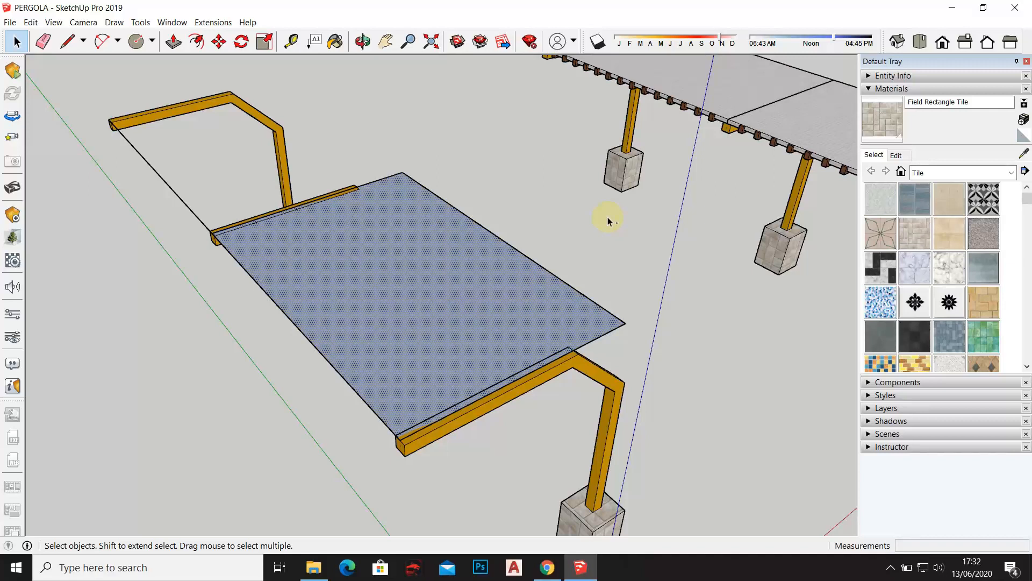
pyautogui.hotkey('ctrl', 'v')
pyautogui.scroll(-3, 430, 258)
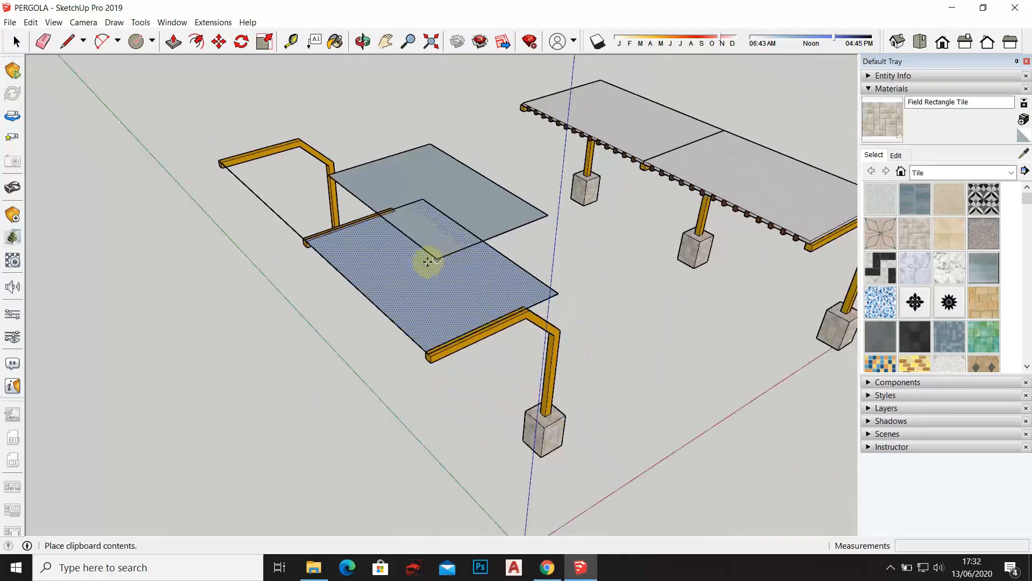
pyautogui.scroll(3, 323, 269)
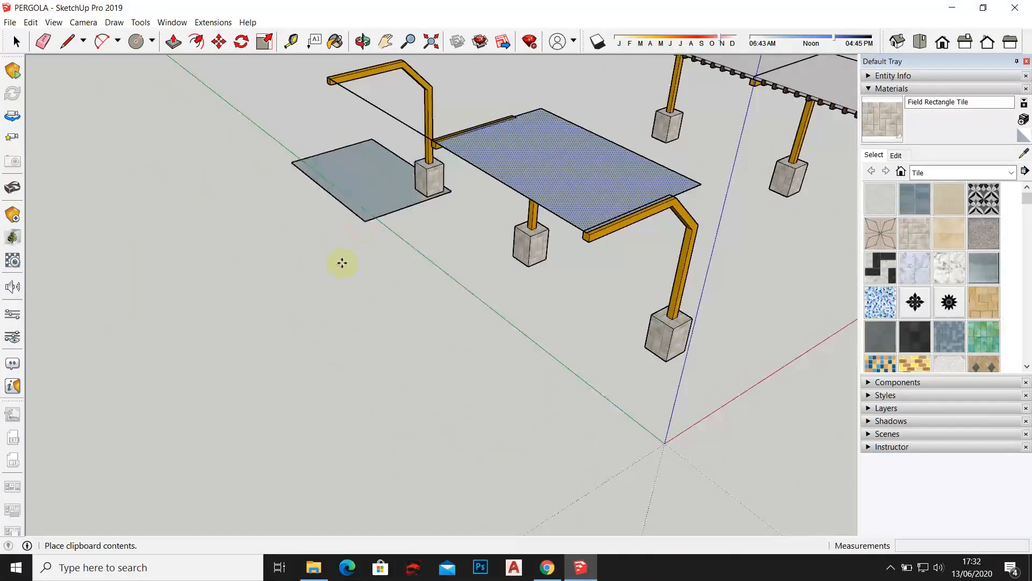
pyautogui.click(260, 430)
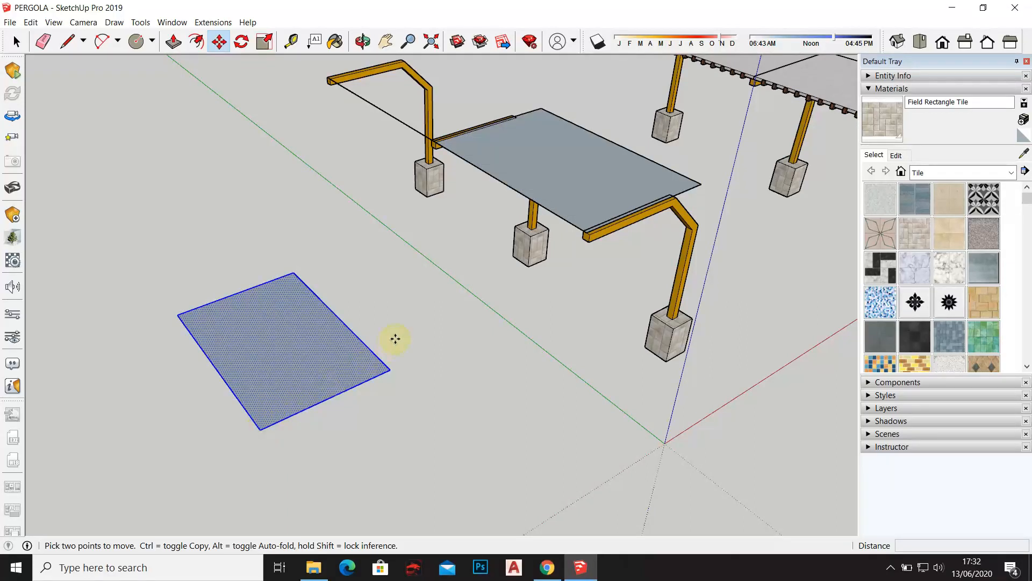
pyautogui.click(16, 42)
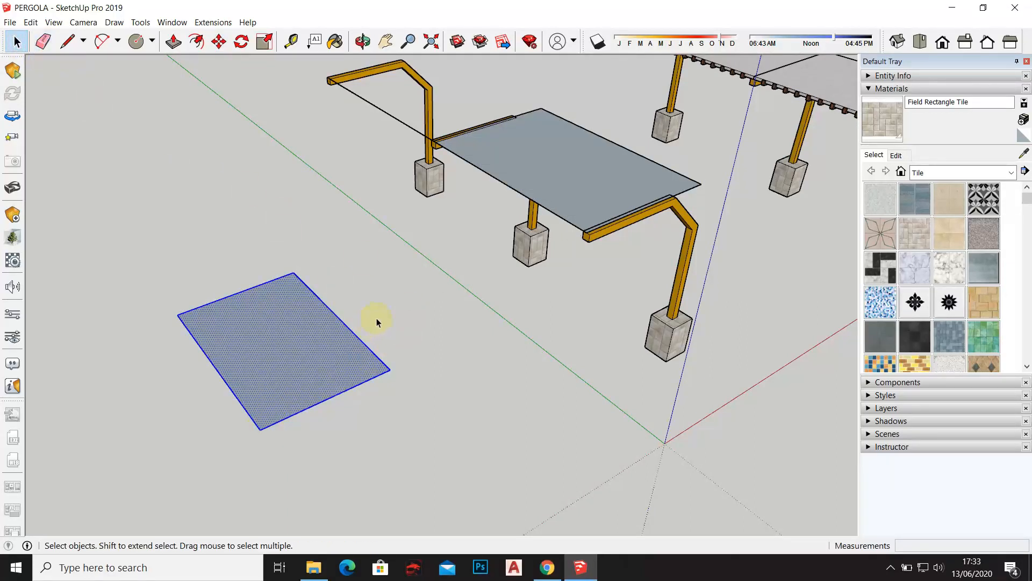
pyautogui.click(454, 342)
# Measure the roof sheet's thickness at the front corner of the finished pergola
pyautogui.moveTo(454, 342); pyautogui.dragTo(373, 339, button='middle')
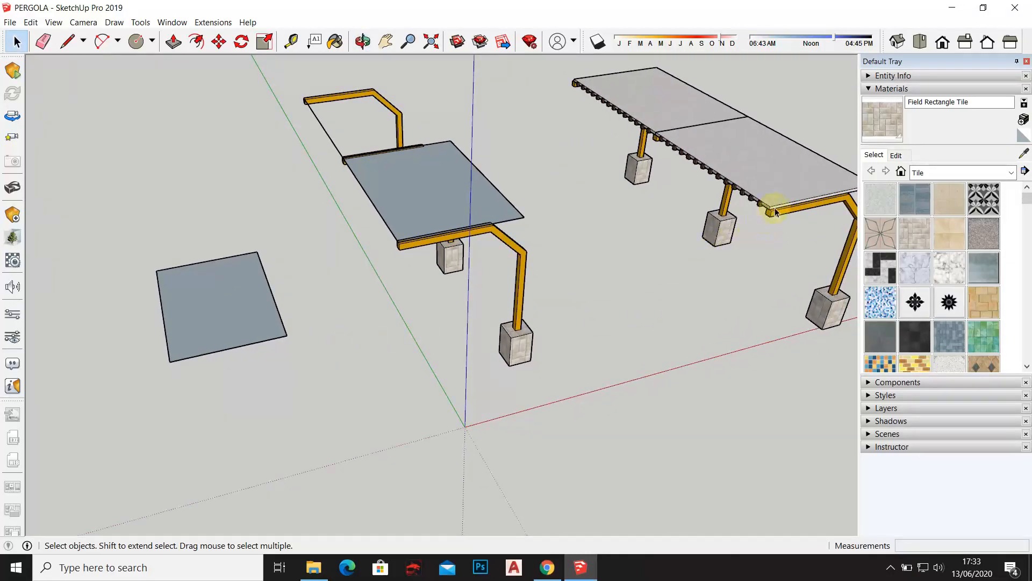
pyautogui.scroll(10, 775, 211)
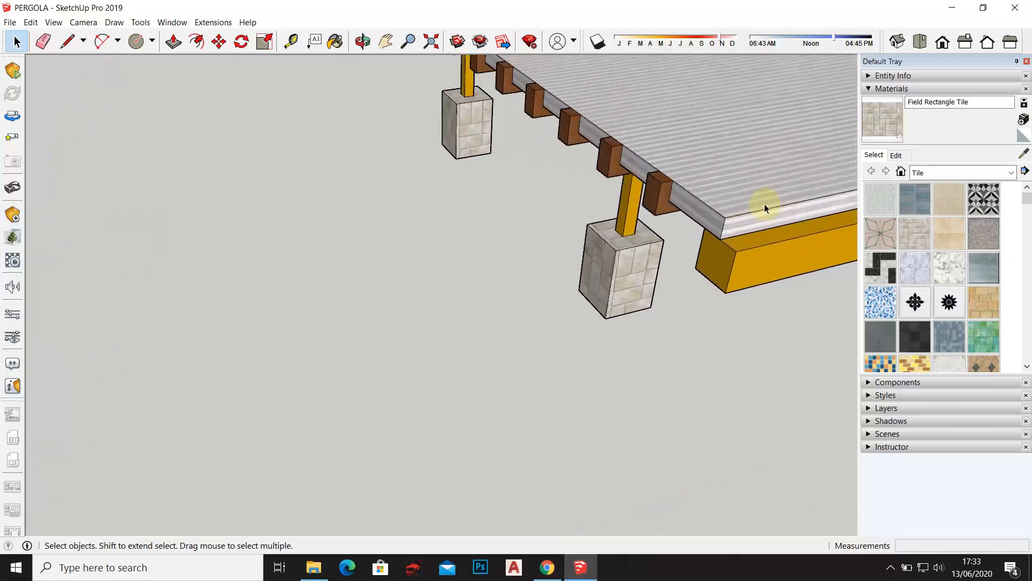
pyautogui.scroll(2, 711, 230)
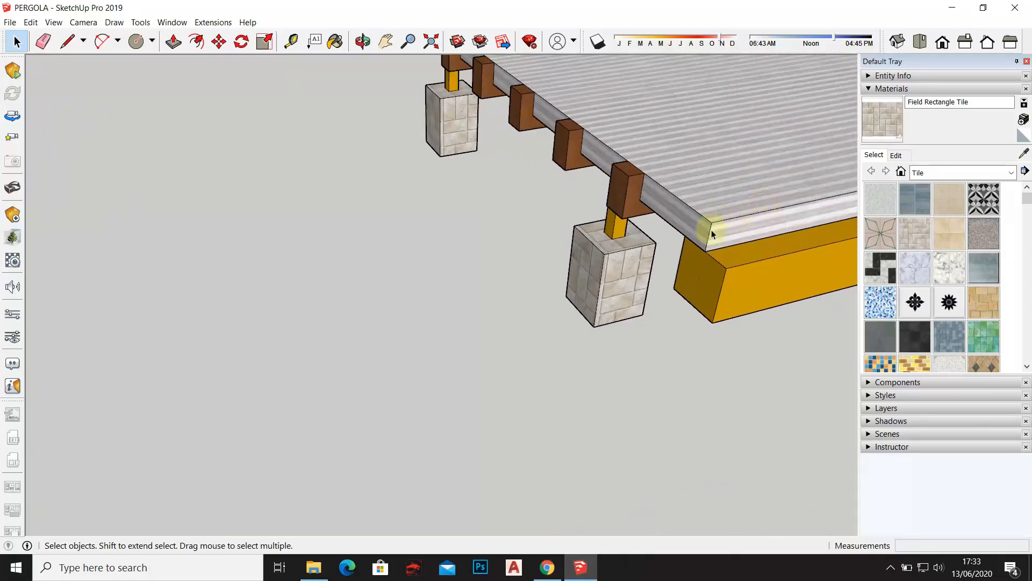
pyautogui.click(67, 41)
pyautogui.moveTo(750, 285); pyautogui.dragTo(599, 290, button='middle')
pyautogui.click(585, 281)
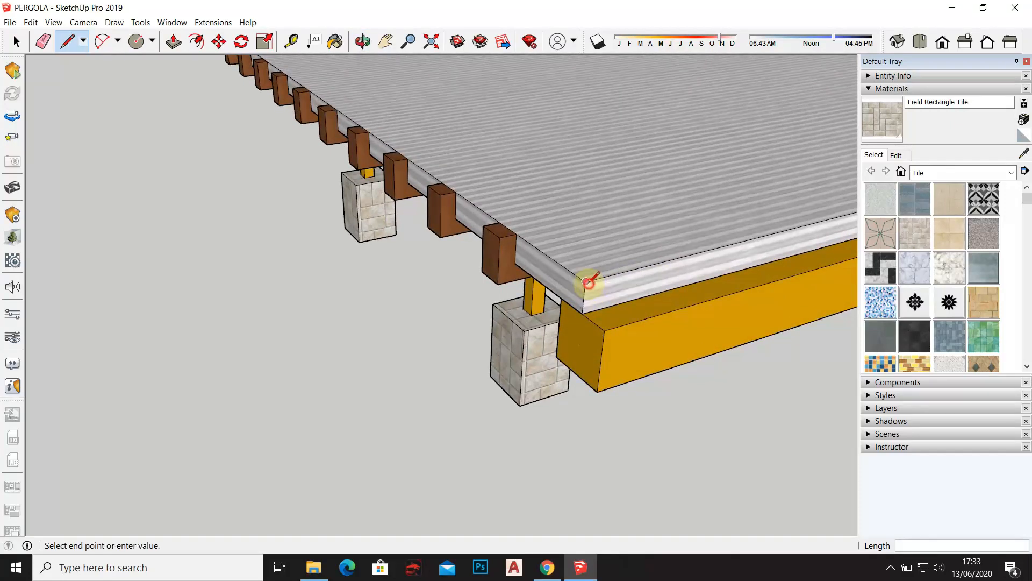
pyautogui.click(582, 313)
pyautogui.scroll(-10, 582, 314)
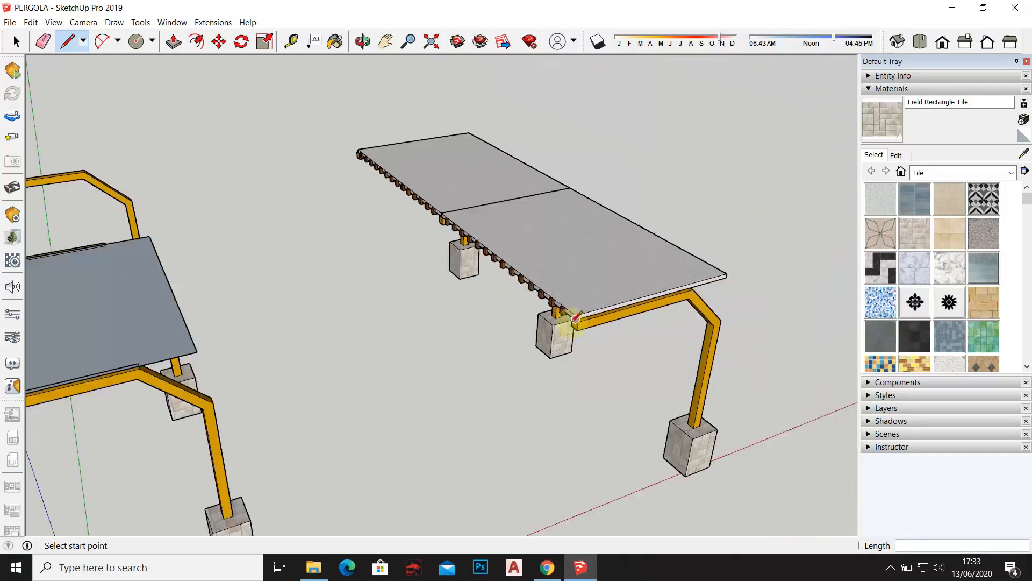
# Push/Pull the copied roof face upward to give it the roof sheet's thickness
pyautogui.keyDown('shift'); pyautogui.moveTo(330, 322); pyautogui.dragTo(567, 219, button='middle'); pyautogui.keyUp('shift')
pyautogui.scroll(8, 295, 384)
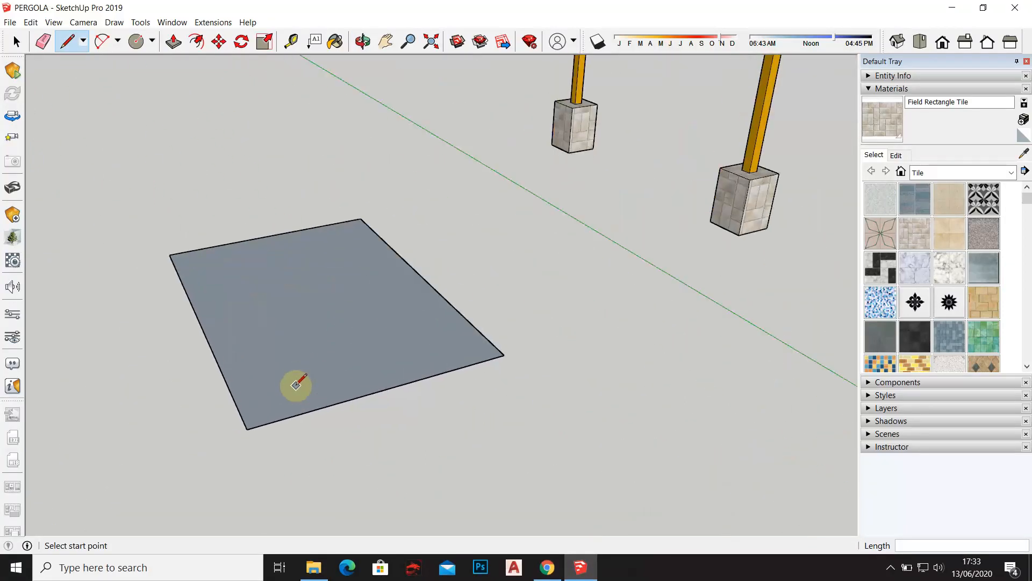
pyautogui.click(172, 43)
pyautogui.scroll(5, 224, 433)
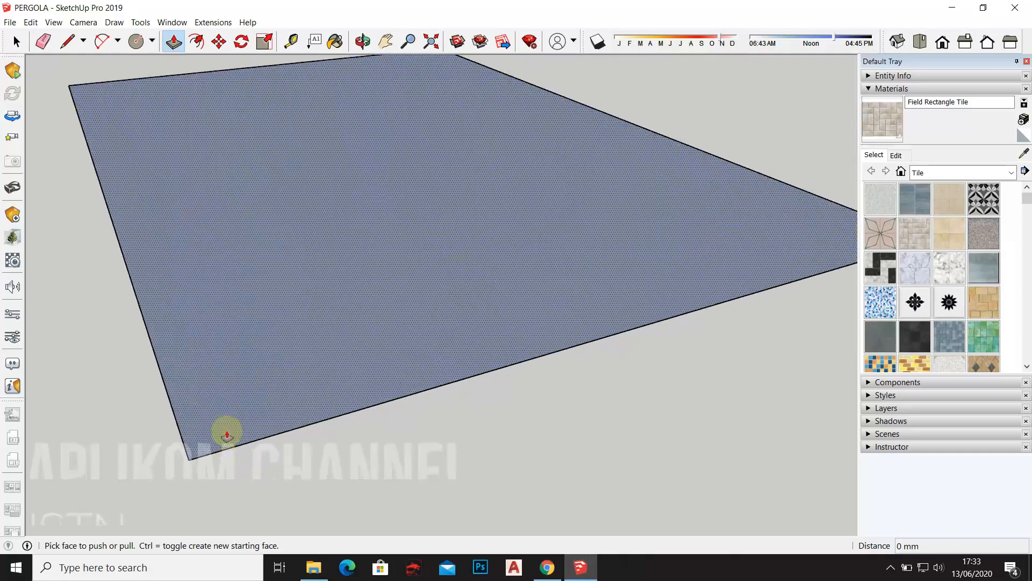
pyautogui.moveTo(226, 428); pyautogui.dragTo(226, 422)
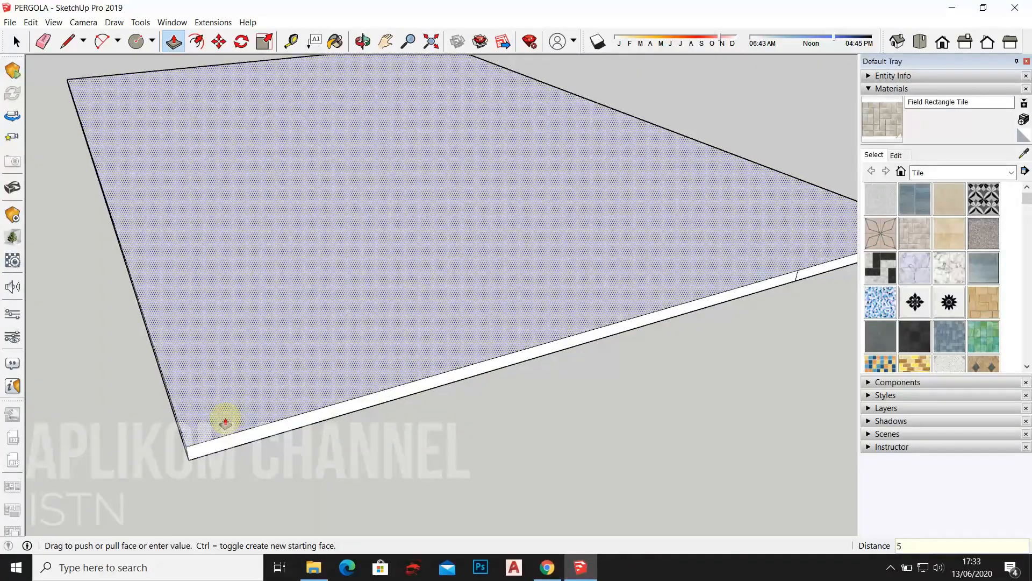
pyautogui.press('Return')
pyautogui.scroll(-5, 272, 415)
pyautogui.click(16, 43)
pyautogui.click(17, 42)
# Measure the width of the first rafter's end under the finished pergola's roof
pyautogui.scroll(-3, 352, 202)
pyautogui.moveTo(419, 223); pyautogui.dragTo(436, 318, button='middle')
pyautogui.scroll(-2, 436, 318)
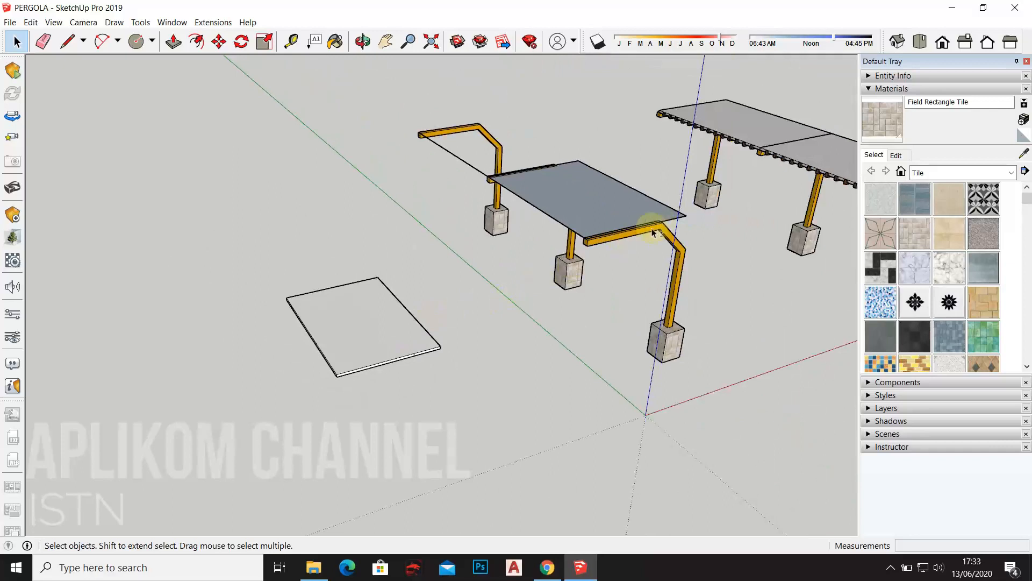
pyautogui.moveTo(668, 219); pyautogui.dragTo(544, 299, button='middle')
pyautogui.scroll(5, 779, 269)
pyautogui.moveTo(766, 286); pyautogui.dragTo(587, 257, button='middle')
pyautogui.scroll(2, 622, 224)
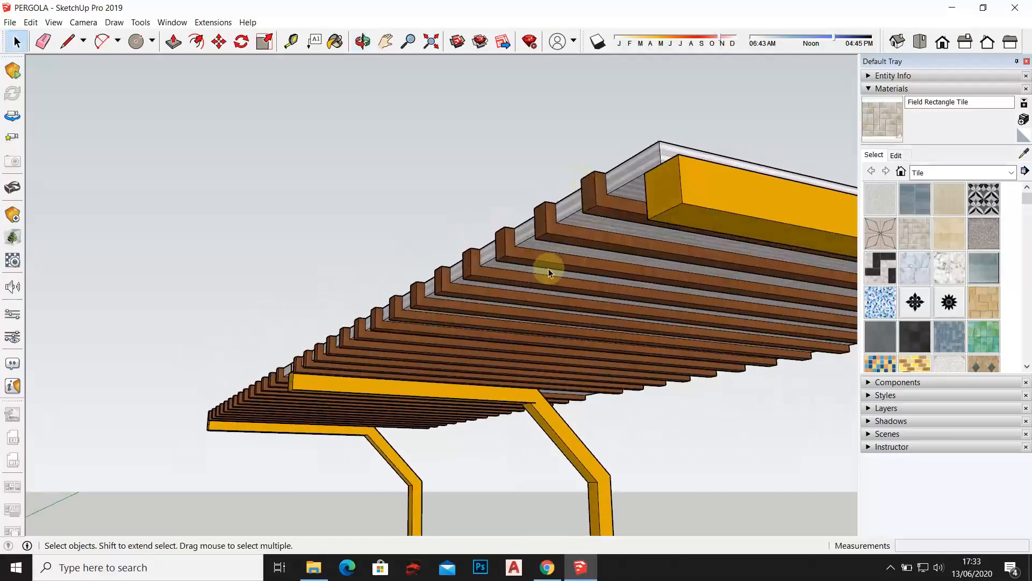
pyautogui.moveTo(599, 215); pyautogui.dragTo(617, 231, button='middle')
pyautogui.scroll(4, 582, 207)
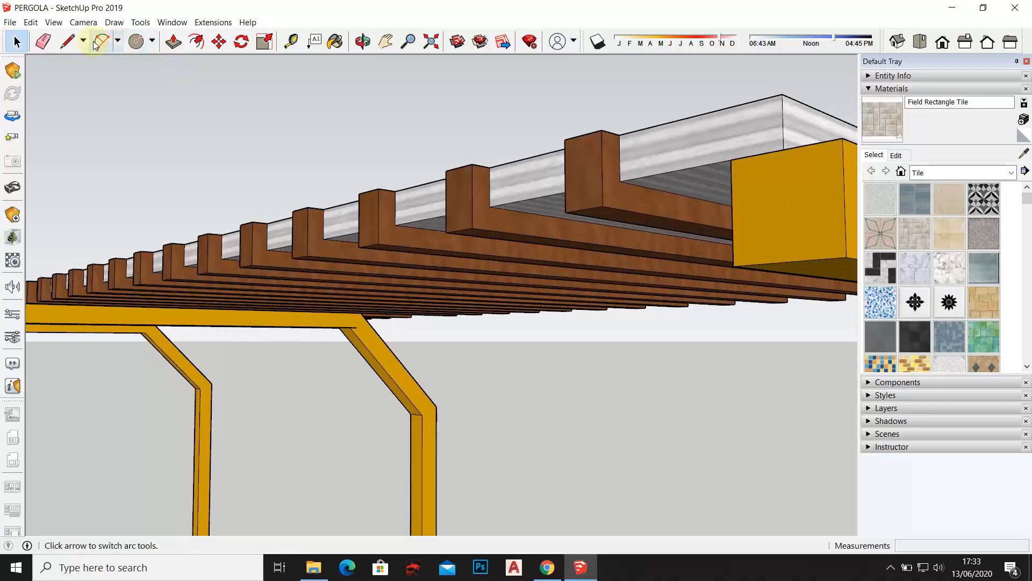
pyautogui.click(67, 41)
pyautogui.scroll(2, 566, 175)
pyautogui.moveTo(611, 132); pyautogui.dragTo(634, 208, button='middle')
pyautogui.click(603, 230)
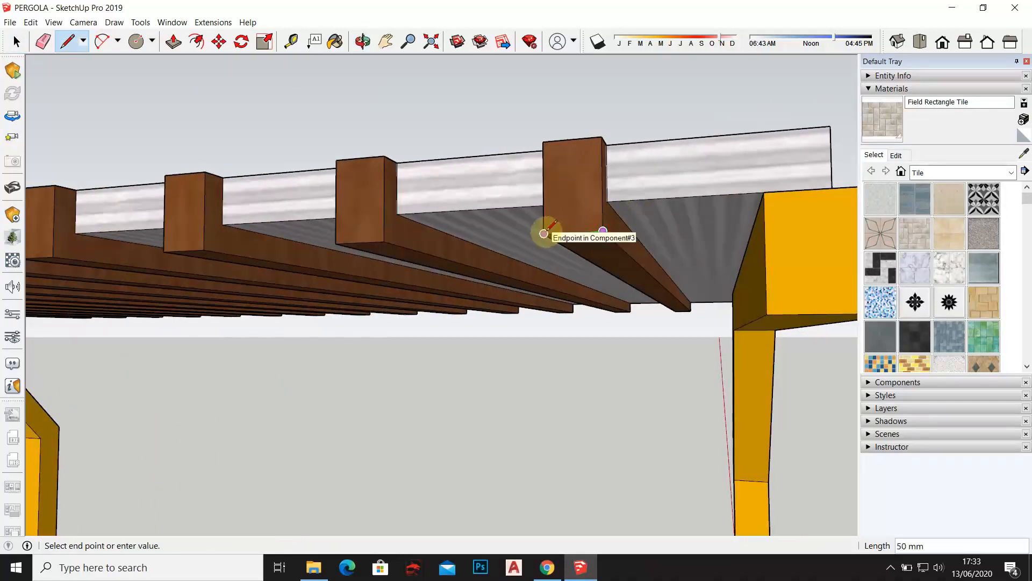
pyautogui.click(544, 234)
# Measure the gap between the first two rafters along the edge of the finished roof
pyautogui.moveTo(548, 226); pyautogui.dragTo(396, 156, button='middle')
pyautogui.click(345, 133)
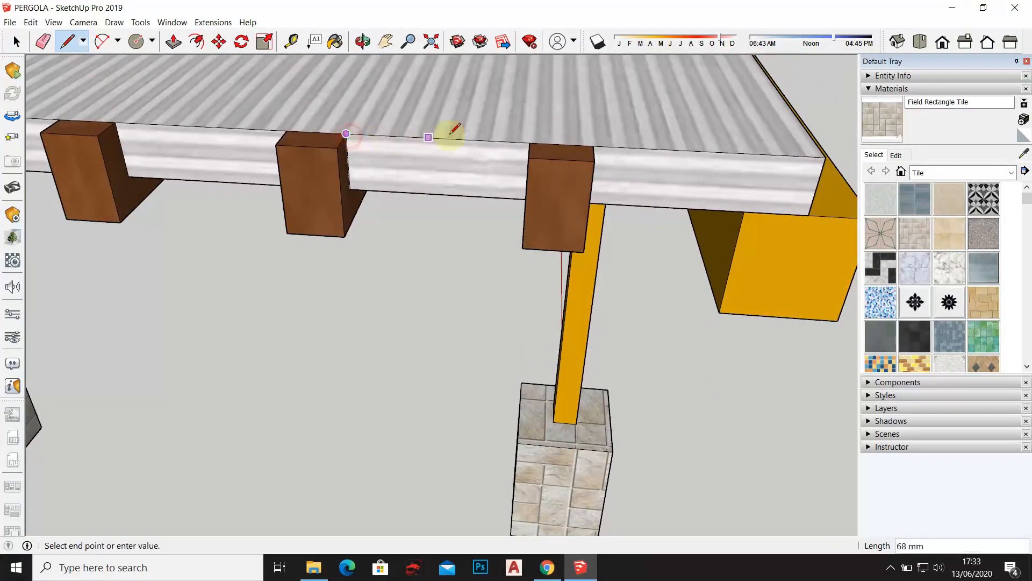
pyautogui.click(531, 142)
# In Top view, draw a centre line across the copied roof panel between the midpoints of its two long edges
pyautogui.scroll(-10, 513, 217)
pyautogui.moveTo(512, 265)
pyautogui.mouseDown(button='middle')
pyautogui.moveTo(658, 156)
pyautogui.moveTo(396, 277)
pyautogui.moveTo(461, 168)
pyautogui.moveTo(498, 250)
pyautogui.mouseUp(button='middle')
pyautogui.scroll(2, 526, 195)
pyautogui.scroll(3, 664, 214)
pyautogui.moveTo(663, 214); pyautogui.dragTo(479, 338, button='middle')
pyautogui.scroll(-2, 548, 289)
pyautogui.moveTo(548, 289); pyautogui.dragTo(522, 255, button='middle')
pyautogui.press('l')
pyautogui.scroll(3, 567, 234)
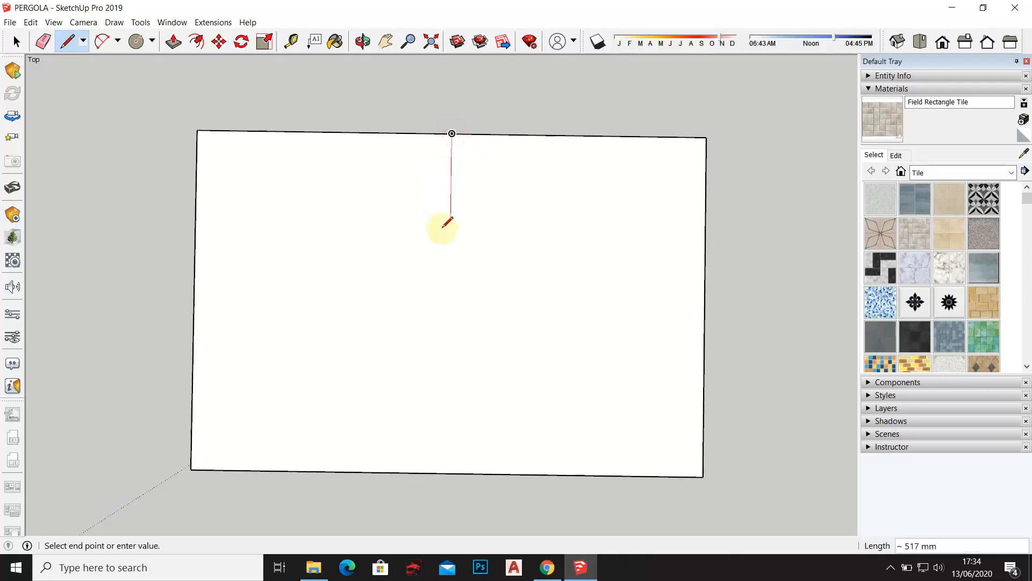
pyautogui.click(449, 471)
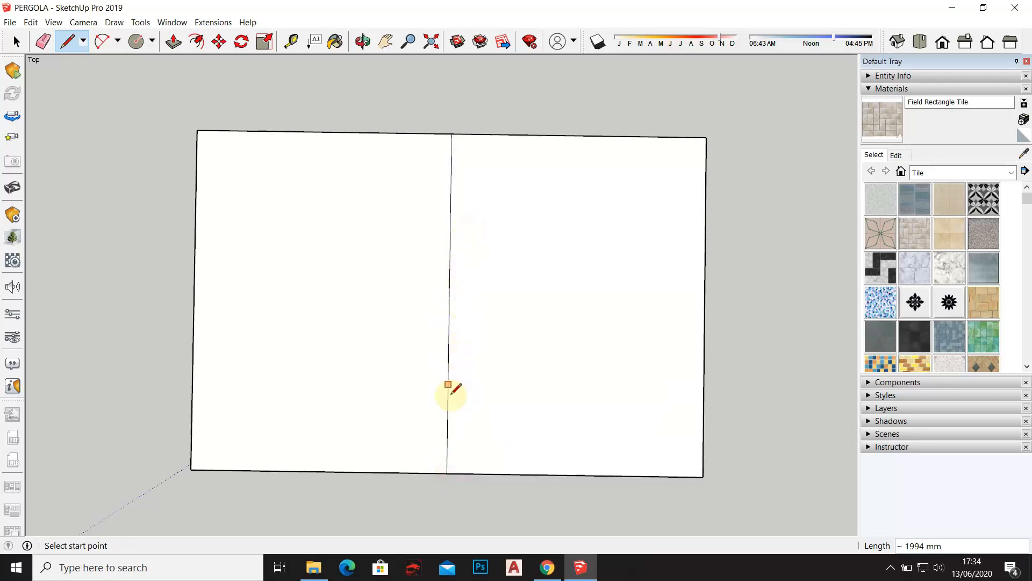
# Mark 25 mm from the centre line along the panel's long edge and draw a parallel line across the panel from there
pyautogui.scroll(1, 455, 433)
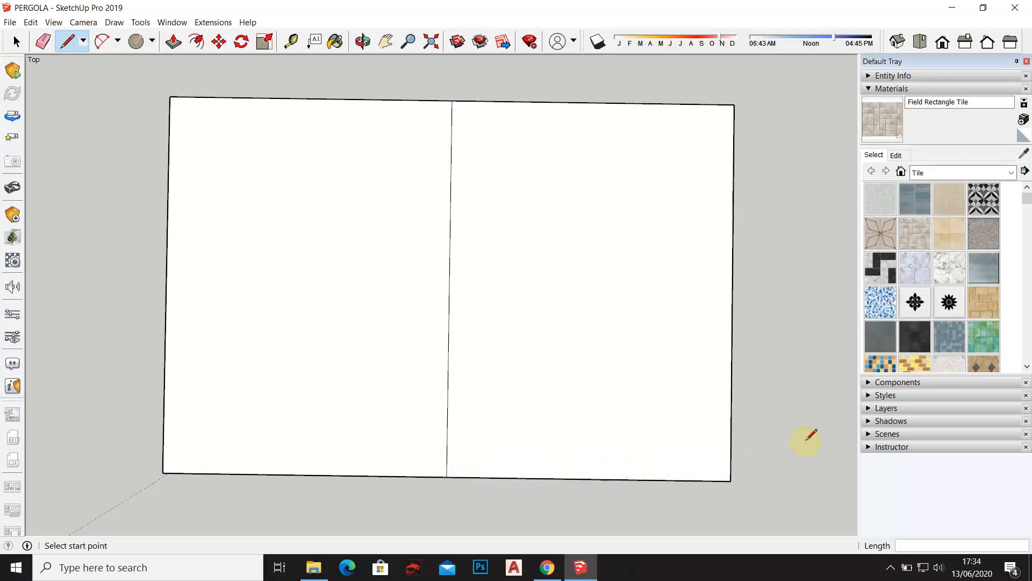
pyautogui.scroll(5, 460, 475)
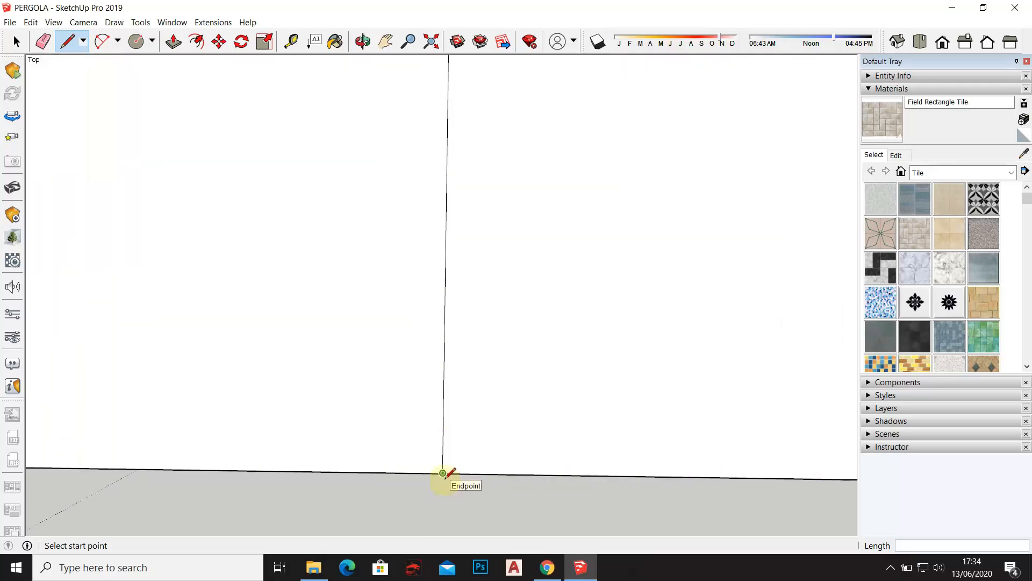
pyautogui.click(442, 472)
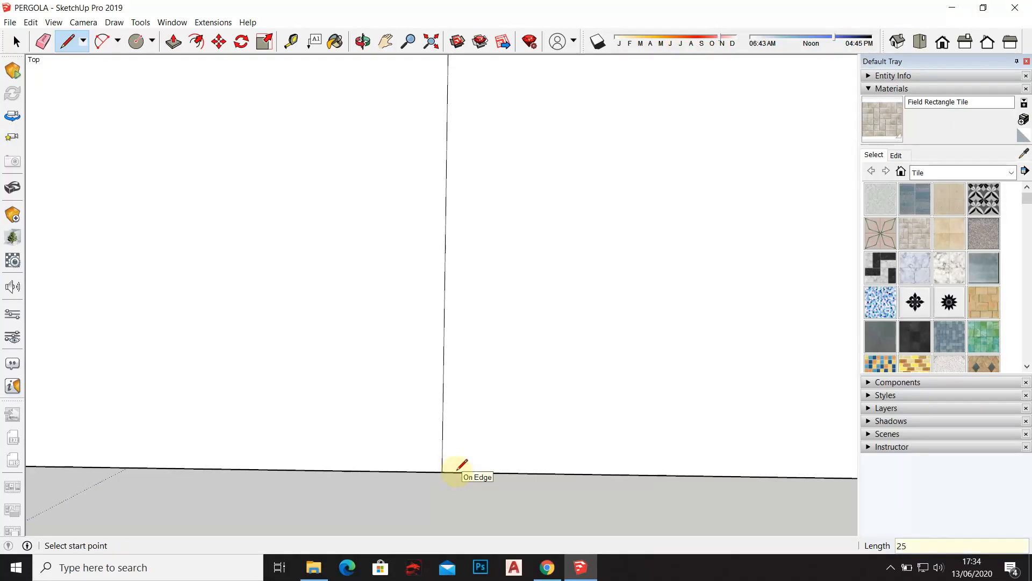
pyautogui.click(452, 471)
pyautogui.scroll(-5, 459, 463)
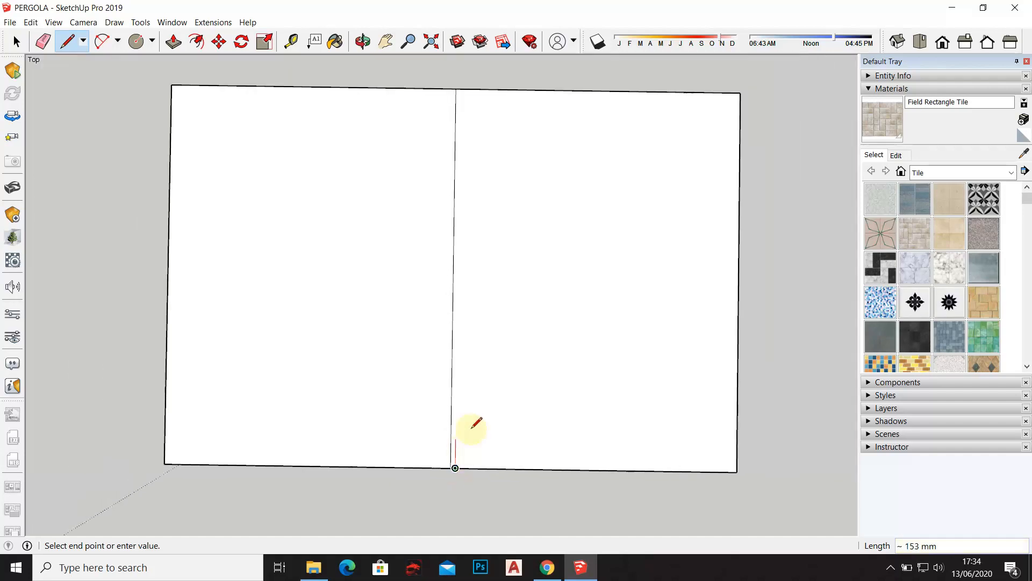
pyautogui.scroll(1, 461, 106)
pyautogui.click(457, 84)
# Mark 25 mm on the other side of the centre line and draw a second parallel line across the panel
pyautogui.moveTo(477, 212); pyautogui.dragTo(523, 274, button='middle')
pyautogui.scroll(3, 495, 430)
pyautogui.click(486, 432)
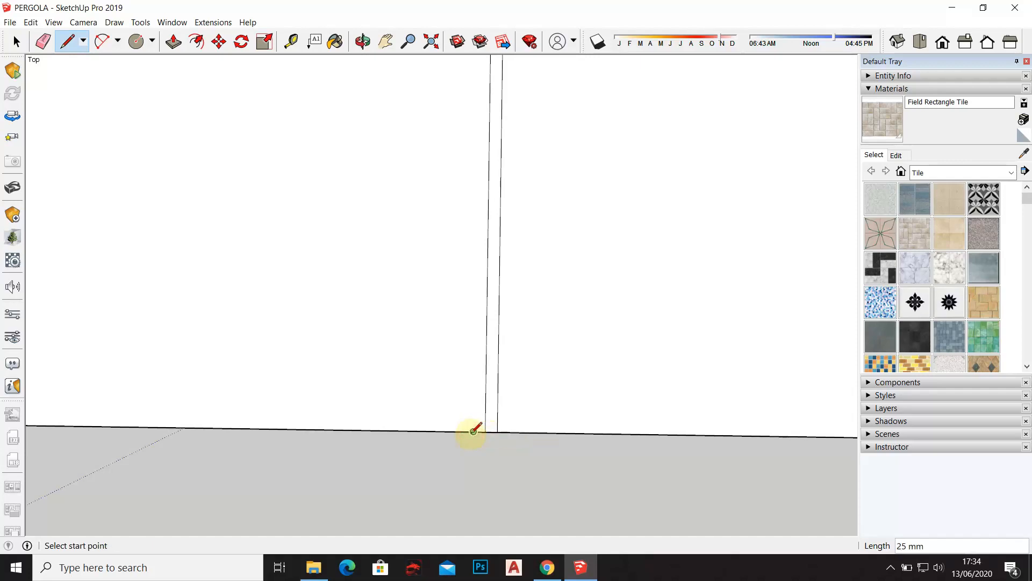
pyautogui.click(473, 431)
pyautogui.scroll(-3, 477, 426)
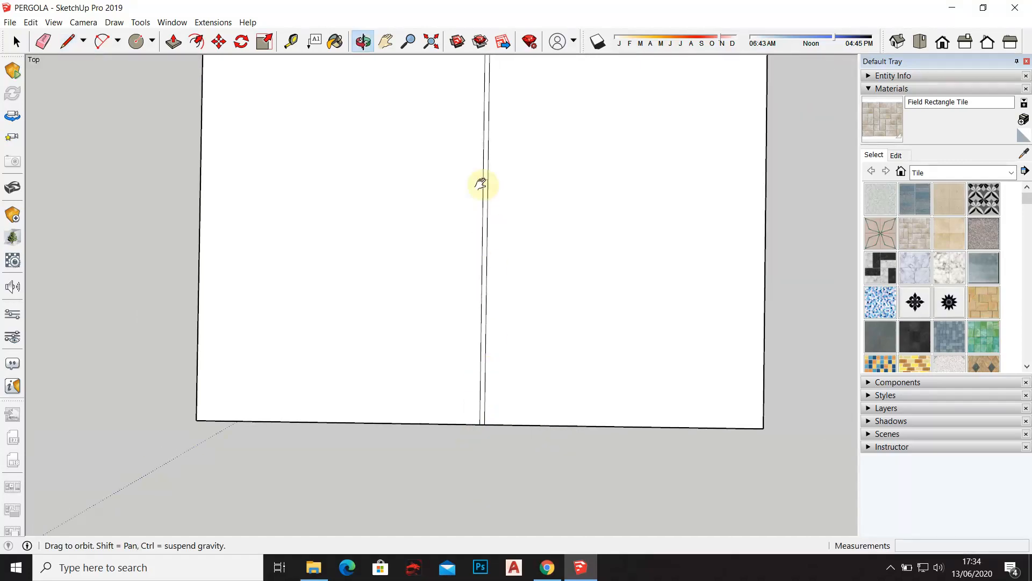
pyautogui.moveTo(482, 184); pyautogui.dragTo(451, 189, button='middle')
pyautogui.scroll(3, 451, 192)
pyautogui.click(436, 158)
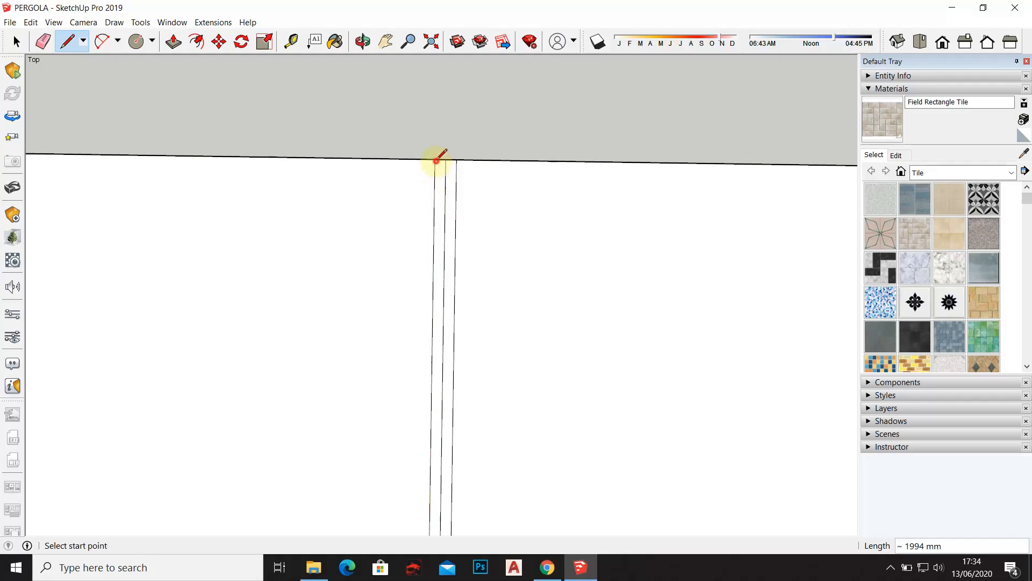
# Erase the centre line between the two parallel lines, leaving a 50 mm strip across the copied roof panel
pyautogui.scroll(-2, 513, 246)
pyautogui.keyDown('shift'); pyautogui.moveTo(503, 279); pyautogui.dragTo(503, 240, button='middle'); pyautogui.keyUp('shift')
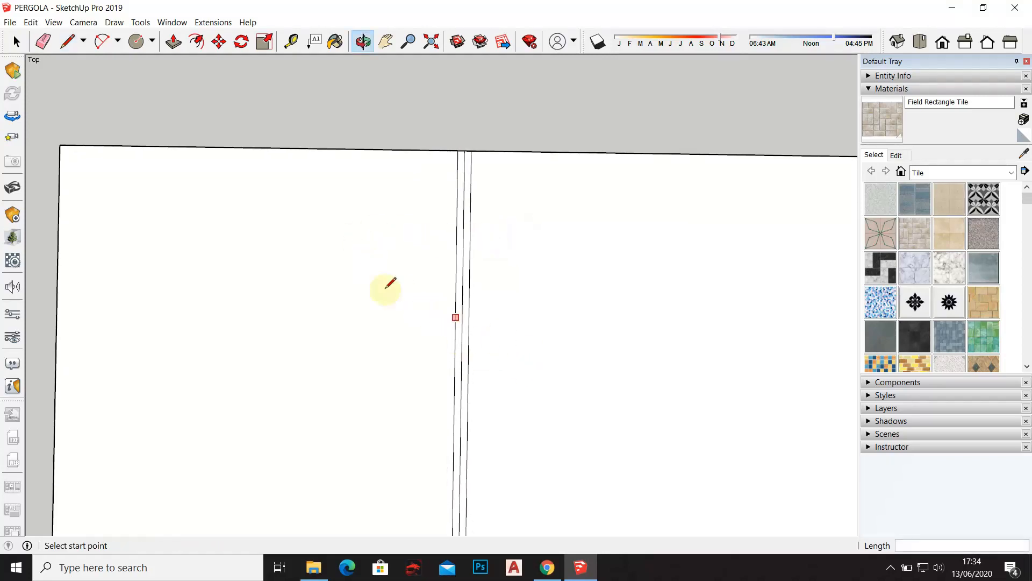
pyautogui.click(47, 47)
pyautogui.scroll(1, 467, 224)
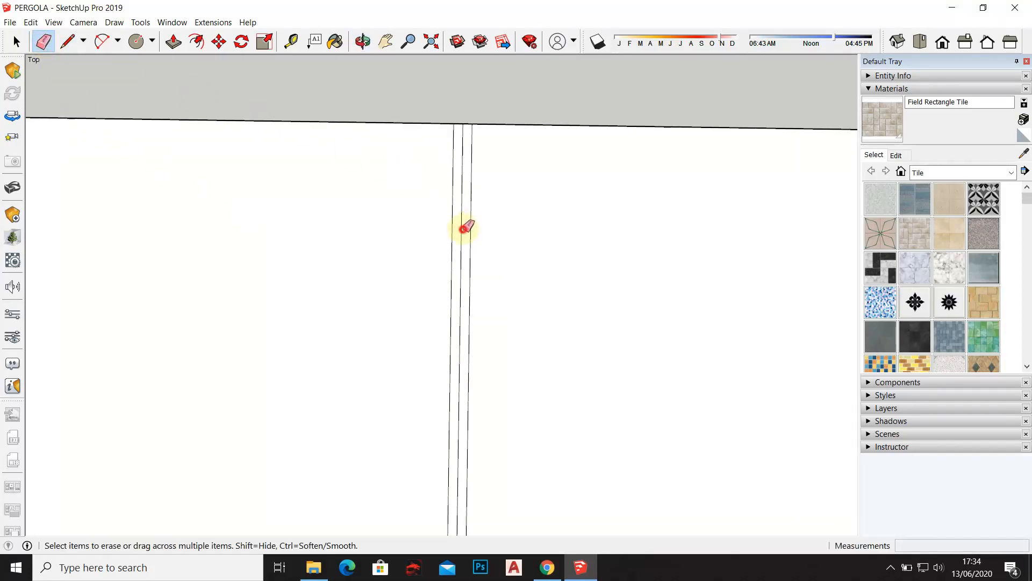
pyautogui.scroll(-4, 468, 228)
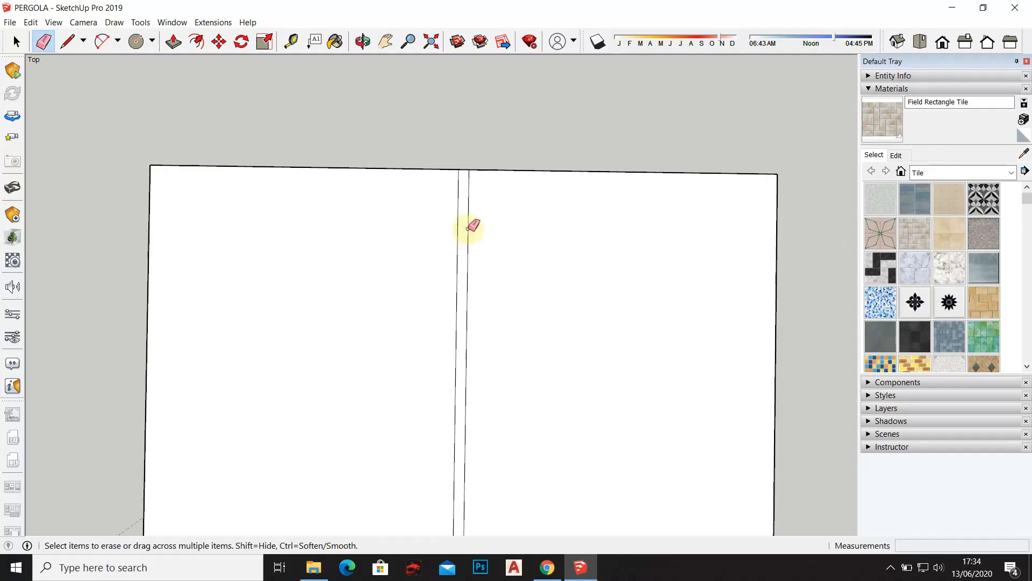
pyautogui.moveTo(489, 232); pyautogui.dragTo(473, 272, button='middle')
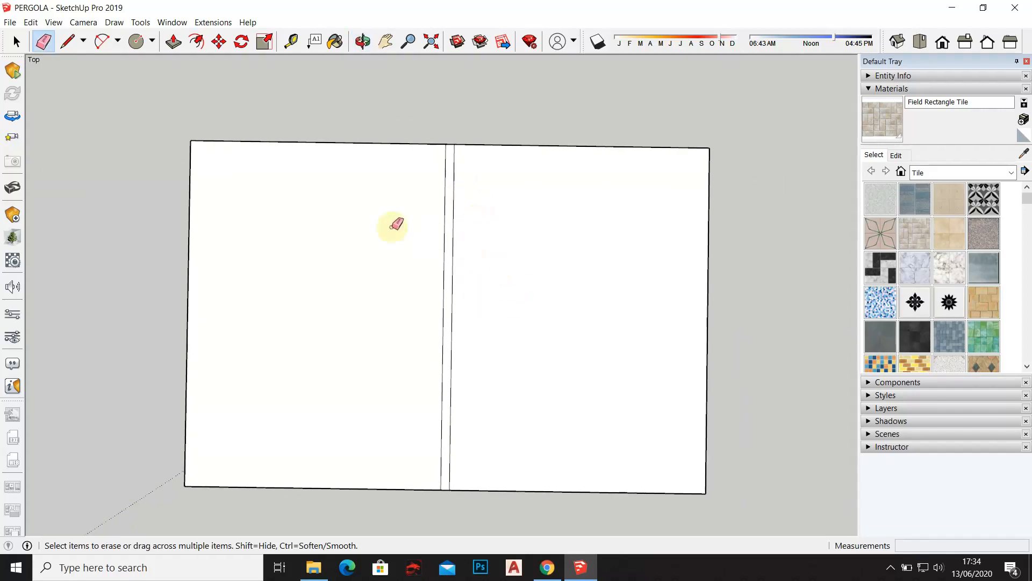
# Draw a spacing segment along the panel's upper long edge, starting at the strip's left corner
pyautogui.click(66, 48)
pyautogui.scroll(3, 362, 87)
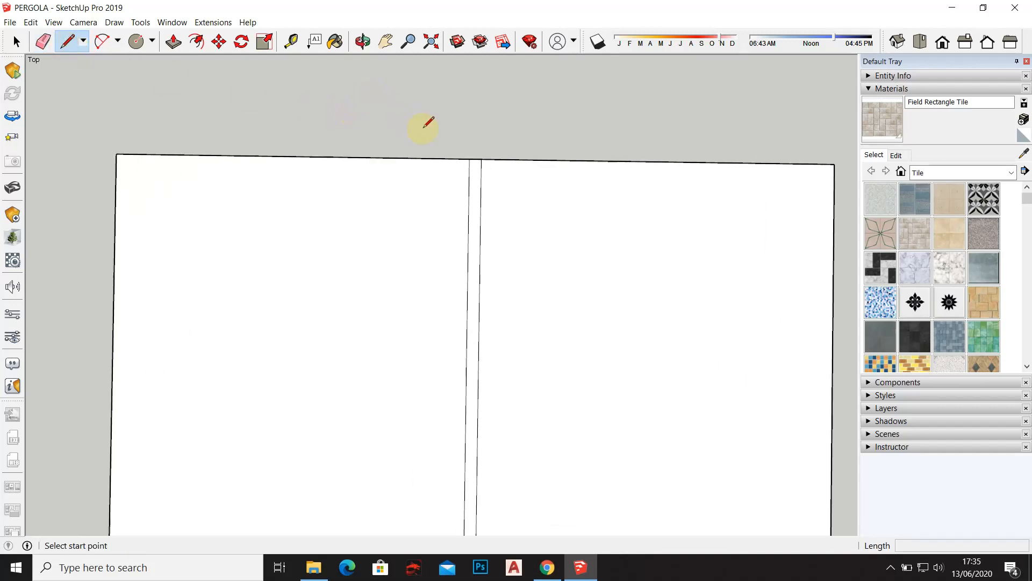
pyautogui.scroll(2, 446, 134)
pyautogui.scroll(1, 477, 161)
pyautogui.click(478, 166)
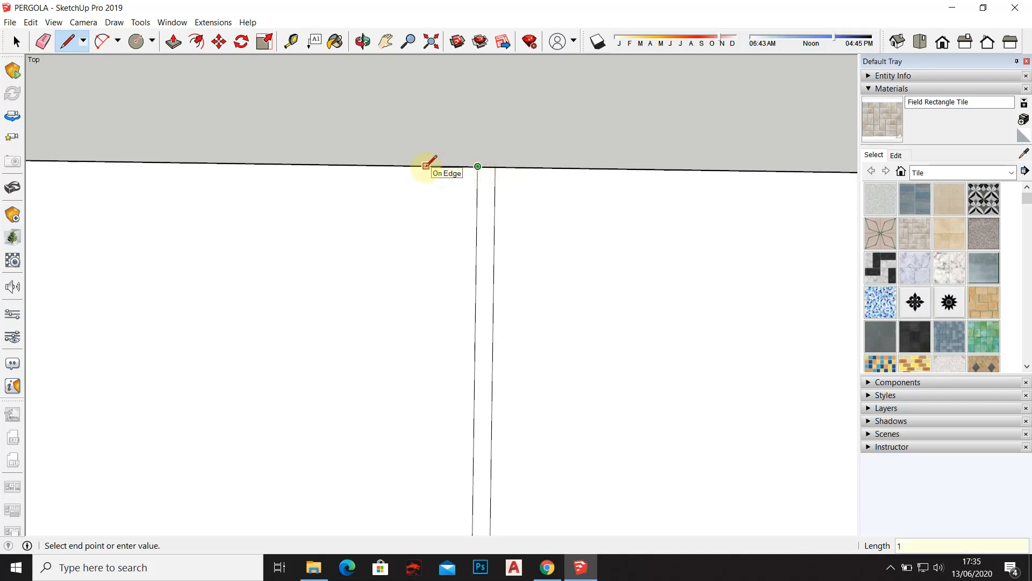
pyautogui.press('Escape')
# Copy the strip together with its spacing segment and paste the copy on the empty area beside the panel
pyautogui.click(12, 46)
pyautogui.scroll(-3, 396, 242)
pyautogui.moveTo(480, 275); pyautogui.dragTo(498, 205, button='middle')
pyautogui.scroll(-1, 500, 211)
pyautogui.click(454, 228)
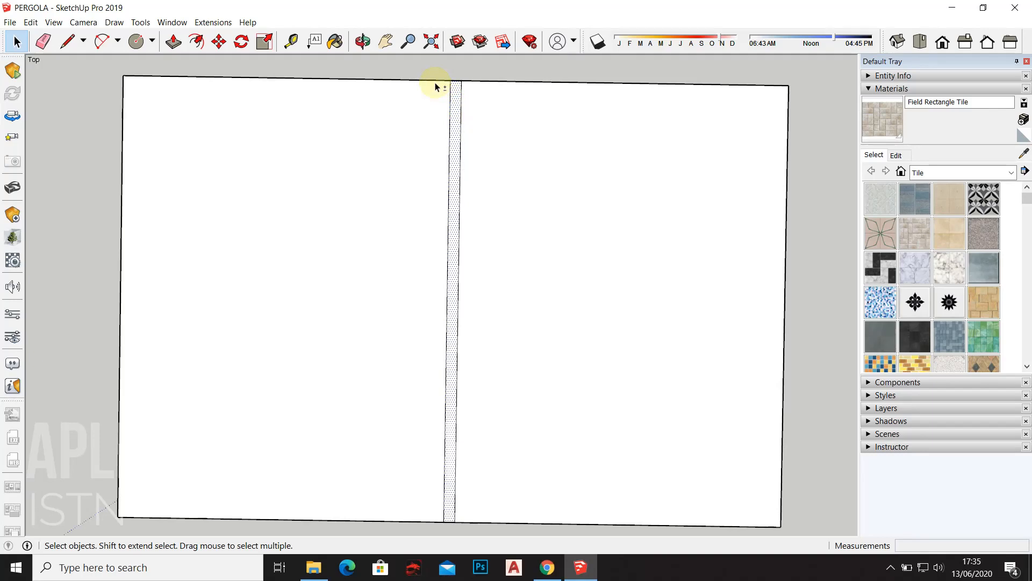
pyautogui.scroll(5, 438, 79)
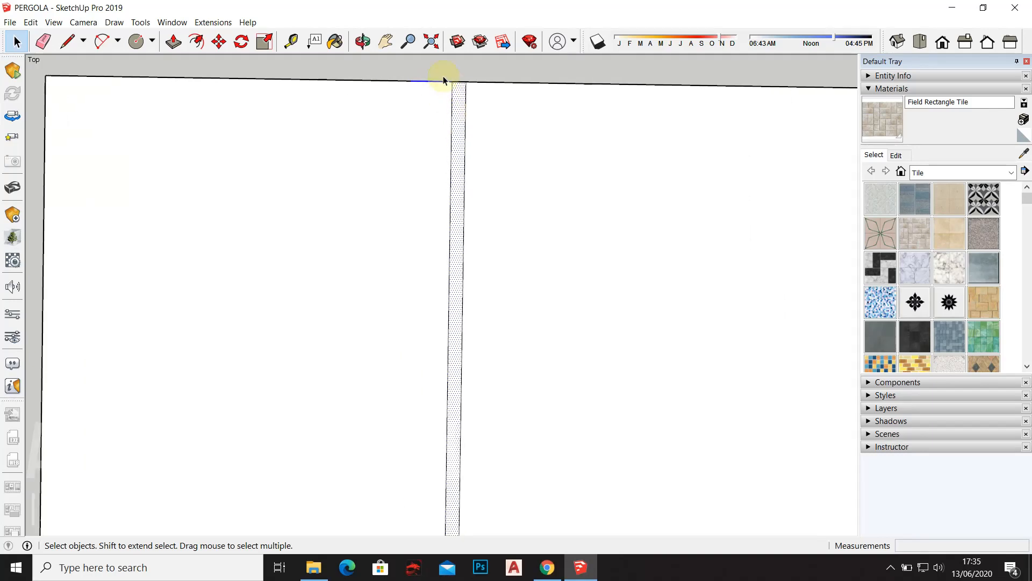
pyautogui.scroll(1, 428, 95)
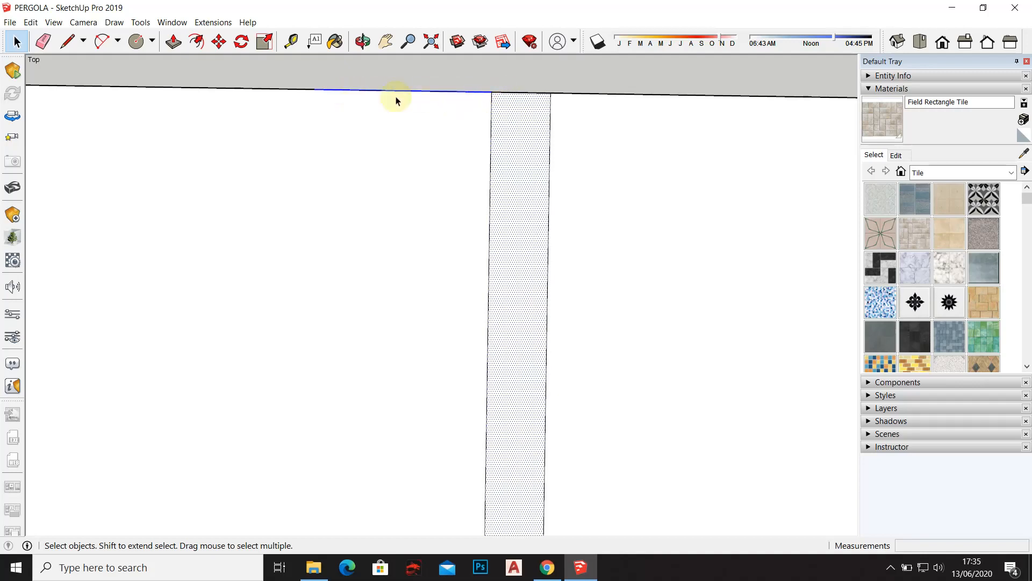
pyautogui.scroll(-3, 495, 124)
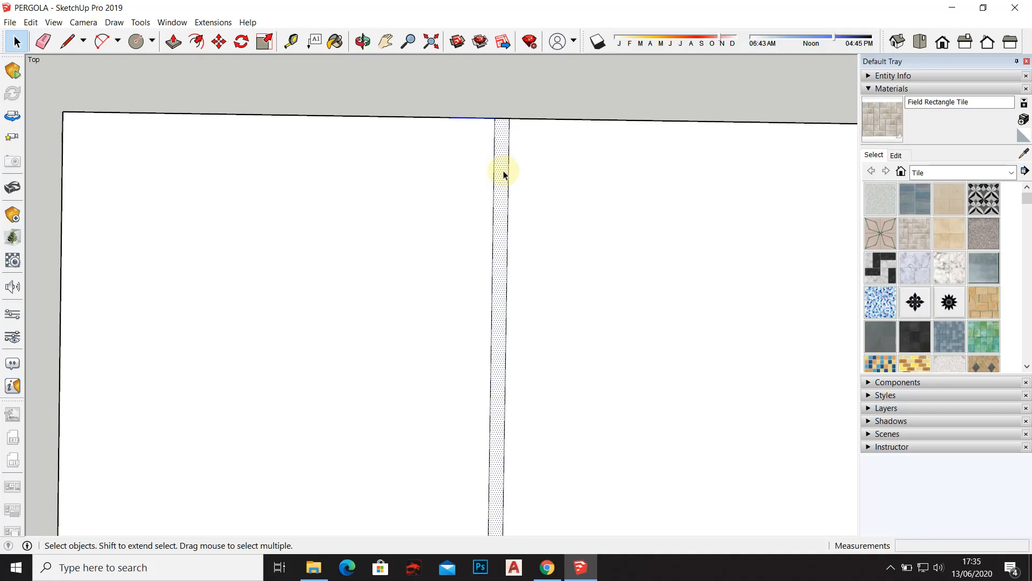
pyautogui.scroll(-1, 504, 174)
pyautogui.hotkey('ctrl', 'v')
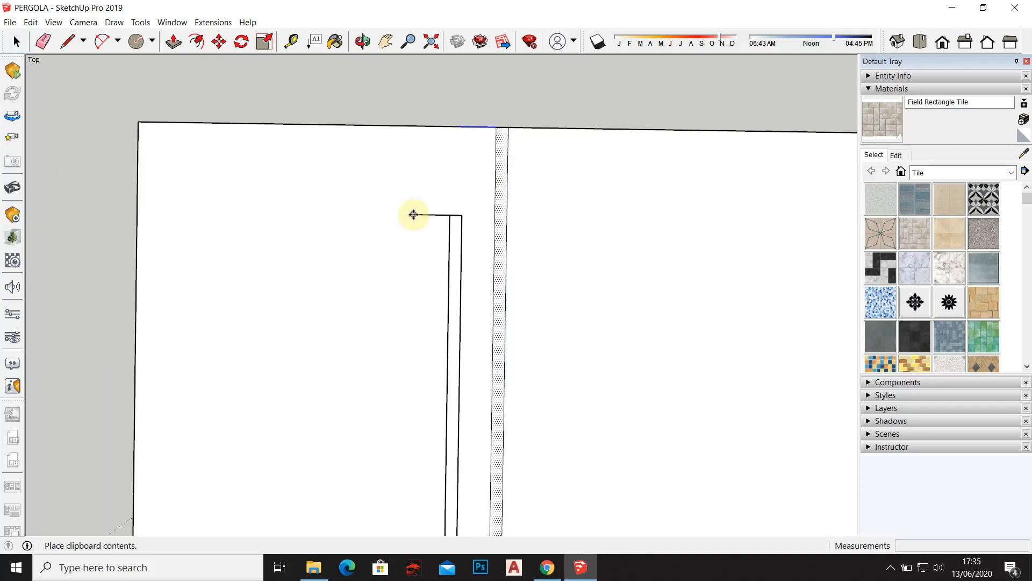
pyautogui.scroll(-2, 407, 207)
pyautogui.keyDown('shift'); pyautogui.moveTo(530, 154); pyautogui.dragTo(388, 128, button='middle'); pyautogui.keyUp('shift')
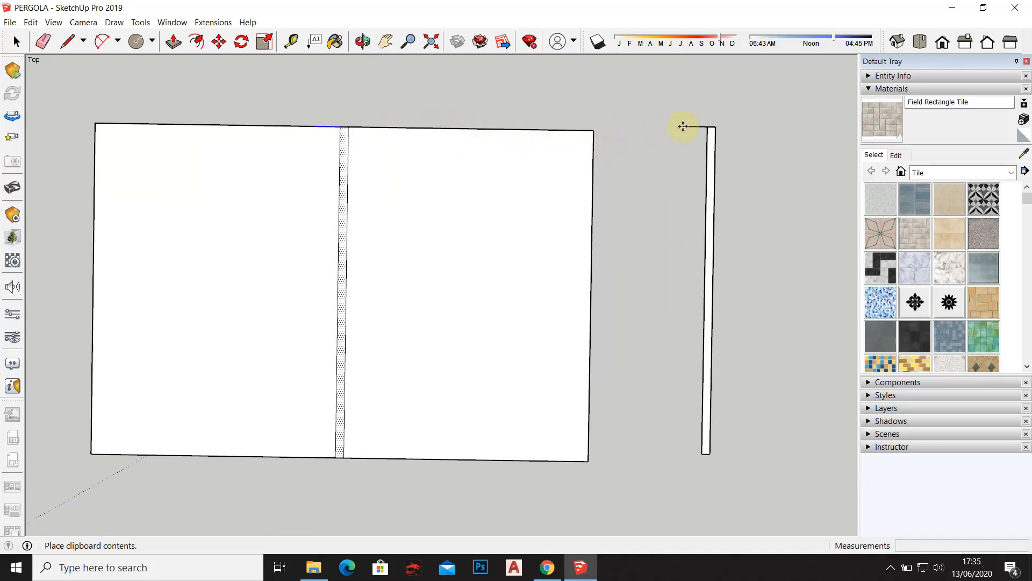
pyautogui.click(682, 127)
# Move the pasted strip and segment by the strip's upper right corner onto the free end of the panel's spacing segment
pyautogui.press('m')
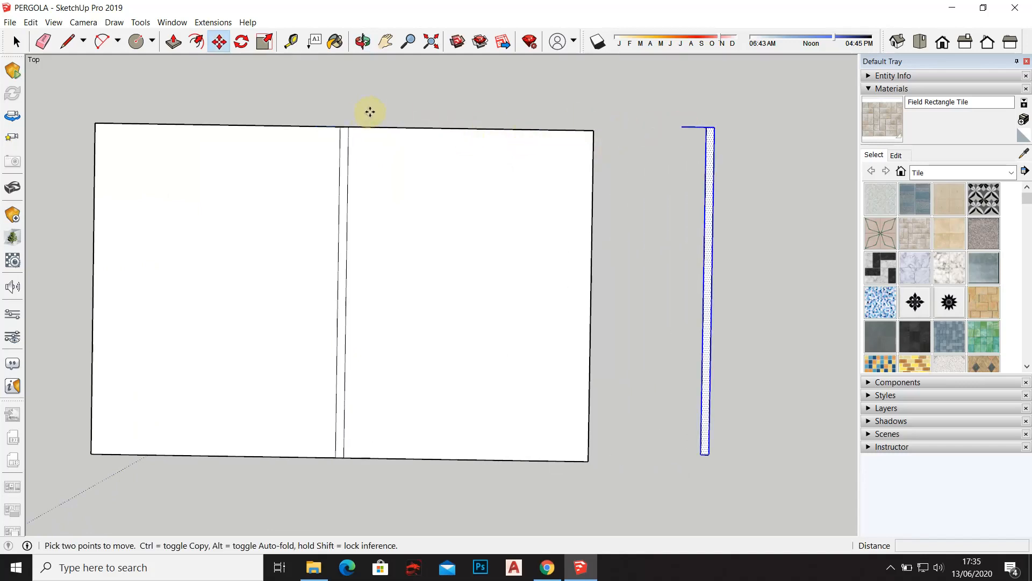
pyautogui.click(16, 41)
pyautogui.click(457, 100)
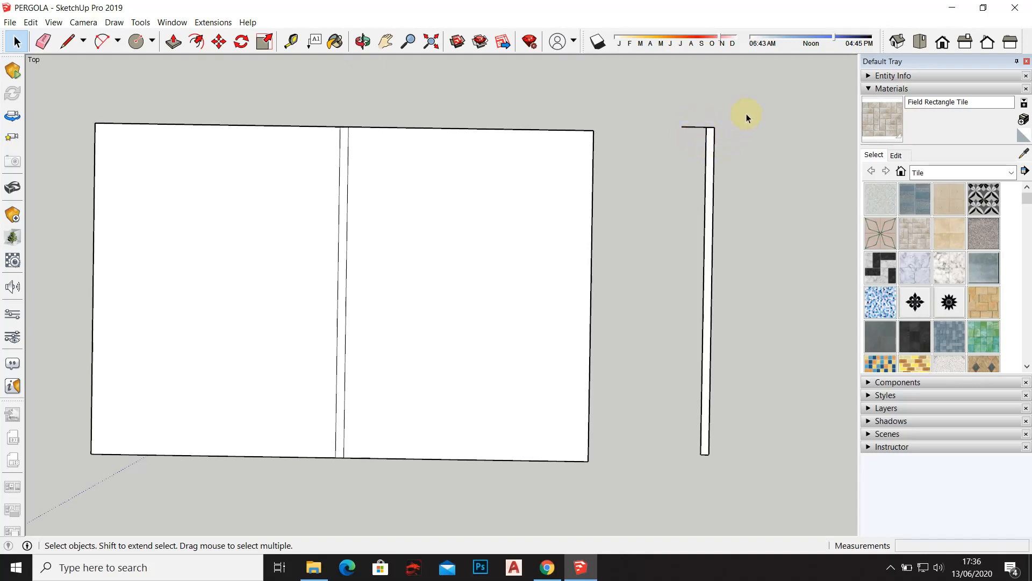
pyautogui.moveTo(755, 102); pyautogui.dragTo(647, 418)
pyautogui.moveTo(649, 477); pyautogui.dragTo(649, 477)
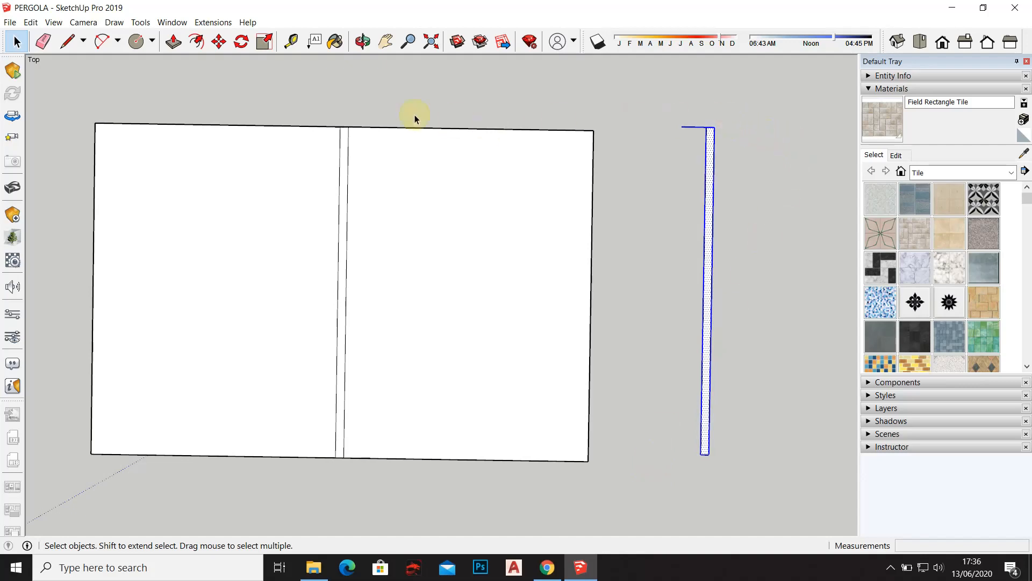
pyautogui.click(221, 47)
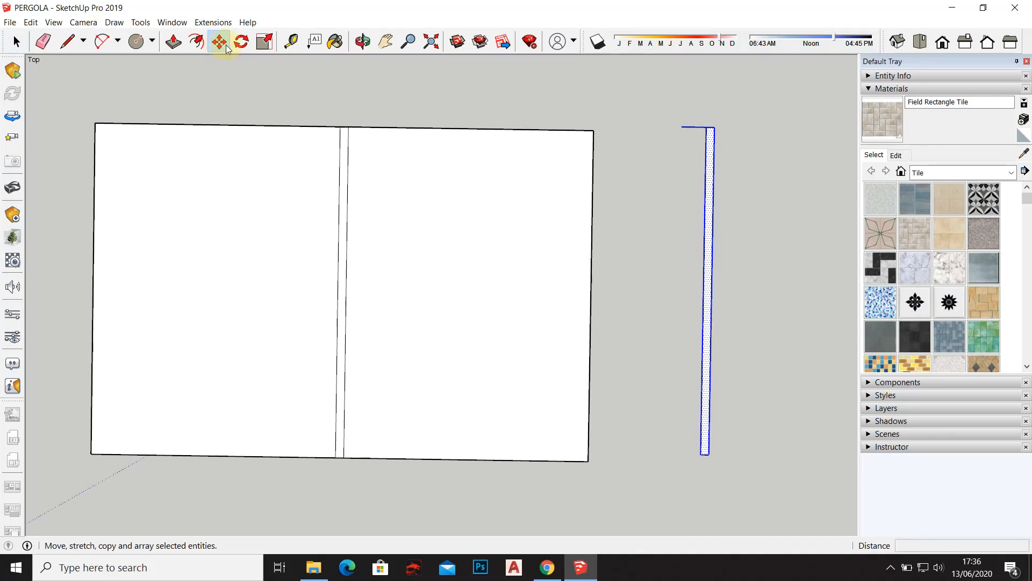
pyautogui.scroll(5, 726, 92)
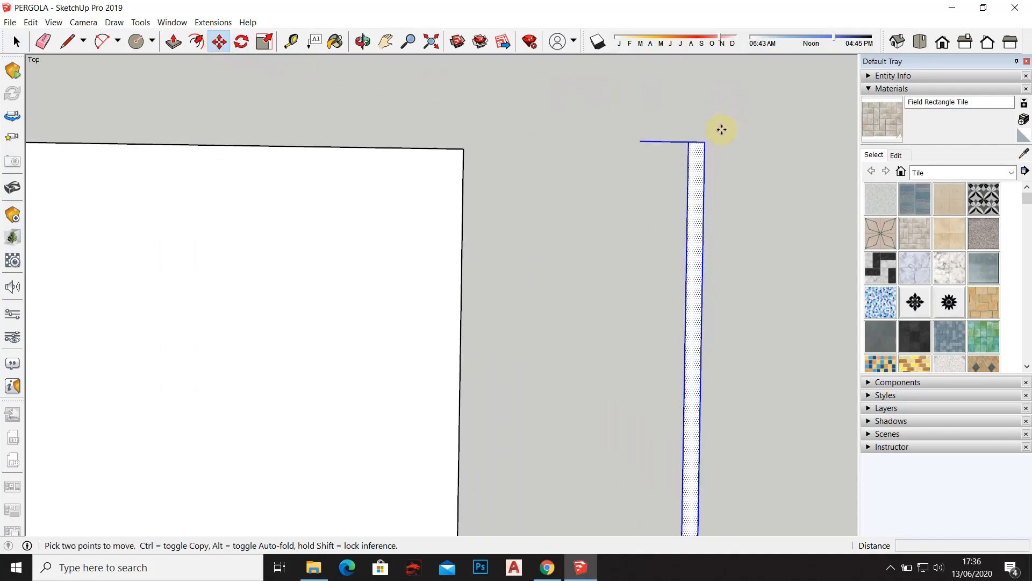
pyautogui.scroll(3, 722, 130)
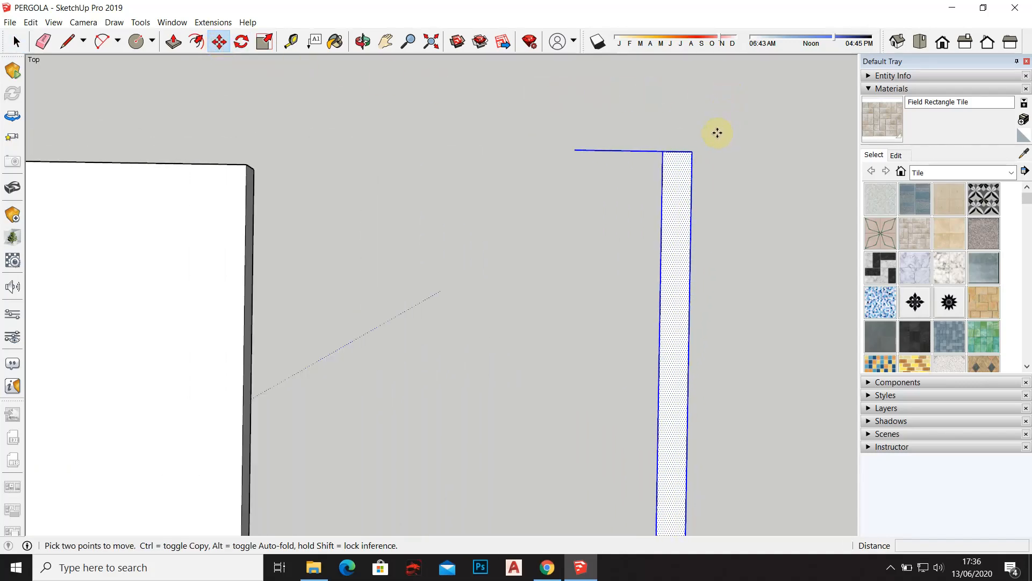
pyautogui.click(693, 152)
pyautogui.scroll(-5, 693, 151)
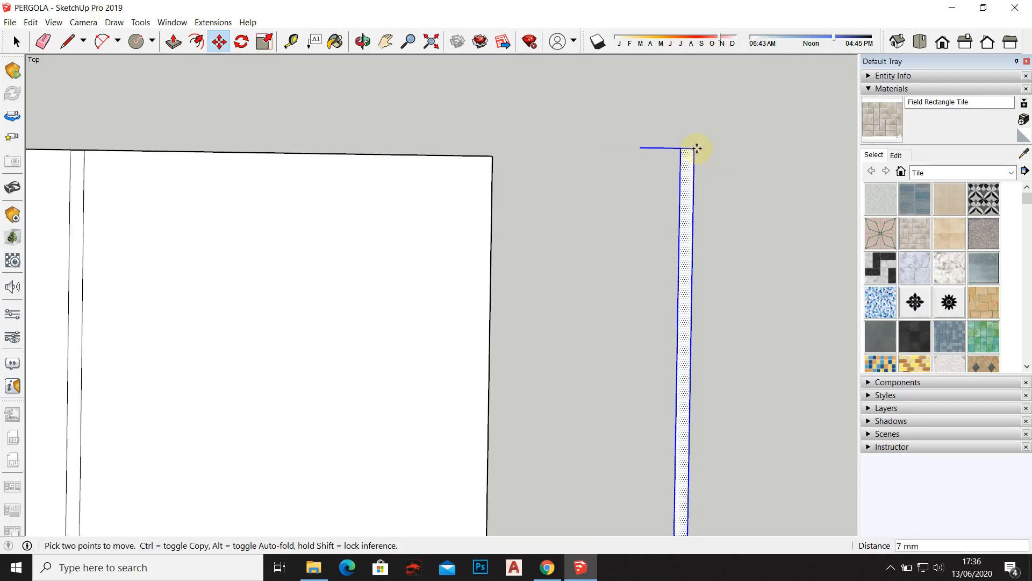
pyautogui.scroll(4, 220, 167)
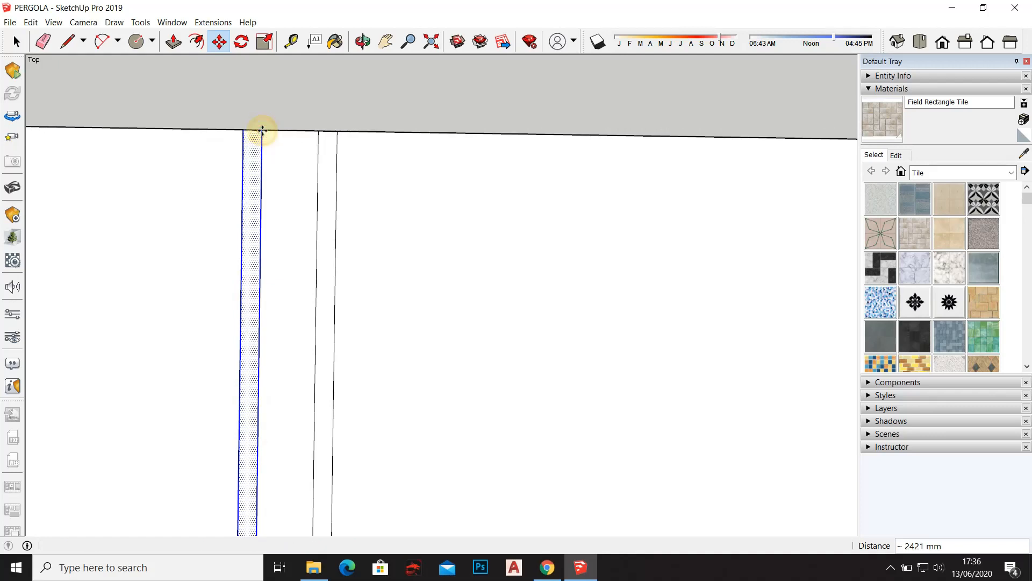
pyautogui.click(262, 130)
# Paste another strip with its segment and move it by its upper right corner to the end of the second strip's spacing segment
pyautogui.scroll(-5, 301, 161)
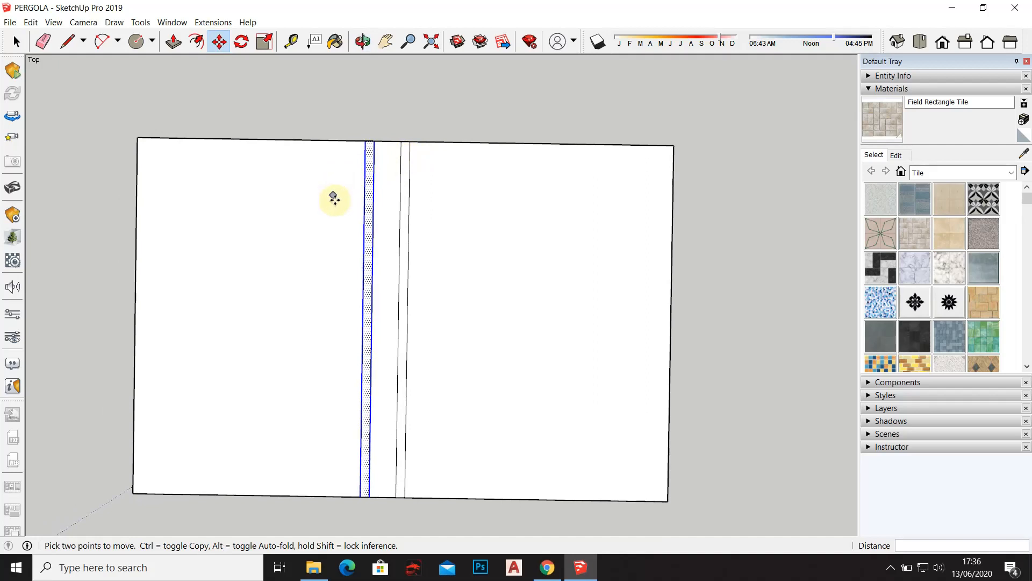
pyautogui.hotkey('ctrl', 'v')
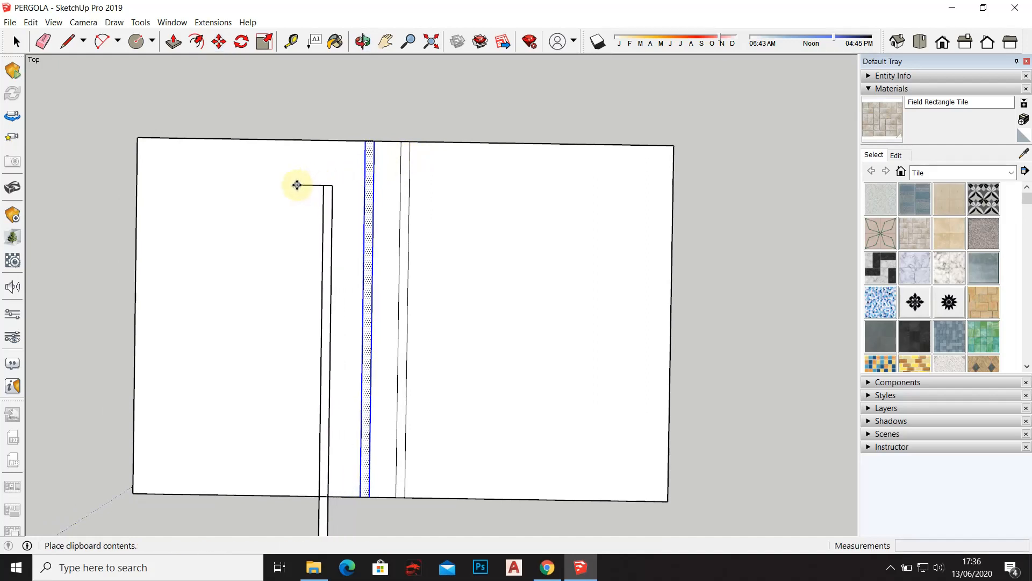
pyautogui.scroll(-2, 295, 184)
pyautogui.click(655, 172)
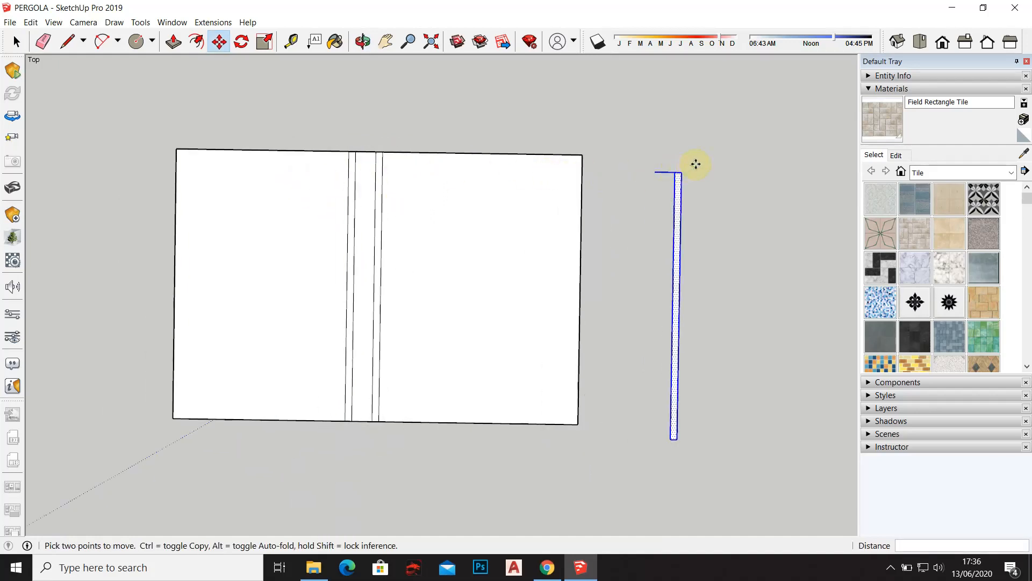
pyautogui.scroll(4, 694, 164)
pyautogui.scroll(2, 682, 172)
pyautogui.click(673, 178)
pyautogui.scroll(-2, 669, 178)
pyautogui.scroll(3, 258, 166)
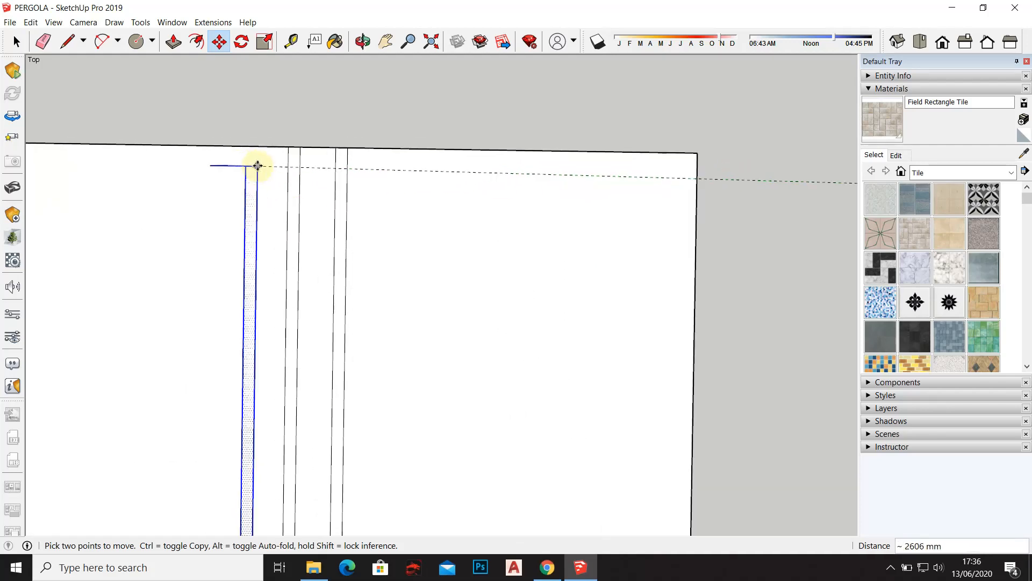
pyautogui.scroll(2, 248, 154)
pyautogui.click(253, 140)
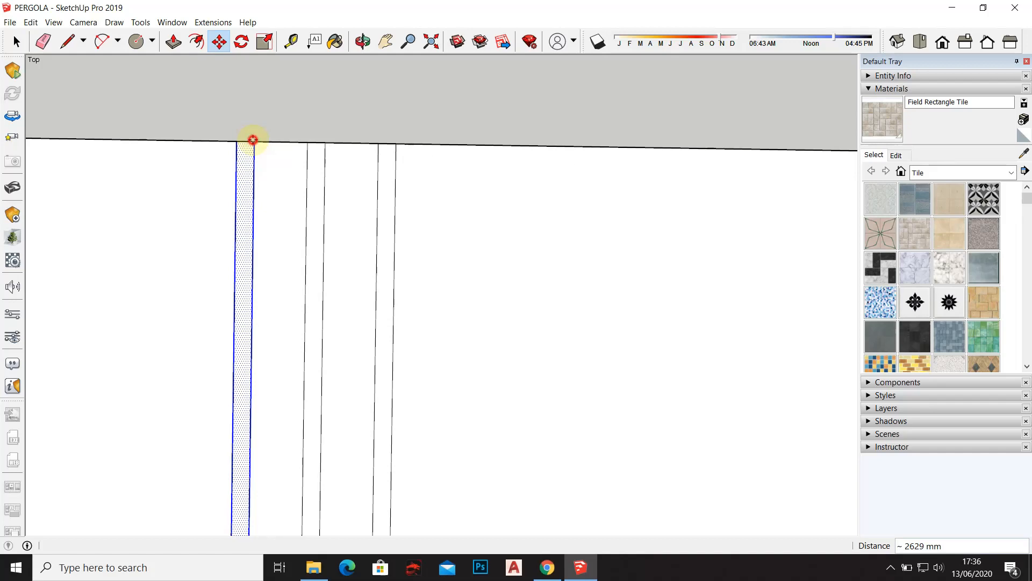
pyautogui.scroll(-3, 304, 129)
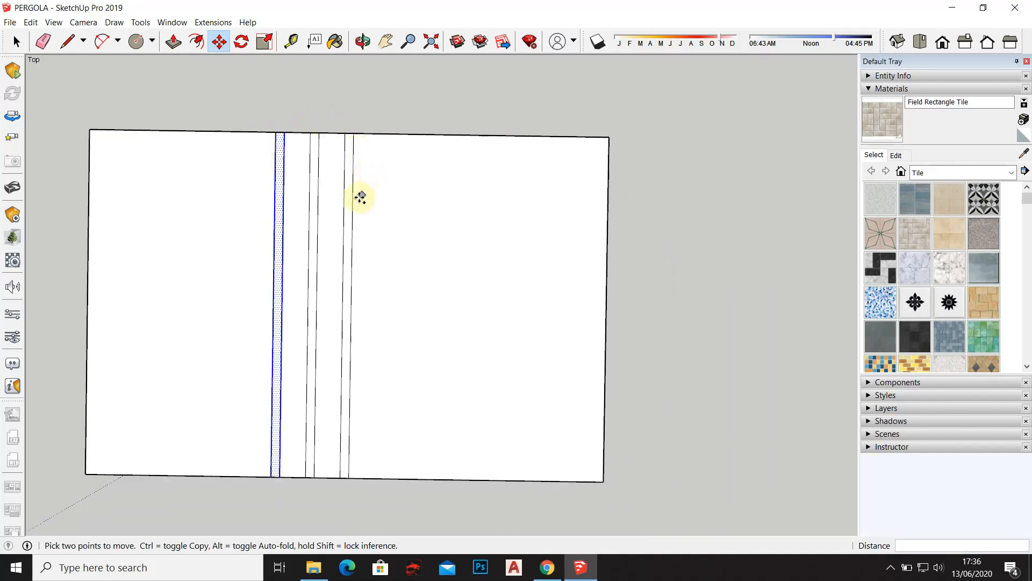
pyautogui.hotkey('ctrl', 'v')
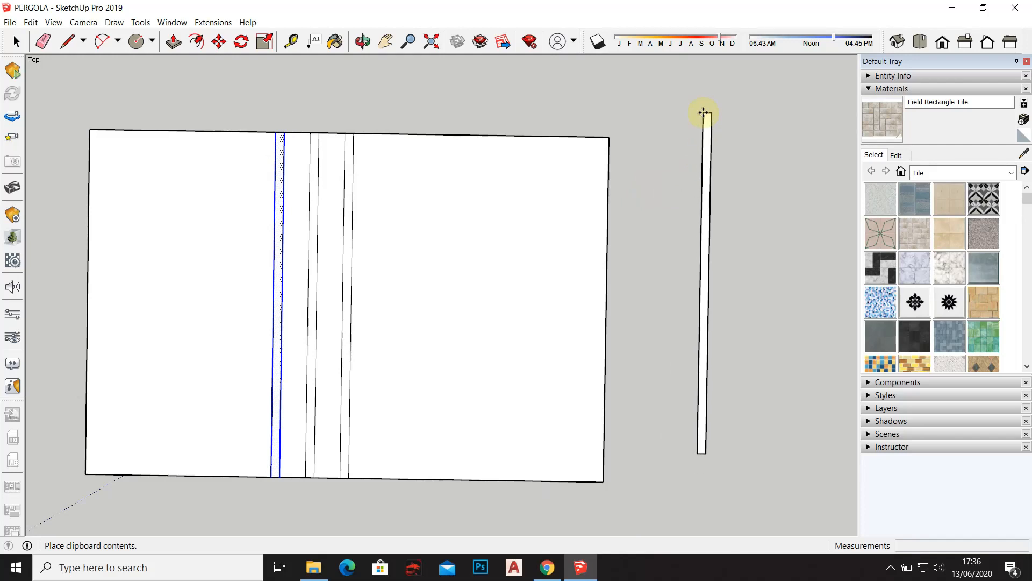
pyautogui.click(703, 112)
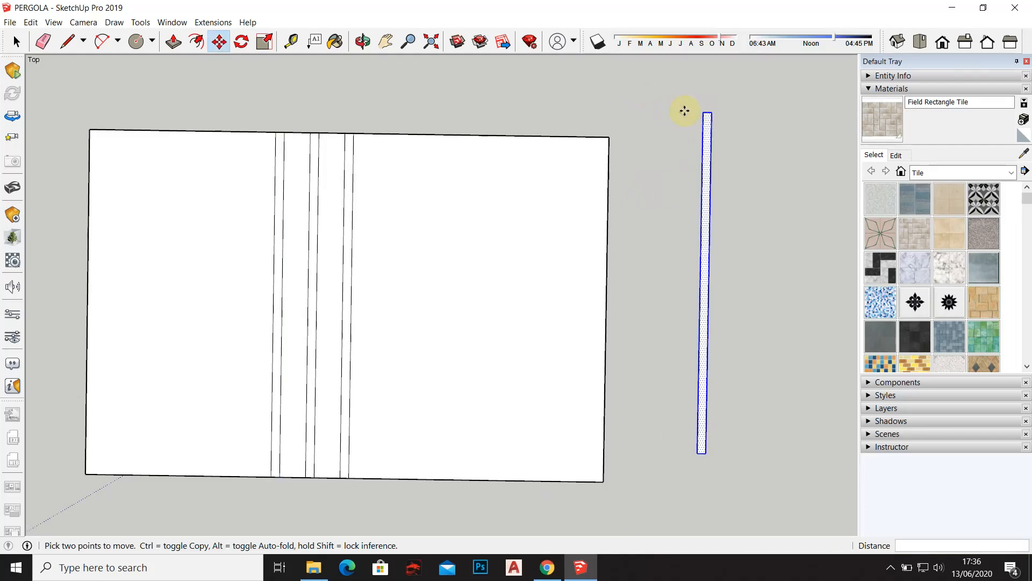
pyautogui.press('Delete')
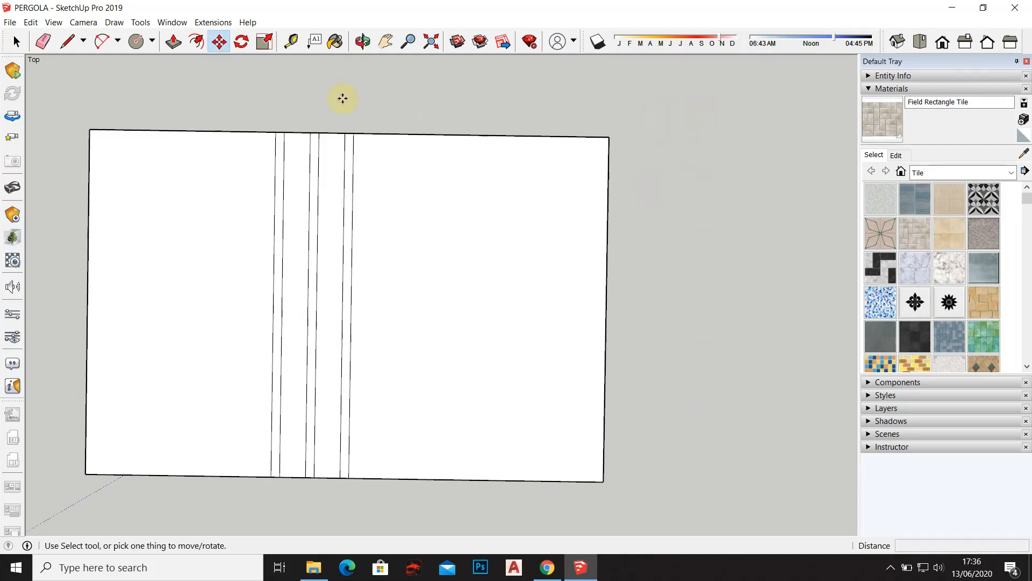
# Copy the leftmost strip together with its spacing segment and paste the copy beside the panel
pyautogui.click(15, 41)
pyautogui.scroll(1, 270, 133)
pyautogui.scroll(3, 270, 134)
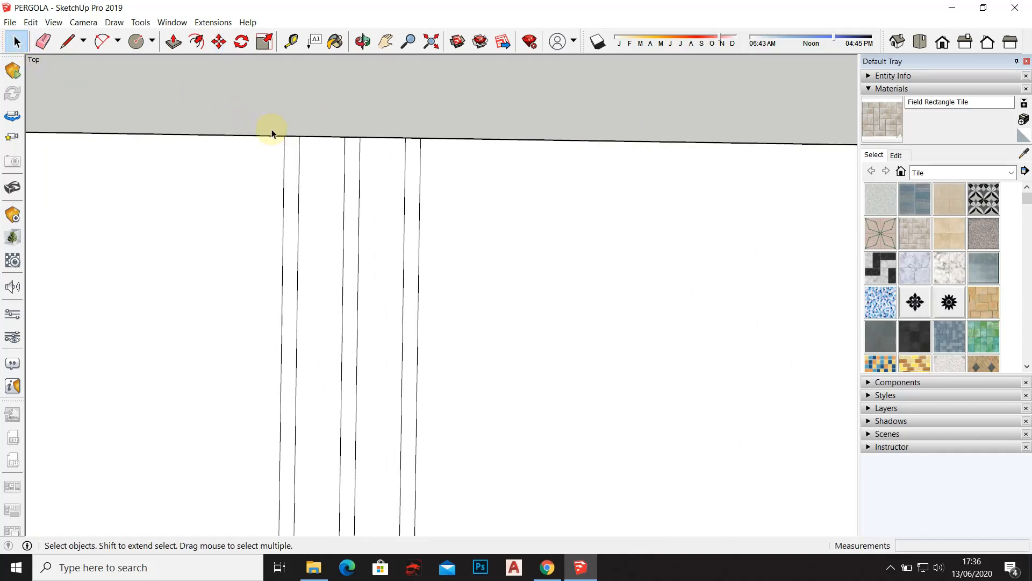
pyautogui.click(294, 160)
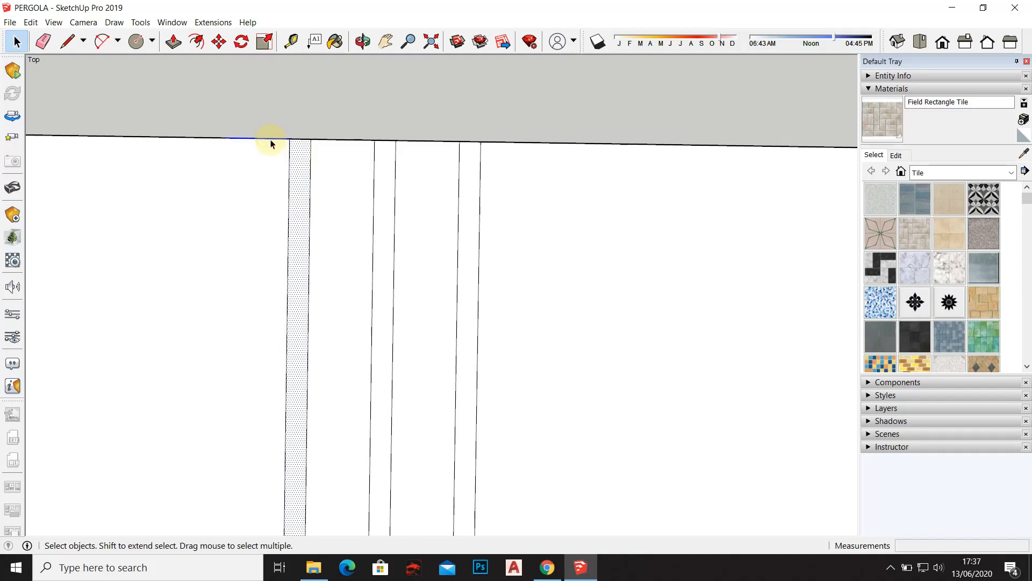
pyautogui.scroll(-2, 272, 143)
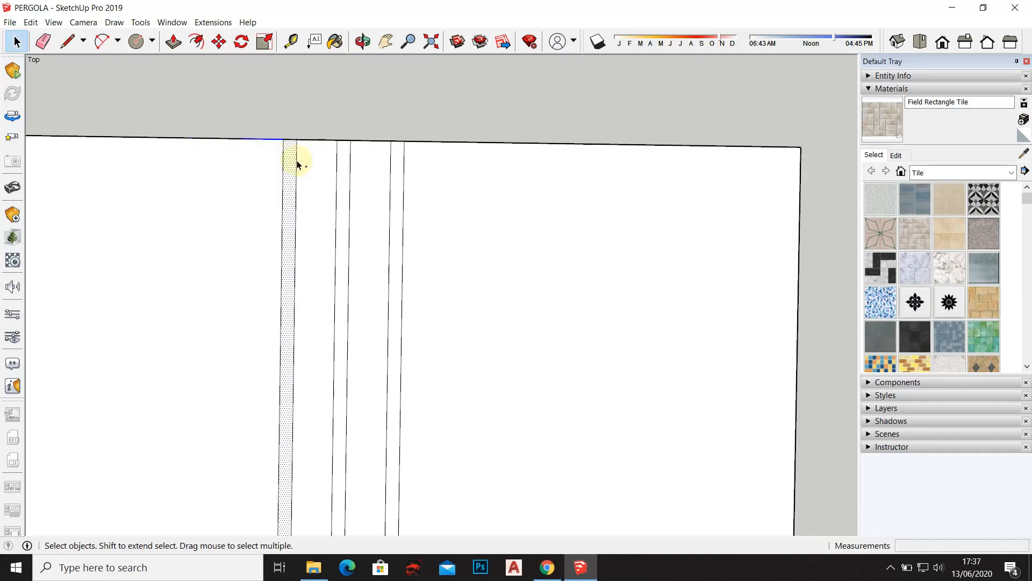
pyautogui.hotkey('ctrl', 'v')
pyautogui.scroll(-3, 360, 172)
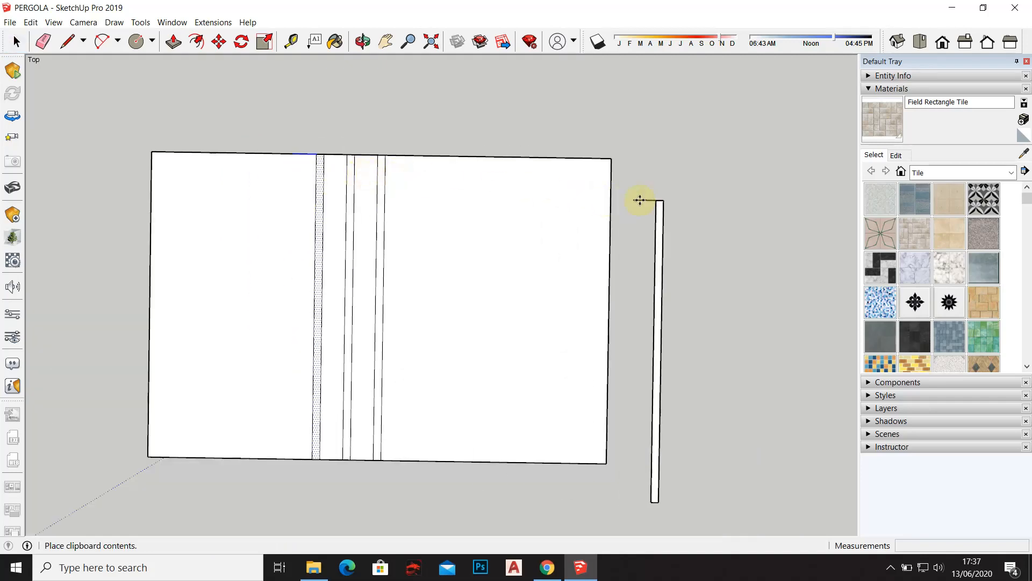
pyautogui.click(672, 190)
# Move the pasted strip and segment by the strip's upper right corner onto the free end of the leftmost strip's spacing segment
pyautogui.scroll(4, 703, 193)
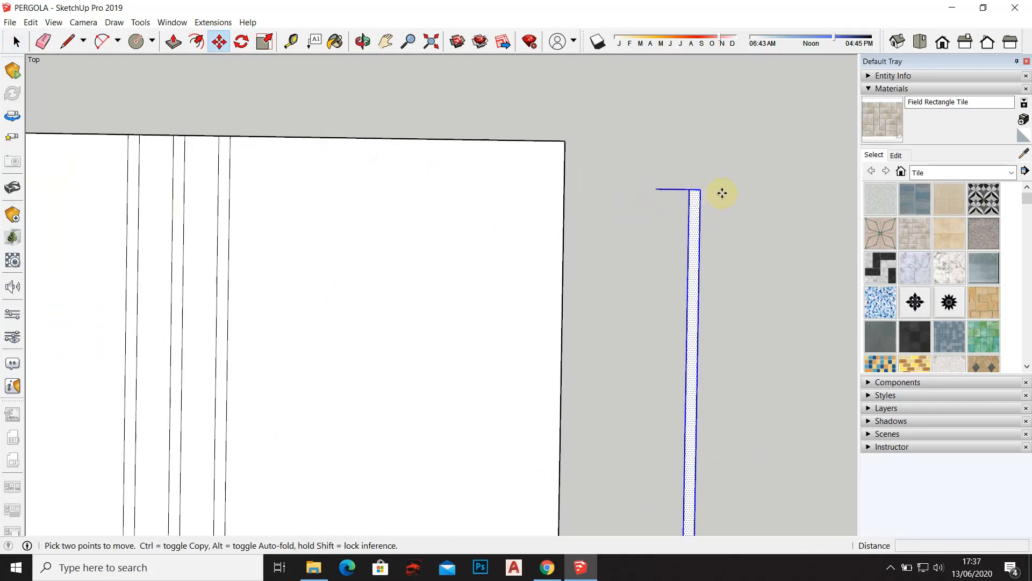
pyautogui.click(693, 187)
pyautogui.scroll(-2, 597, 189)
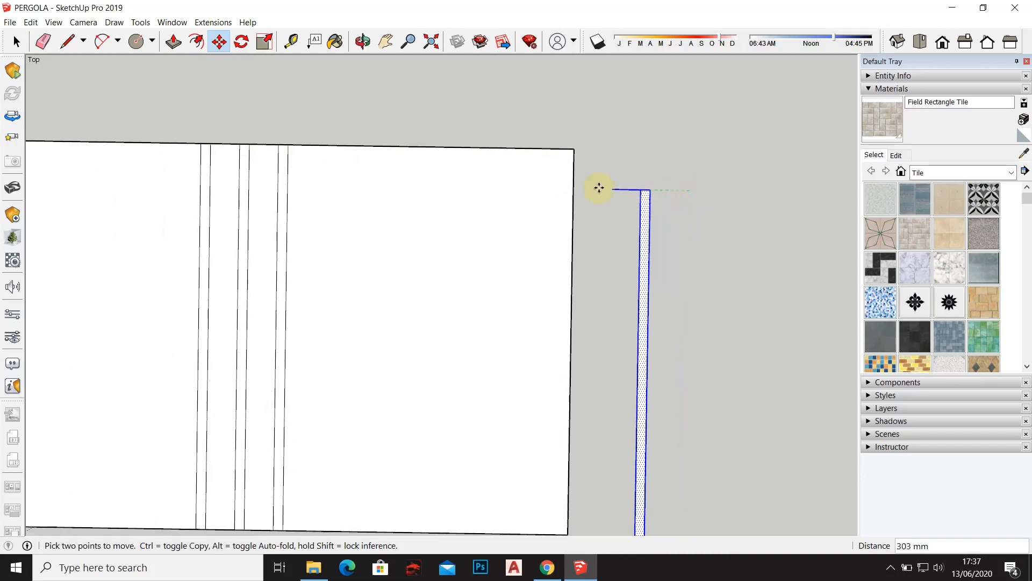
pyautogui.scroll(3, 173, 157)
pyautogui.scroll(2, 166, 141)
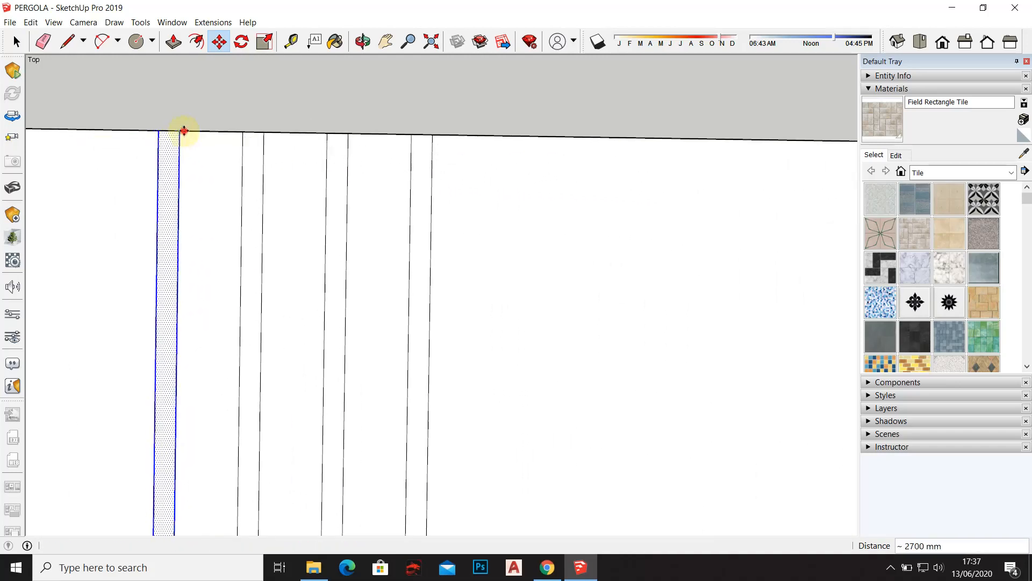
pyautogui.click(206, 143)
pyautogui.scroll(-4, 295, 180)
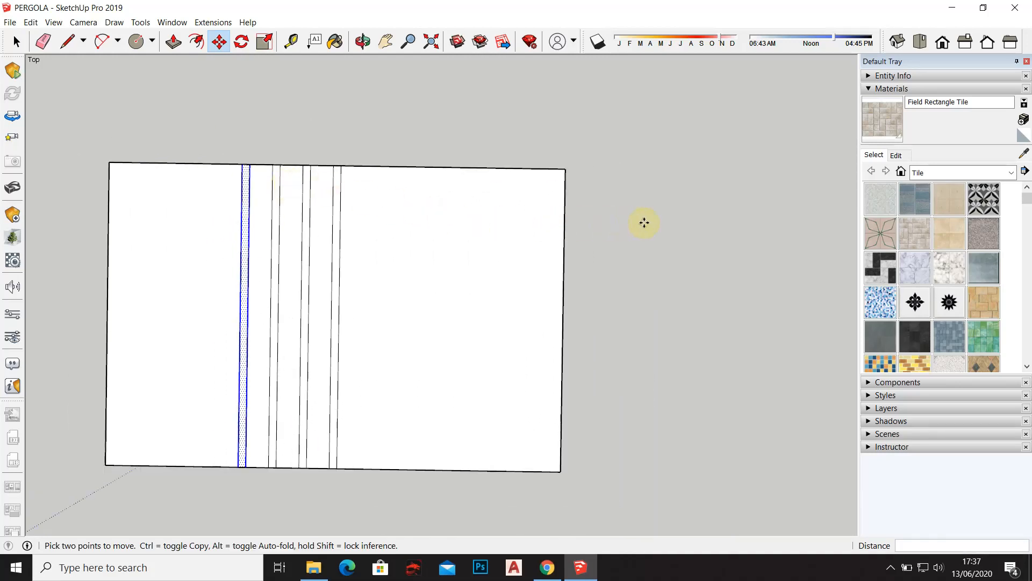
# Paste two more strips with their segments leftward along the panel's upper edge, each starting at the end of the previous spacing segment
pyautogui.hotkey('ctrl', 'v')
pyautogui.scroll(4, 202, 166)
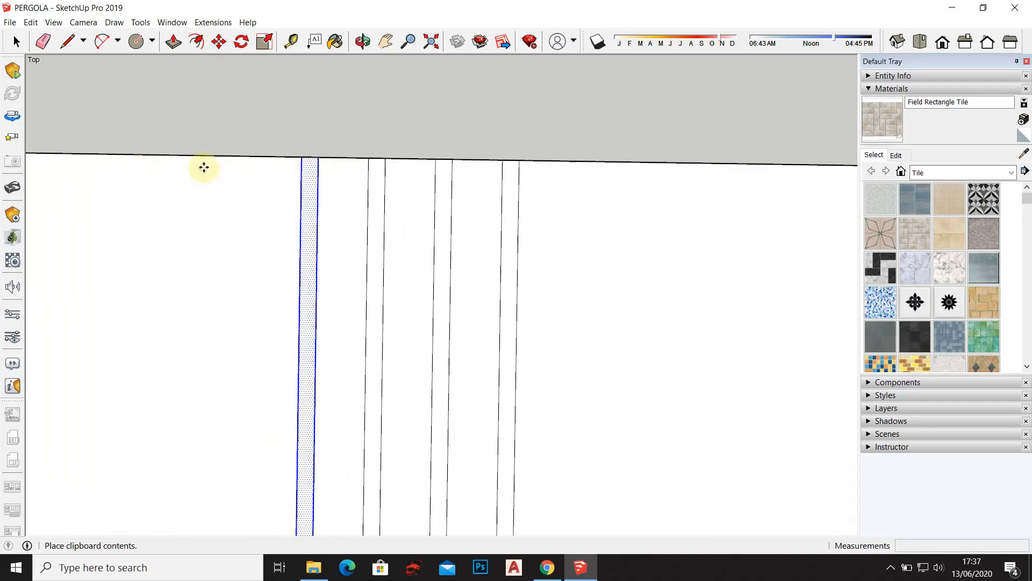
pyautogui.click(253, 150)
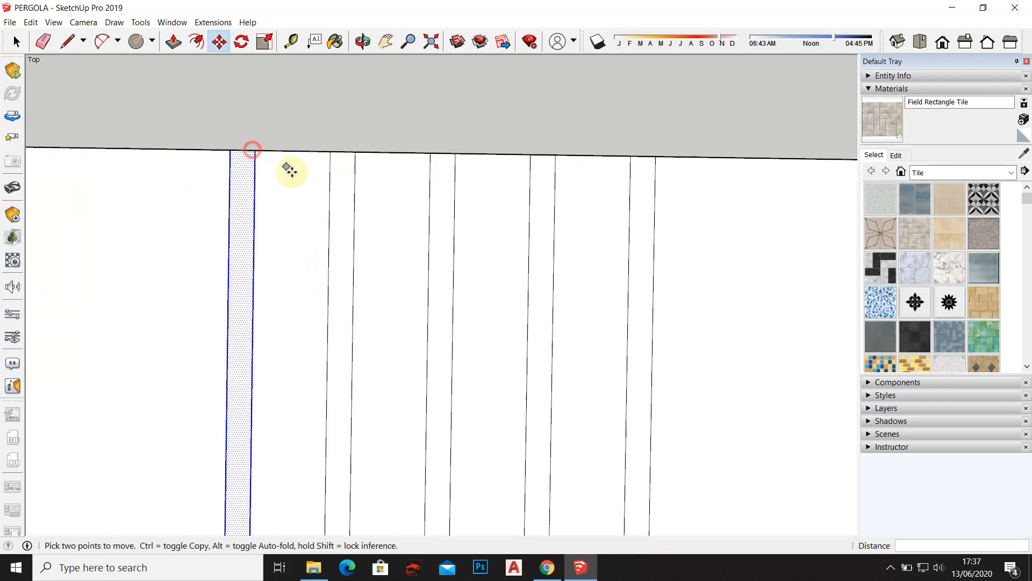
pyautogui.scroll(-3, 290, 177)
pyautogui.hotkey('ctrl', 'v')
pyautogui.scroll(3, 226, 166)
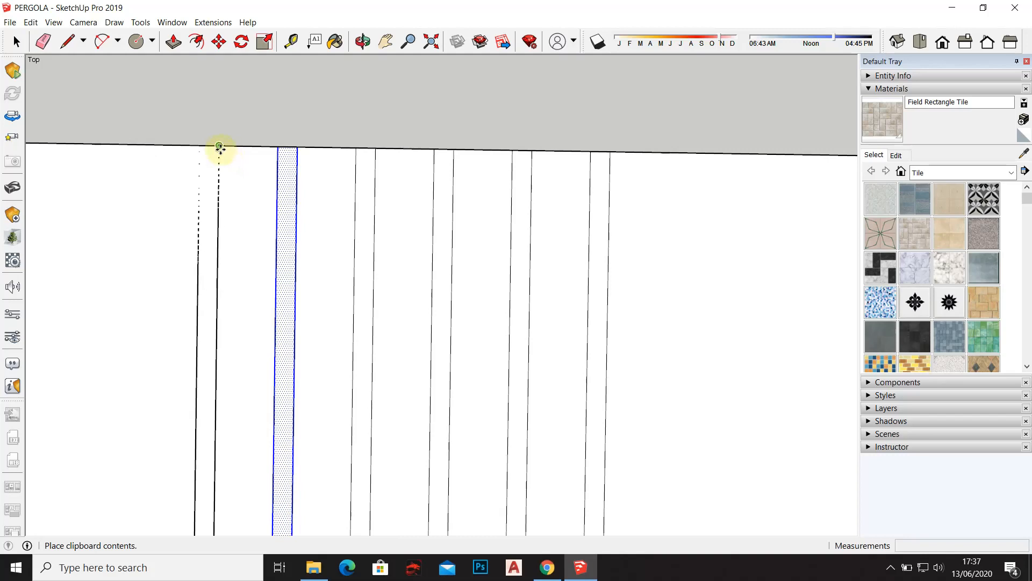
pyautogui.click(217, 145)
# Paste another two strips at successive segment ends, filling the panel up to its left edge
pyautogui.scroll(-3, 260, 200)
pyautogui.hotkey('ctrl', 'v')
pyautogui.scroll(3, 187, 193)
pyautogui.click(189, 156)
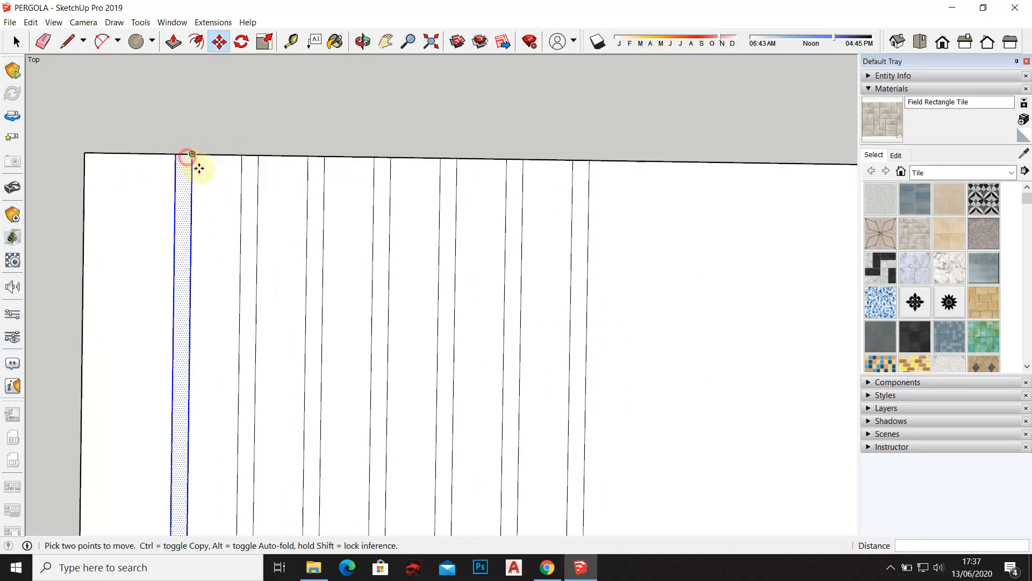
pyautogui.hotkey('ctrl', 'v')
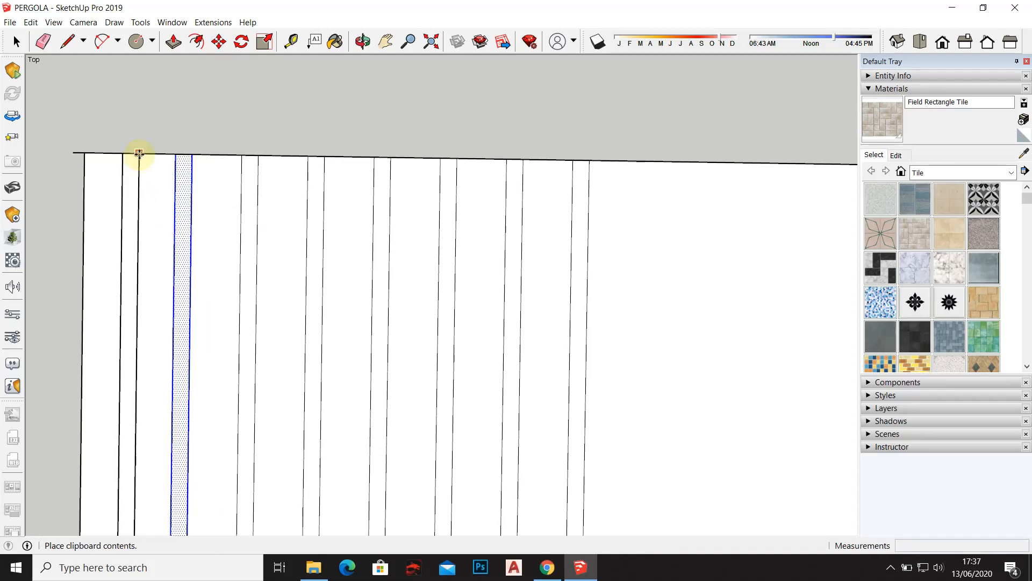
pyautogui.click(122, 157)
pyautogui.scroll(-2, 196, 143)
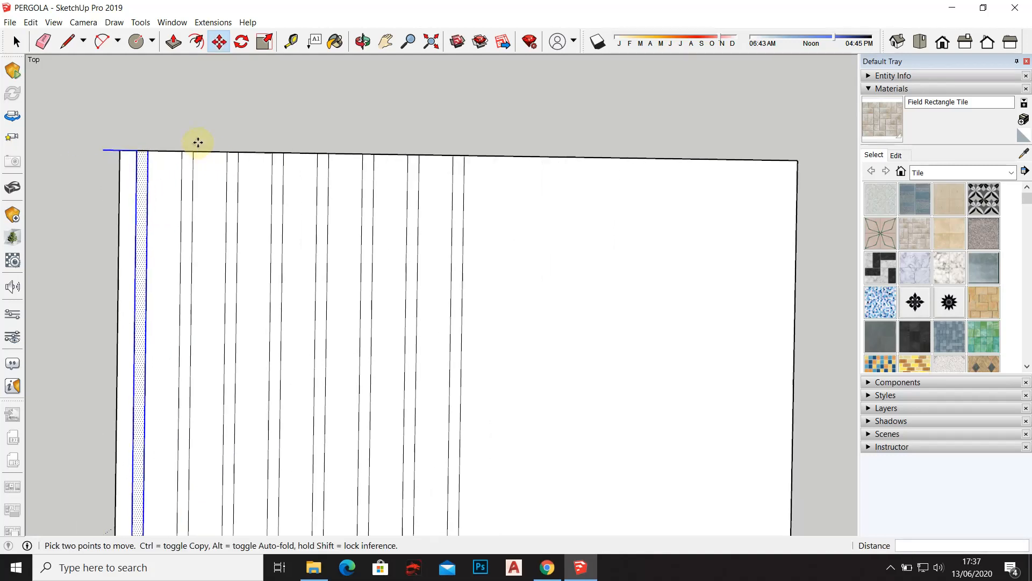
# Erase the spacing segment that overhangs the panel's upper left corner
pyautogui.click(43, 41)
pyautogui.scroll(3, 115, 138)
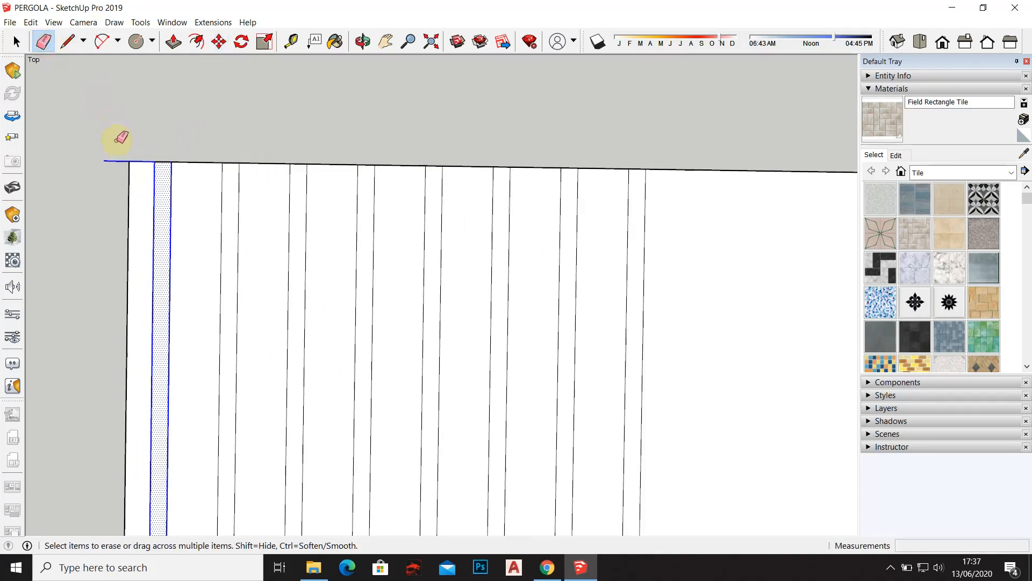
pyautogui.scroll(-1, 120, 138)
pyautogui.press('space')
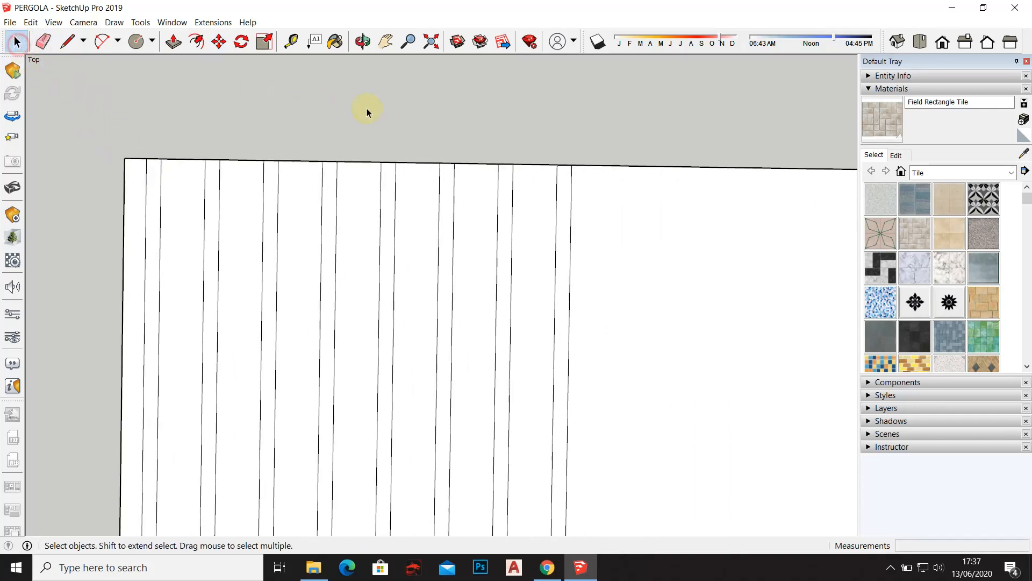
pyautogui.scroll(-2, 417, 108)
pyautogui.scroll(-1, 376, 228)
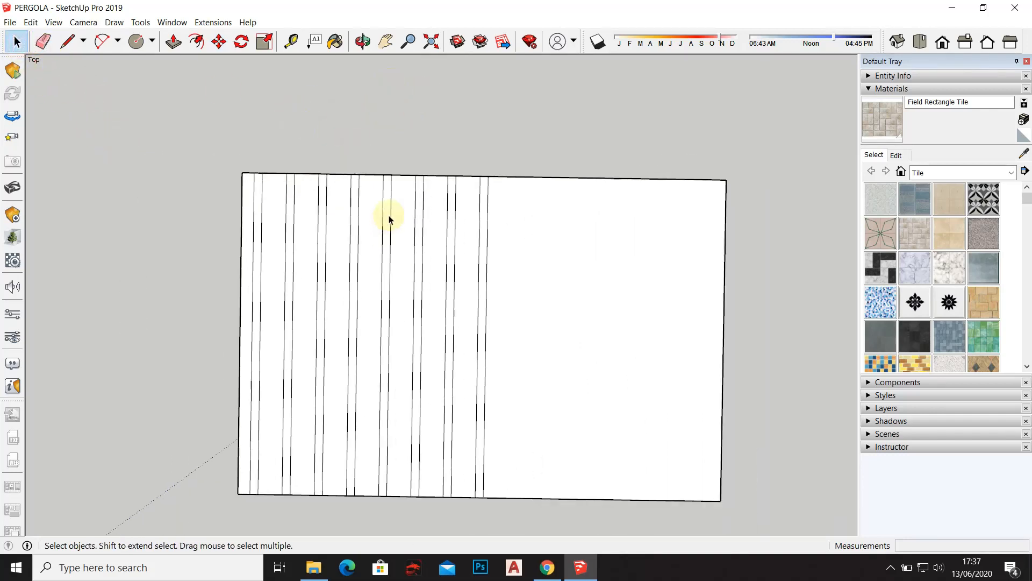
# Draw a 150 mm spacing segment along the panel's upper edge, starting from the rightmost strip's upper right corner
pyautogui.moveTo(503, 185); pyautogui.dragTo(458, 191, button='middle')
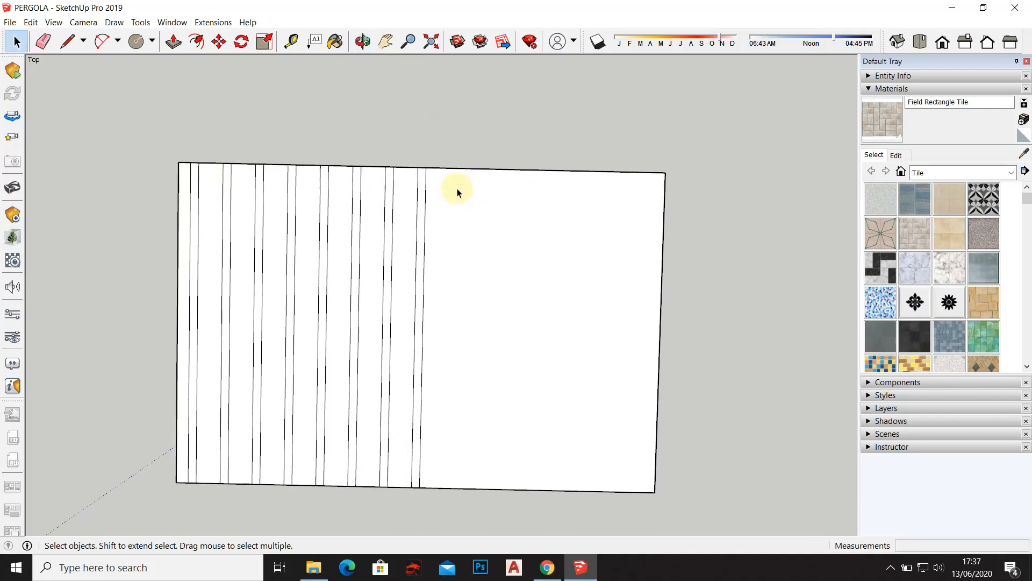
pyautogui.scroll(2, 565, 201)
pyautogui.scroll(1, 458, 162)
pyautogui.scroll(1, 458, 161)
pyautogui.scroll(1, 444, 168)
pyautogui.click(68, 42)
pyautogui.scroll(1, 420, 163)
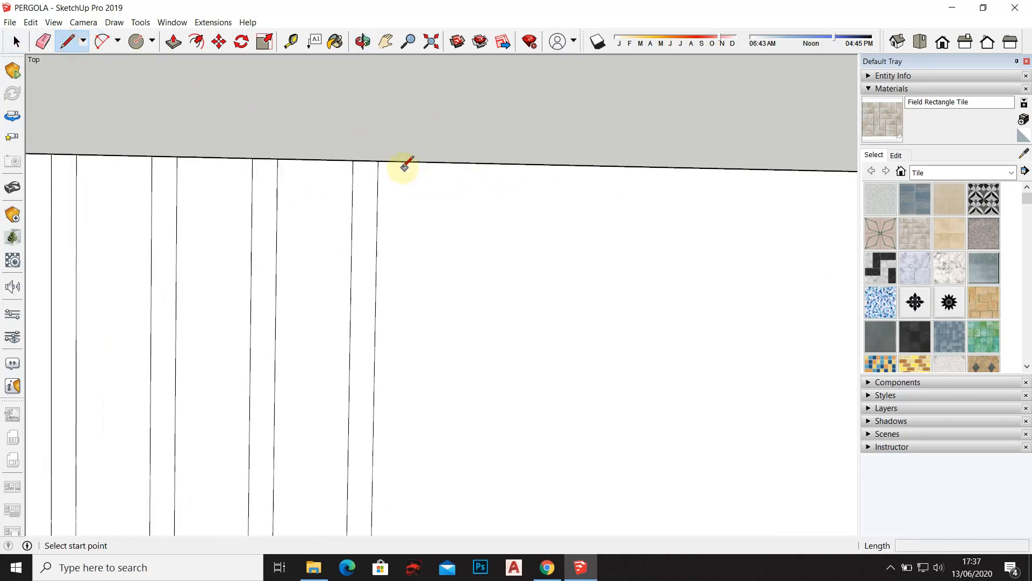
pyautogui.click(378, 160)
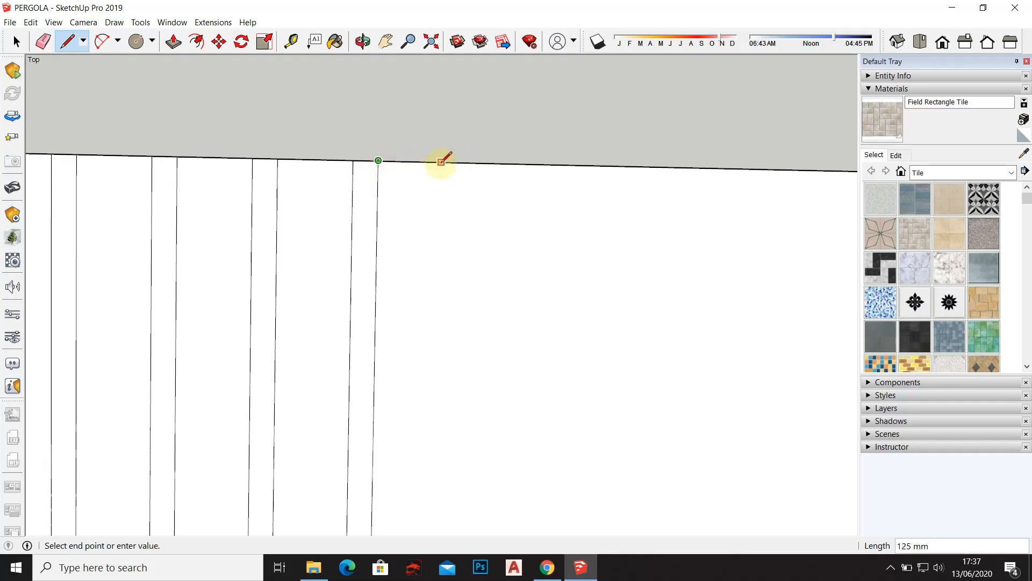
pyautogui.press('Escape')
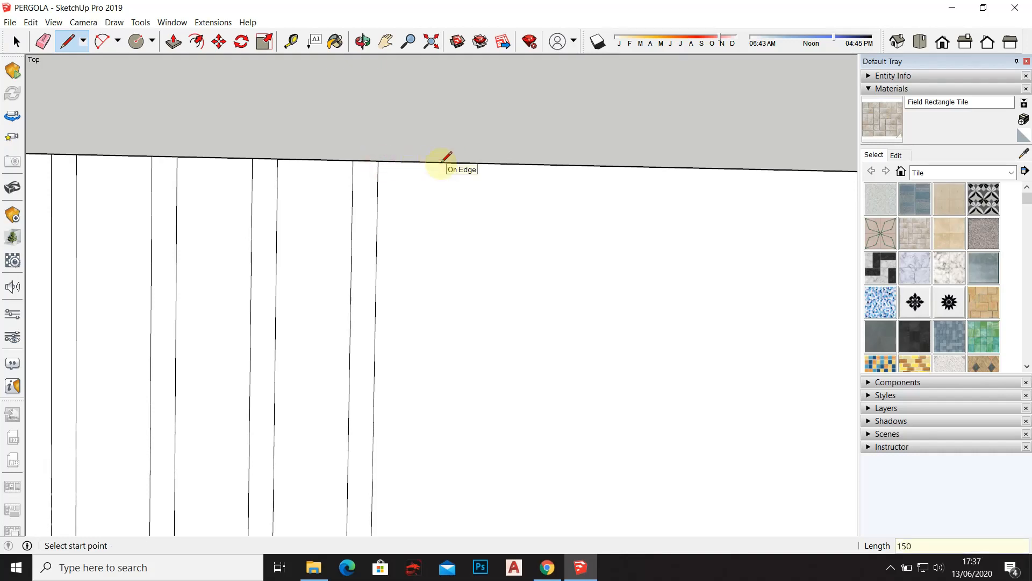
# Select the rightmost strip together with its new spacing segment and copy them
pyautogui.click(14, 41)
pyautogui.scroll(-2, 346, 166)
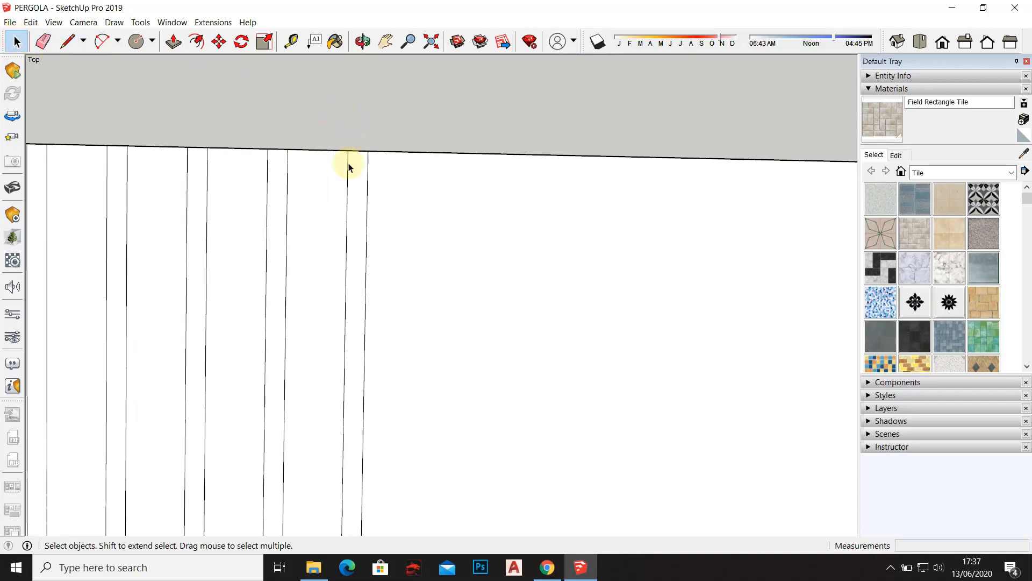
pyautogui.click(360, 188)
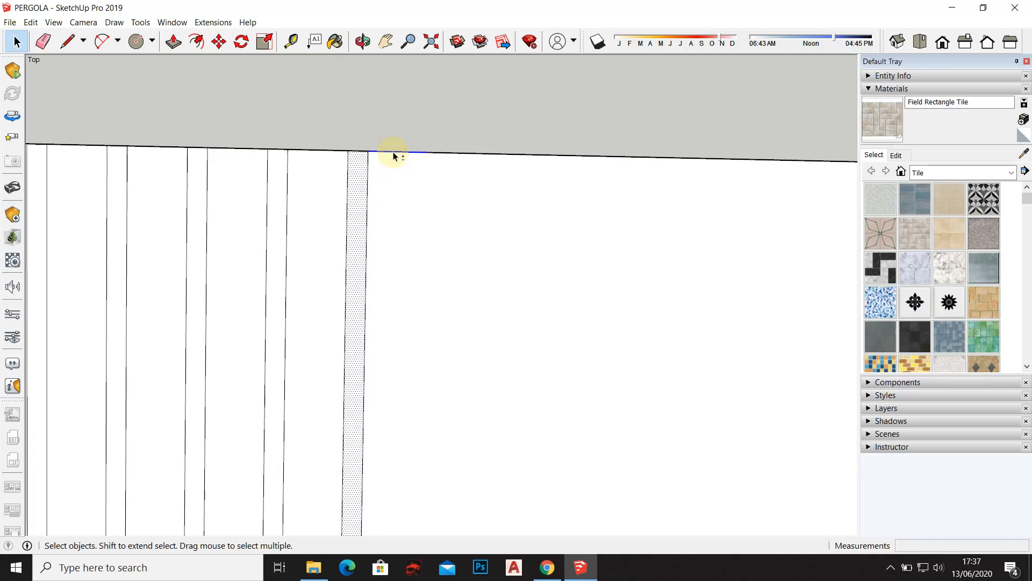
pyautogui.scroll(-2, 400, 150)
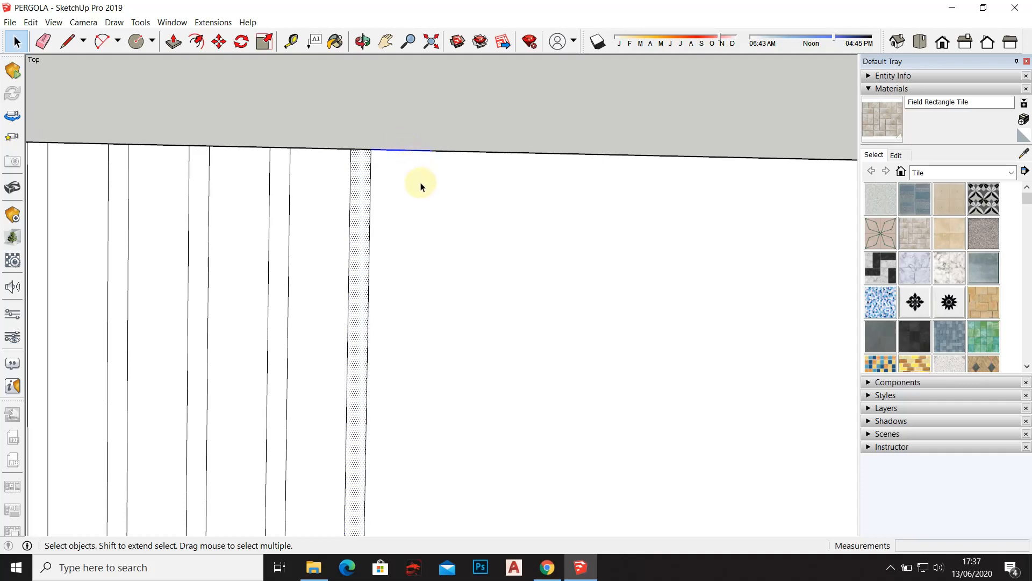
pyautogui.scroll(-1, 427, 194)
pyautogui.scroll(-1, 428, 197)
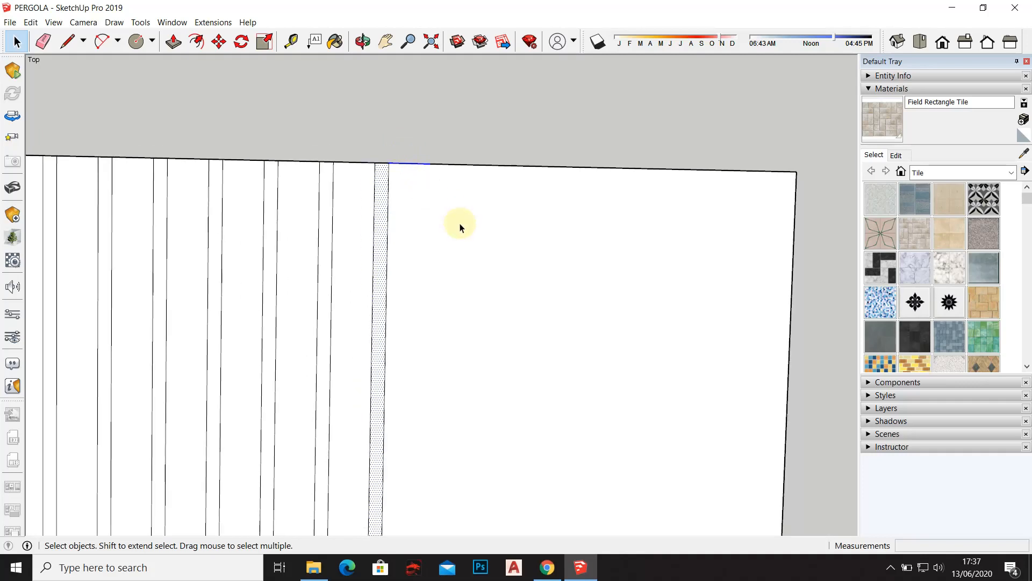
# Paste the copied strip with its upper left corner on the free end of the new spacing segment
pyautogui.hotkey('ctrl', 'v')
pyautogui.scroll(-2, 545, 247)
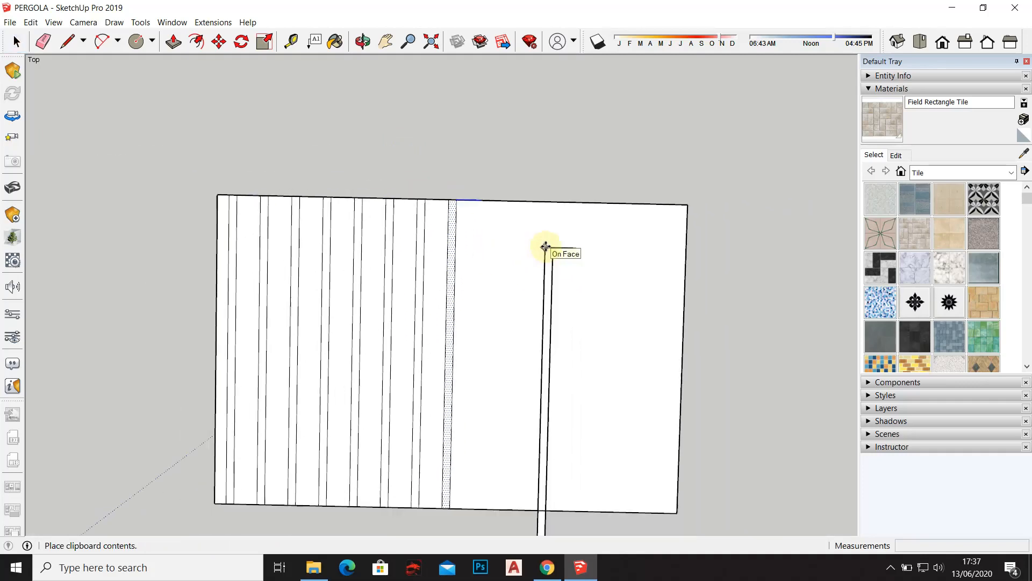
pyautogui.scroll(4, 515, 219)
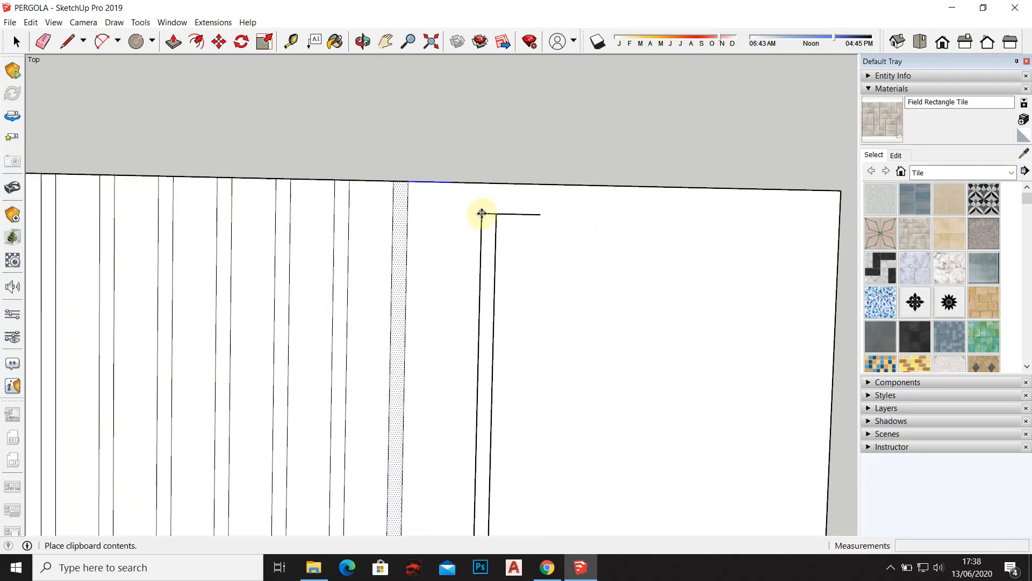
pyautogui.scroll(1, 455, 195)
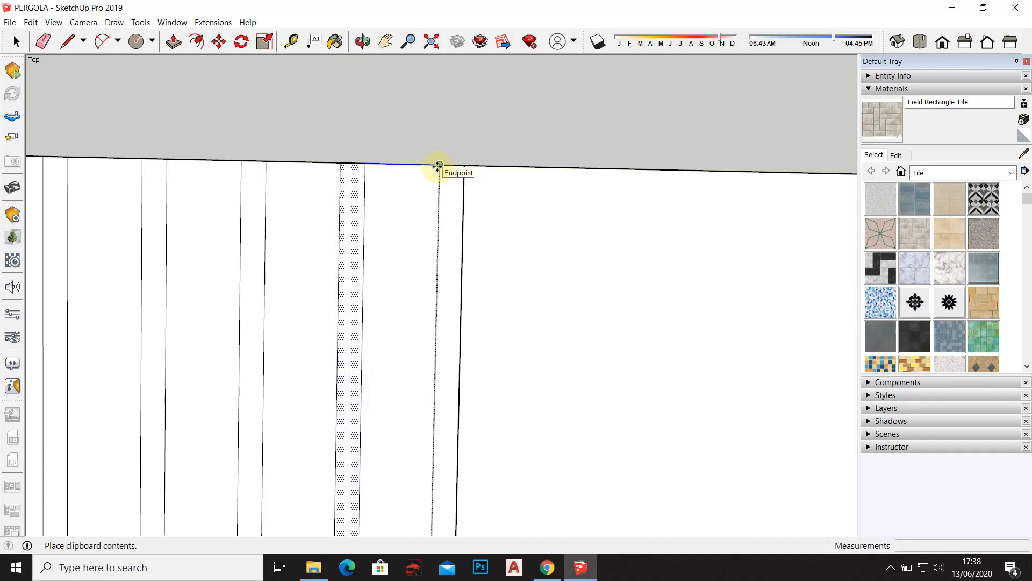
pyautogui.click(439, 165)
pyautogui.scroll(-2, 453, 164)
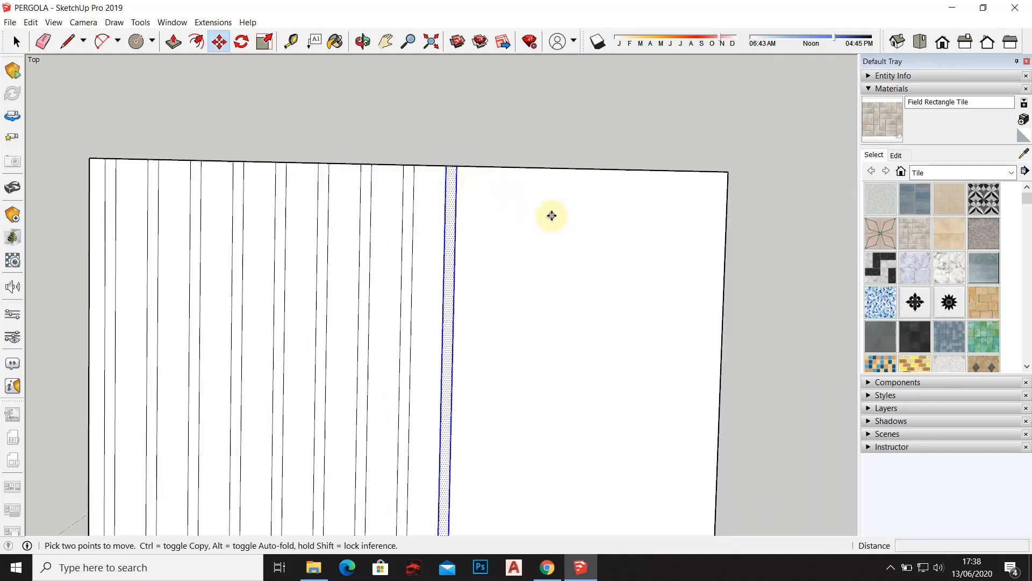
# Paste two more strips rightward along the panel's upper edge, each snapped to the end of the previous spacing segment
pyautogui.hotkey('ctrl', 'v')
pyautogui.scroll(4, 554, 213)
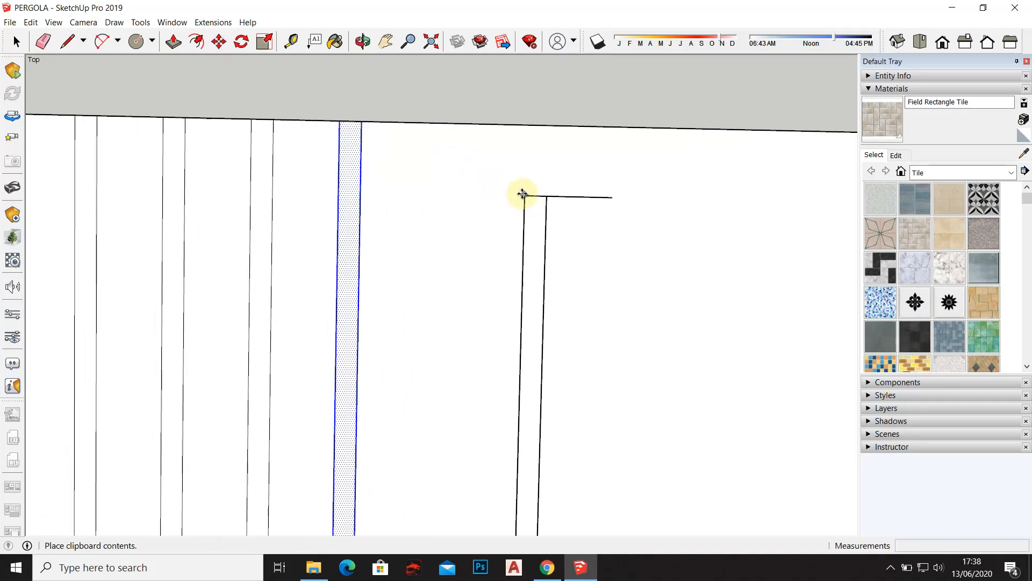
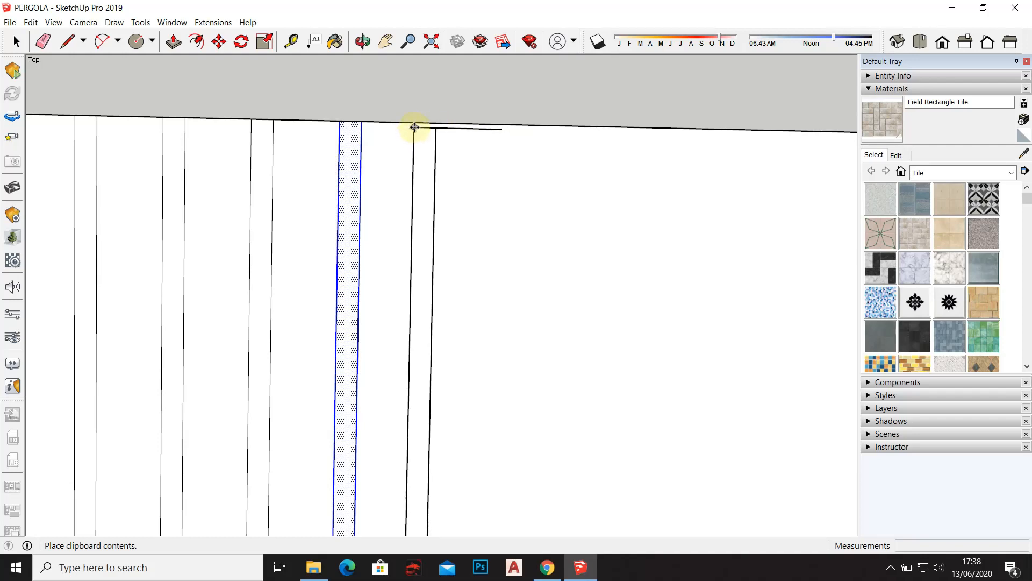
pyautogui.click(427, 123)
pyautogui.scroll(-2, 484, 162)
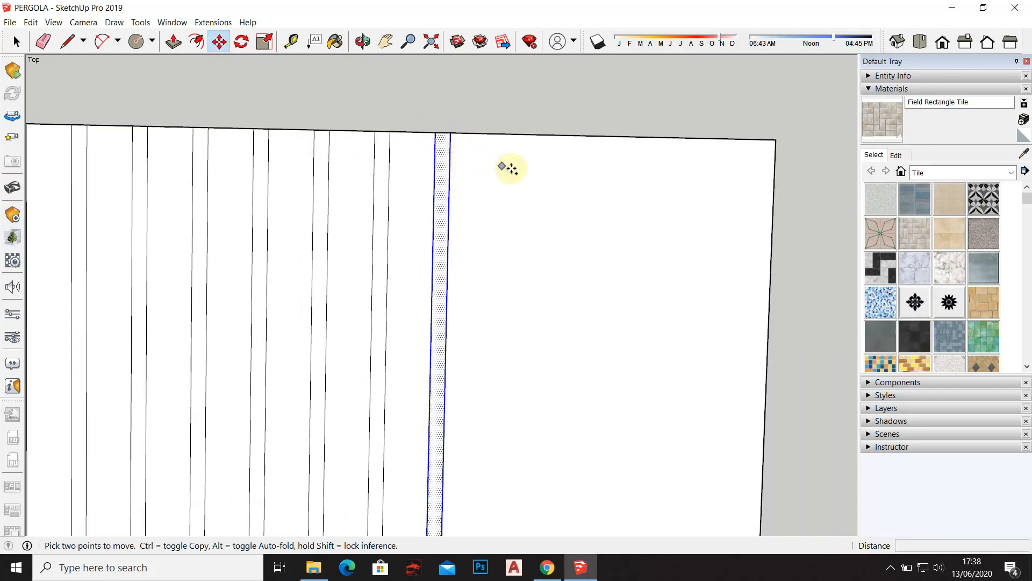
pyautogui.hotkey('ctrl', 'v')
pyautogui.scroll(1, 514, 153)
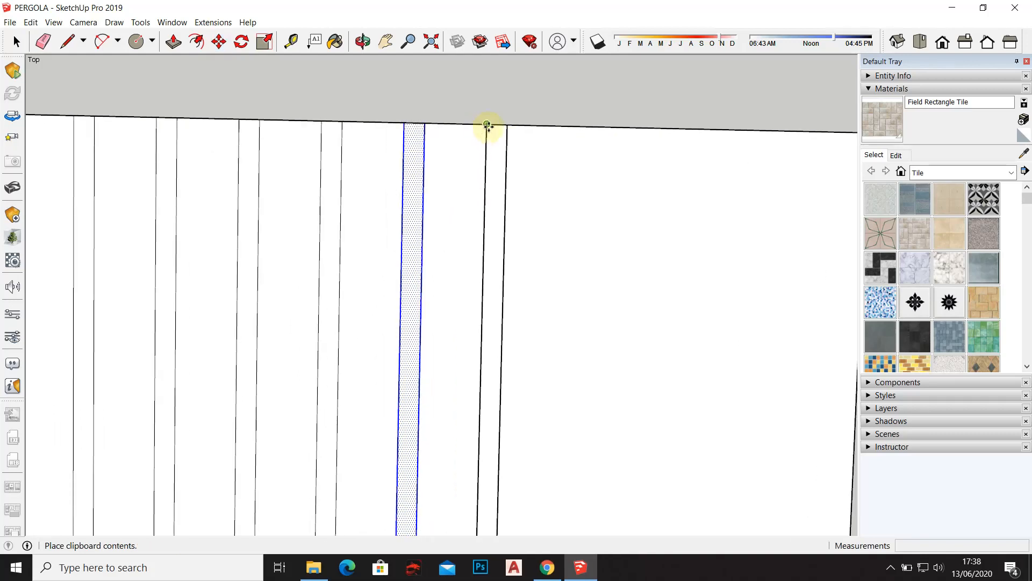
pyautogui.click(488, 125)
# Paste four further strips at successive segment ends to fill the panel up to its right edge
pyautogui.hotkey('ctrl', 'v')
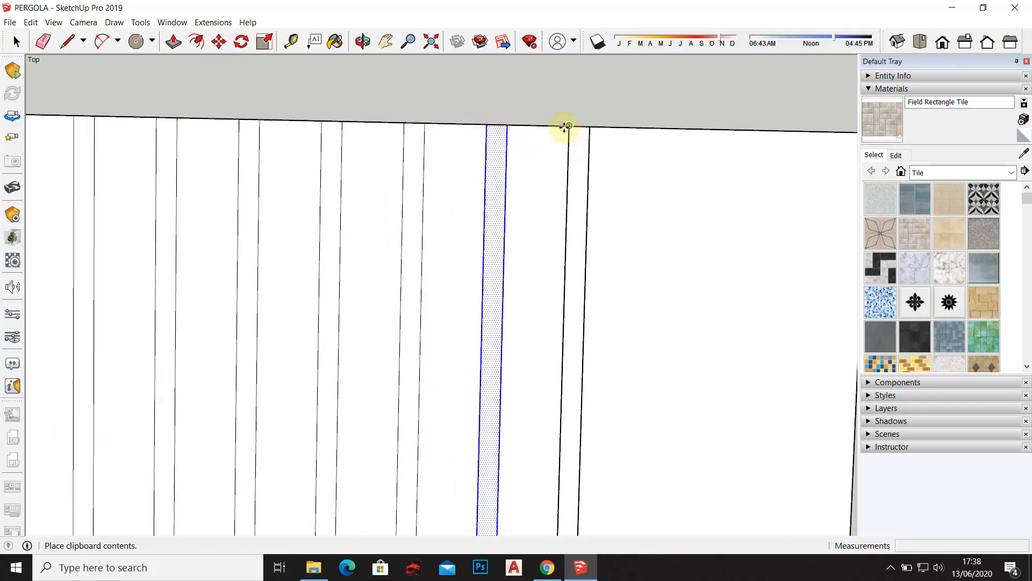
pyautogui.click(569, 127)
pyautogui.keyDown('shift'); pyautogui.moveTo(606, 149); pyautogui.dragTo(476, 153, button='middle'); pyautogui.keyUp('shift')
pyautogui.hotkey('ctrl', 'v')
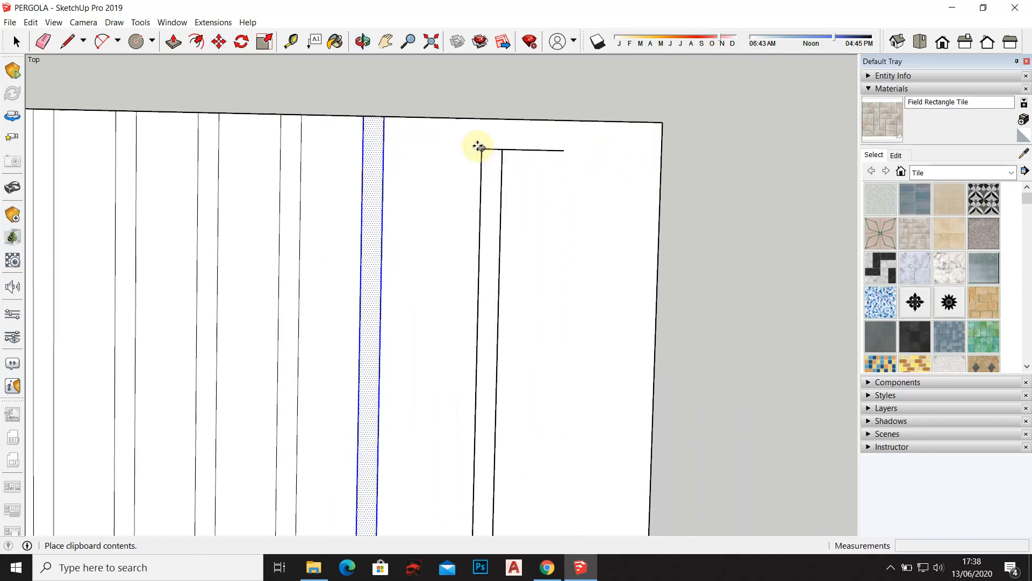
pyautogui.click(444, 116)
pyautogui.hotkey('ctrl', 'v')
pyautogui.click(529, 123)
pyautogui.hotkey('ctrl', 'v')
pyautogui.click(611, 123)
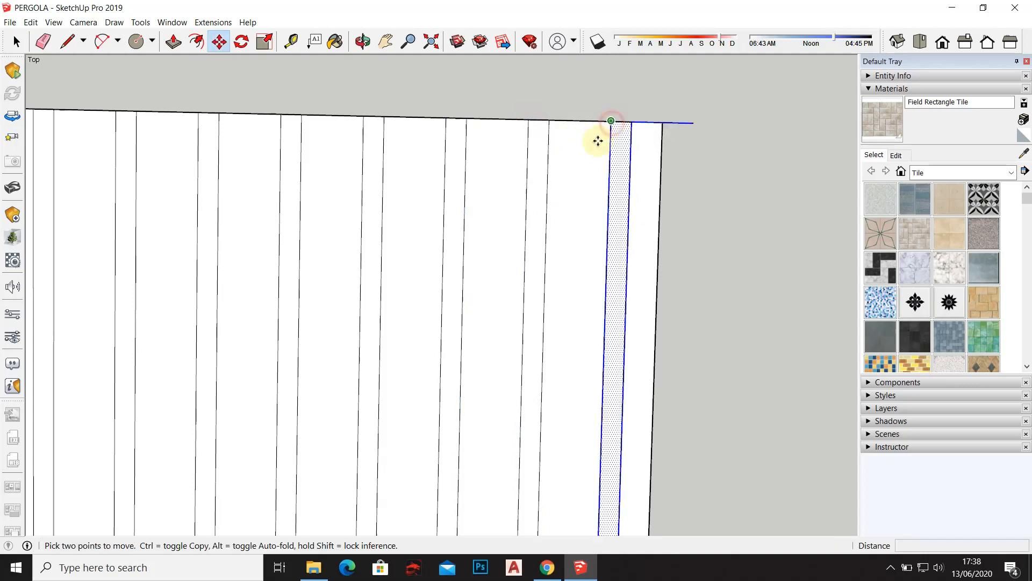
# Erase the spacing segment overhanging the panel's upper right corner and switch to the isometric view of the model
pyautogui.click(38, 33)
pyautogui.click(681, 122)
pyautogui.scroll(-5, 676, 157)
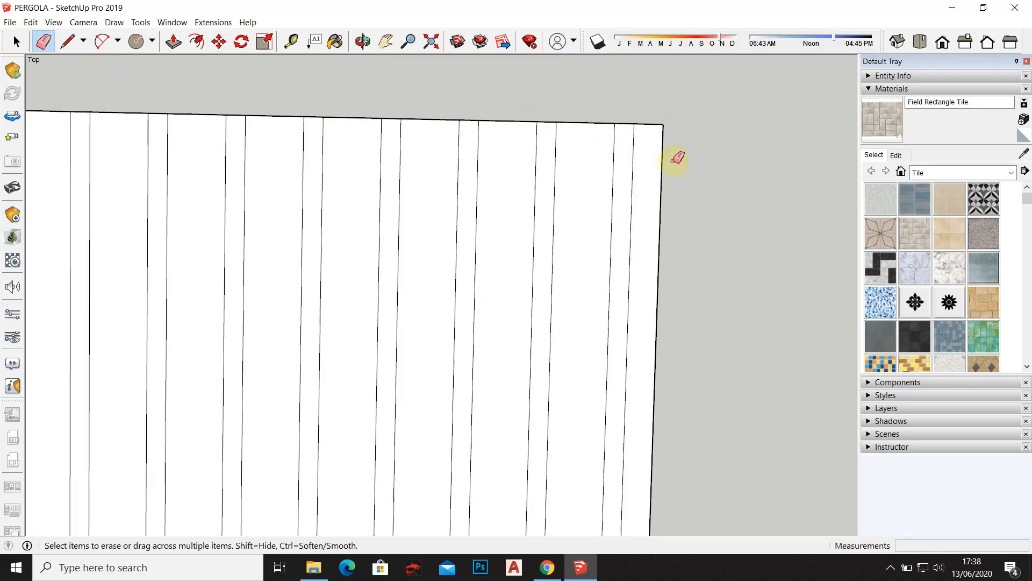
pyautogui.moveTo(535, 290)
pyautogui.mouseDown(button='middle')
pyautogui.moveTo(606, 371)
pyautogui.moveTo(685, 231)
pyautogui.moveTo(390, 352)
pyautogui.moveTo(219, 408)
pyautogui.mouseUp(button='middle')
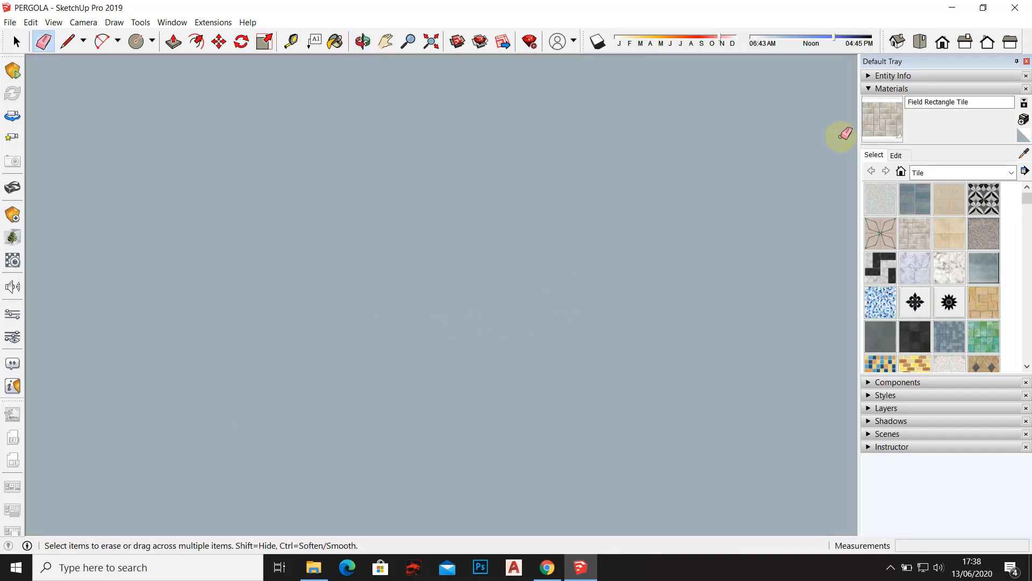
pyautogui.click(898, 42)
pyautogui.moveTo(622, 299)
pyautogui.mouseDown(button='middle')
pyautogui.moveTo(403, 257)
pyautogui.moveTo(606, 346)
pyautogui.moveTo(482, 392)
pyautogui.moveTo(659, 348)
pyautogui.moveTo(198, 301)
pyautogui.moveTo(622, 291)
pyautogui.moveTo(449, 277)
pyautogui.mouseUp(button='middle')
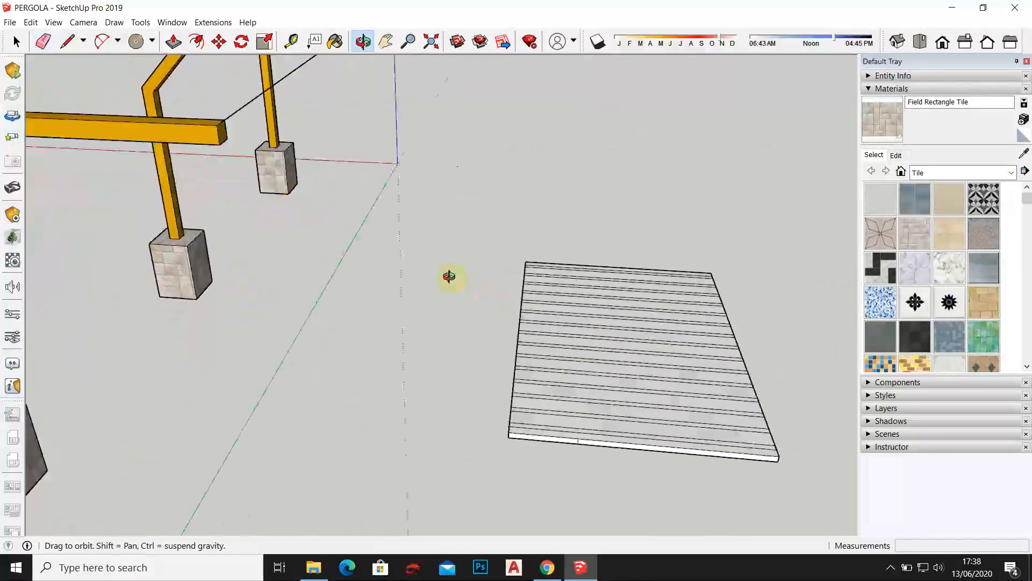
# Measure with the Line tool how far the end rafter drops below the roof panel on the finished pergola
pyautogui.scroll(-8, 387, 305)
pyautogui.scroll(3, 172, 149)
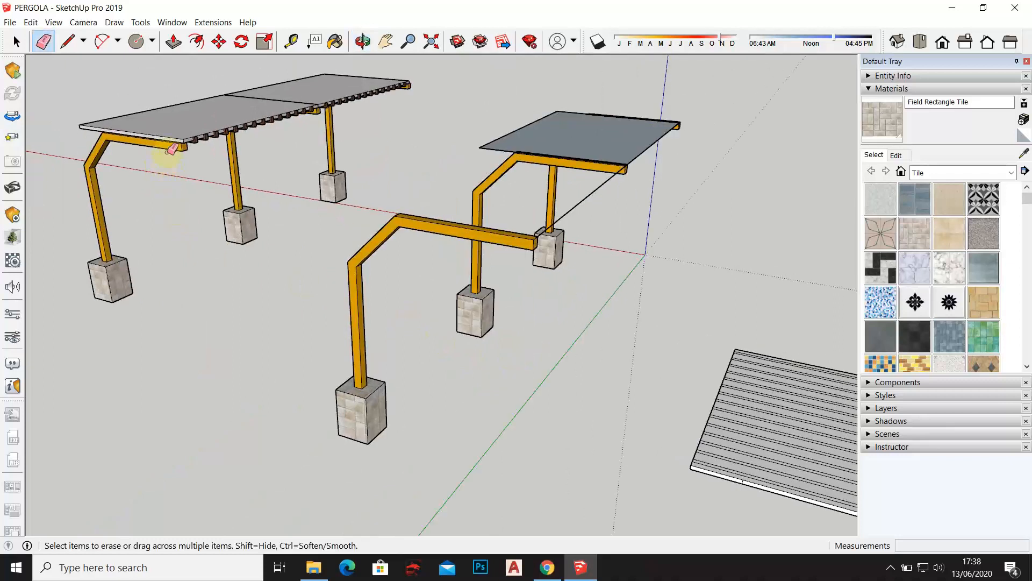
pyautogui.scroll(5, 188, 134)
pyautogui.moveTo(230, 179)
pyautogui.mouseDown(button='middle')
pyautogui.moveTo(211, 161)
pyautogui.moveTo(210, 122)
pyautogui.moveTo(219, 233)
pyautogui.mouseUp(button='middle')
pyautogui.click(66, 41)
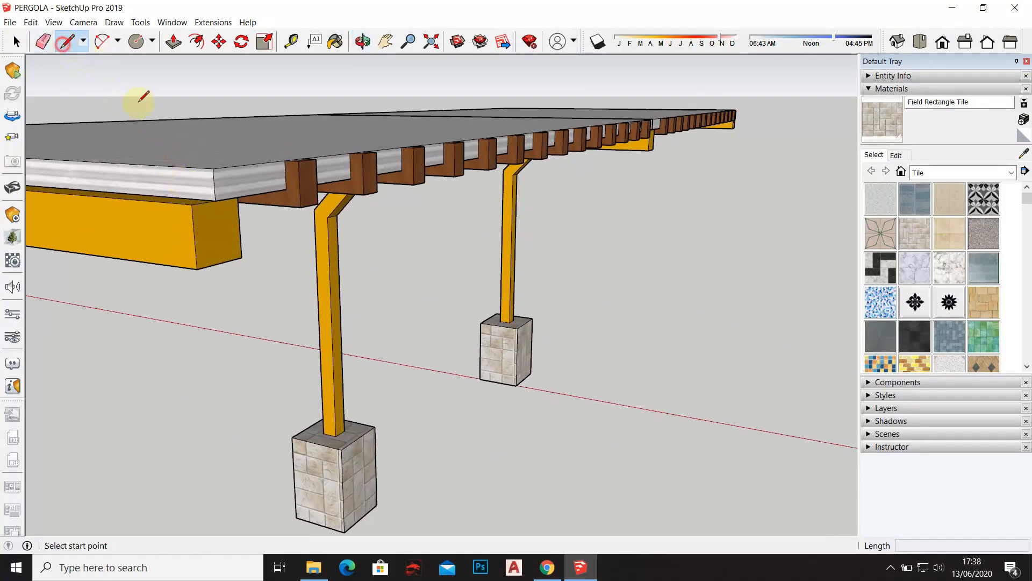
pyautogui.scroll(3, 276, 215)
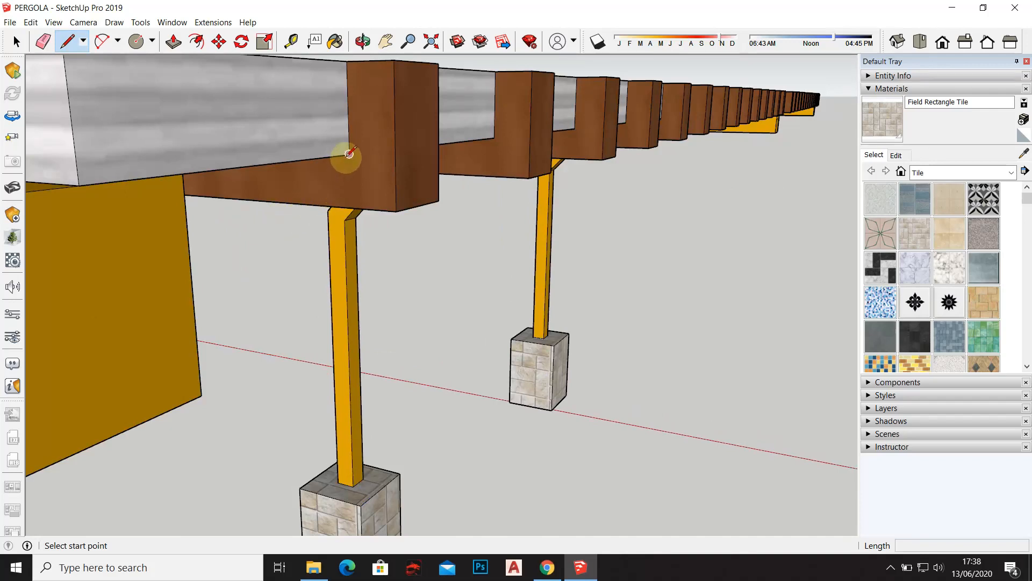
pyautogui.click(349, 154)
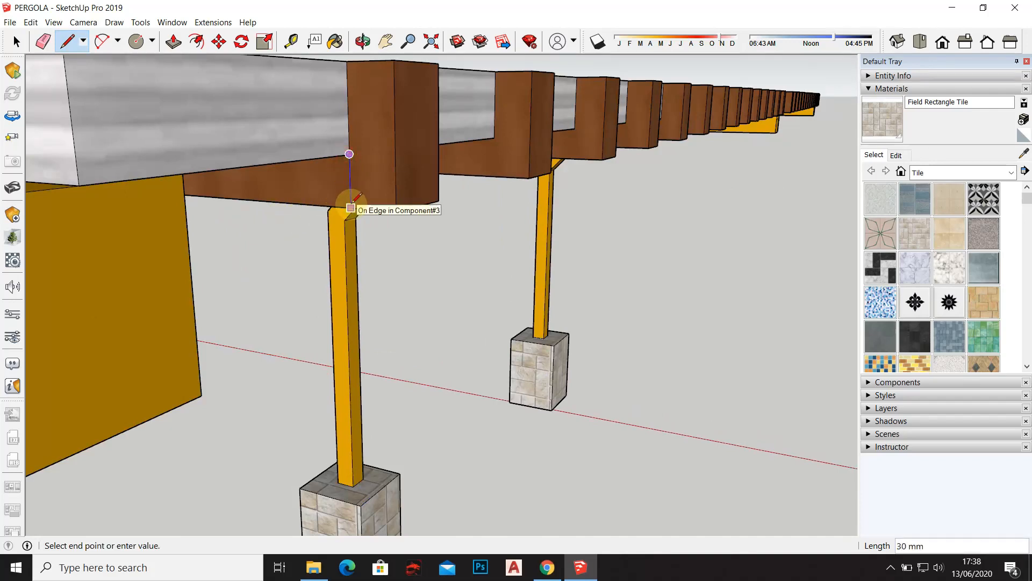
pyautogui.click(351, 208)
pyautogui.scroll(-10, 371, 210)
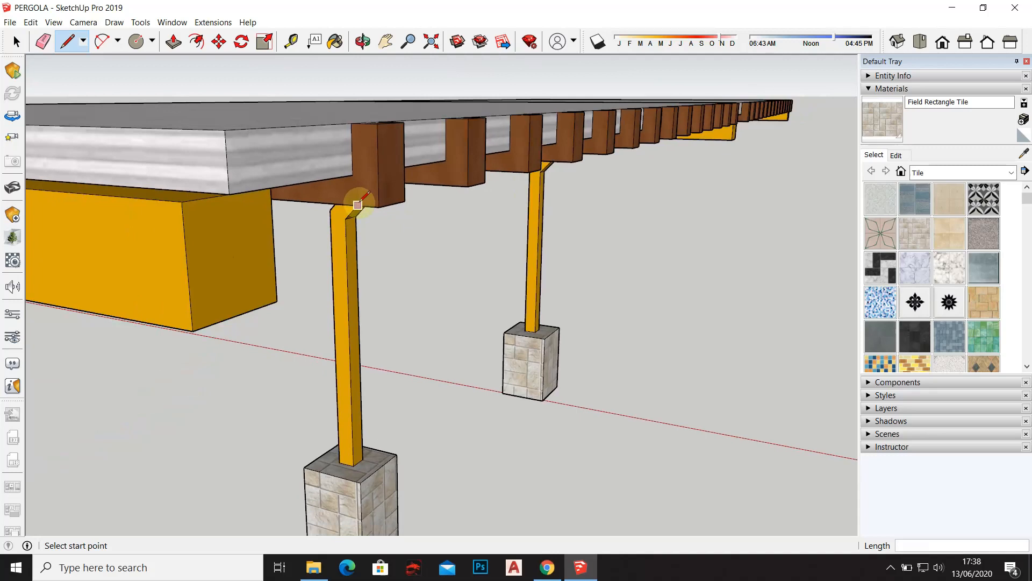
pyautogui.moveTo(455, 232); pyautogui.dragTo(444, 284, button='middle')
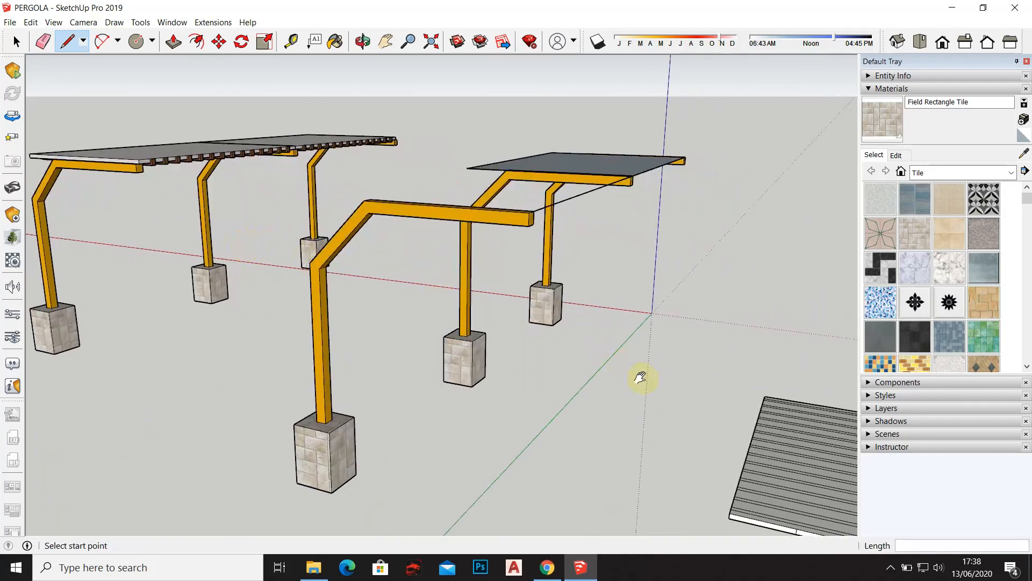
pyautogui.scroll(6, 640, 375)
pyautogui.scroll(4, 317, 238)
pyautogui.moveTo(309, 240); pyautogui.dragTo(359, 281, button='middle')
pyautogui.click(171, 42)
pyautogui.moveTo(253, 172); pyautogui.dragTo(365, 301, button='middle')
pyautogui.scroll(3, 466, 428)
pyautogui.scroll(3, 466, 427)
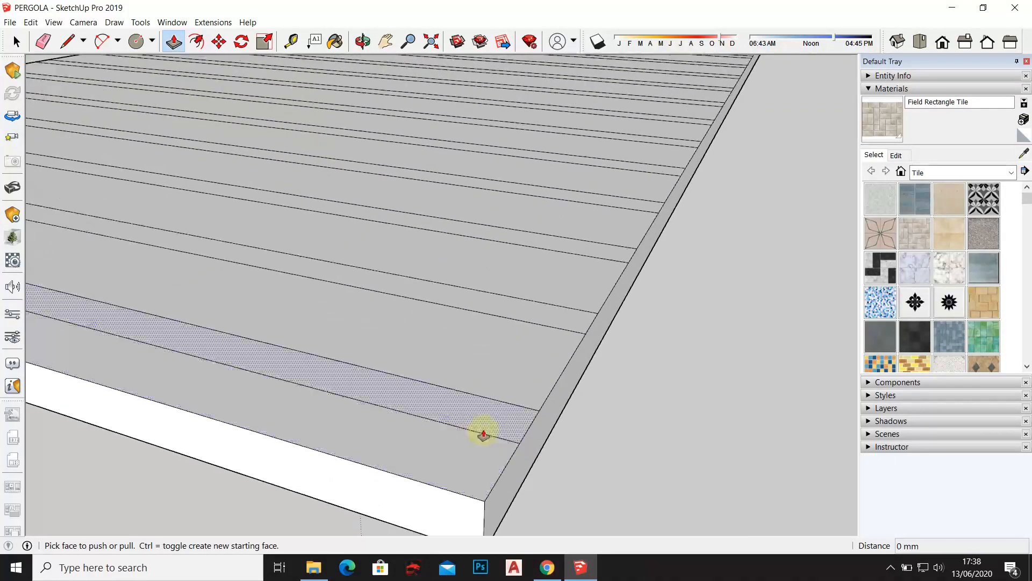
pyautogui.click(485, 430)
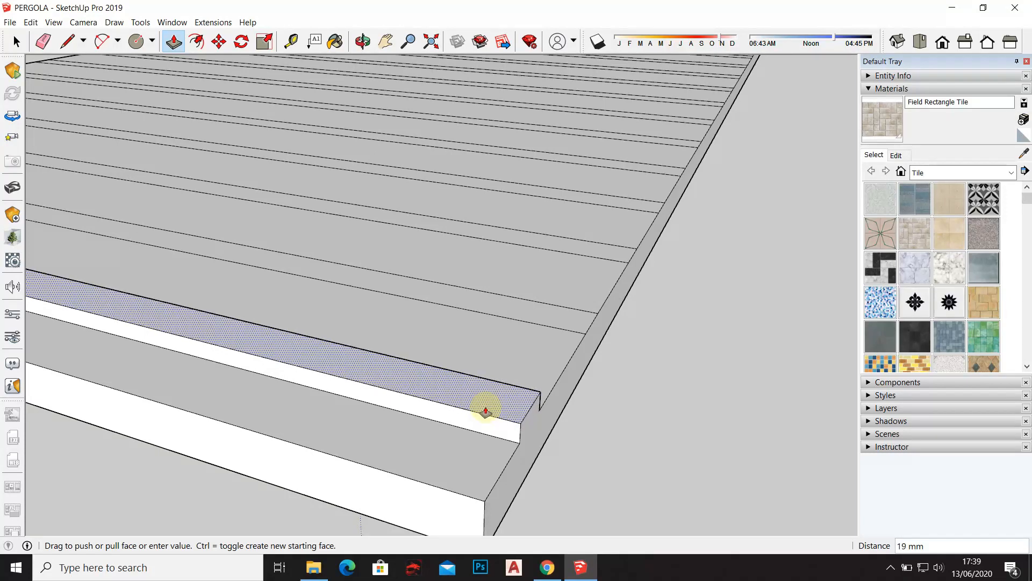
pyautogui.press('Escape')
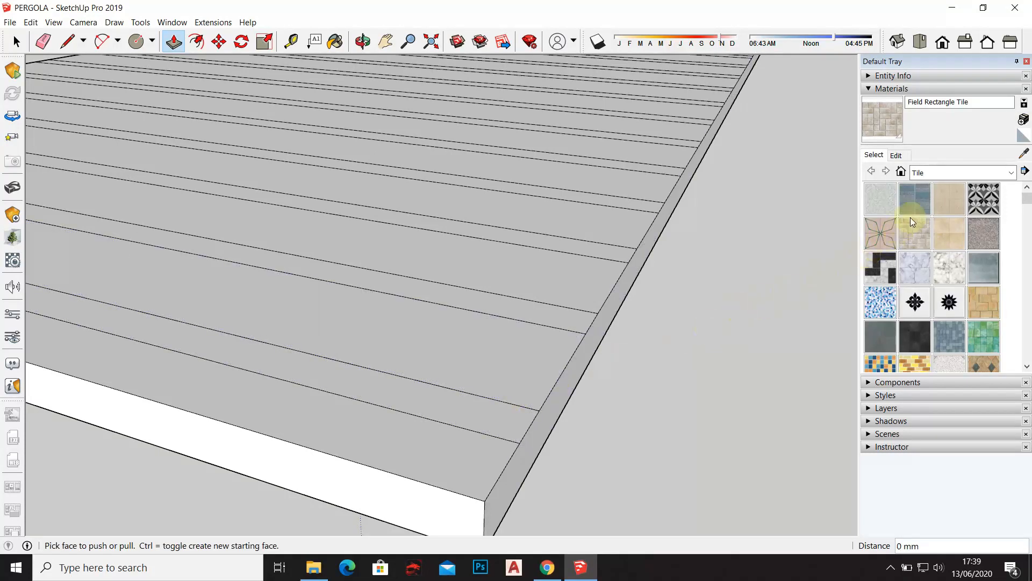
# Paint the first narrow strip at the panel's near end with Wood Cherry Original from the Wood materials
pyautogui.click(937, 173)
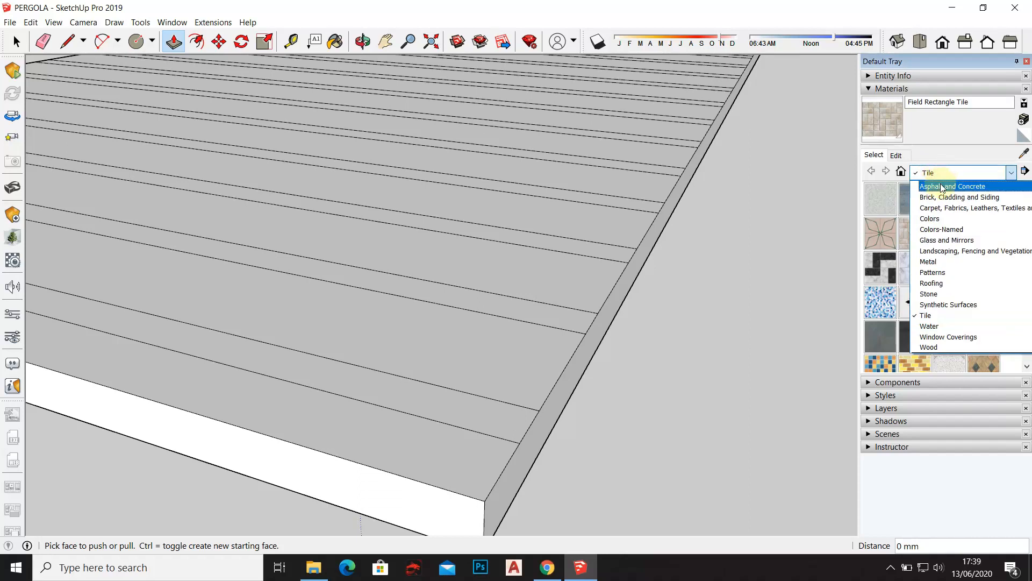
pyautogui.click(951, 347)
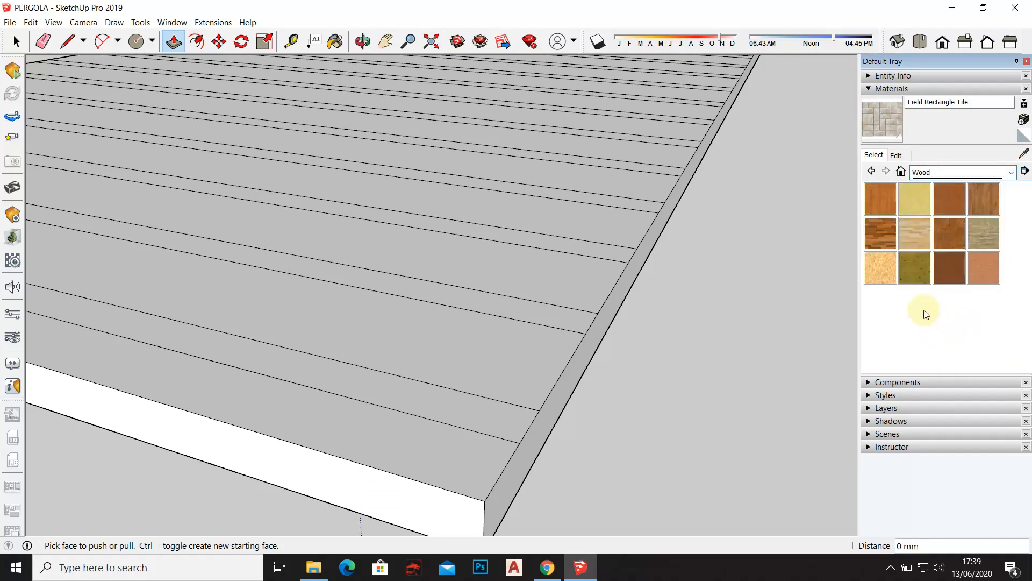
pyautogui.click(953, 199)
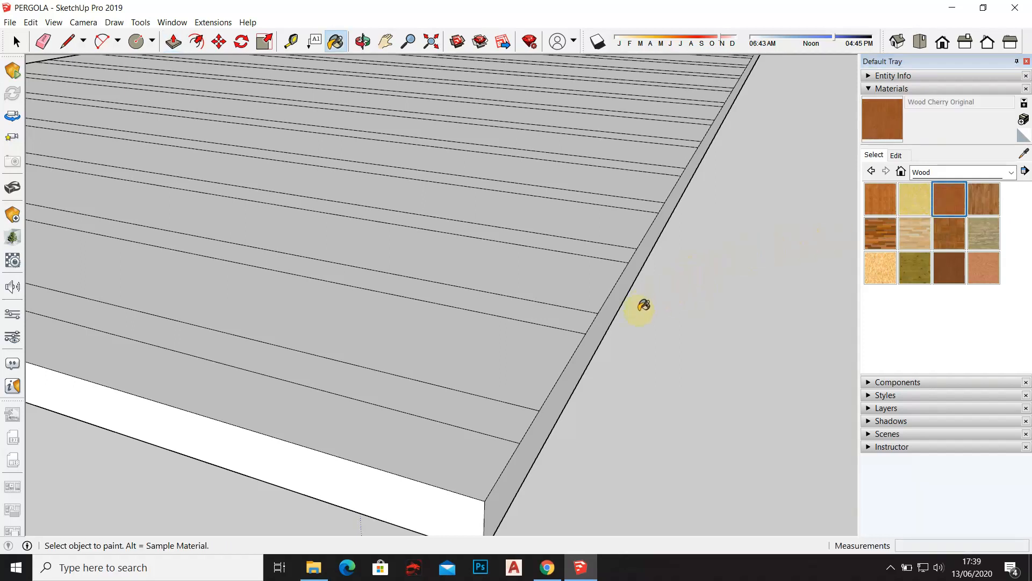
pyautogui.scroll(-3, 639, 311)
pyautogui.moveTo(538, 315); pyautogui.dragTo(503, 372, button='middle')
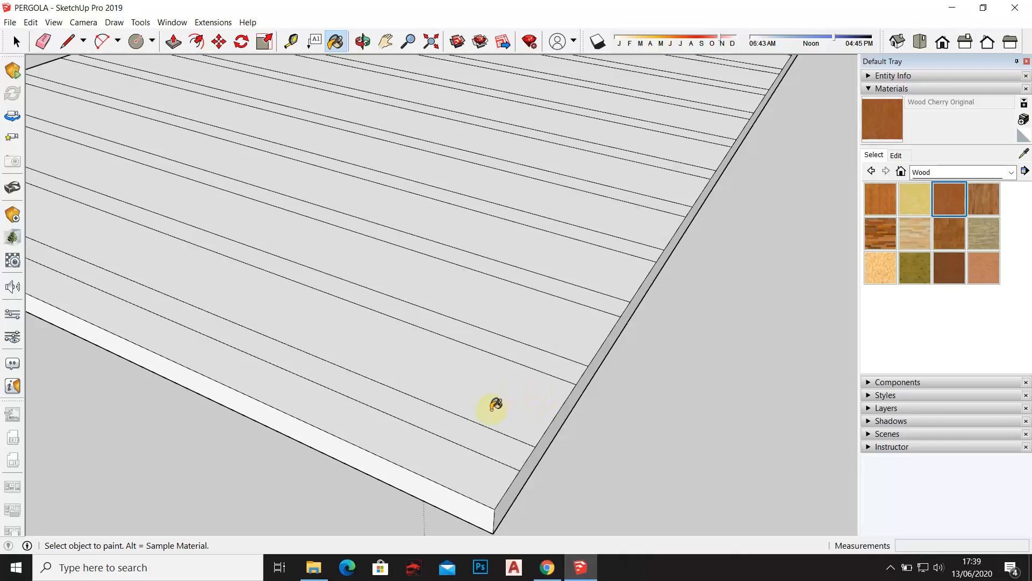
pyautogui.click(466, 433)
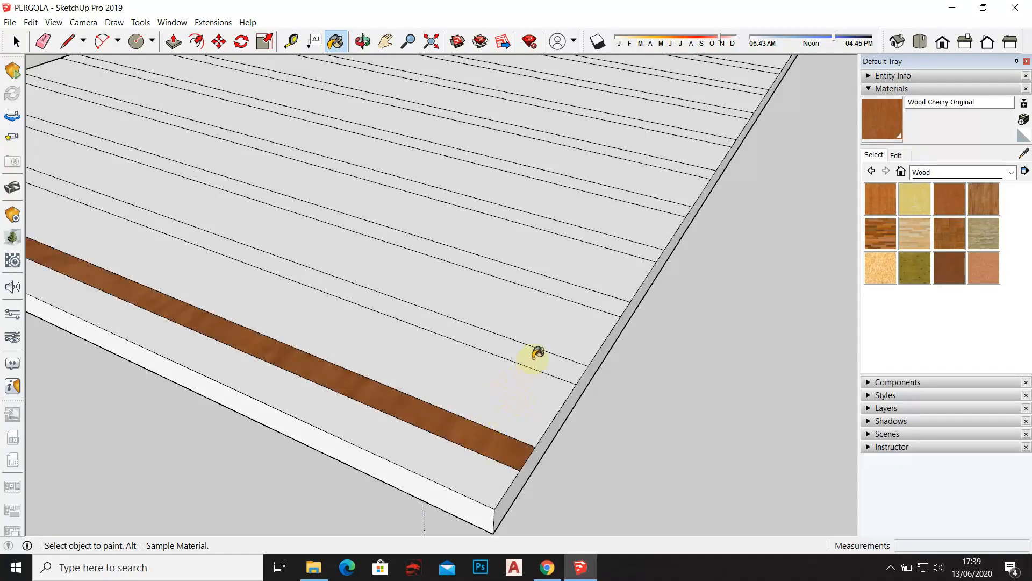
# Paint the next seven narrow strips along the panel with Wood Cherry Original, leaving the wide gaps unpainted
pyautogui.click(536, 355)
pyautogui.click(582, 293)
pyautogui.click(609, 238)
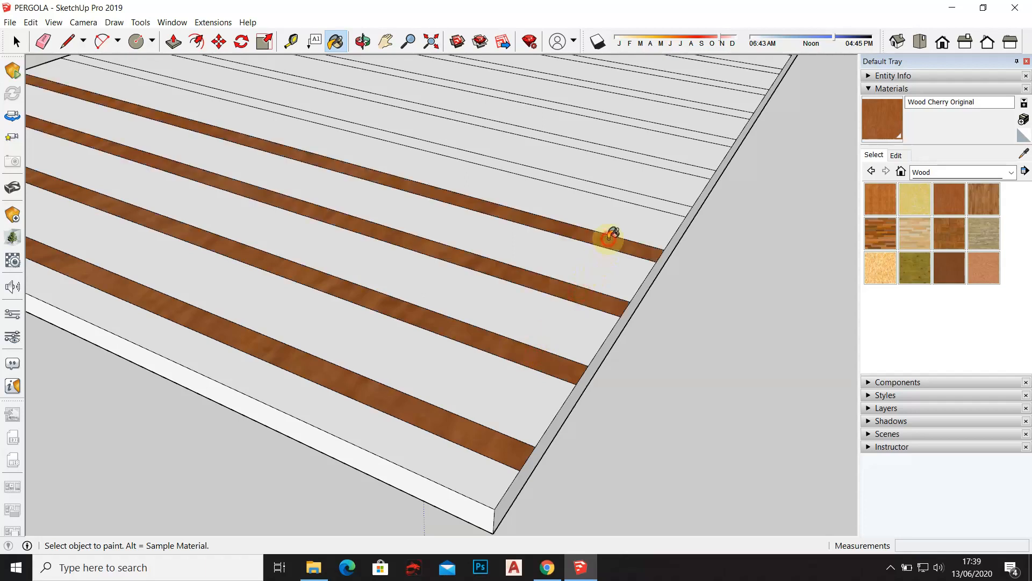
pyautogui.click(646, 195)
pyautogui.click(662, 160)
pyautogui.keyDown('shift'); pyautogui.moveTo(663, 159); pyautogui.dragTo(403, 423, button='middle'); pyautogui.keyUp('shift')
pyautogui.click(493, 335)
pyautogui.click(522, 300)
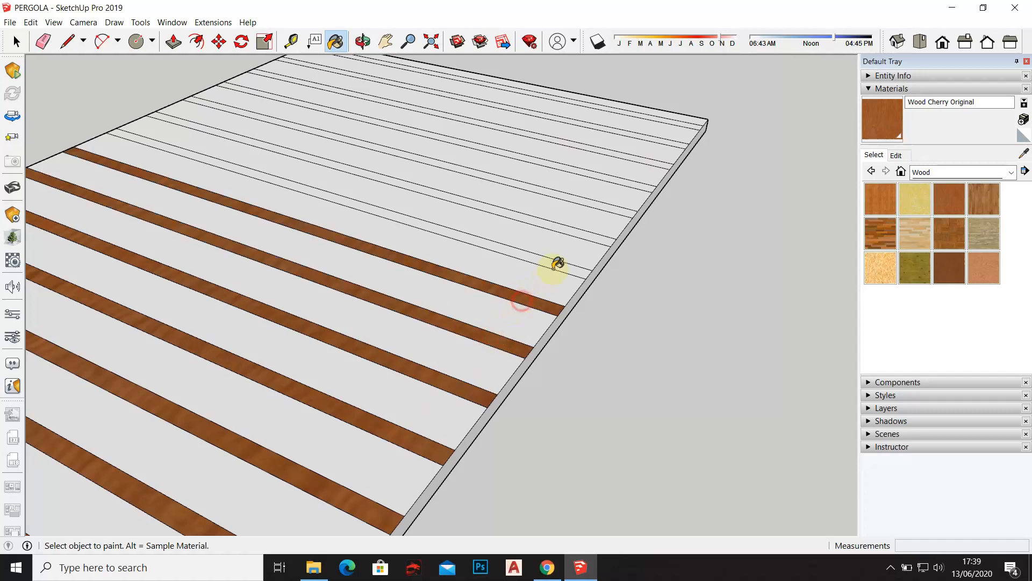
# Paint the remaining seven narrow strips up to the panel's far end with Wood Cherry Original
pyautogui.click(557, 264)
pyautogui.click(592, 234)
pyautogui.click(613, 207)
pyautogui.scroll(2, 638, 156)
pyautogui.keyDown('shift'); pyautogui.moveTo(636, 154); pyautogui.dragTo(541, 286, button='middle'); pyautogui.keyUp('shift')
pyautogui.scroll(1, 540, 287)
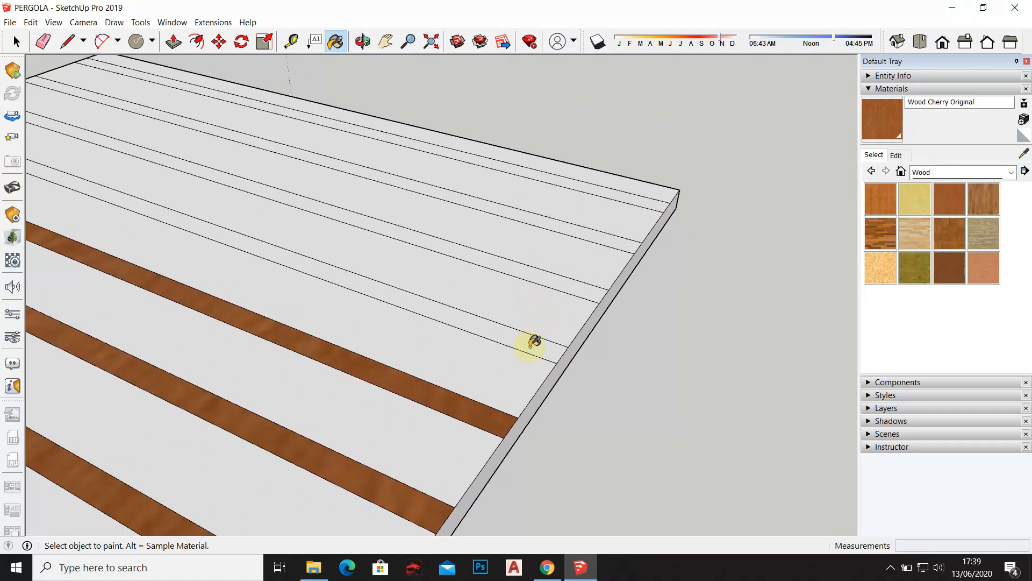
pyautogui.click(534, 342)
pyautogui.click(580, 282)
pyautogui.click(603, 239)
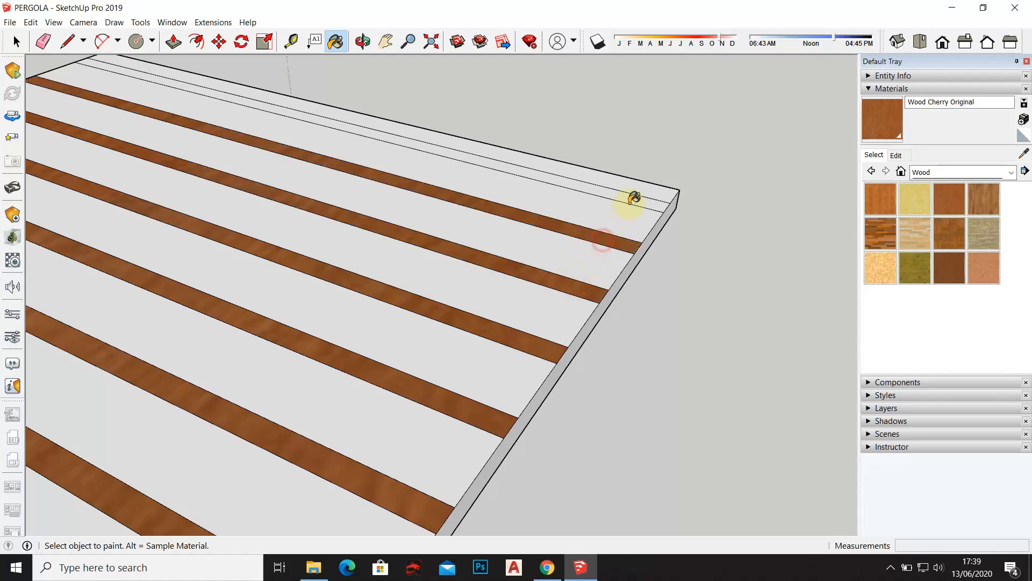
pyautogui.click(630, 195)
# Push/Pull the first wood strip at the panel's near end up 30 mm
pyautogui.scroll(-3, 611, 221)
pyautogui.moveTo(535, 295)
pyautogui.mouseDown(button='middle')
pyautogui.moveTo(591, 214)
pyautogui.moveTo(537, 258)
pyautogui.mouseUp(button='middle')
pyautogui.click(174, 41)
pyautogui.scroll(5, 491, 477)
pyautogui.moveTo(491, 477); pyautogui.dragTo(486, 417, button='middle')
pyautogui.moveTo(486, 418); pyautogui.dragTo(486, 407)
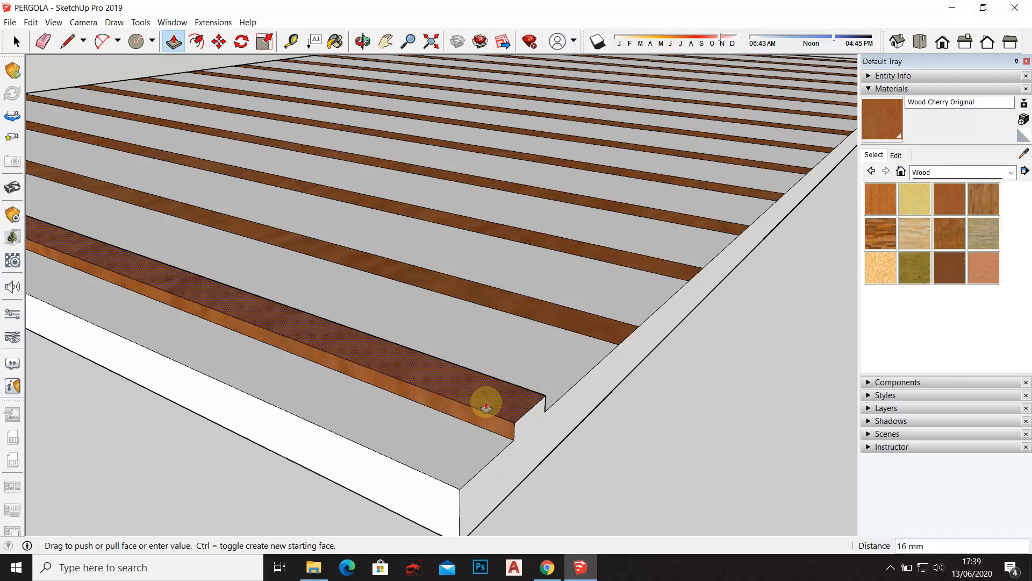
pyautogui.press('Return')
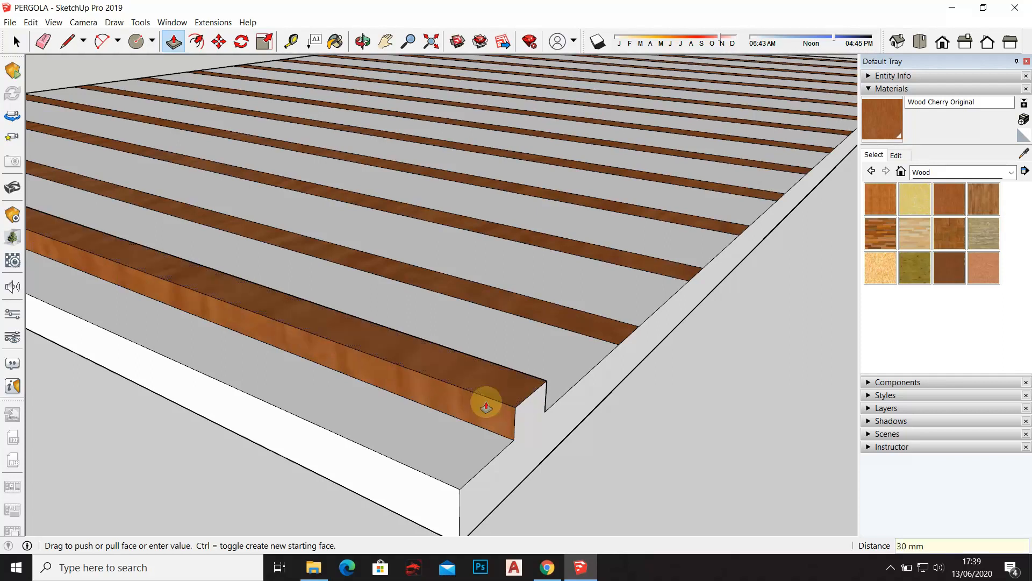
# Raise the second, third and fourth wood strips to the same height as the first rafter
pyautogui.scroll(-3, 487, 406)
pyautogui.moveTo(564, 361); pyautogui.dragTo(457, 373)
pyautogui.moveTo(457, 373); pyautogui.dragTo(521, 323, button='middle')
pyautogui.moveTo(521, 322); pyautogui.dragTo(411, 300)
pyautogui.moveTo(410, 299); pyautogui.dragTo(541, 318, button='middle')
pyautogui.moveTo(564, 304); pyautogui.dragTo(473, 294)
pyautogui.moveTo(531, 299); pyautogui.dragTo(598, 334, button='middle')
pyautogui.moveTo(693, 333); pyautogui.dragTo(694, 329)
pyautogui.hotkey('ctrl', 'z')
# Raise the fifth through eighth wood strips to the height of the rafters already extruded
pyautogui.moveTo(699, 354); pyautogui.dragTo(531, 388, button='middle')
pyautogui.scroll(3, 576, 362)
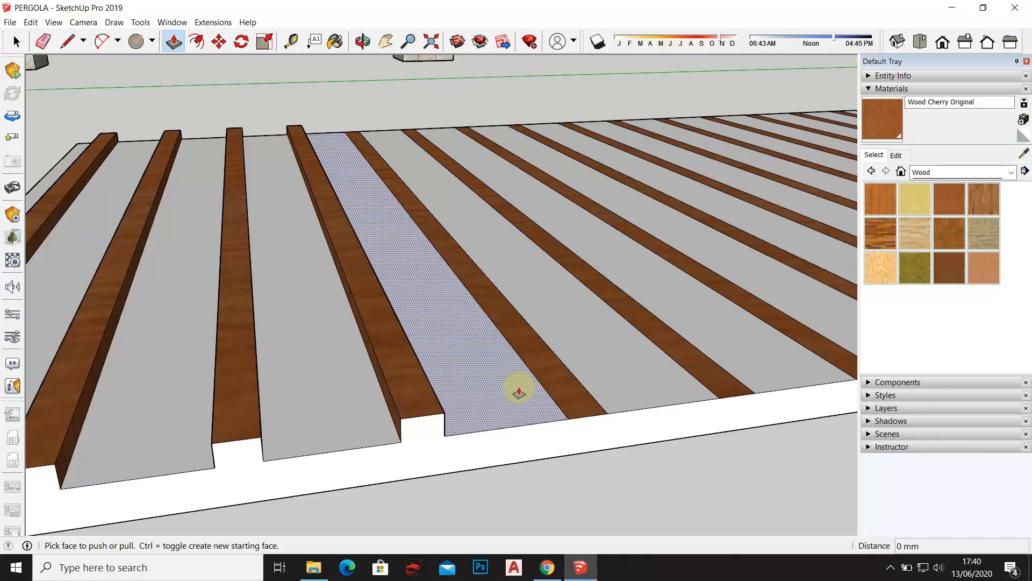
pyautogui.click(543, 370)
pyautogui.click(403, 351)
pyautogui.click(676, 347)
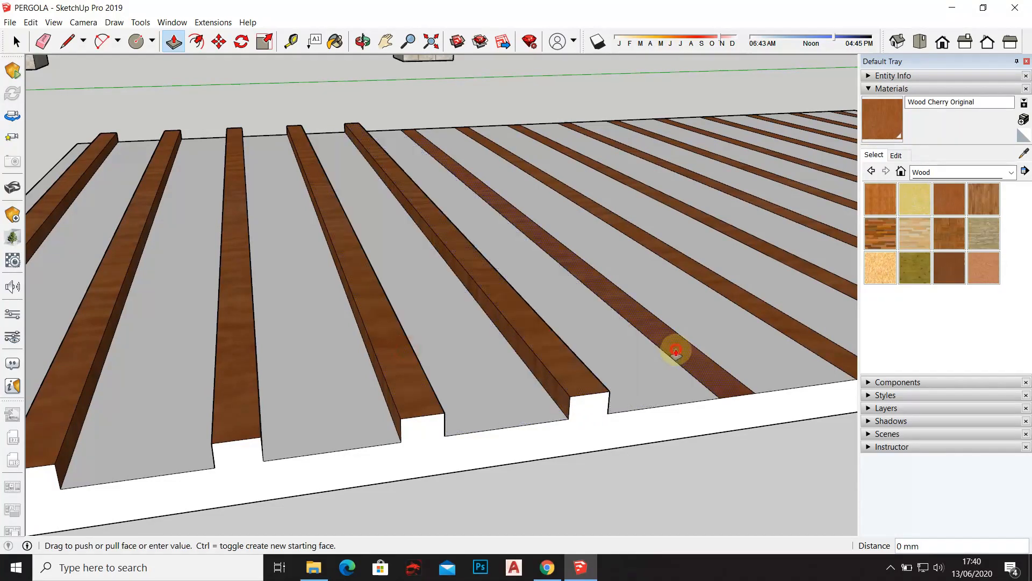
pyautogui.click(559, 336)
pyautogui.keyDown('shift'); pyautogui.moveTo(797, 348); pyautogui.dragTo(500, 345, button='middle'); pyautogui.keyUp('shift')
pyautogui.click(537, 332)
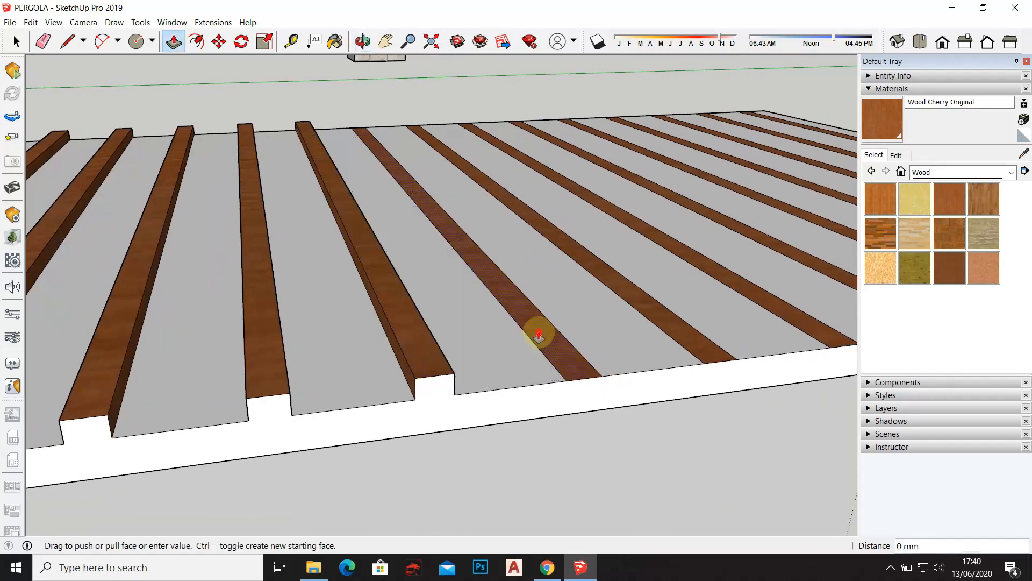
pyautogui.click(426, 319)
pyautogui.click(653, 307)
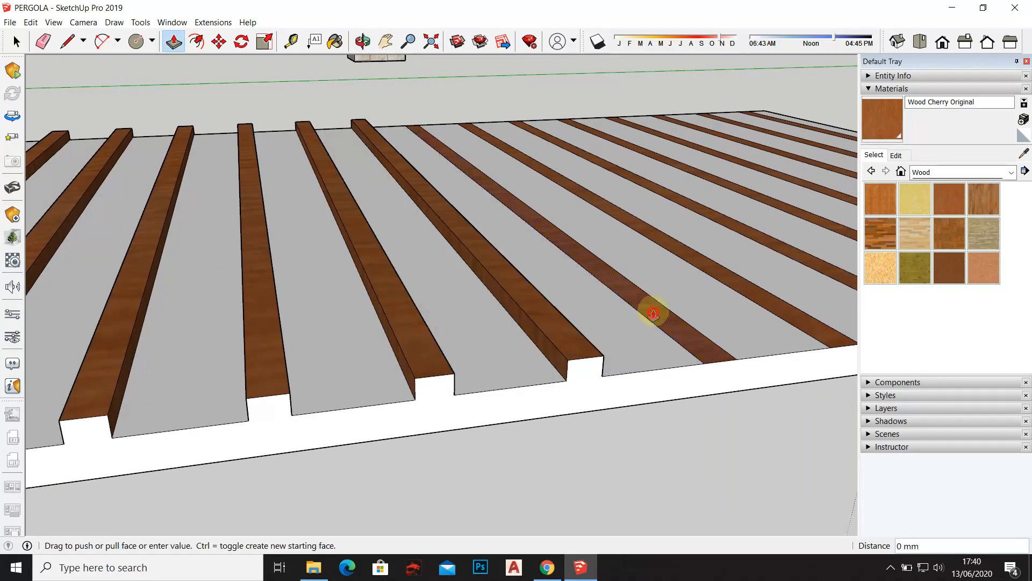
pyautogui.click(554, 312)
# Raise the ninth through twelfth wood strips 30 mm, matching each to its already extruded neighbour
pyautogui.moveTo(580, 314); pyautogui.dragTo(399, 327, button='middle')
pyautogui.click(540, 324)
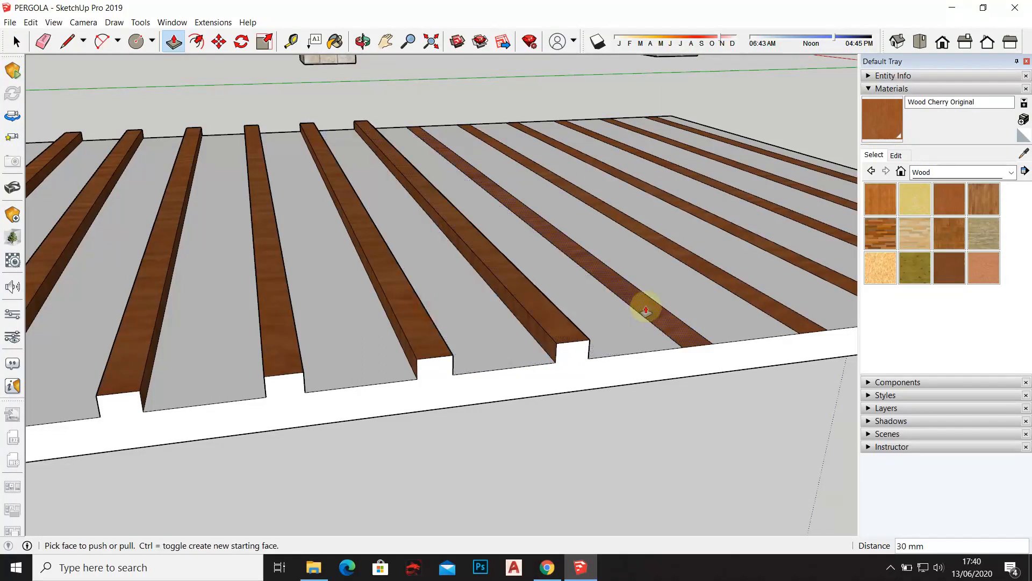
pyautogui.click(644, 301)
pyautogui.click(552, 305)
pyautogui.click(728, 285)
pyautogui.click(660, 293)
pyautogui.moveTo(660, 294); pyautogui.dragTo(555, 289, button='middle')
pyautogui.click(555, 288)
pyautogui.click(480, 291)
# Raise the last three wood strips to the height of the neighbouring rafters, completing the row across the panel
pyautogui.click(644, 269)
pyautogui.click(580, 274)
pyautogui.click(738, 265)
pyautogui.click(673, 265)
pyautogui.moveTo(674, 265)
pyautogui.mouseDown(button='middle')
pyautogui.moveTo(532, 295)
pyautogui.moveTo(661, 279)
pyautogui.mouseUp(button='middle')
pyautogui.click(647, 263)
pyautogui.click(592, 280)
pyautogui.moveTo(592, 280)
pyautogui.mouseDown(button='middle')
pyautogui.moveTo(405, 295)
pyautogui.moveTo(625, 284)
pyautogui.moveTo(650, 312)
pyautogui.moveTo(725, 321)
pyautogui.moveTo(339, 290)
pyautogui.moveTo(389, 267)
pyautogui.mouseUp(button='middle')
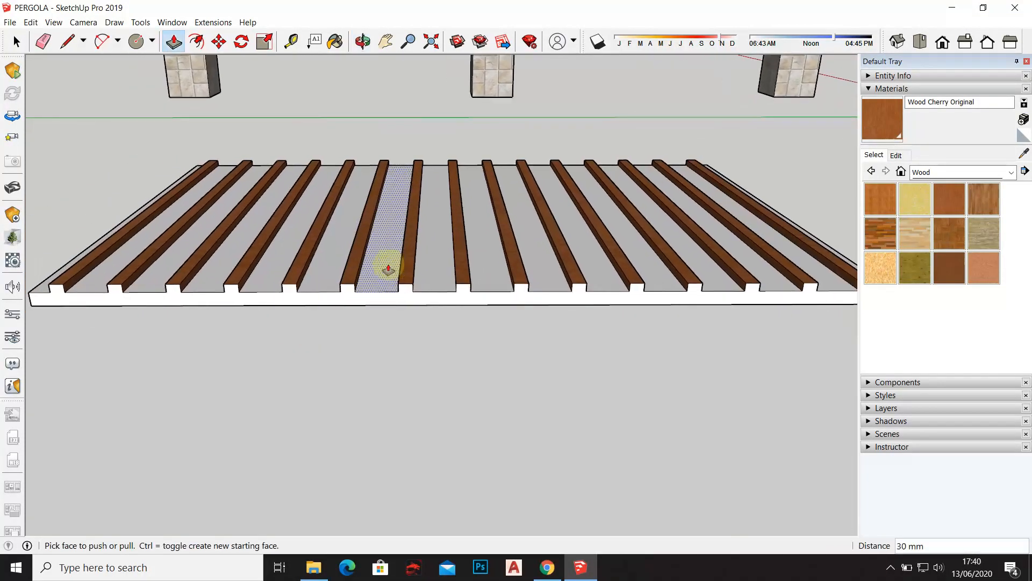
# Draw a line along the panel's upper side edge from the first to the last rafter, separating the rafter ends from the panel side
pyautogui.click(73, 45)
pyautogui.scroll(2, 70, 295)
pyautogui.moveTo(69, 295); pyautogui.dragTo(191, 295, button='middle')
pyautogui.scroll(2, 187, 292)
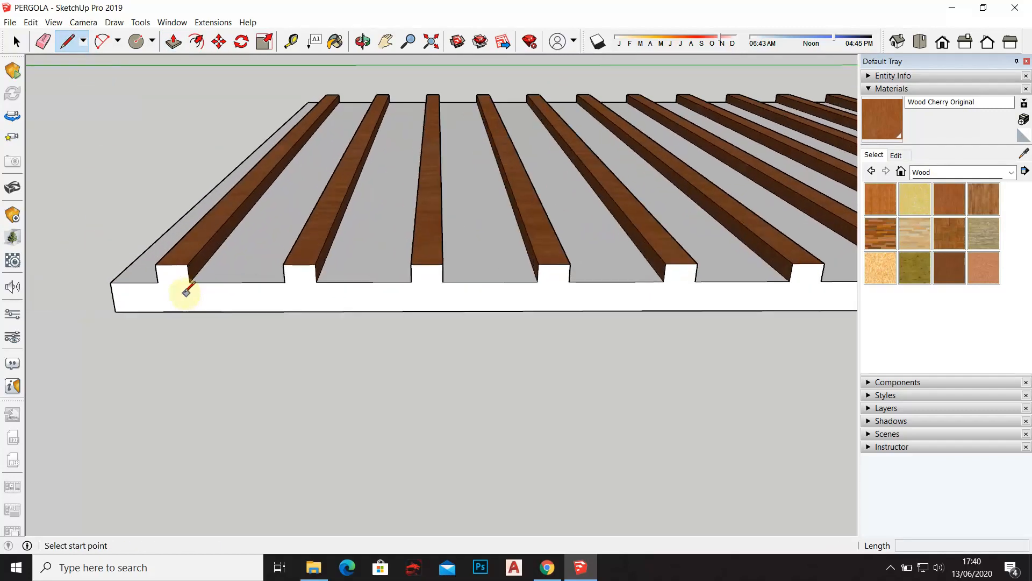
pyautogui.scroll(1, 186, 292)
pyautogui.click(151, 278)
pyautogui.scroll(-4, 153, 274)
pyautogui.moveTo(300, 277); pyautogui.dragTo(645, 275, button='middle')
pyautogui.scroll(3, 774, 266)
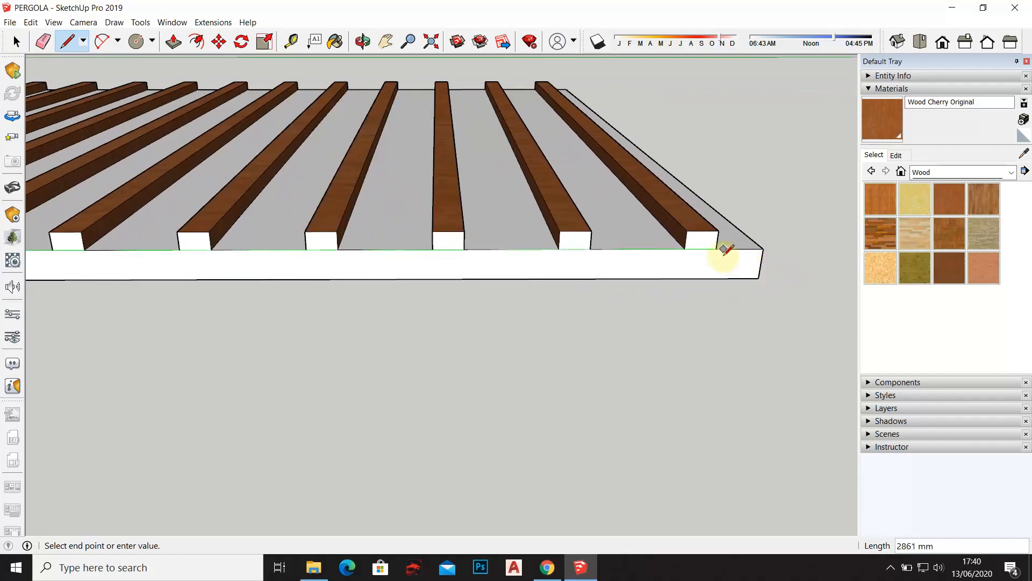
pyautogui.click(717, 248)
pyautogui.scroll(3, 696, 252)
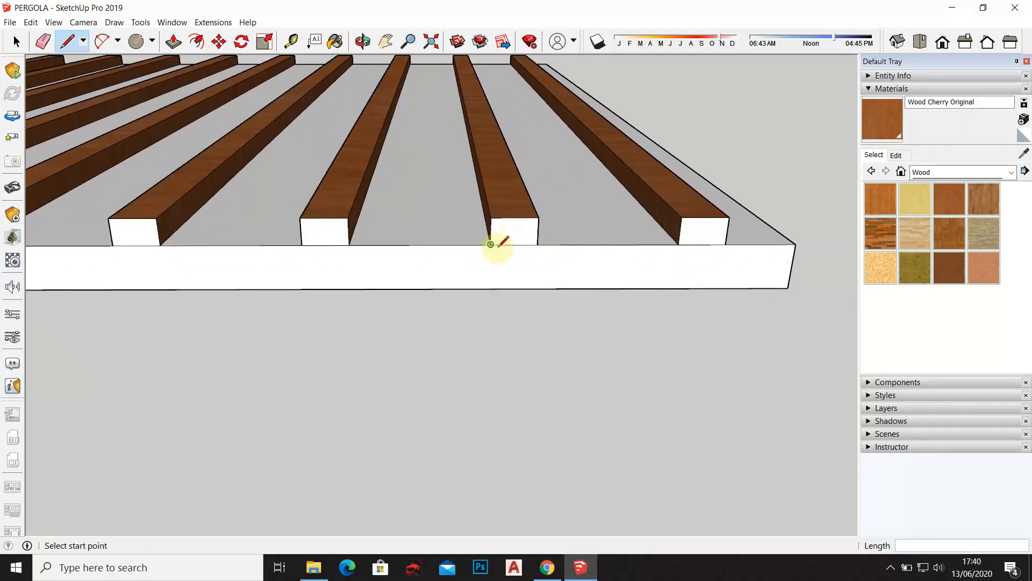
pyautogui.scroll(-2, 492, 245)
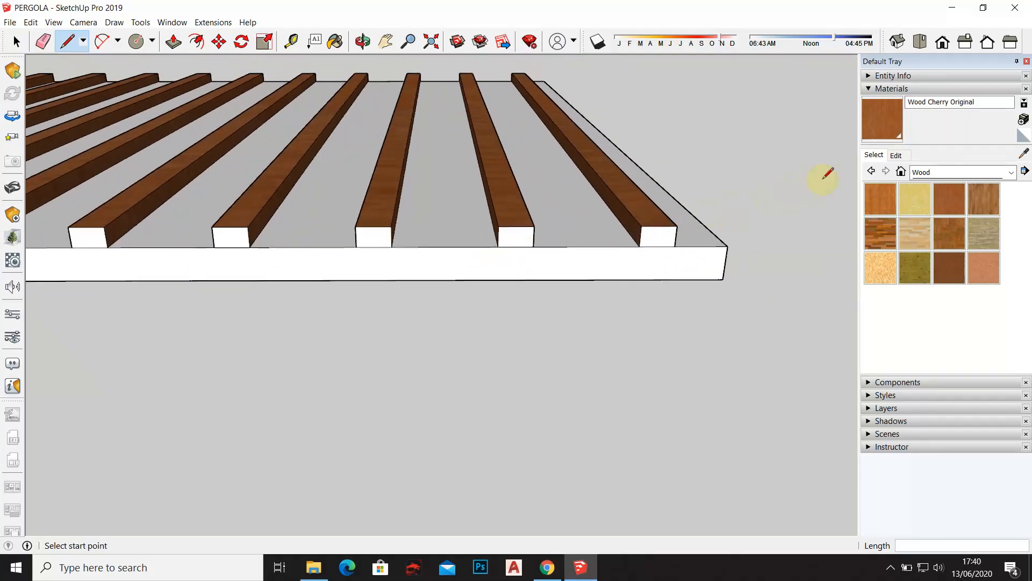
# Paint the end faces of all the rafters along this side of the panel with Wood Cherry Original
pyautogui.click(335, 42)
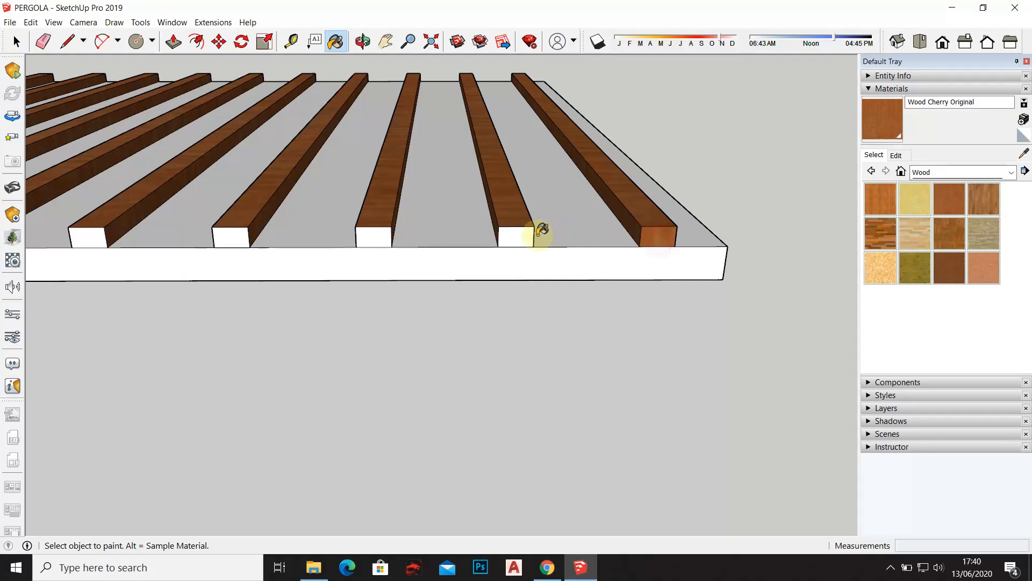
pyautogui.keyDown('shift'); pyautogui.moveTo(99, 232); pyautogui.dragTo(458, 221, button='middle'); pyautogui.keyUp('shift')
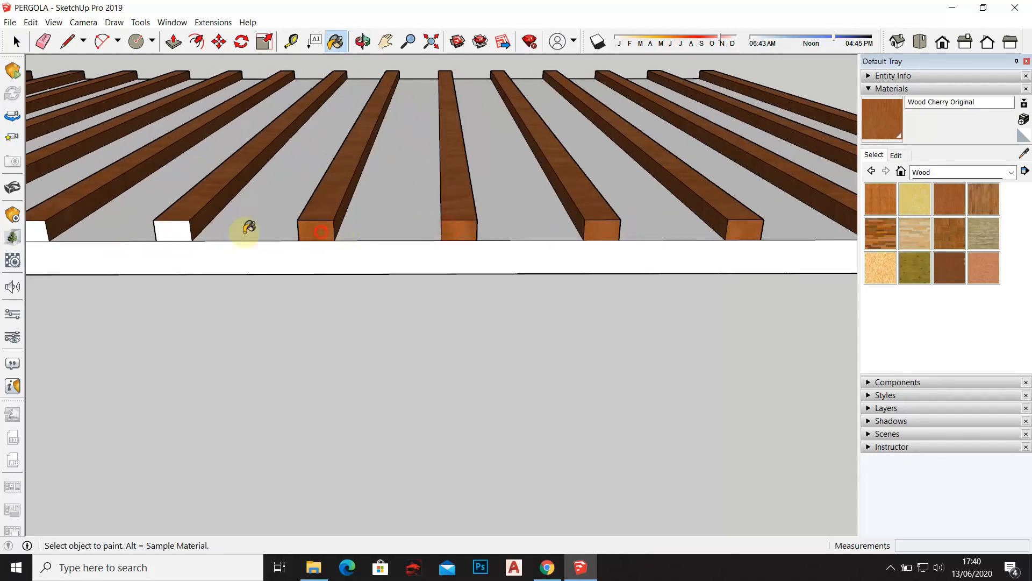
pyautogui.keyDown('shift'); pyautogui.moveTo(178, 228); pyautogui.dragTo(583, 230, button='middle'); pyautogui.keyUp('shift')
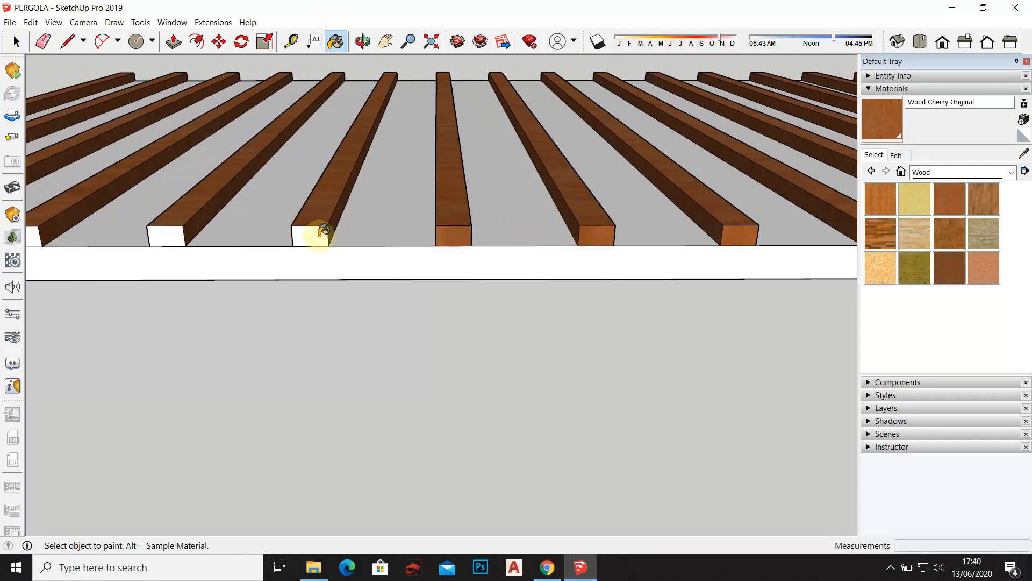
pyautogui.click(165, 232)
pyautogui.keyDown('shift'); pyautogui.moveTo(167, 231); pyautogui.dragTo(600, 236, button='middle'); pyautogui.keyUp('shift')
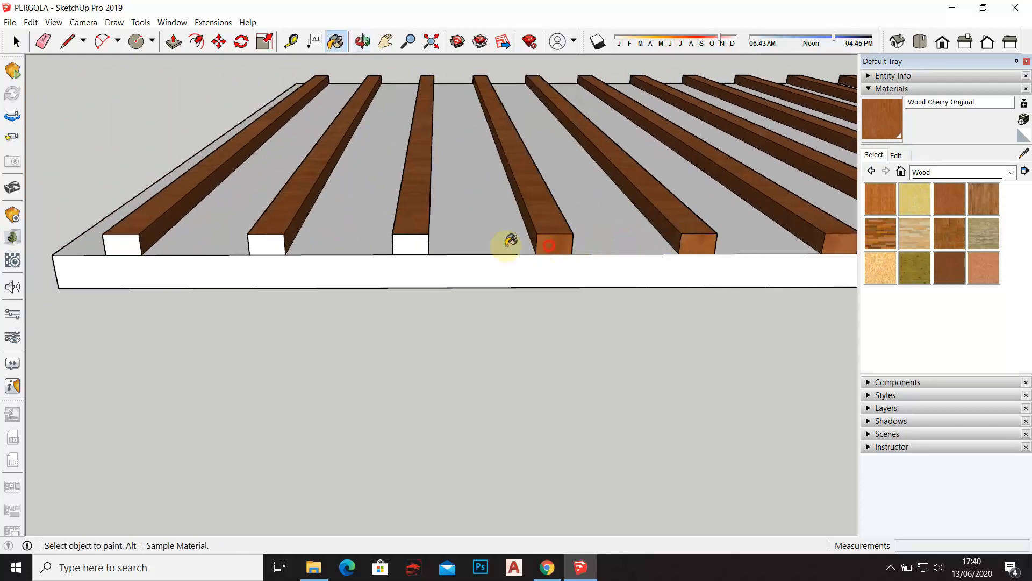
pyautogui.click(137, 237)
pyautogui.scroll(-4, 258, 249)
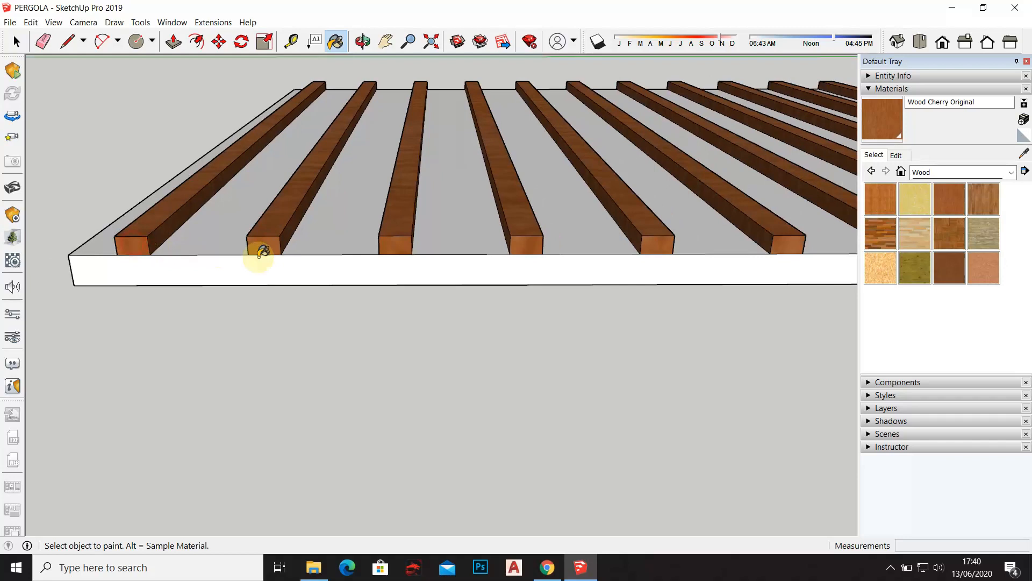
# Draw a line along the panel's opposite upper side edge across all the rafters, separating their ends from the panel side
pyautogui.moveTo(265, 219)
pyautogui.mouseDown(button='middle')
pyautogui.moveTo(742, 307)
pyautogui.moveTo(601, 280)
pyautogui.moveTo(565, 300)
pyautogui.mouseUp(button='middle')
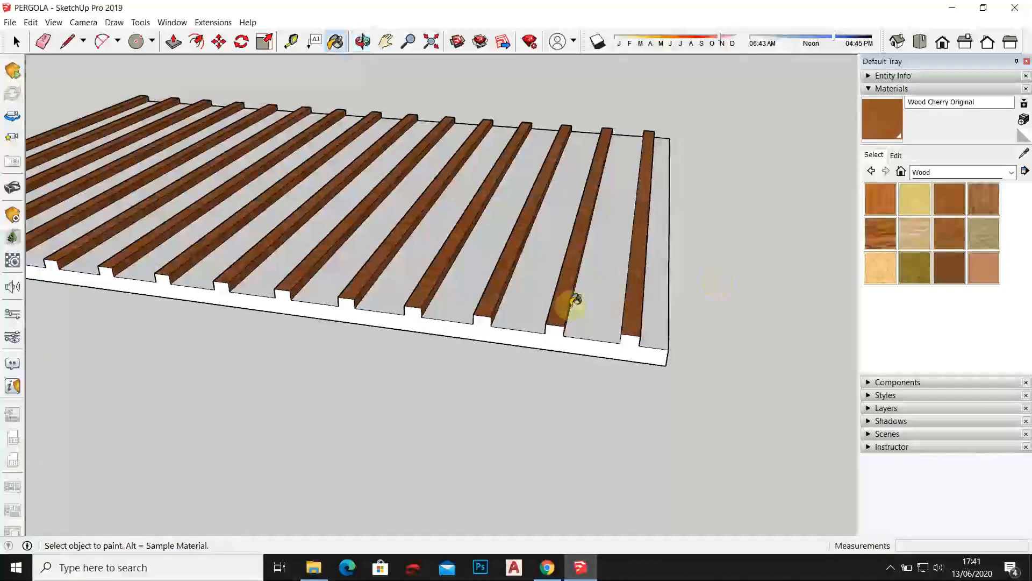
pyautogui.click(67, 48)
pyautogui.scroll(3, 640, 347)
pyautogui.click(643, 337)
pyautogui.scroll(-1, 404, 317)
pyautogui.moveTo(404, 317); pyautogui.dragTo(315, 305, button='middle')
pyautogui.scroll(3, 239, 249)
pyautogui.moveTo(362, 279); pyautogui.dragTo(728, 285, button='middle')
# Paint the end faces of all the rafters on this opposite side of the panel with Wood Cherry Original
pyautogui.click(886, 126)
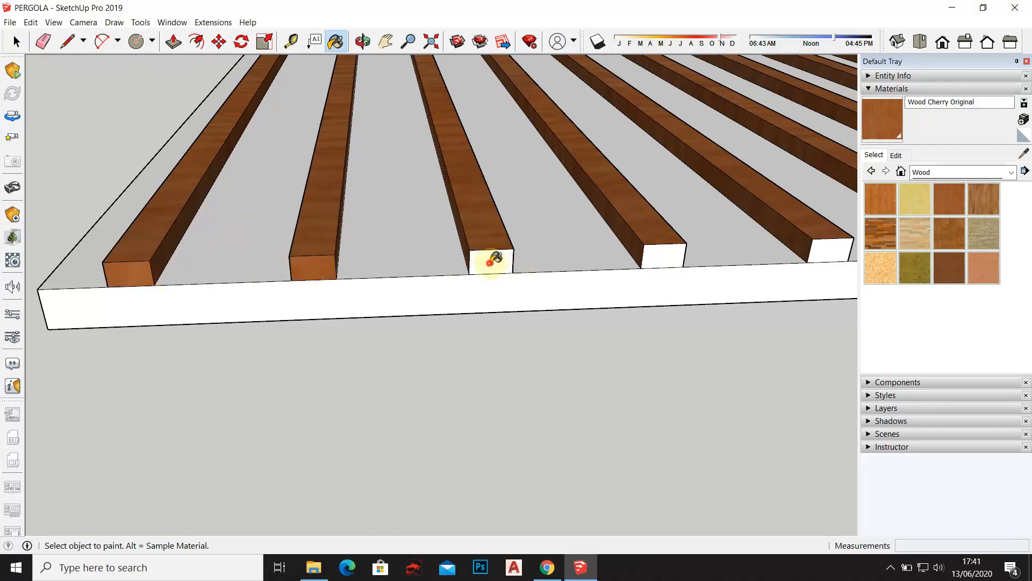
pyautogui.keyDown('shift'); pyautogui.moveTo(795, 242); pyautogui.dragTo(491, 250, button='middle'); pyautogui.keyUp('shift')
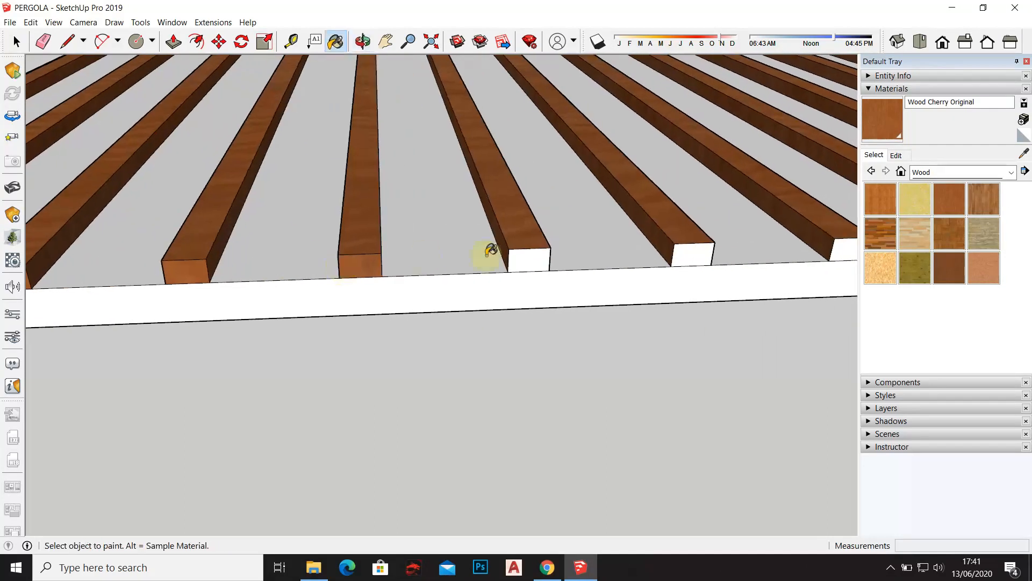
pyautogui.moveTo(843, 243); pyautogui.dragTo(587, 228, button='middle')
pyautogui.moveTo(772, 231); pyautogui.dragTo(476, 240, button='middle')
pyautogui.moveTo(791, 236)
pyautogui.mouseDown(button='middle')
pyautogui.moveTo(398, 270)
pyautogui.moveTo(550, 261)
pyautogui.mouseUp(button='middle')
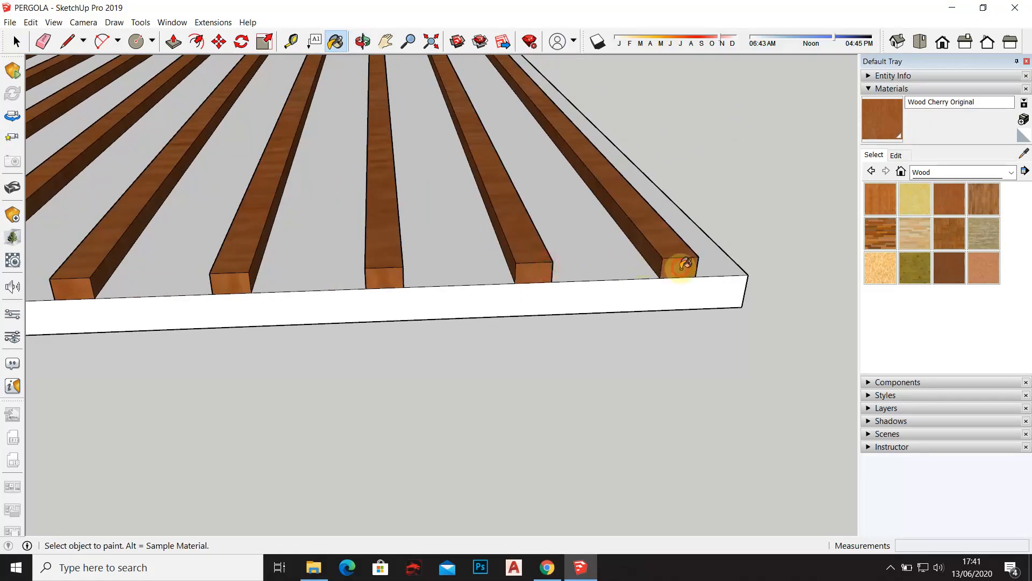
# Measure how far the rafter ends project beyond the roof panel on the finished reference pergola
pyautogui.scroll(-5, 672, 264)
pyautogui.moveTo(698, 282)
pyautogui.mouseDown(button='middle')
pyautogui.moveTo(468, 272)
pyautogui.moveTo(299, 288)
pyautogui.moveTo(555, 254)
pyautogui.moveTo(445, 329)
pyautogui.moveTo(450, 304)
pyautogui.mouseUp(button='middle')
pyautogui.scroll(5, 364, 285)
pyautogui.scroll(-5, 451, 304)
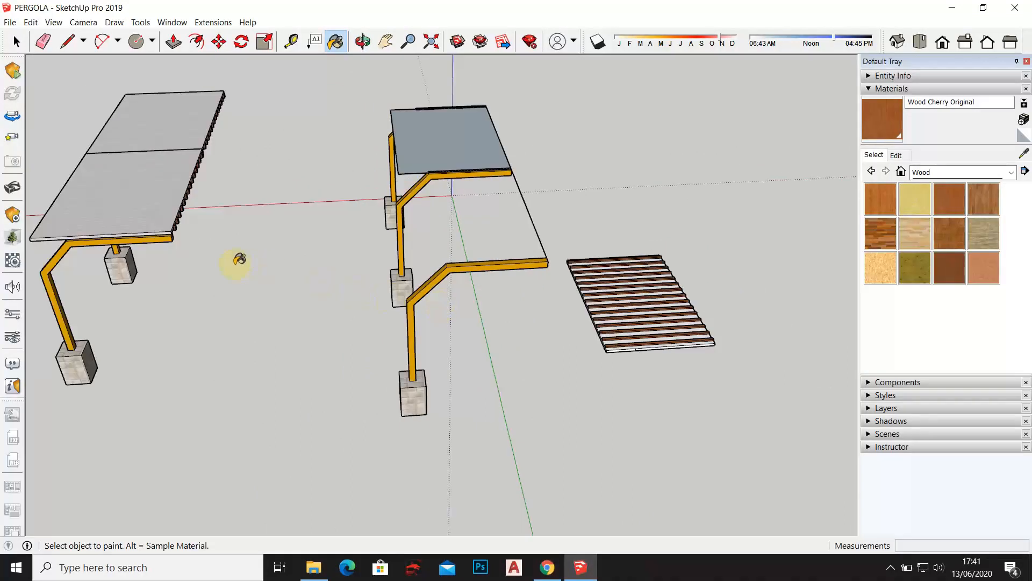
pyautogui.scroll(8, 244, 200)
pyautogui.moveTo(214, 221); pyautogui.dragTo(232, 107, button='middle')
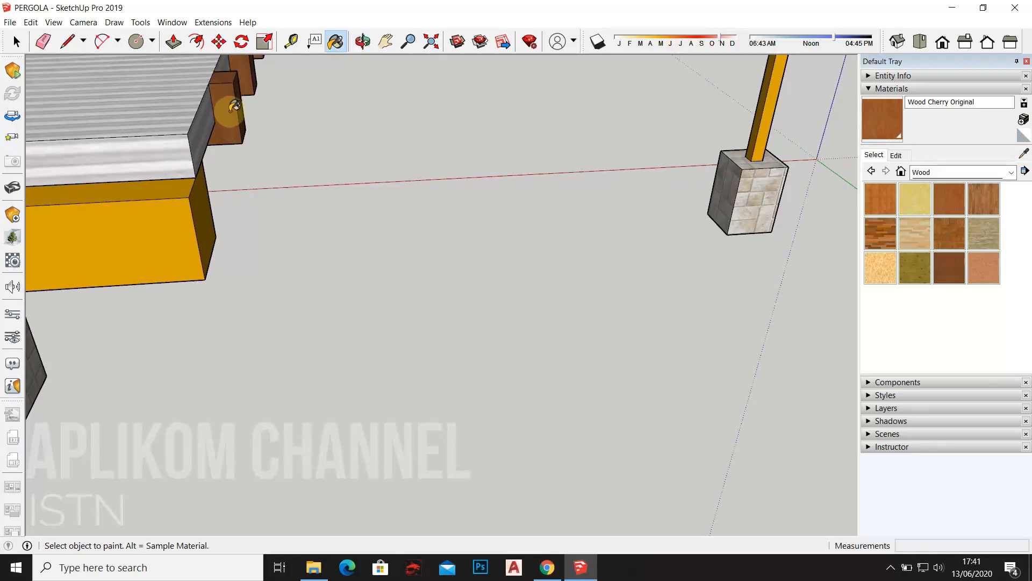
pyautogui.scroll(-6, 267, 150)
pyautogui.scroll(4, 322, 172)
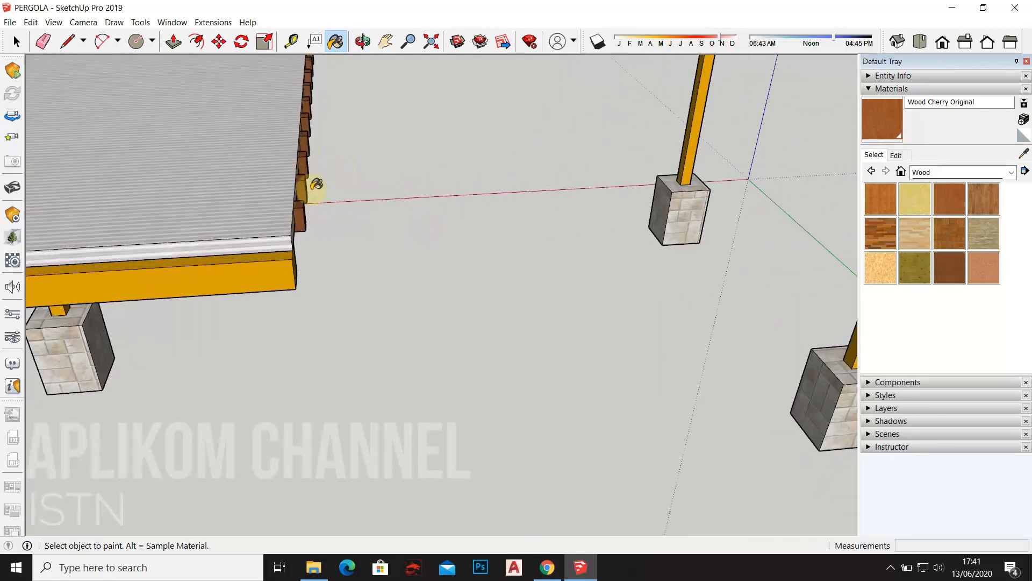
pyautogui.click(67, 41)
pyautogui.moveTo(287, 269); pyautogui.dragTo(269, 238, button='middle')
pyautogui.click(281, 259)
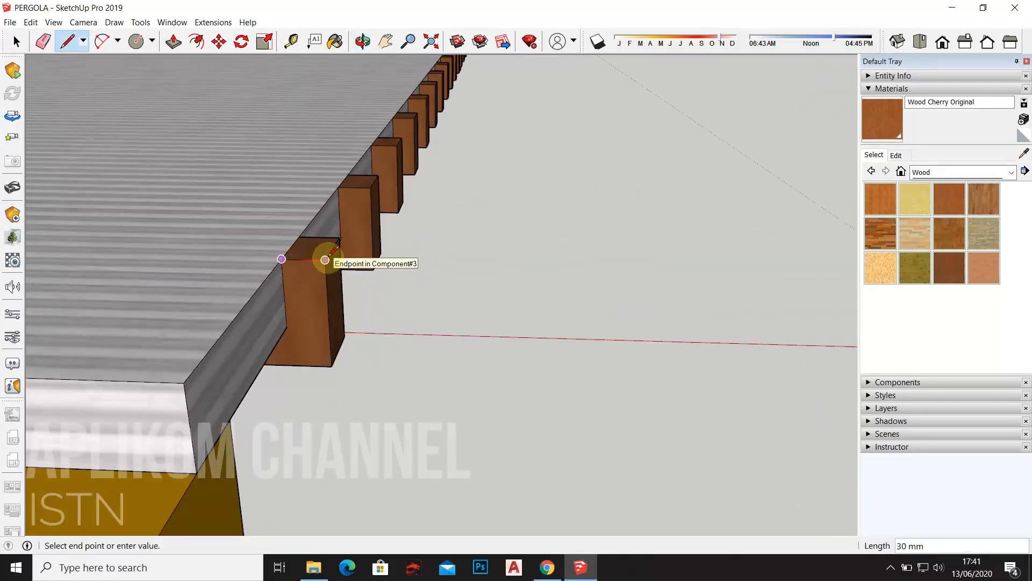
pyautogui.press('Escape')
pyautogui.scroll(-8, 350, 242)
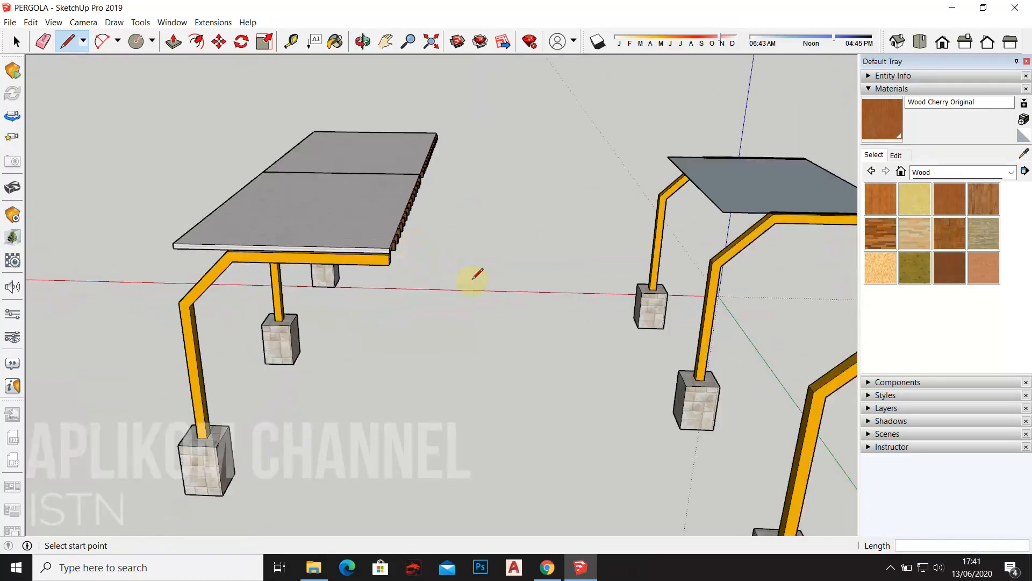
pyautogui.keyDown('shift'); pyautogui.moveTo(472, 277); pyautogui.dragTo(386, 325, button='middle'); pyautogui.keyUp('shift')
# Extrude the end face of the first rafter 30 mm outward beyond the panel's side
pyautogui.scroll(10, 576, 404)
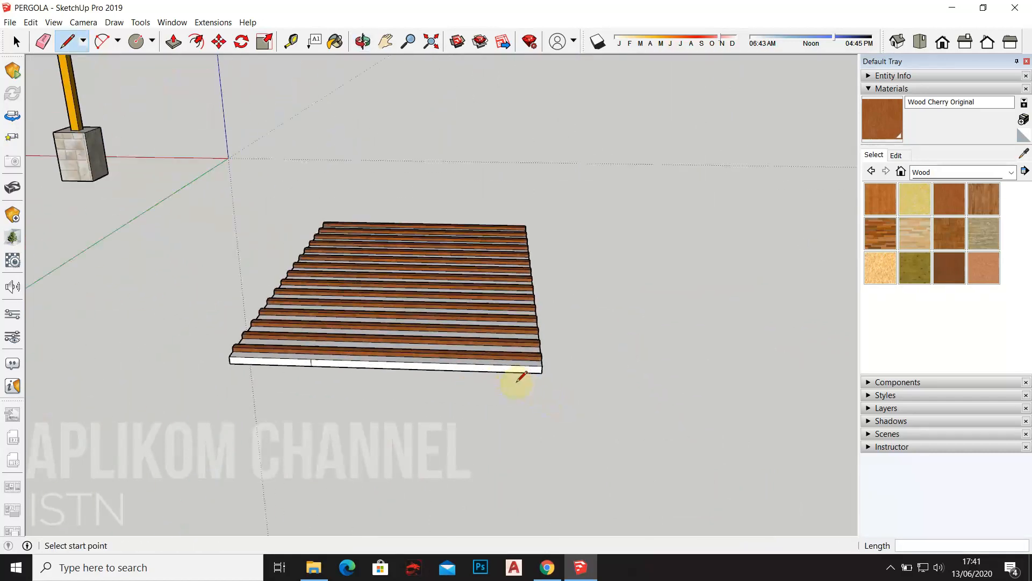
pyautogui.moveTo(549, 366); pyautogui.dragTo(461, 341, button='middle')
pyautogui.scroll(5, 369, 306)
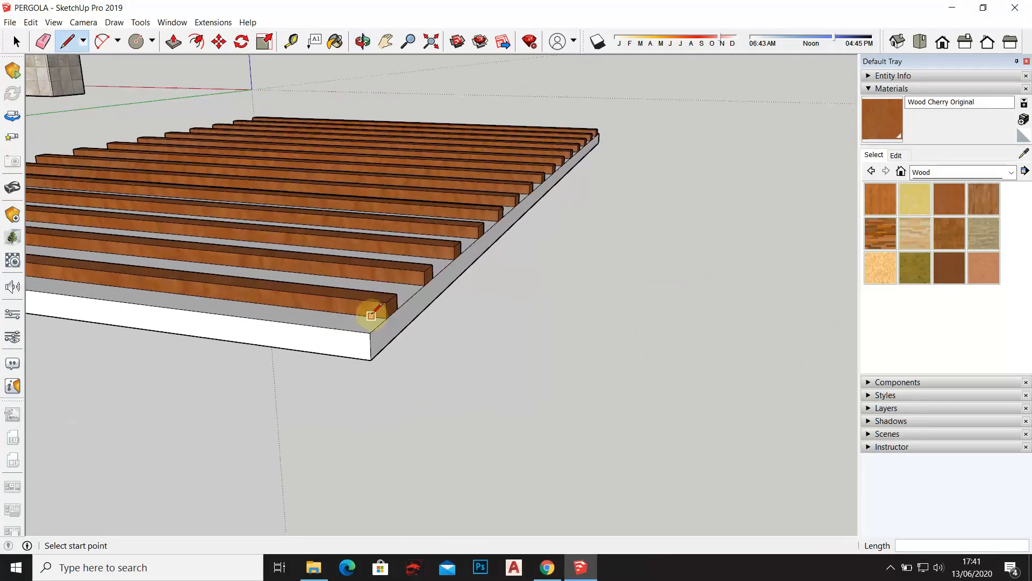
pyautogui.scroll(1, 373, 315)
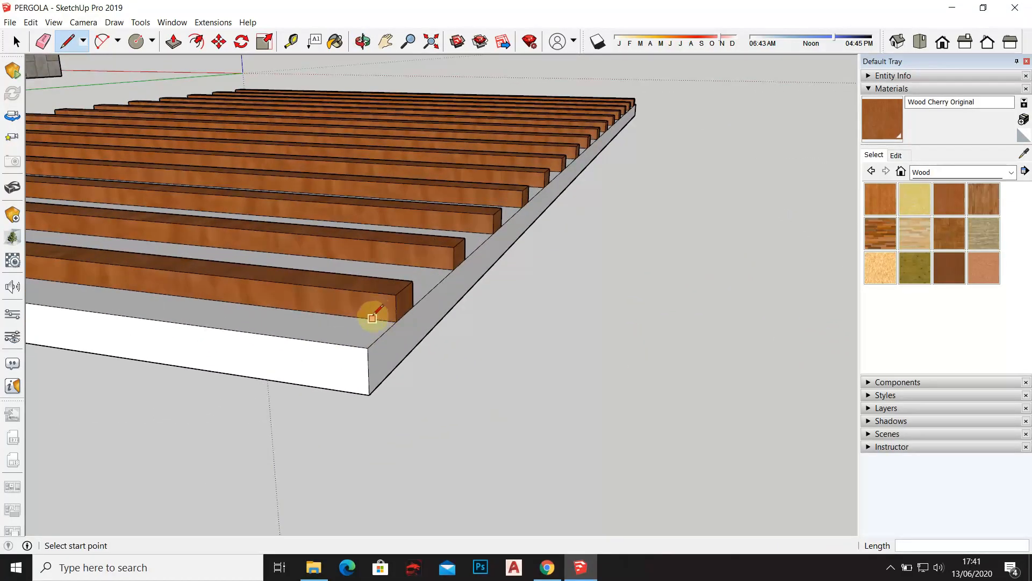
pyautogui.click(174, 41)
pyautogui.scroll(1, 451, 290)
pyautogui.scroll(1, 391, 299)
pyautogui.moveTo(391, 300); pyautogui.dragTo(295, 328, button='middle')
pyautogui.scroll(2, 312, 315)
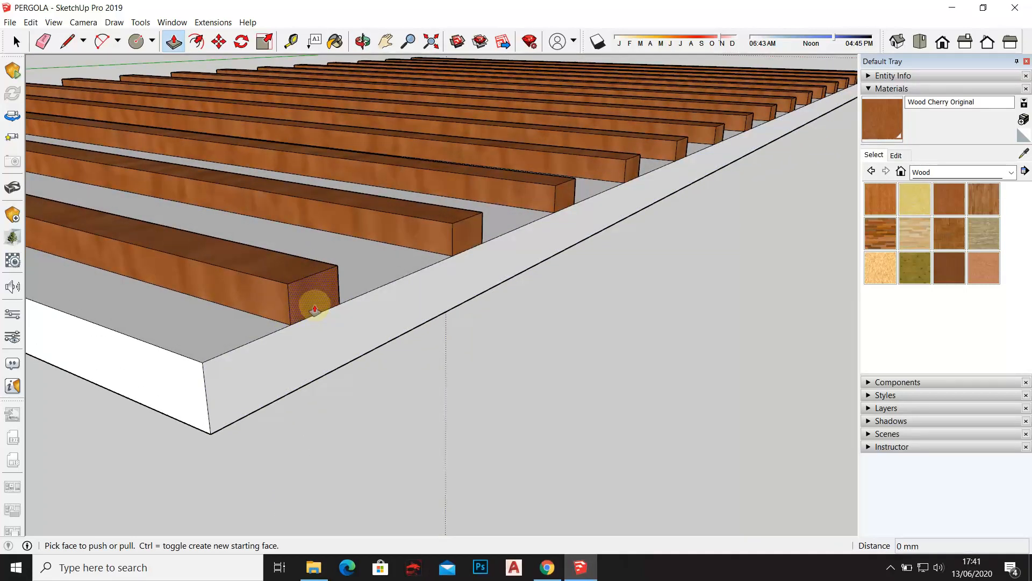
pyautogui.moveTo(316, 308); pyautogui.dragTo(350, 316)
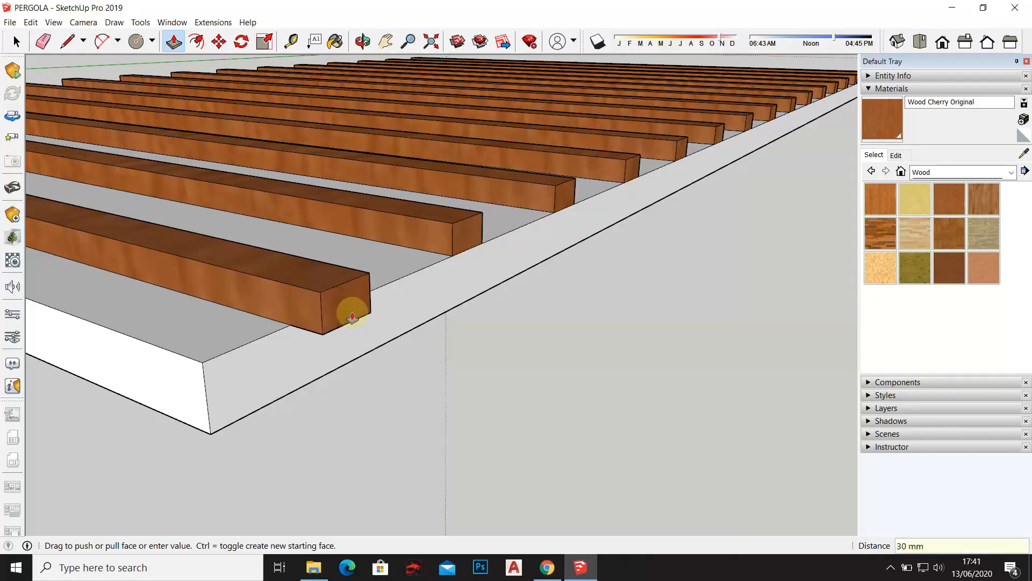
pyautogui.moveTo(355, 316); pyautogui.dragTo(362, 312)
# Draw a line under the first rafter along the panel edge and pull the overhang's underside down 50 mm to the panel's bottom
pyautogui.moveTo(362, 311)
pyautogui.mouseDown(button='middle')
pyautogui.moveTo(463, 350)
pyautogui.moveTo(495, 173)
pyautogui.moveTo(586, 99)
pyautogui.moveTo(511, 107)
pyautogui.mouseUp(button='middle')
pyautogui.click(65, 39)
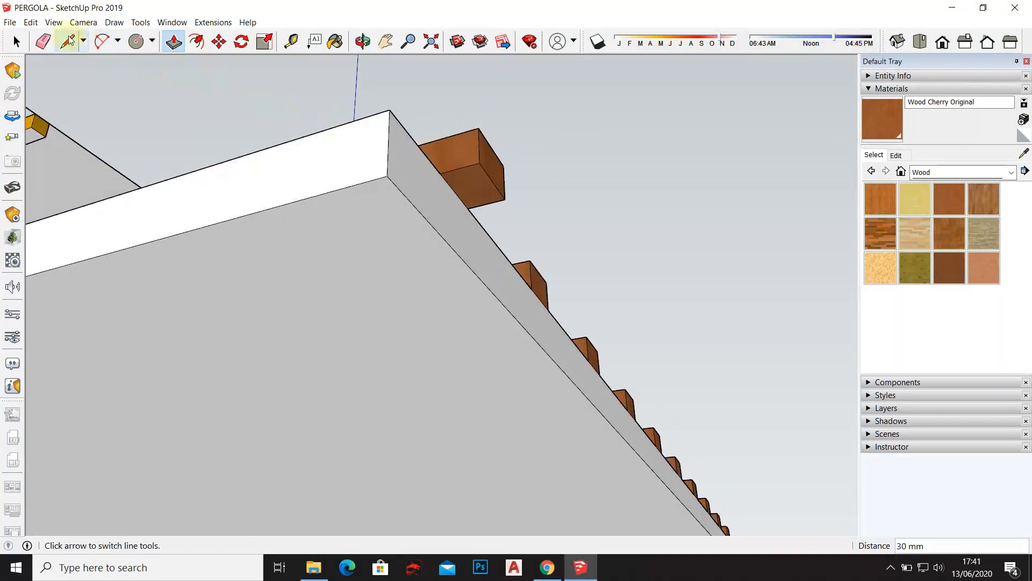
pyautogui.scroll(2, 459, 144)
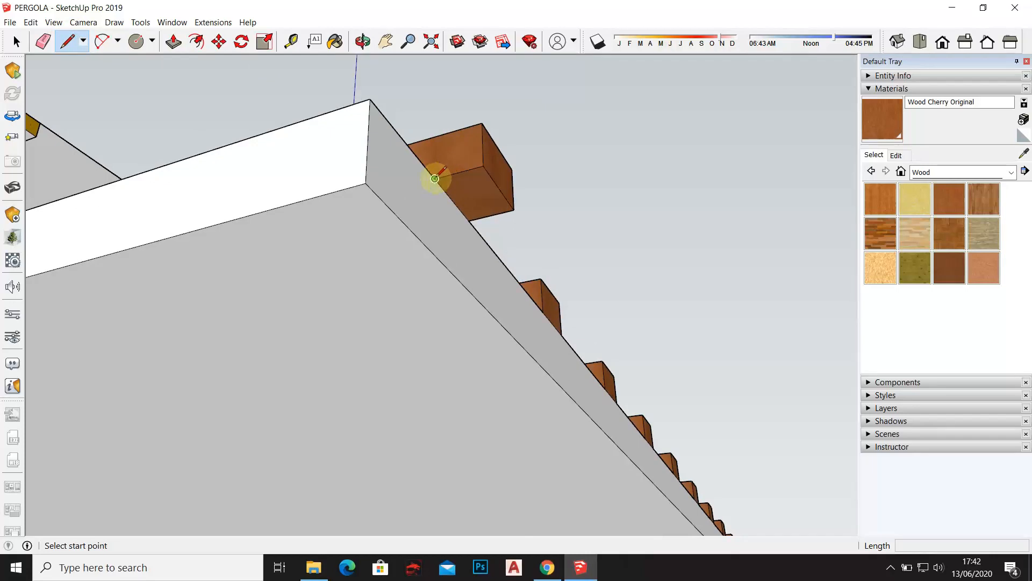
pyautogui.click(435, 179)
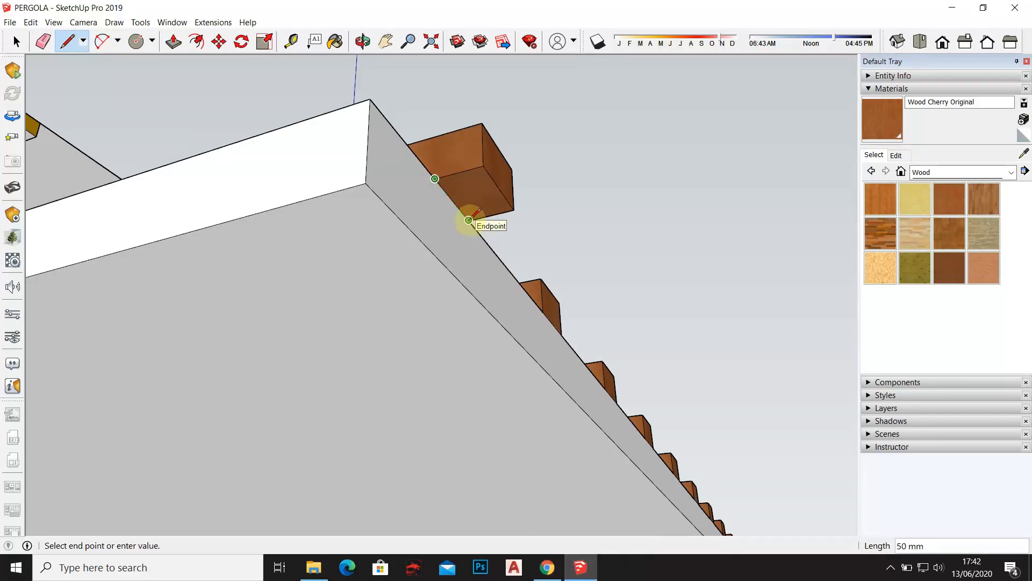
pyautogui.click(173, 42)
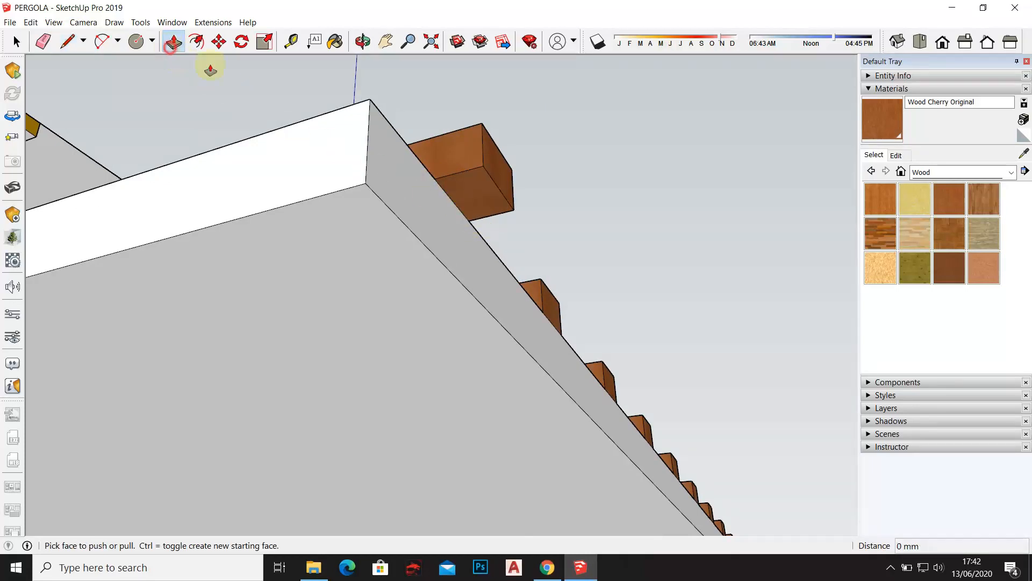
pyautogui.click(449, 186)
pyautogui.click(416, 245)
# Extrude the second rafter's end 30 mm outward and pull the underside of its overhang down 50 mm
pyautogui.moveTo(450, 232); pyautogui.dragTo(376, 360, button='middle')
pyautogui.moveTo(506, 332); pyautogui.dragTo(383, 348, button='middle')
pyautogui.scroll(5, 378, 307)
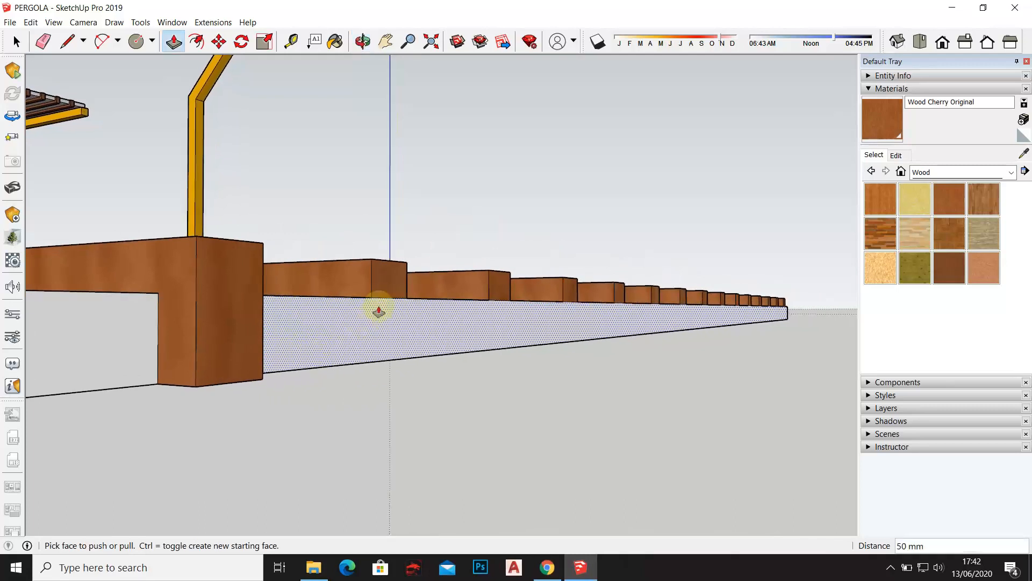
pyautogui.moveTo(398, 291); pyautogui.dragTo(412, 353, button='middle')
pyautogui.click(410, 341)
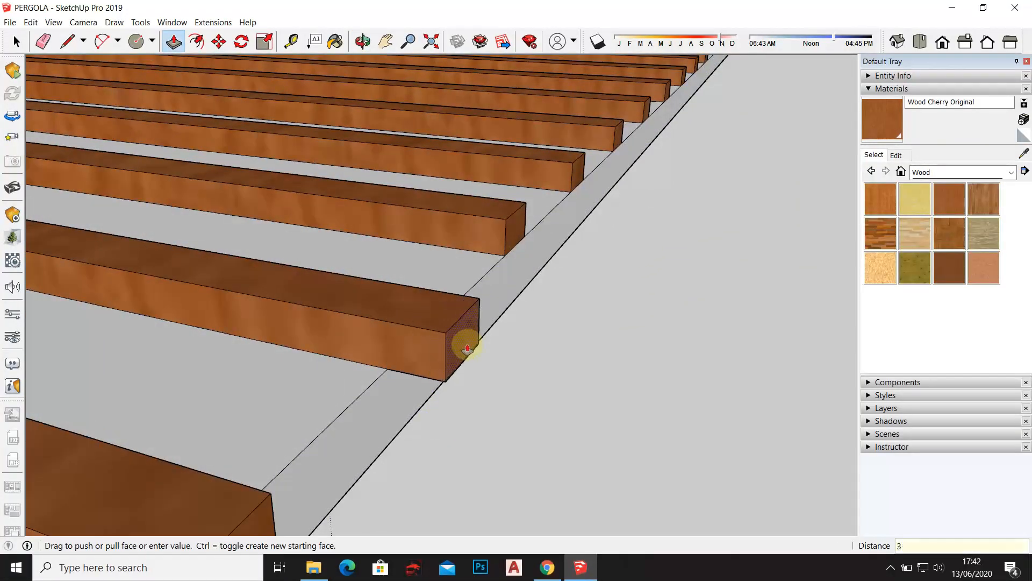
pyautogui.write('30')
pyautogui.press('Return')
pyautogui.moveTo(491, 392); pyautogui.dragTo(424, 173, button='middle')
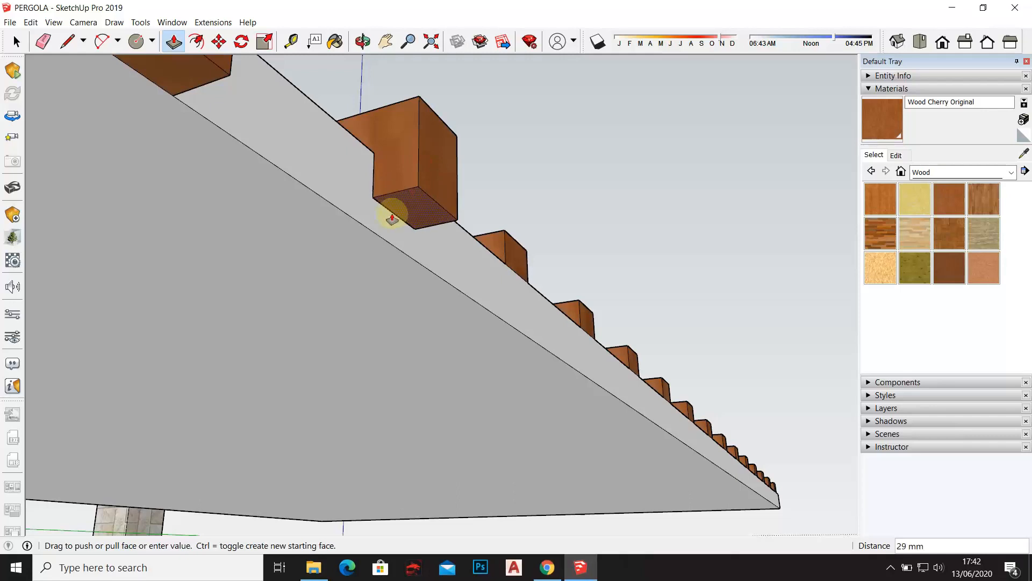
pyautogui.moveTo(397, 230); pyautogui.dragTo(502, 265, button='middle')
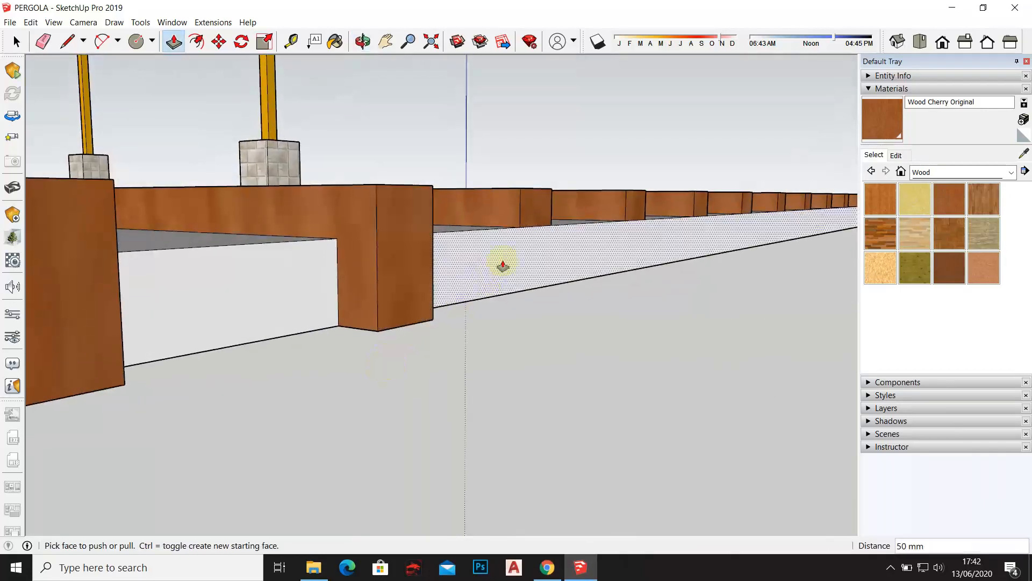
# Extend the third and fourth rafter ends 30 mm past the panel and lower each overhang's underside to the panel's bottom edge
pyautogui.click(570, 216)
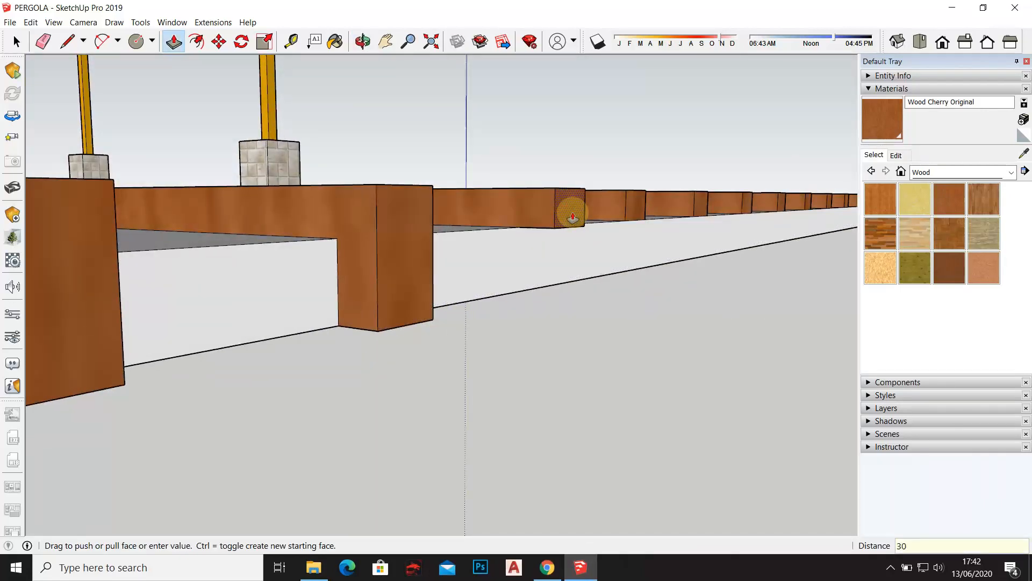
pyautogui.click(578, 222)
pyautogui.moveTo(578, 222); pyautogui.dragTo(536, 210, button='middle')
pyautogui.click(533, 201)
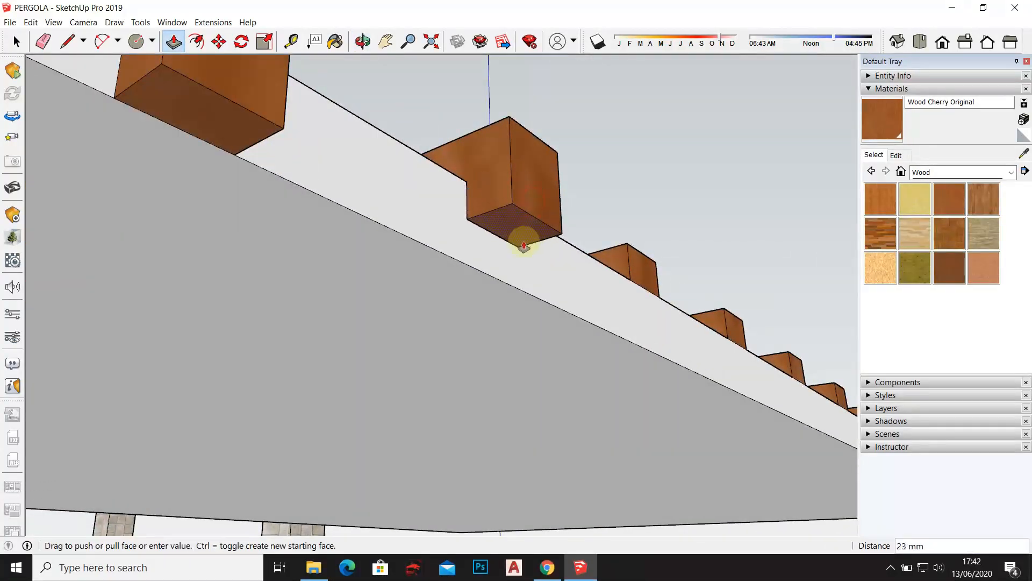
pyautogui.click(489, 273)
pyautogui.moveTo(511, 261); pyautogui.dragTo(634, 81, button='middle')
pyautogui.click(662, 218)
pyautogui.click(675, 223)
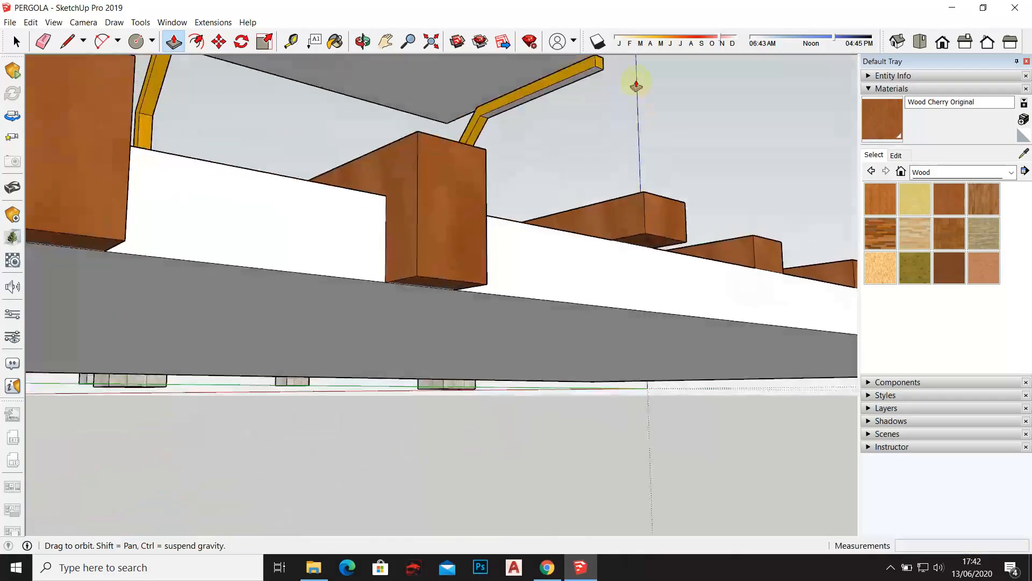
pyautogui.click(657, 237)
pyautogui.click(600, 308)
# Extend the fifth and sixth rafter ends 30 mm outward and pull their undersides down to the bottom of the panel
pyautogui.moveTo(601, 307); pyautogui.dragTo(548, 255, button='middle')
pyautogui.click(606, 269)
pyautogui.click(487, 233)
pyautogui.moveTo(613, 281); pyautogui.dragTo(612, 199, button='middle')
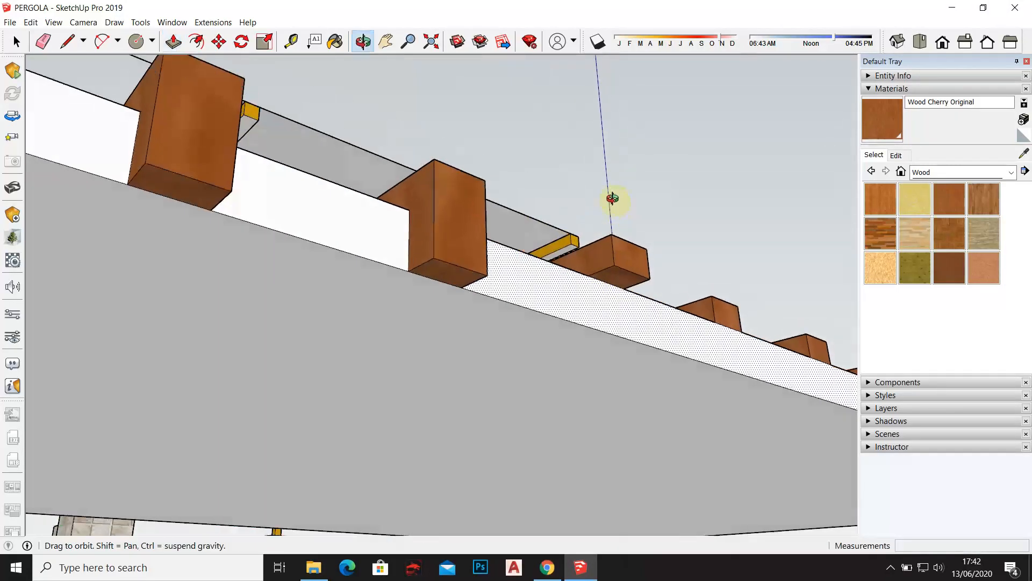
pyautogui.click(617, 271)
pyautogui.click(569, 322)
pyautogui.moveTo(569, 323); pyautogui.dragTo(678, 209, button='middle')
pyautogui.click(687, 192)
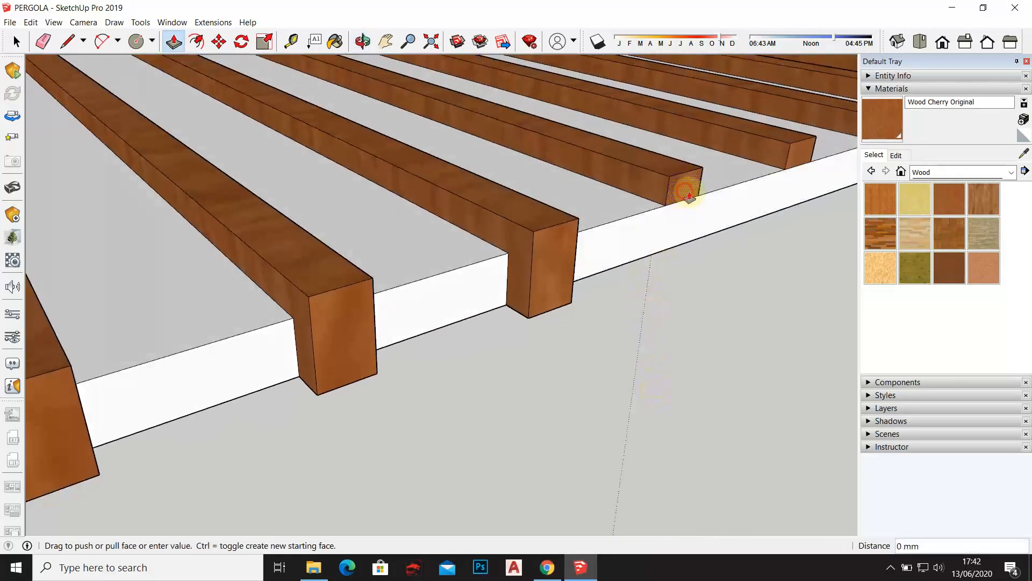
pyautogui.press('Return')
pyautogui.moveTo(714, 225); pyautogui.dragTo(678, 293, button='middle')
pyautogui.click(678, 291)
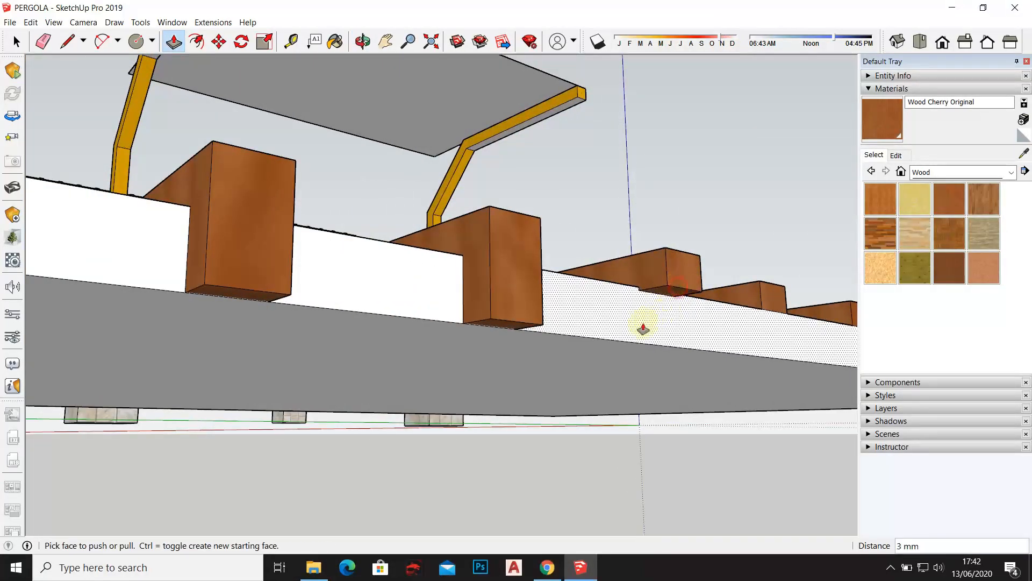
pyautogui.click(640, 341)
# Extrude the seventh and eighth rafter ends 30 mm beyond the panel side and bring their undersides level with the panel's bottom
pyautogui.moveTo(685, 312); pyautogui.dragTo(547, 330, button='middle')
pyautogui.click(565, 309)
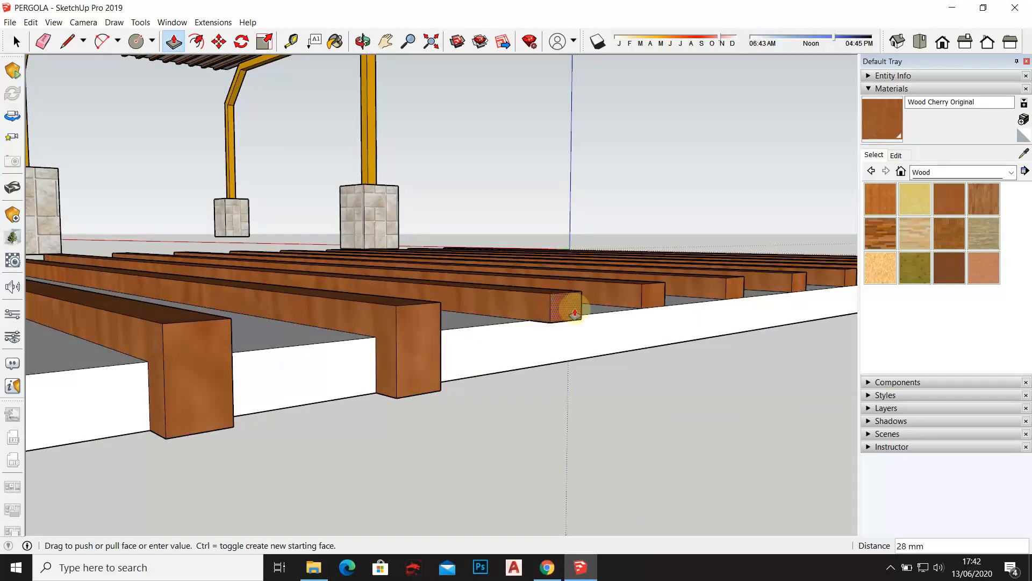
pyautogui.click(580, 314)
pyautogui.moveTo(580, 313); pyautogui.dragTo(377, 361, button='middle')
pyautogui.click(574, 298)
pyautogui.click(521, 329)
pyautogui.click(376, 351)
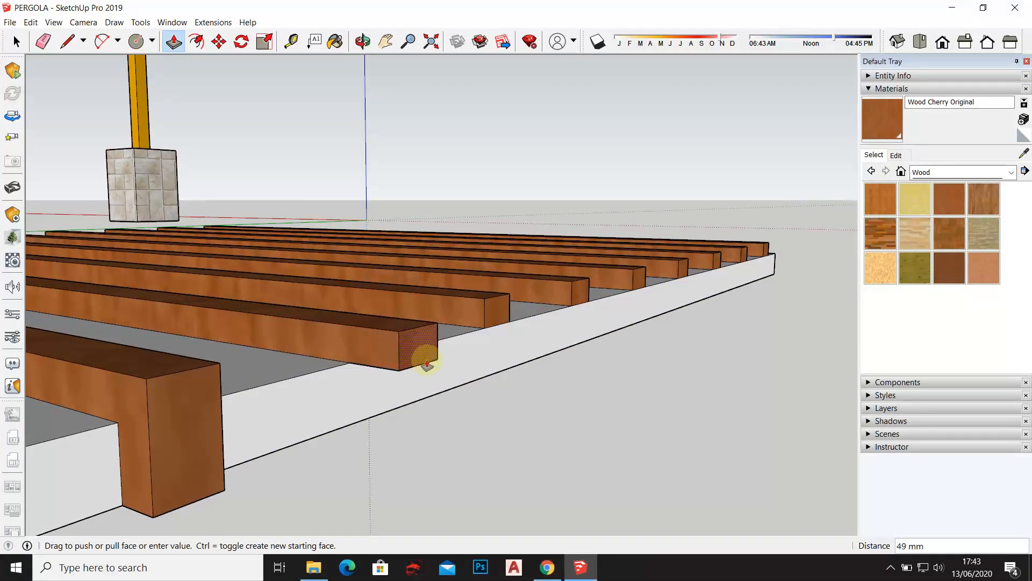
pyautogui.press('Return')
pyautogui.moveTo(465, 380); pyautogui.dragTo(426, 230, button='middle')
pyautogui.click(352, 264)
# Extend the ninth and tenth rafter ends 30 mm outward and pull each overhang's underside down 50 mm
pyautogui.moveTo(352, 264); pyautogui.dragTo(502, 288, button='middle')
pyautogui.click(502, 269)
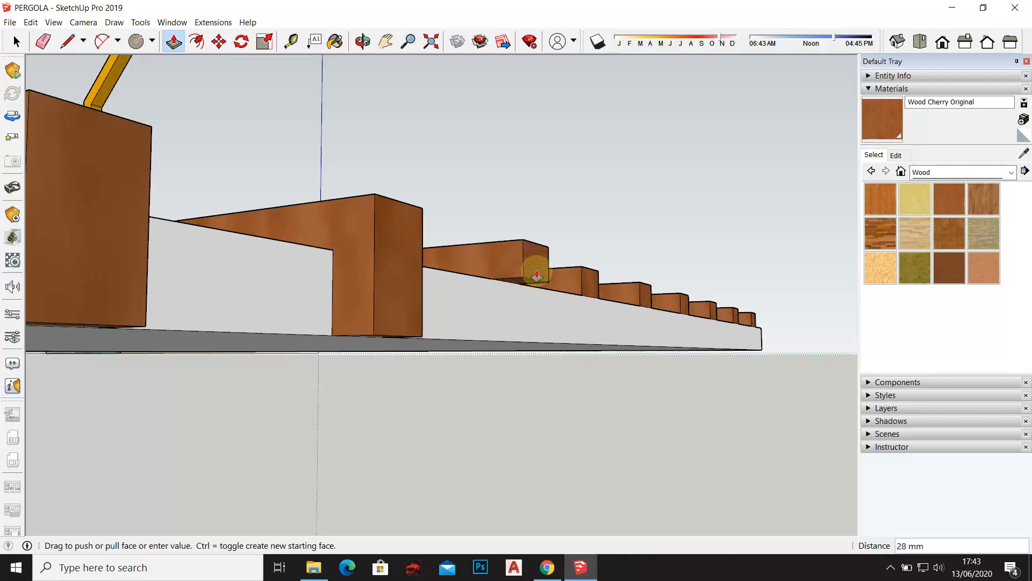
pyautogui.press('Return')
pyautogui.moveTo(558, 307); pyautogui.dragTo(606, 232, button='middle')
pyautogui.click(536, 229)
pyautogui.click(482, 256)
pyautogui.click(574, 322)
pyautogui.press('Return')
pyautogui.click(592, 237)
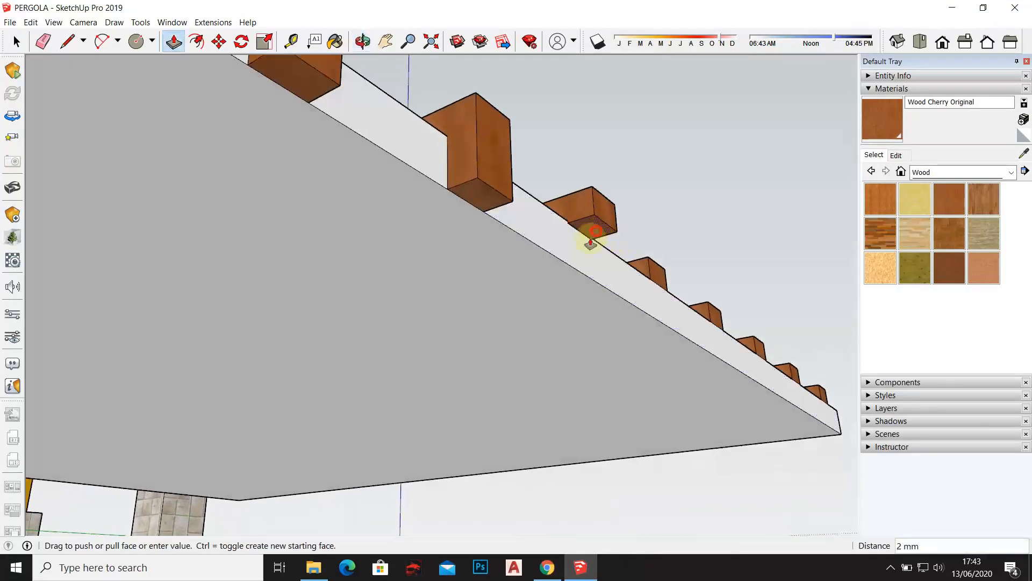
pyautogui.click(556, 258)
# Extend the eleventh and twelfth rafter ends 30 mm outward and pull their overhang undersides down to the panel's bottom edge
pyautogui.moveTo(553, 254); pyautogui.dragTo(478, 288, button='middle')
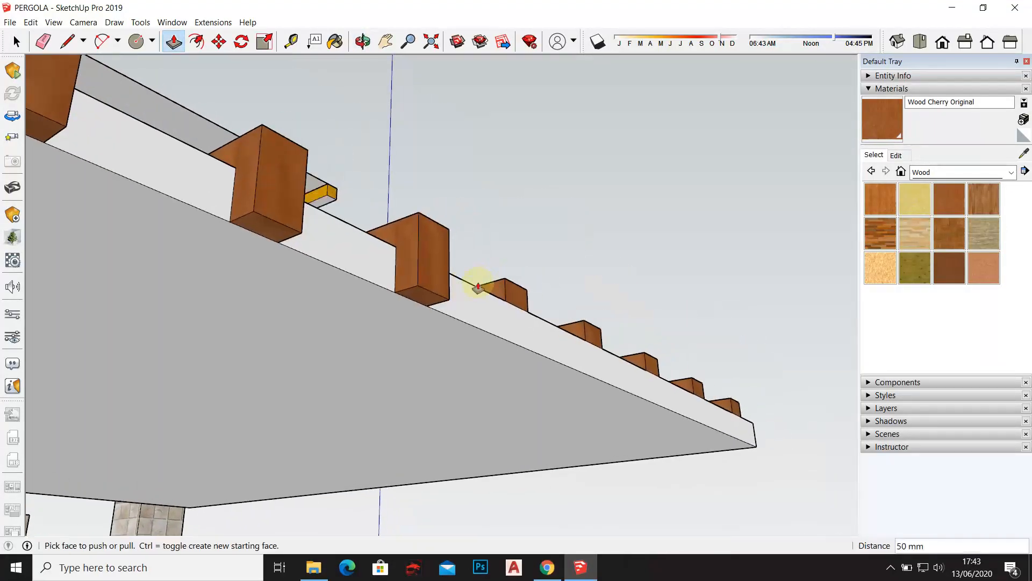
pyautogui.click(521, 296)
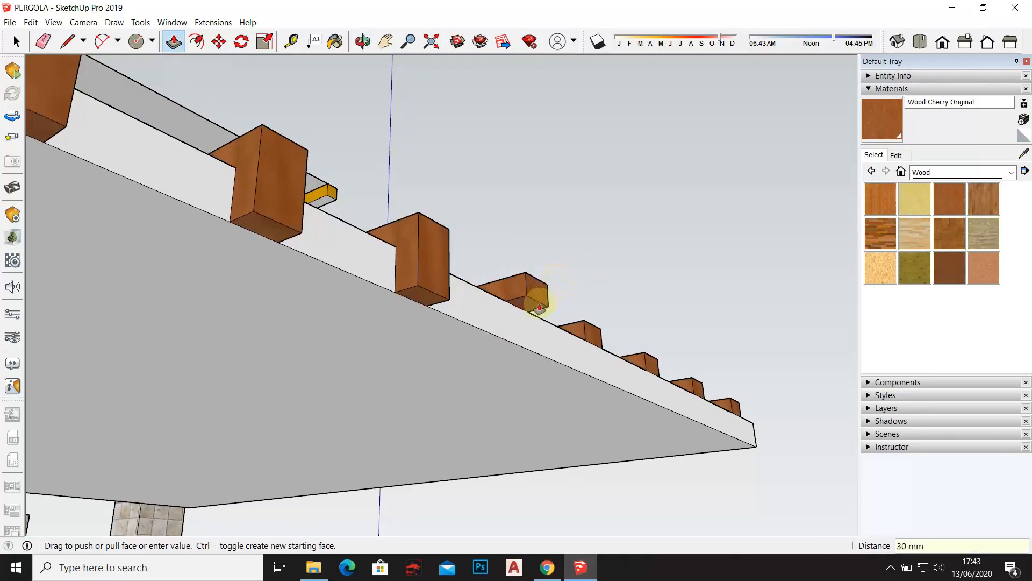
pyautogui.click(505, 340)
pyautogui.click(583, 330)
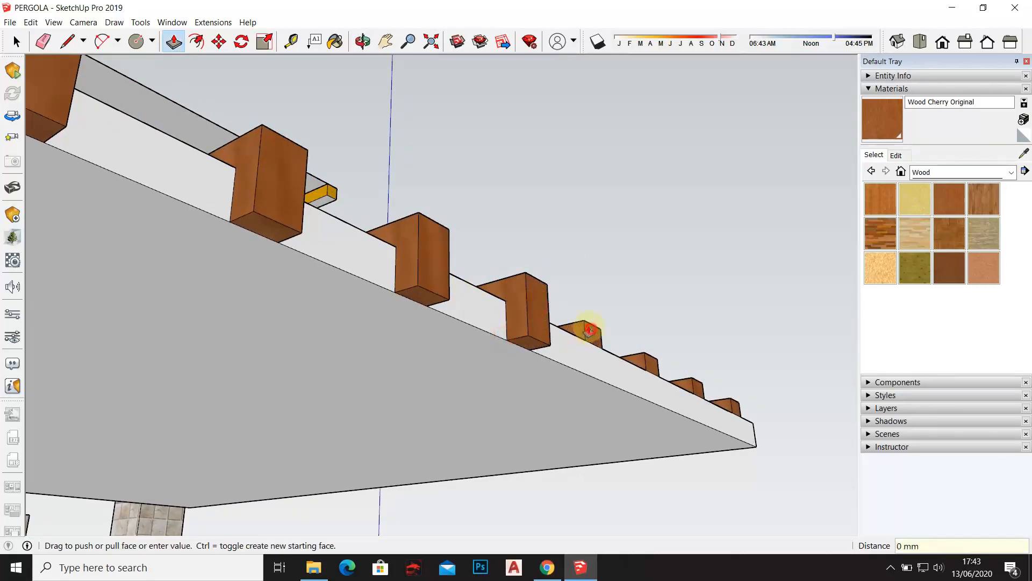
pyautogui.click(546, 292)
pyautogui.click(572, 365)
# Extrude the thirteenth and fourteenth rafter ends 30 mm past the panel side and lower each overhang's underside to the panel's bottom
pyautogui.click(651, 363)
pyautogui.click(615, 326)
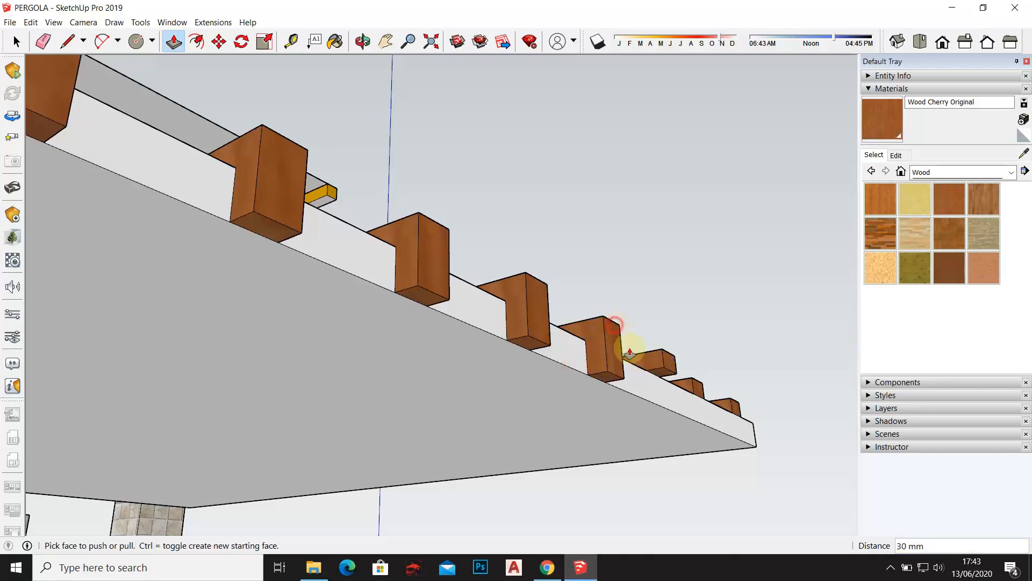
pyautogui.click(652, 399)
pyautogui.moveTo(656, 393); pyautogui.dragTo(572, 371, button='middle')
pyautogui.click(536, 357)
pyautogui.click(570, 371)
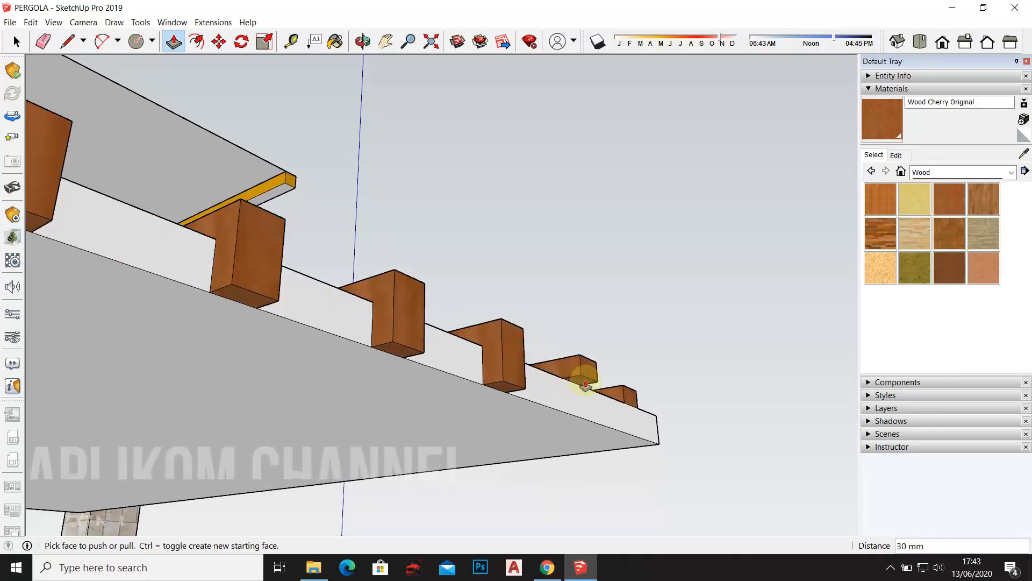
pyautogui.click(573, 383)
pyautogui.click(556, 410)
# Extend the last rafter end 30 mm past the panel side and pull its overhang's underside down 50 mm
pyautogui.click(621, 397)
pyautogui.click(592, 371)
pyautogui.click(640, 409)
pyautogui.click(615, 417)
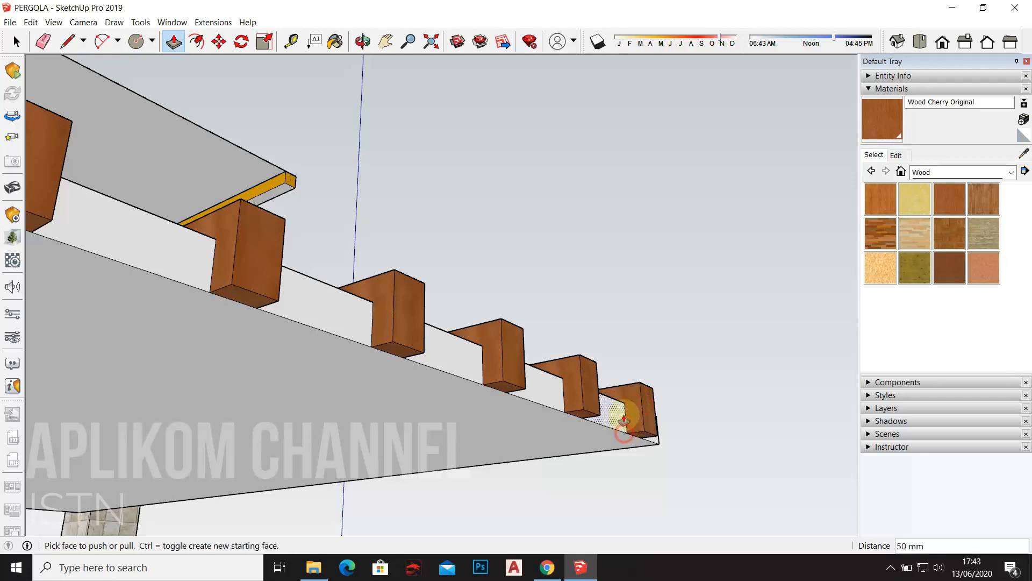
# Sample the Blinds Cellular White material from the corrugated roof sheet of the finished pergola
pyautogui.scroll(-5, 537, 371)
pyautogui.moveTo(448, 299); pyautogui.dragTo(591, 387, button='middle')
pyautogui.moveTo(424, 221); pyautogui.dragTo(491, 350, button='middle')
pyautogui.press('p')
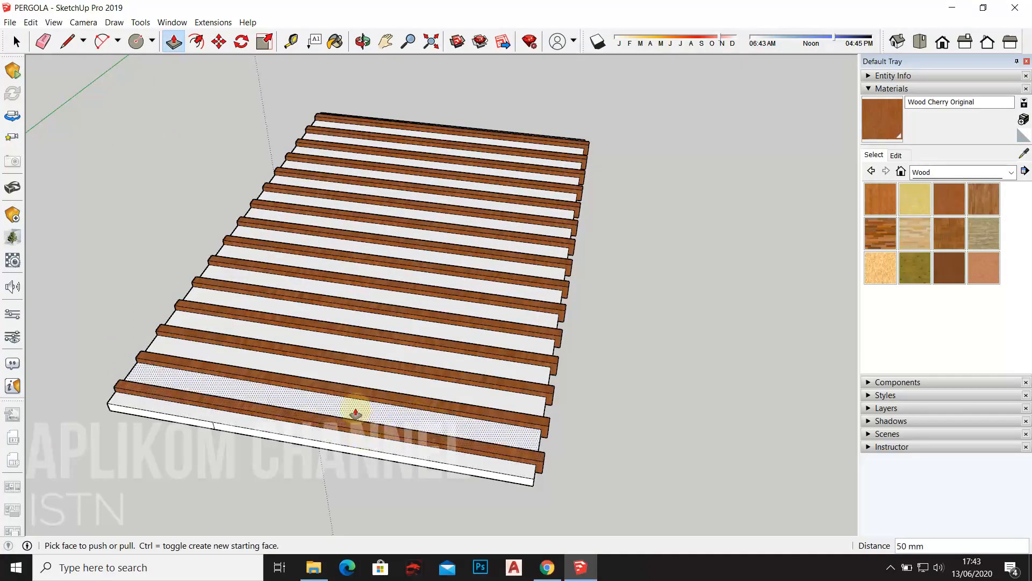
pyautogui.scroll(-4, 352, 398)
pyautogui.scroll(-3, 339, 360)
pyautogui.moveTo(346, 336); pyautogui.dragTo(302, 295, button='middle')
pyautogui.scroll(5, 252, 258)
pyautogui.scroll(8, 234, 237)
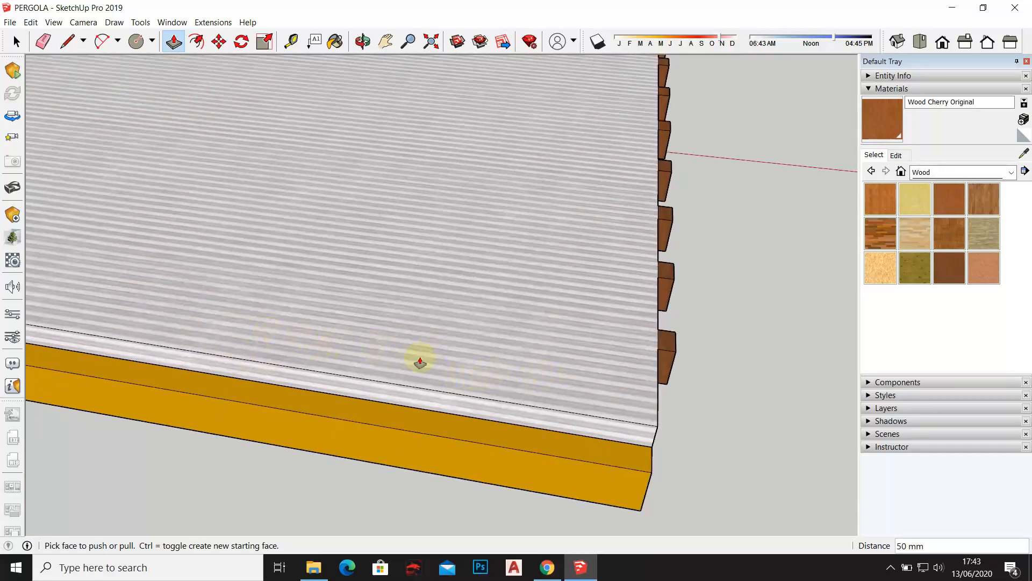
pyautogui.scroll(-4, 415, 346)
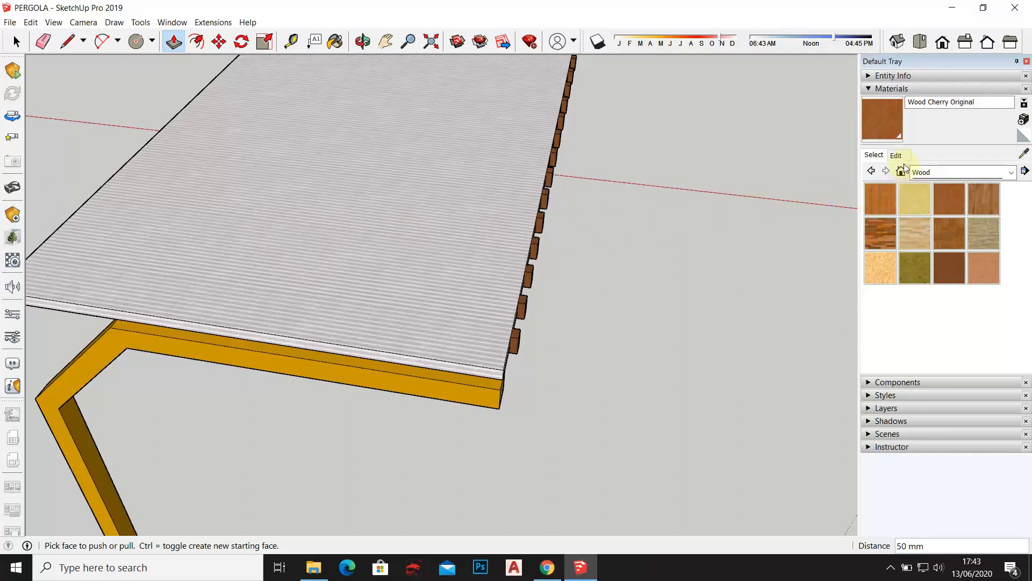
pyautogui.click(1023, 154)
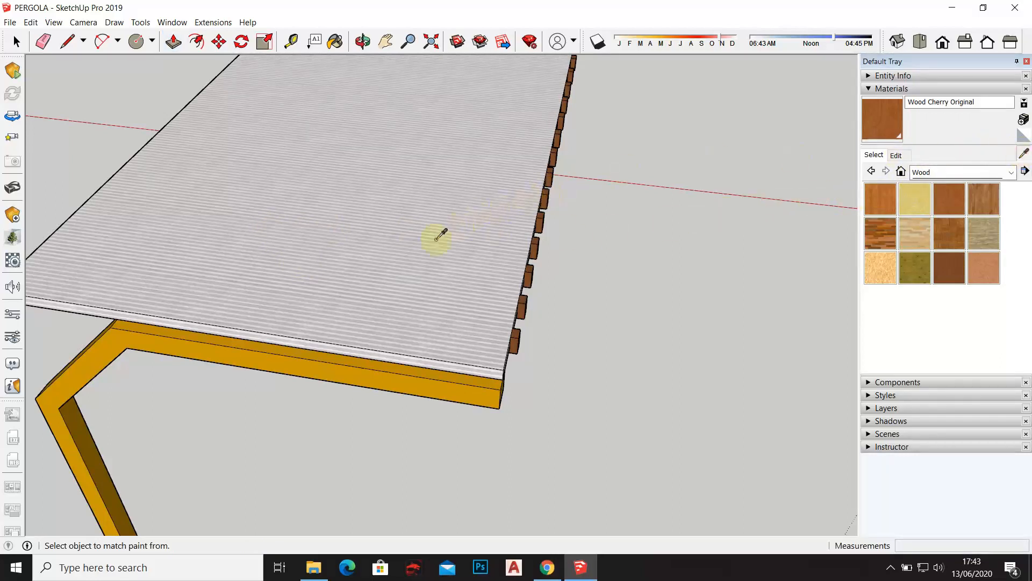
pyautogui.click(366, 286)
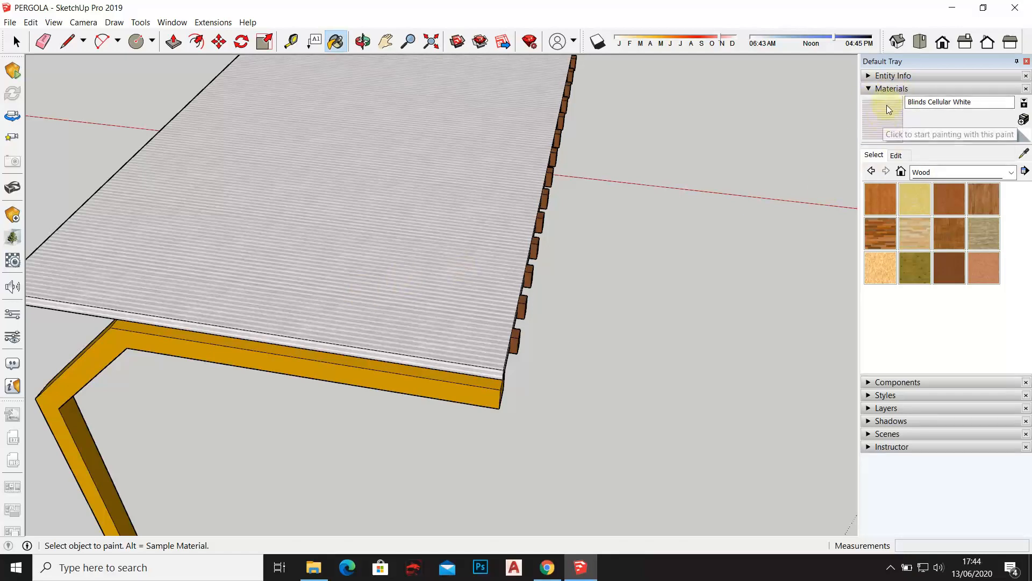
# Paint the new panel's near end face and the first eight strips between its rafters with Blinds Cellular White
pyautogui.scroll(-5, 438, 282)
pyautogui.moveTo(618, 277)
pyautogui.mouseDown(button='middle')
pyautogui.moveTo(230, 234)
pyautogui.moveTo(525, 323)
pyautogui.mouseUp(button='middle')
pyautogui.scroll(5, 486, 346)
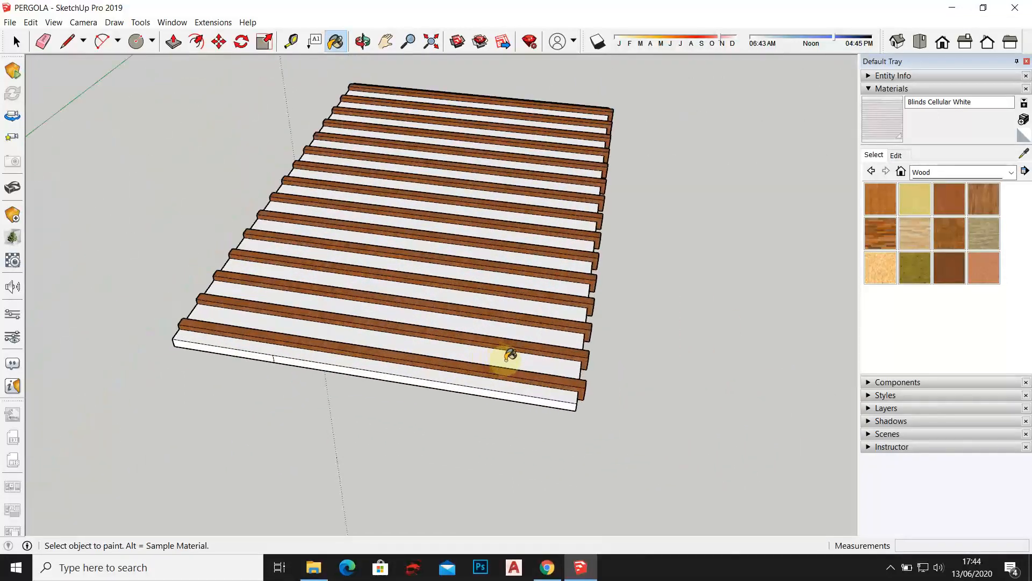
pyautogui.scroll(4, 509, 355)
pyautogui.click(499, 407)
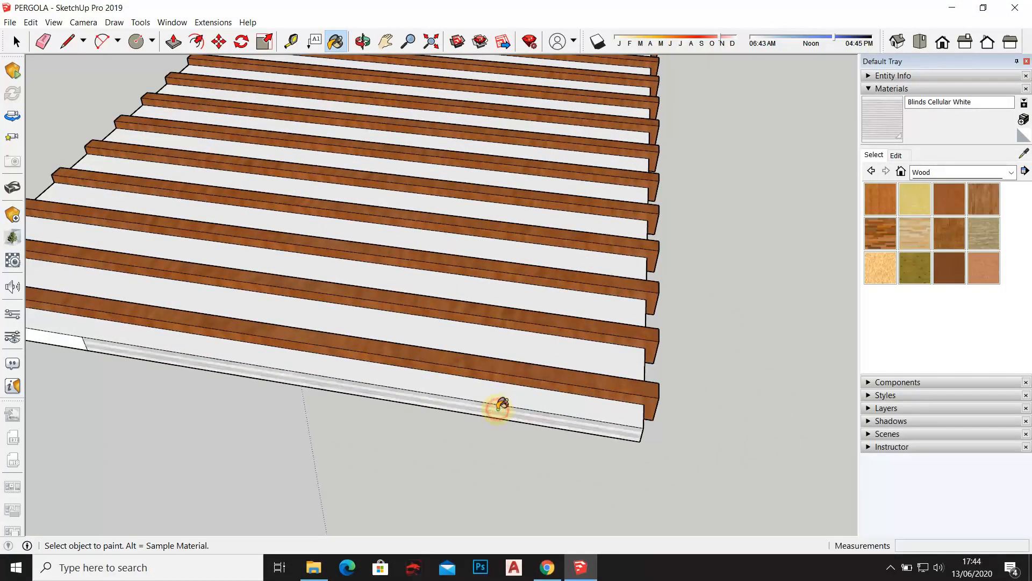
pyautogui.click(489, 392)
pyautogui.click(515, 345)
pyautogui.click(510, 297)
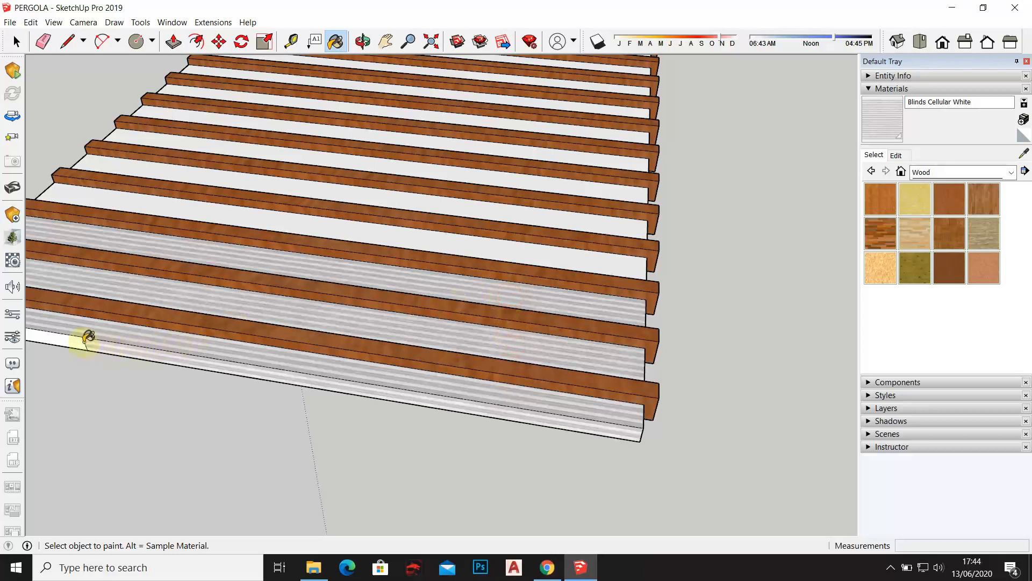
pyautogui.click(430, 237)
pyautogui.click(468, 210)
pyautogui.click(505, 173)
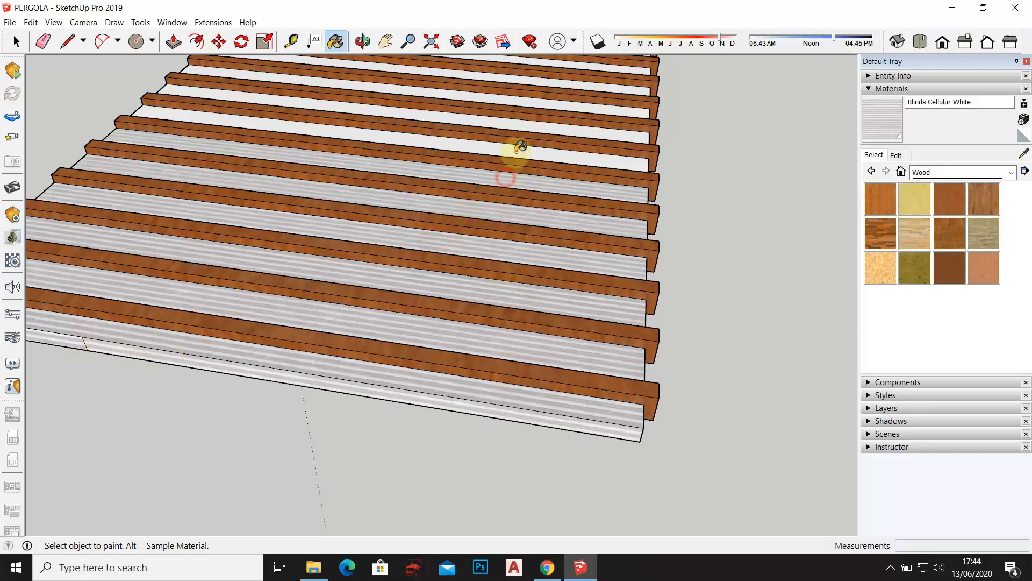
pyautogui.click(515, 153)
pyautogui.click(534, 121)
# Paint the remaining top strips between the rafters with Blinds Cellular White up to the far end of the panel
pyautogui.moveTo(618, 157); pyautogui.dragTo(585, 297, button='middle')
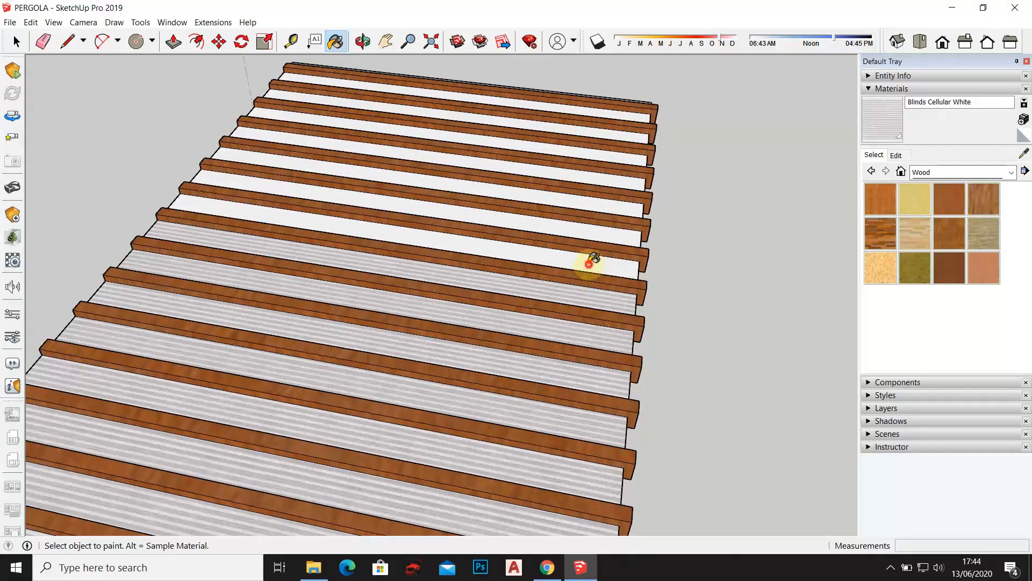
pyautogui.click(590, 262)
pyautogui.click(591, 229)
pyautogui.click(595, 195)
pyautogui.click(598, 174)
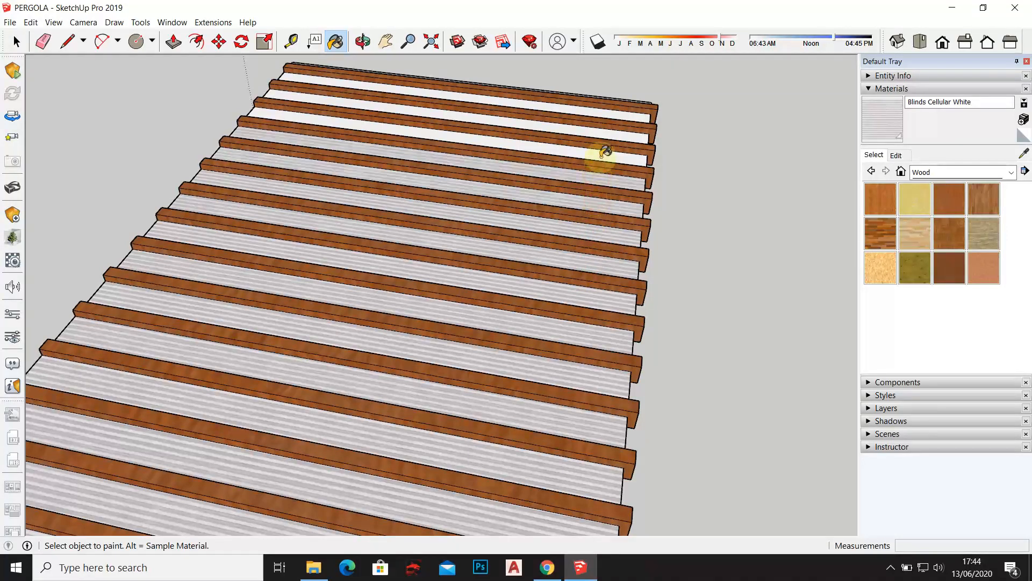
pyautogui.click(605, 151)
pyautogui.click(599, 120)
pyautogui.click(595, 108)
# Apply Blinds Cellular White to the side faces between the hooked rafter ends and to both parts of the far end face
pyautogui.moveTo(588, 133)
pyautogui.mouseDown(button='middle')
pyautogui.moveTo(562, 303)
pyautogui.moveTo(150, 225)
pyautogui.moveTo(208, 316)
pyautogui.mouseUp(button='middle')
pyautogui.scroll(2, 174, 340)
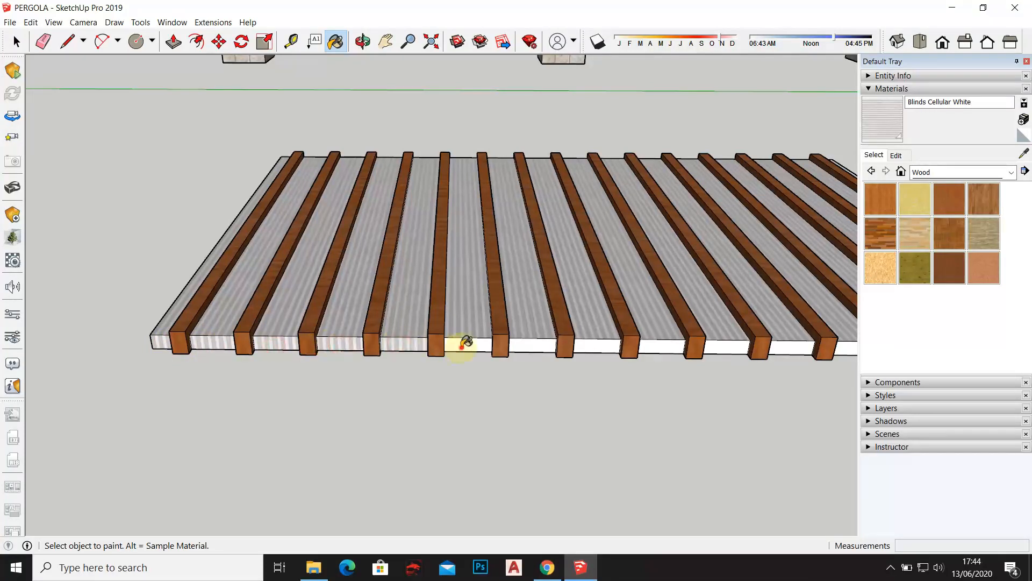
pyautogui.moveTo(671, 340); pyautogui.dragTo(310, 338, button='middle')
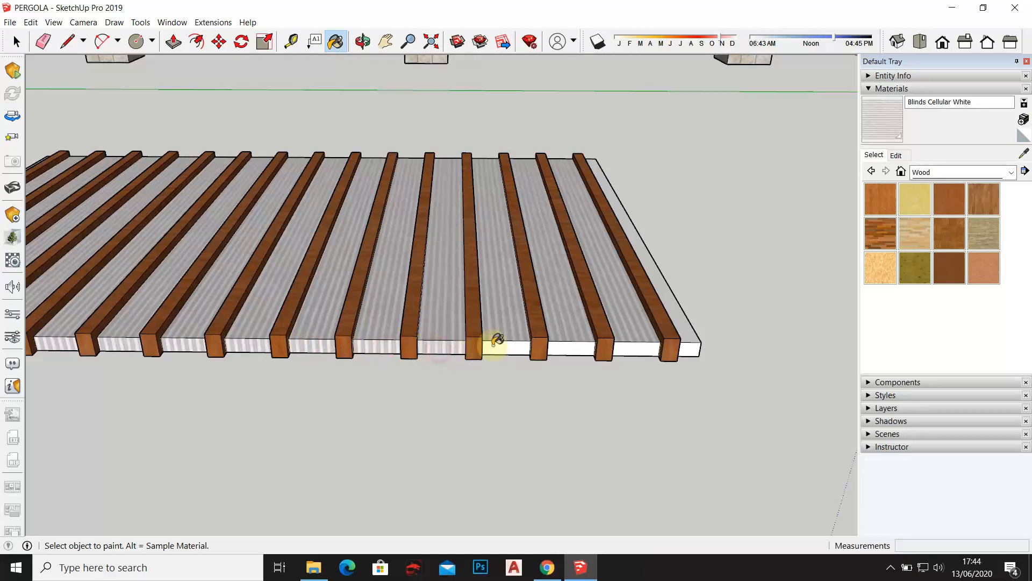
pyautogui.moveTo(691, 327)
pyautogui.mouseDown(button='middle')
pyautogui.moveTo(606, 332)
pyautogui.moveTo(193, 307)
pyautogui.moveTo(269, 330)
pyautogui.mouseUp(button='middle')
pyautogui.click(613, 334)
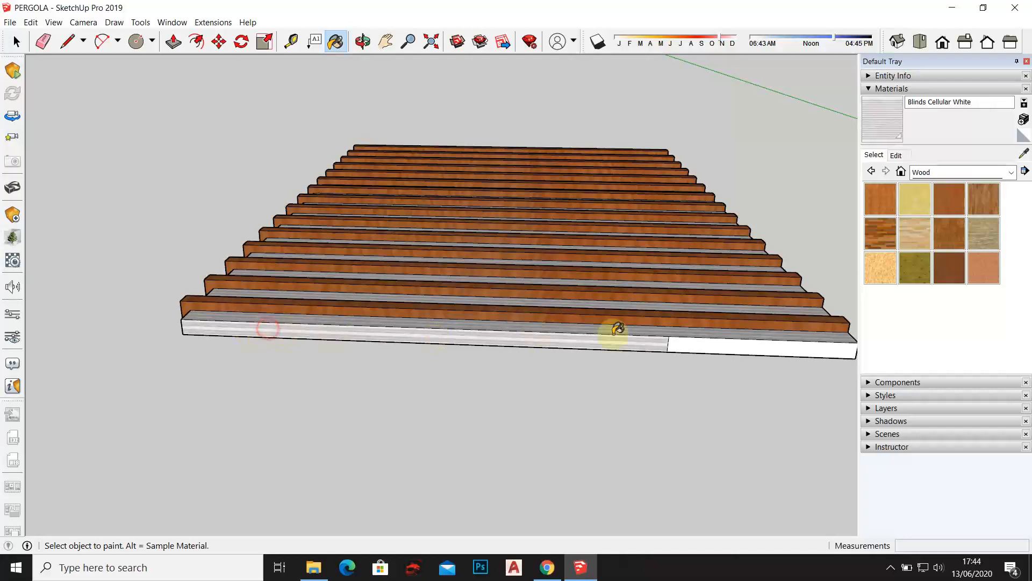
pyautogui.click(731, 341)
# Paint the long side face opposite the rafter hooks and the panel's underside with Blinds Cellular White
pyautogui.moveTo(726, 341); pyautogui.dragTo(233, 321, button='middle')
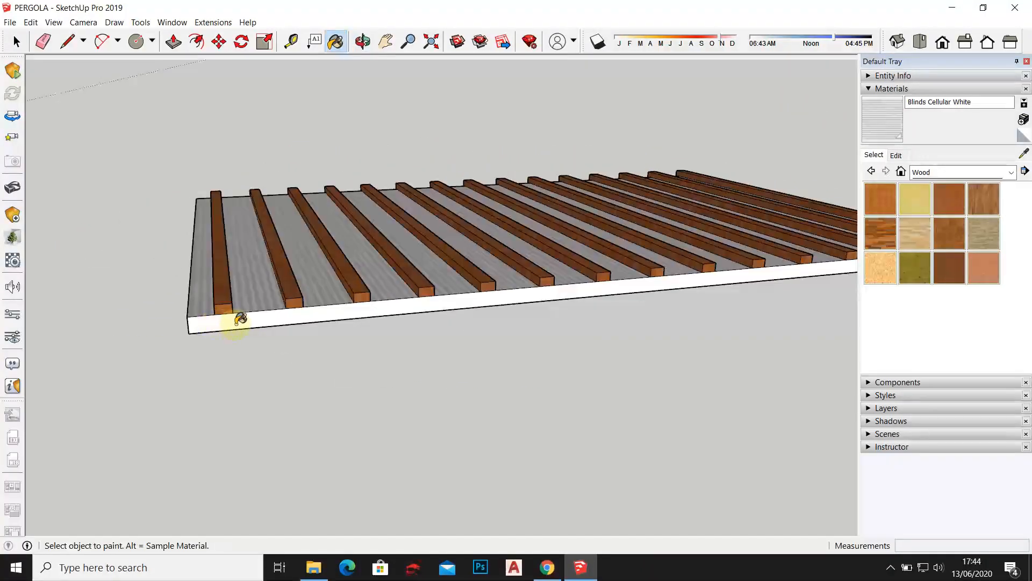
pyautogui.moveTo(295, 347)
pyautogui.mouseDown(button='middle')
pyautogui.moveTo(401, 256)
pyautogui.moveTo(392, 199)
pyautogui.mouseUp(button='middle')
pyautogui.click(378, 168)
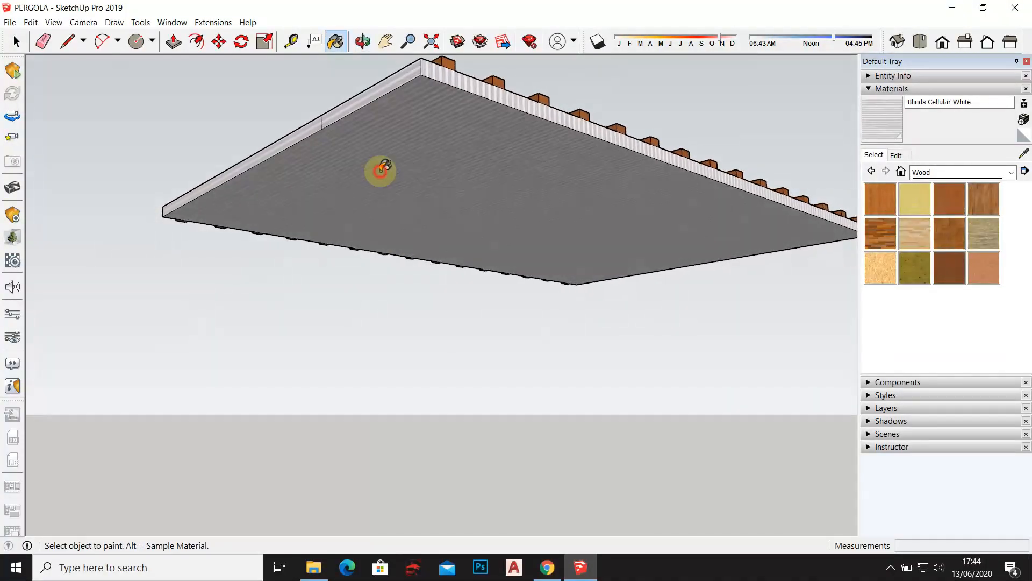
# Select the whole roof panel with its rafters and make it a group
pyautogui.scroll(-2, 367, 165)
pyautogui.moveTo(362, 166)
pyautogui.mouseDown(button='middle')
pyautogui.moveTo(584, 362)
pyautogui.moveTo(334, 272)
pyautogui.moveTo(630, 319)
pyautogui.moveTo(580, 290)
pyautogui.mouseUp(button='middle')
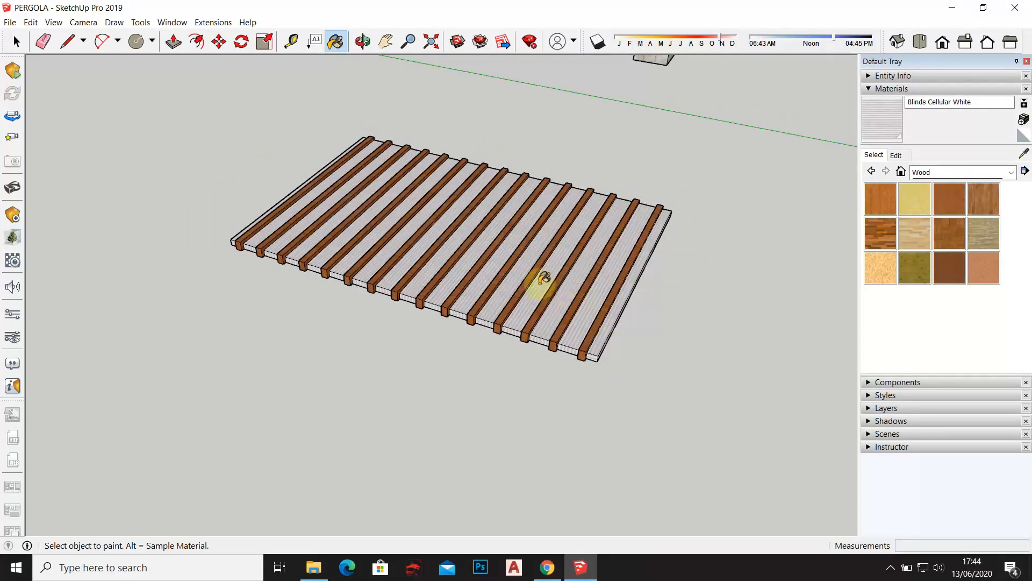
pyautogui.click(14, 43)
pyautogui.scroll(-3, 369, 249)
pyautogui.moveTo(369, 249); pyautogui.dragTo(527, 258, button='middle')
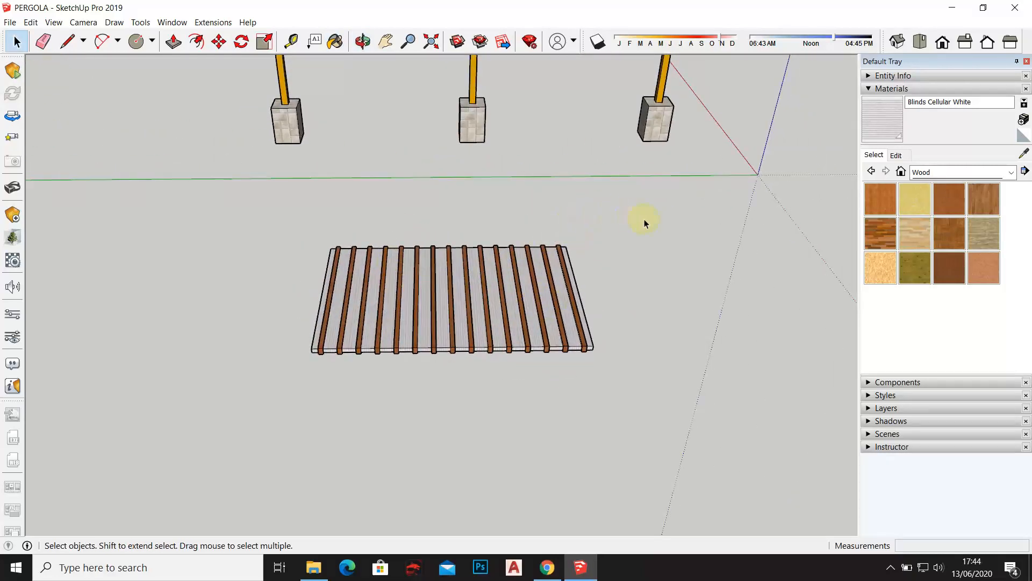
pyautogui.moveTo(277, 378); pyautogui.dragTo(277, 377)
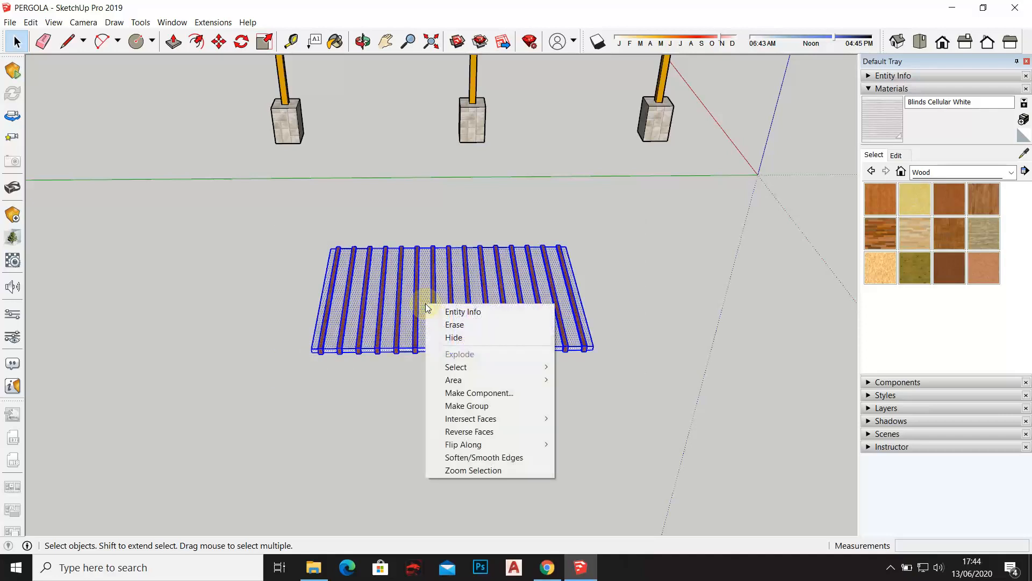
pyautogui.click(460, 407)
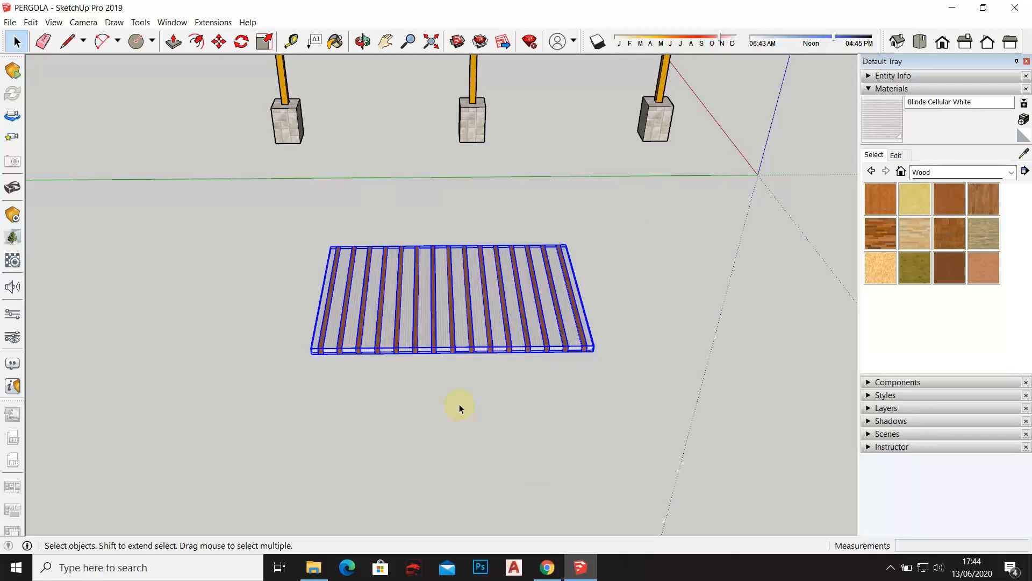
# Examine from below how the roof panel and its rafters sit on the finished pergola's bent posts
pyautogui.scroll(-2, 467, 382)
pyautogui.moveTo(347, 344); pyautogui.dragTo(586, 413, button='middle')
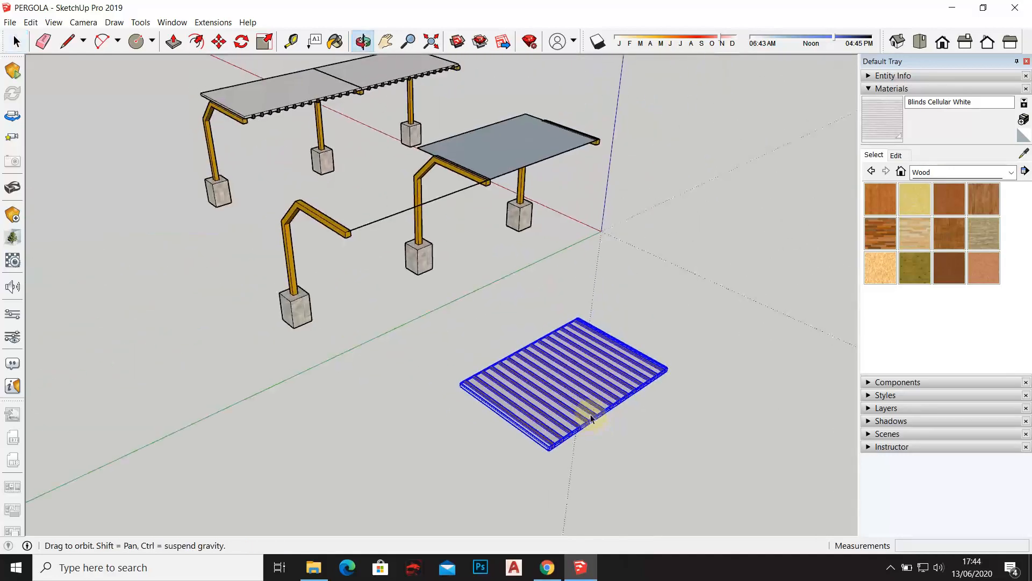
pyautogui.moveTo(341, 267); pyautogui.dragTo(240, 191, button='middle')
pyautogui.scroll(5, 291, 156)
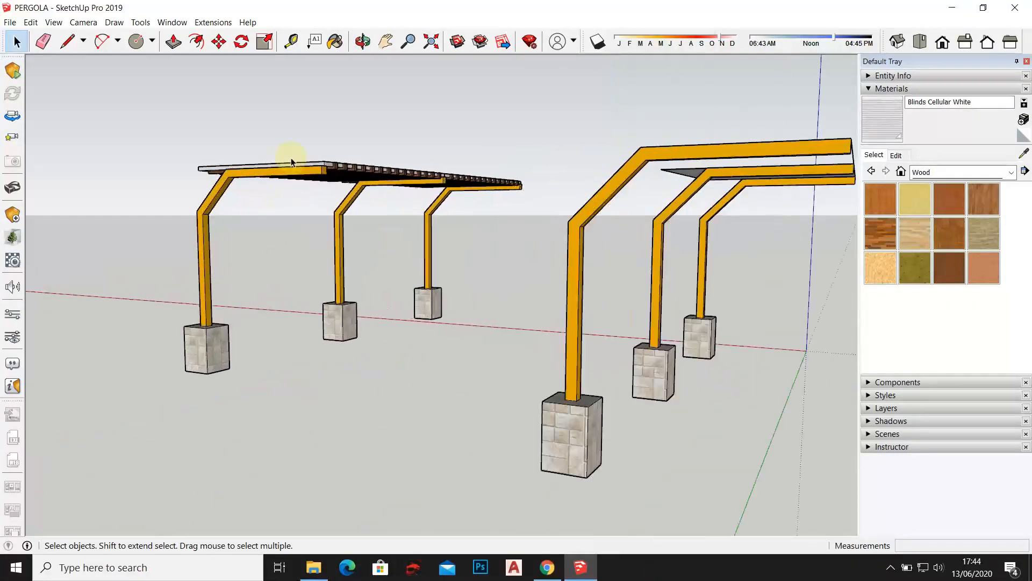
pyautogui.moveTo(371, 134); pyautogui.dragTo(325, 84, button='middle')
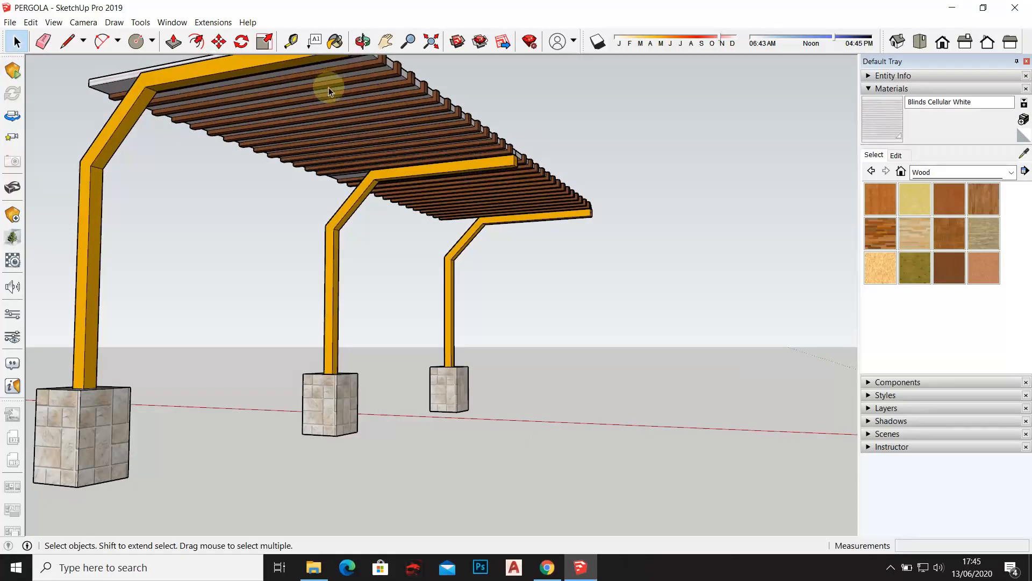
pyautogui.scroll(-4, 344, 178)
pyautogui.moveTo(572, 214); pyautogui.dragTo(213, 317, button='middle')
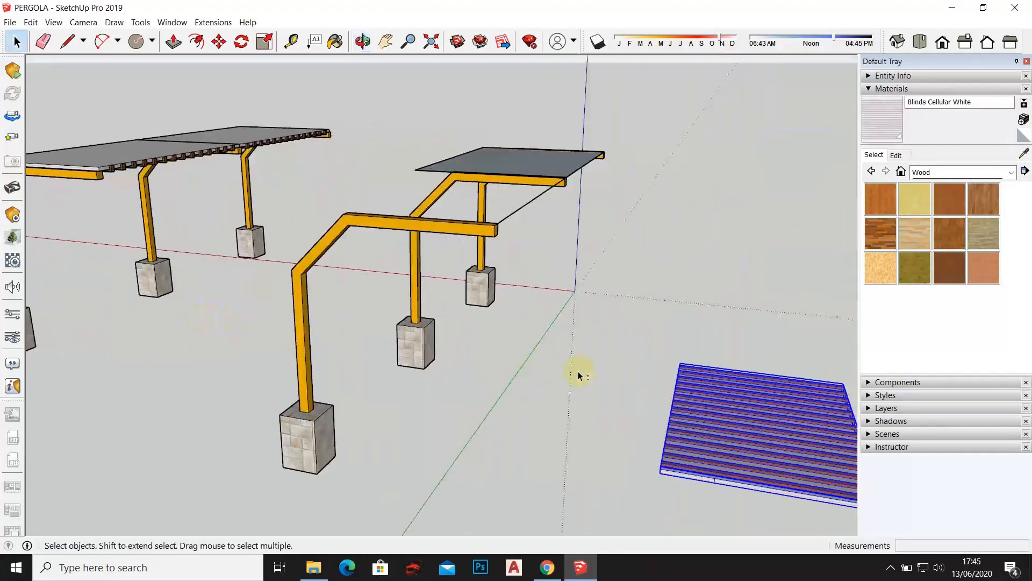
# Rotate the grouped roof panel 180° about its lower corner so the rafters face downwards
pyautogui.keyDown('shift'); pyautogui.moveTo(579, 376); pyautogui.dragTo(413, 296, button='middle'); pyautogui.keyUp('shift')
pyautogui.scroll(2, 534, 355)
pyautogui.scroll(1, 645, 378)
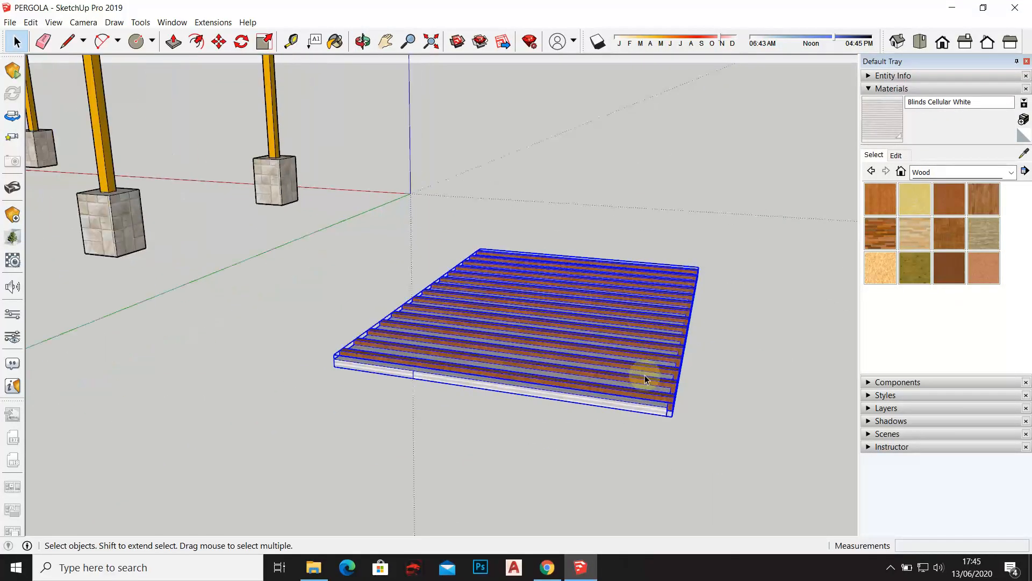
pyautogui.moveTo(638, 373); pyautogui.dragTo(188, 327, button='middle')
pyautogui.moveTo(344, 289); pyautogui.dragTo(193, 304, button='middle')
pyautogui.scroll(2, 252, 271)
pyautogui.moveTo(282, 266); pyautogui.dragTo(370, 287, button='middle')
pyautogui.click(233, 305)
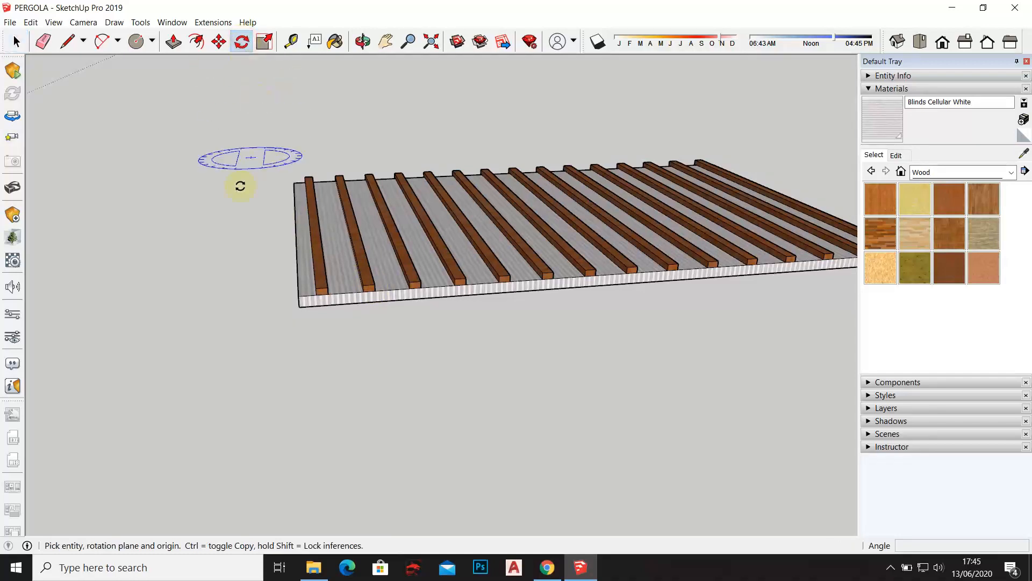
pyautogui.scroll(3, 235, 258)
pyautogui.scroll(4, 311, 306)
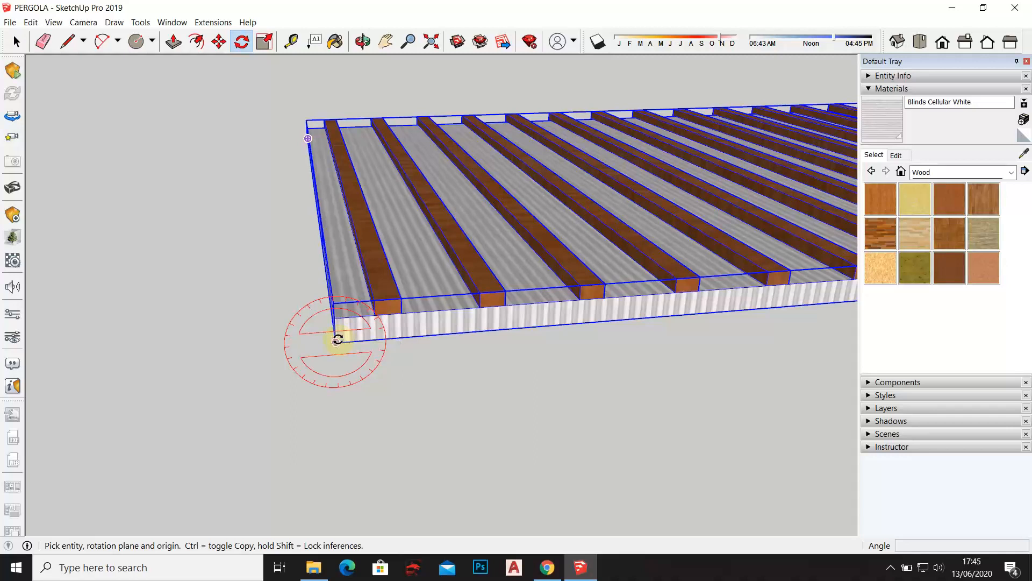
pyautogui.moveTo(340, 340); pyautogui.dragTo(378, 340, button='middle')
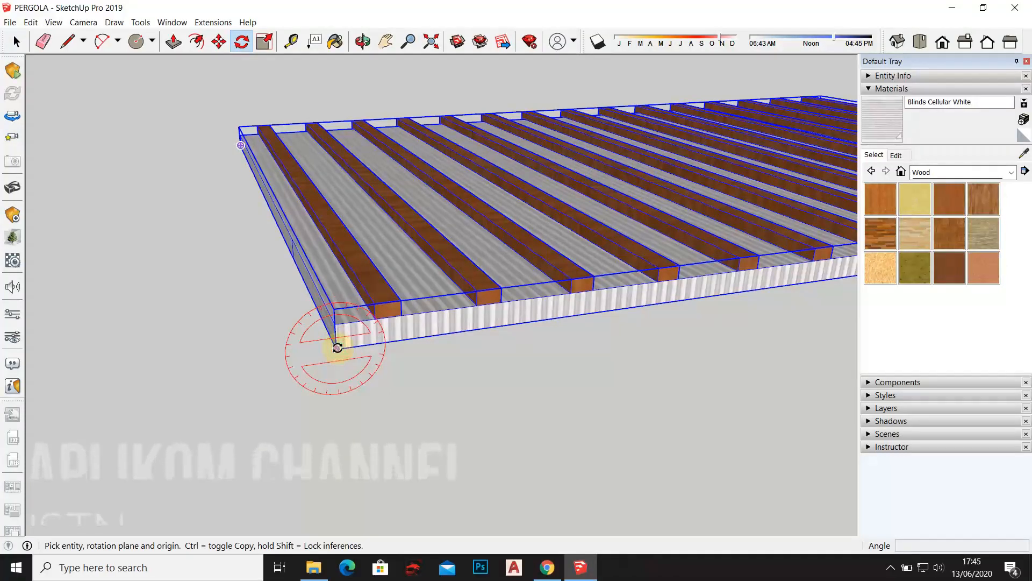
pyautogui.click(337, 348)
pyautogui.scroll(-1, 337, 347)
pyautogui.moveTo(622, 211); pyautogui.dragTo(323, 244, button='middle')
pyautogui.scroll(4, 768, 301)
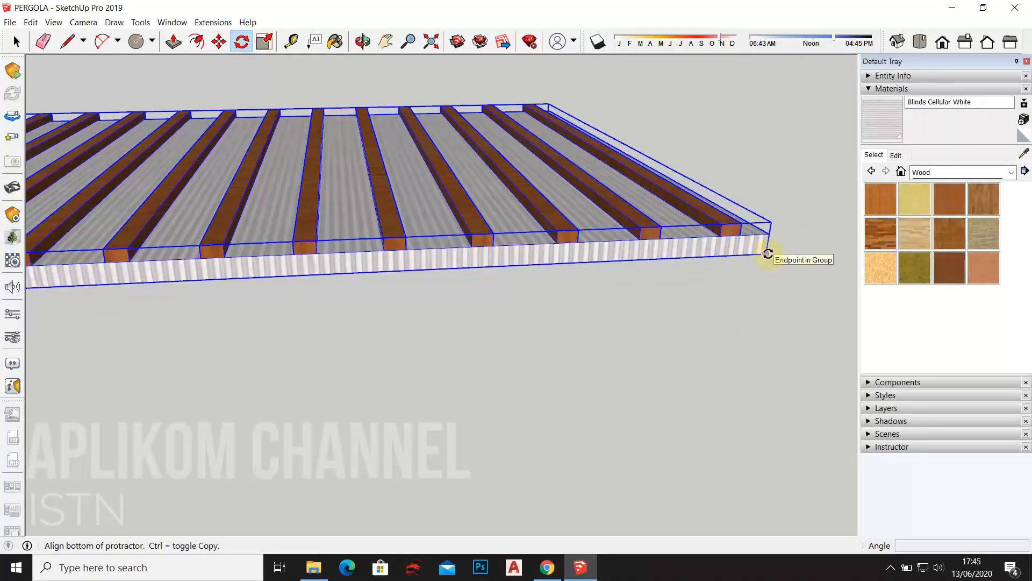
pyautogui.scroll(-3, 768, 253)
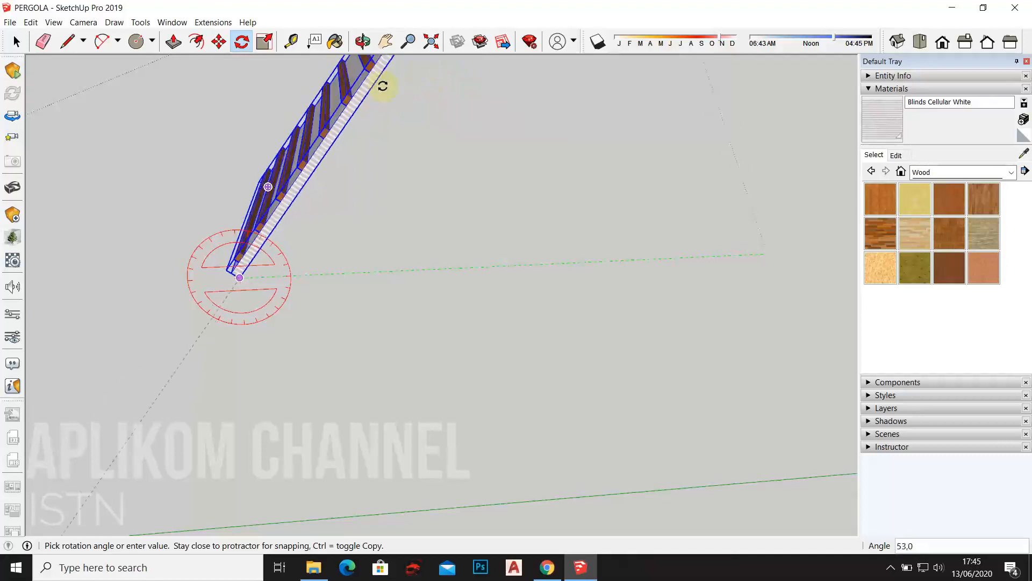
pyautogui.moveTo(392, 120); pyautogui.dragTo(506, 169, button='middle')
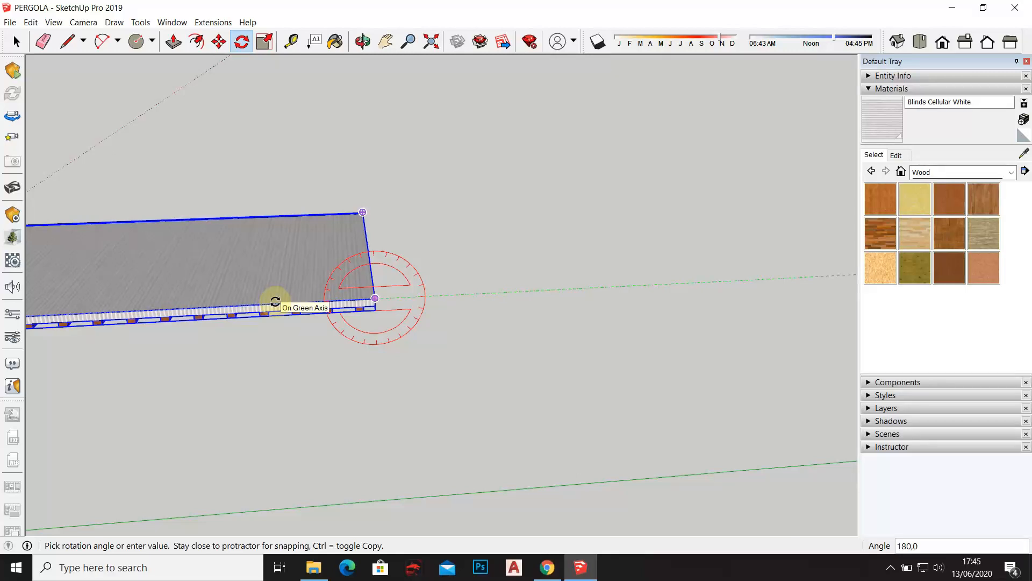
pyautogui.click(275, 301)
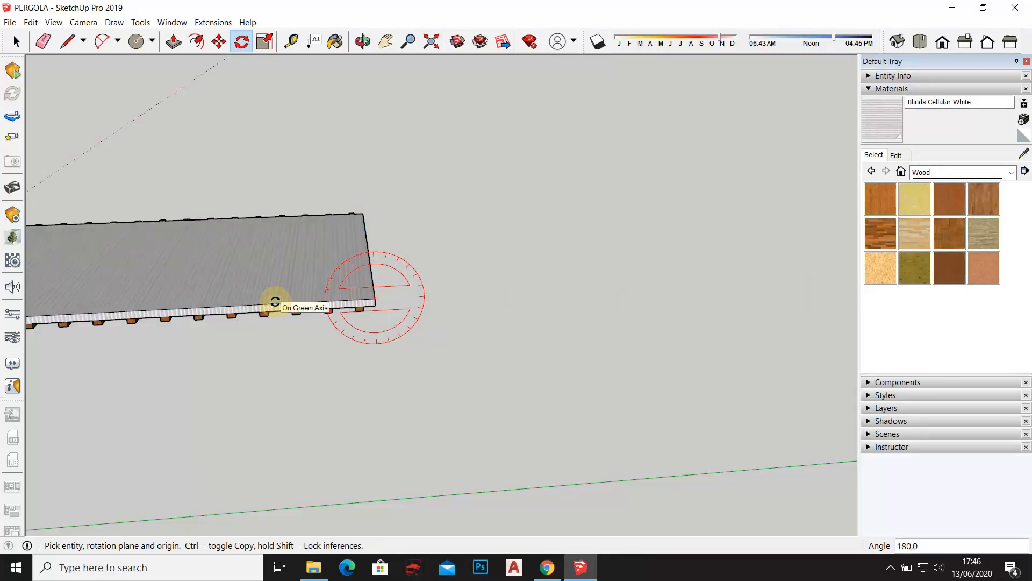
pyautogui.click(16, 42)
# Erase the placeholder roof face and the guide edges linking the beam ends of the bent posts
pyautogui.moveTo(152, 210); pyautogui.dragTo(556, 419, button='middle')
pyautogui.moveTo(575, 386); pyautogui.dragTo(622, 239, button='middle')
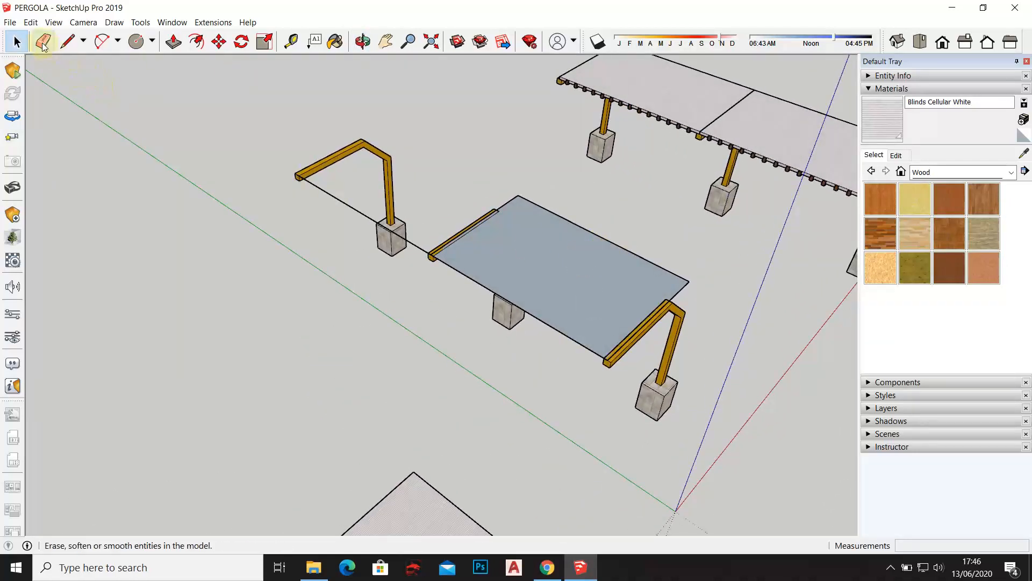
pyautogui.click(589, 220)
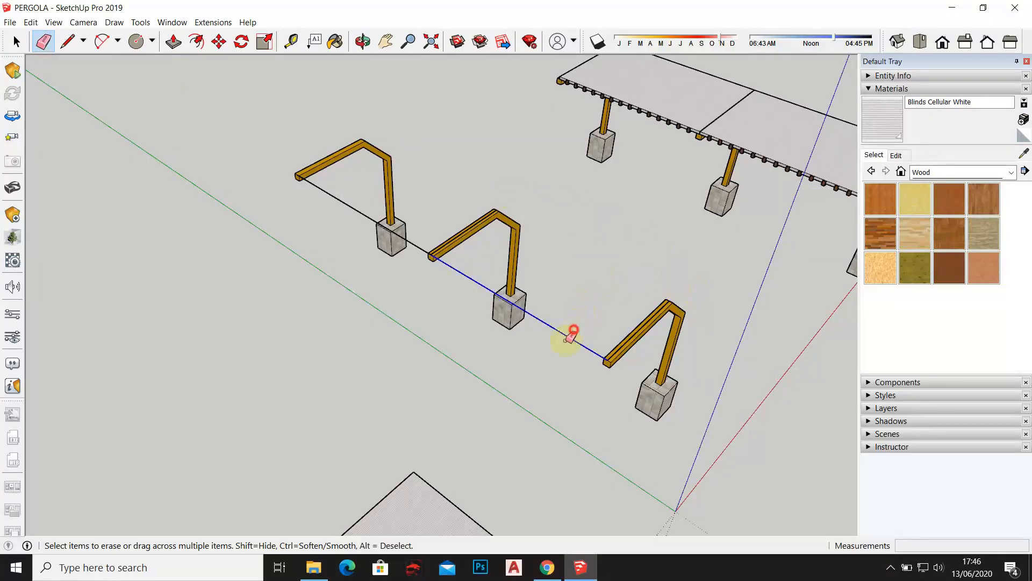
# Move the turned roof panel by its slab's lower corner onto the end corner of the outer bent post's beam
pyautogui.scroll(-3, 514, 277)
pyautogui.moveTo(560, 339); pyautogui.dragTo(178, 124, button='middle')
pyautogui.moveTo(159, 169); pyautogui.dragTo(306, 328, button='middle')
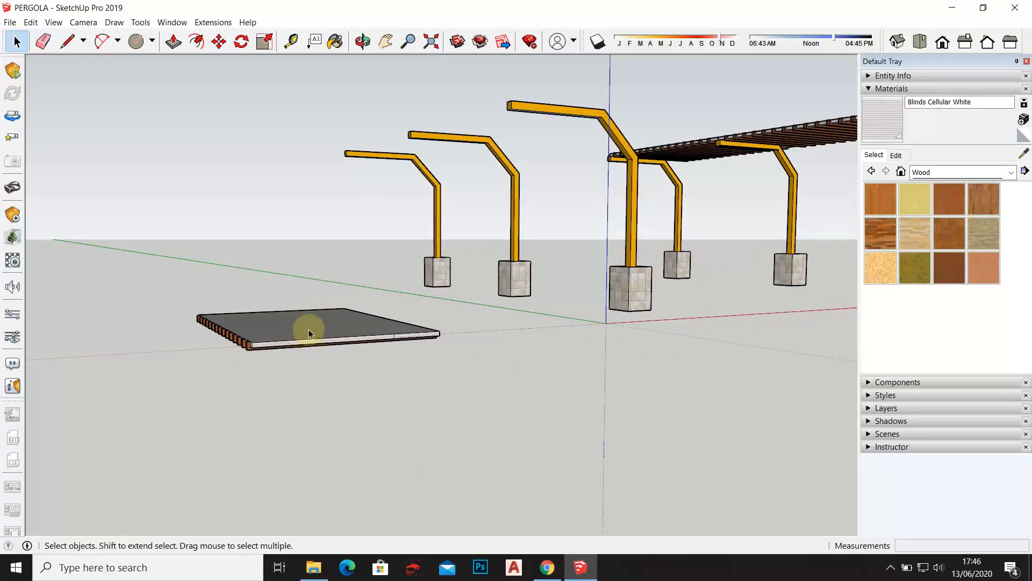
pyautogui.click(308, 329)
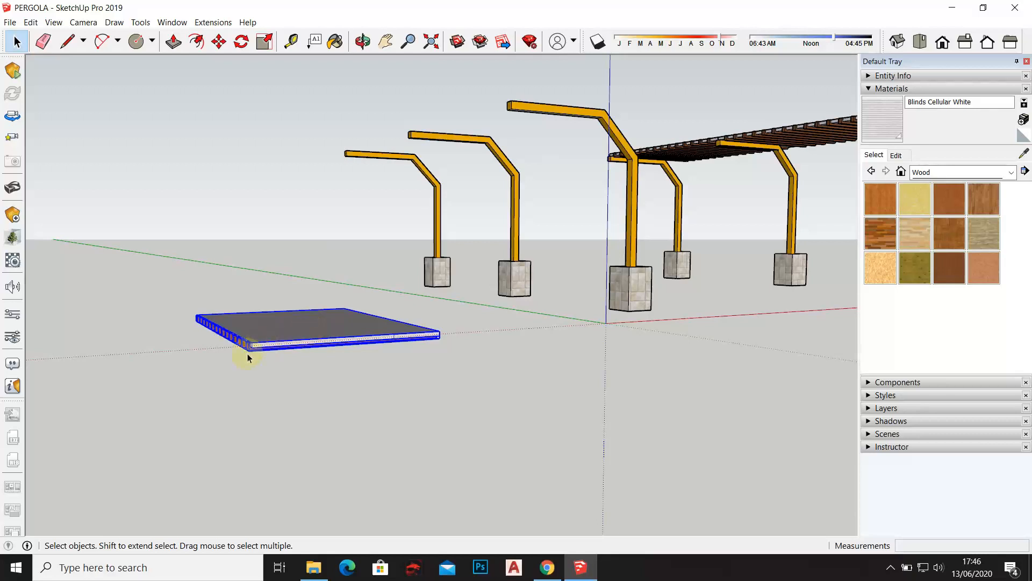
pyautogui.scroll(2, 245, 358)
pyautogui.scroll(1, 253, 353)
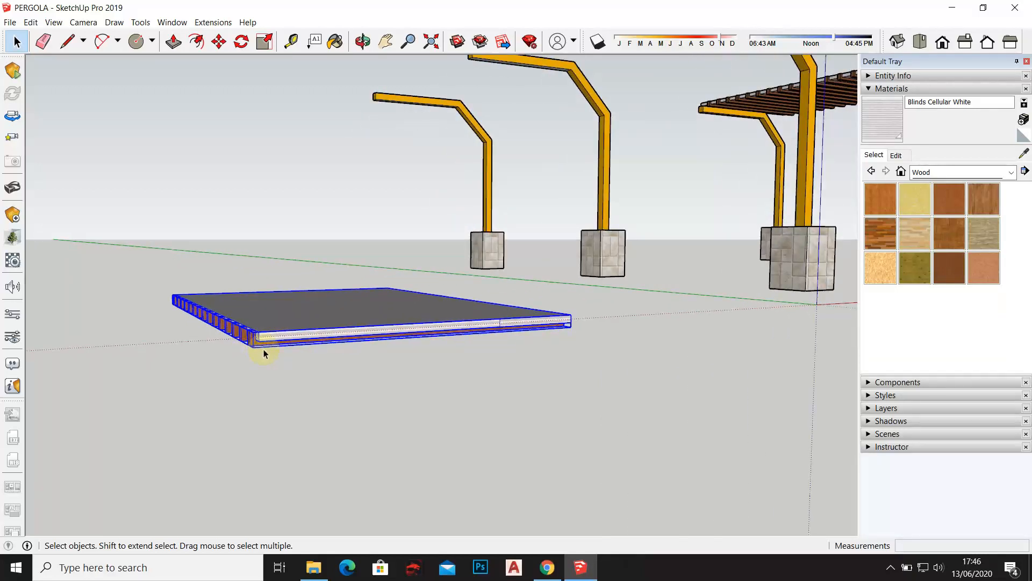
pyautogui.click(220, 45)
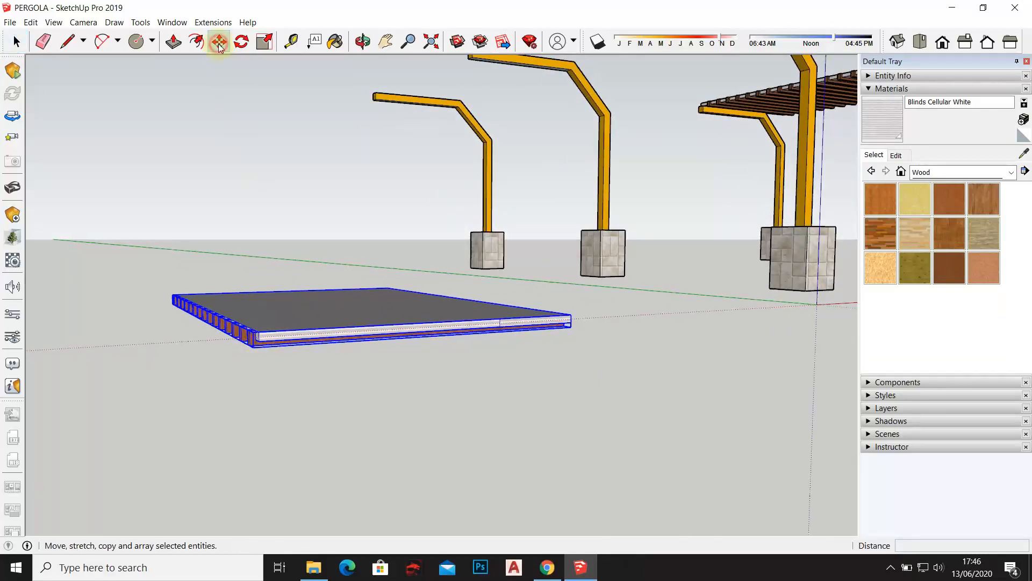
pyautogui.scroll(2, 351, 373)
pyautogui.scroll(4, 471, 398)
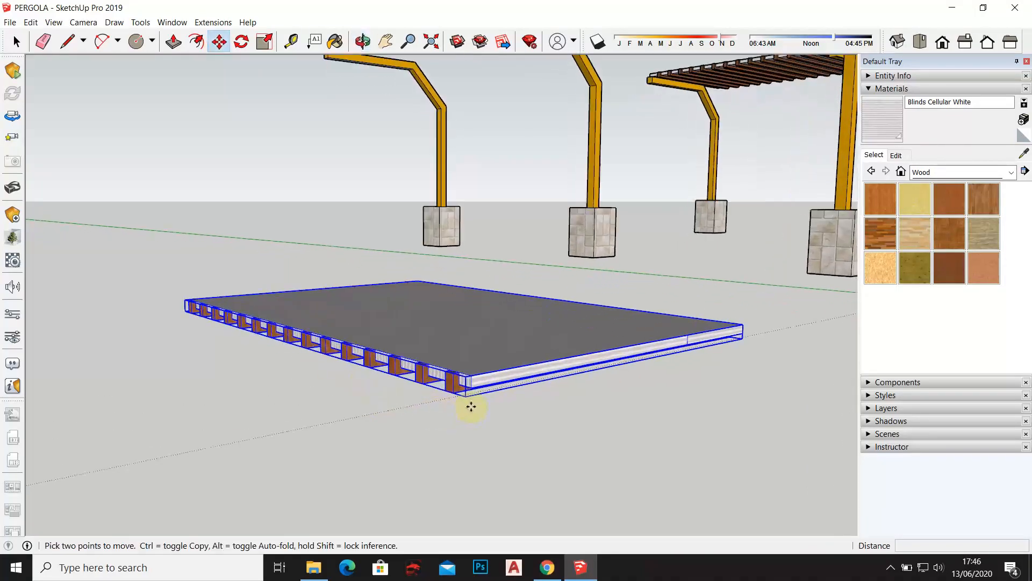
pyautogui.scroll(1, 473, 383)
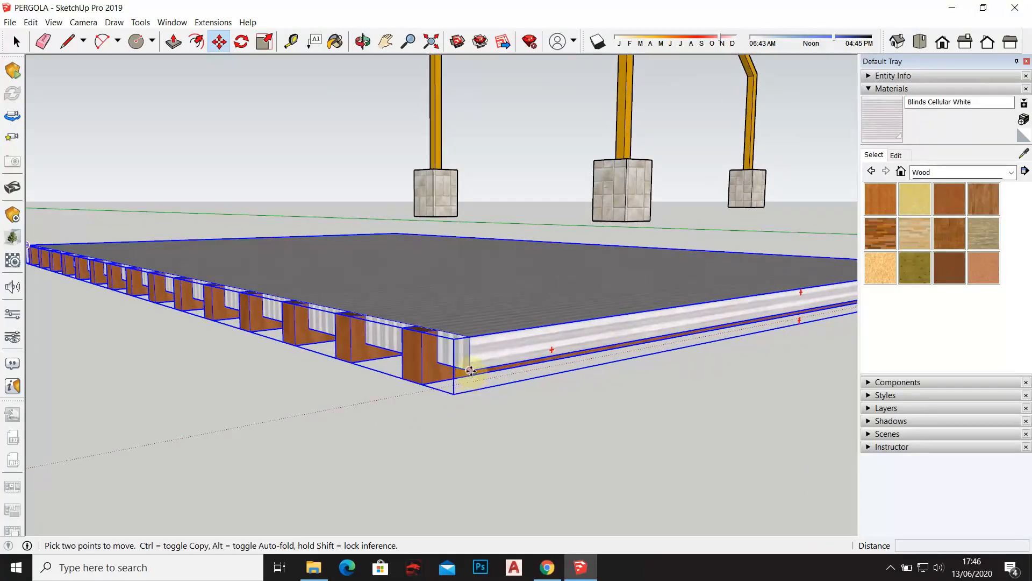
pyautogui.scroll(-6, 471, 371)
pyautogui.moveTo(481, 289); pyautogui.dragTo(459, 381, button='middle')
pyautogui.scroll(1, 510, 244)
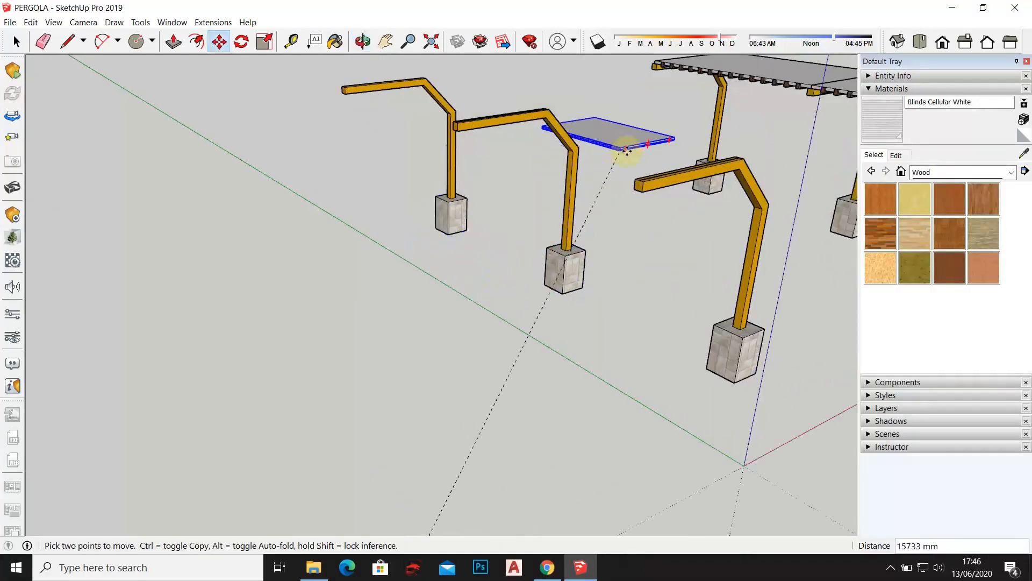
pyautogui.scroll(3, 629, 150)
pyautogui.scroll(3, 705, 215)
pyautogui.moveTo(703, 230); pyautogui.dragTo(505, 280, button='middle')
pyautogui.moveTo(412, 288); pyautogui.dragTo(597, 309, button='middle')
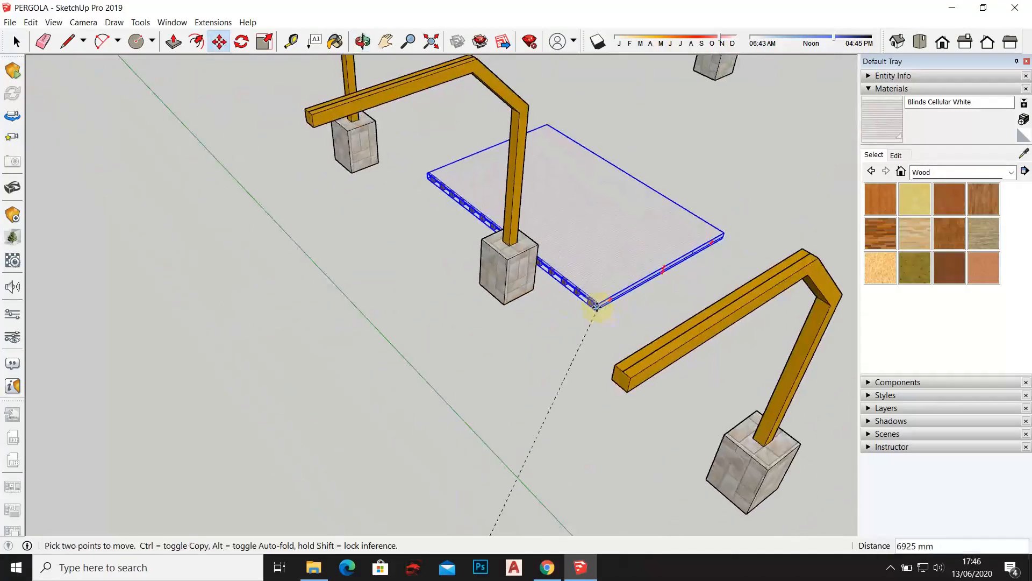
pyautogui.scroll(3, 626, 360)
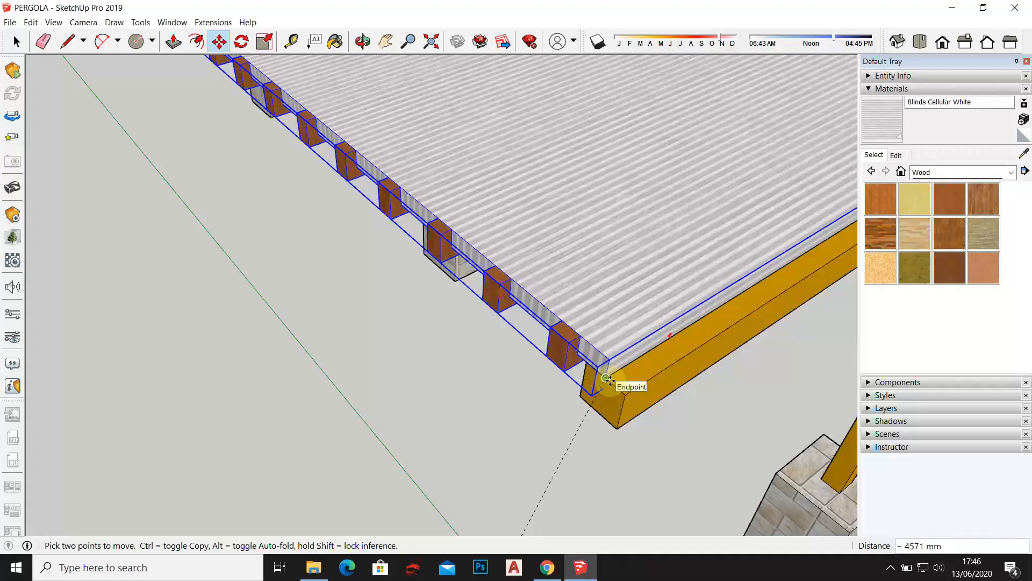
# Copy the roof panel and paste the copy on the ground beside the uncovered bent post
pyautogui.scroll(-5, 618, 376)
pyautogui.moveTo(535, 323); pyautogui.dragTo(479, 190, button='middle')
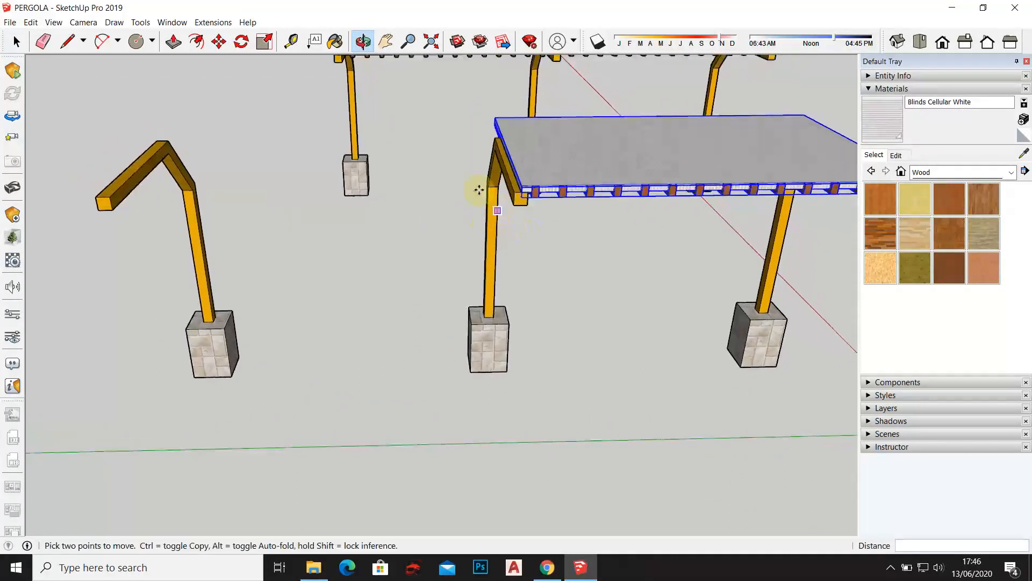
pyautogui.moveTo(211, 190); pyautogui.dragTo(425, 236, button='middle')
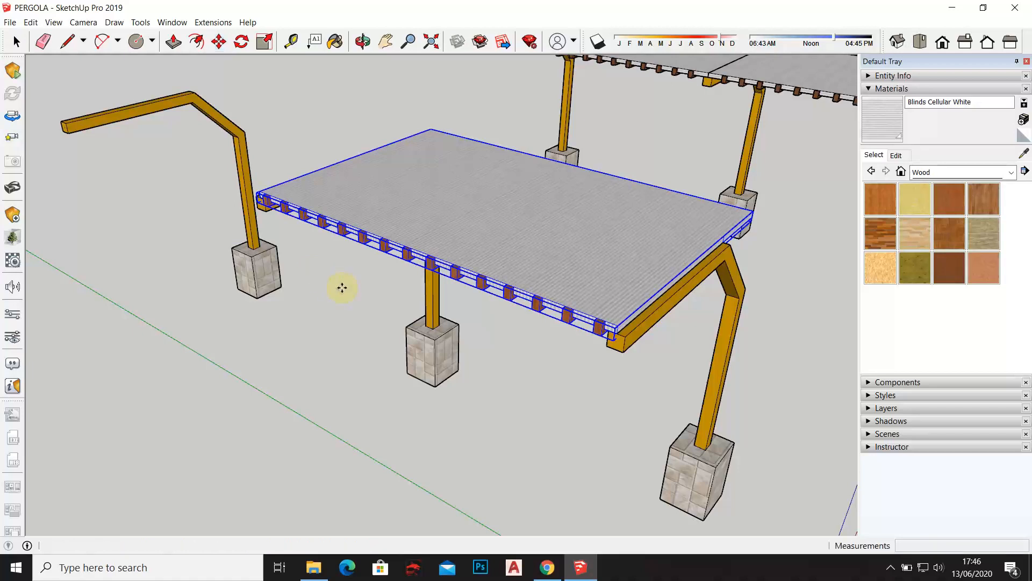
pyautogui.hotkey('ctrl', 'v')
pyautogui.scroll(5, 242, 333)
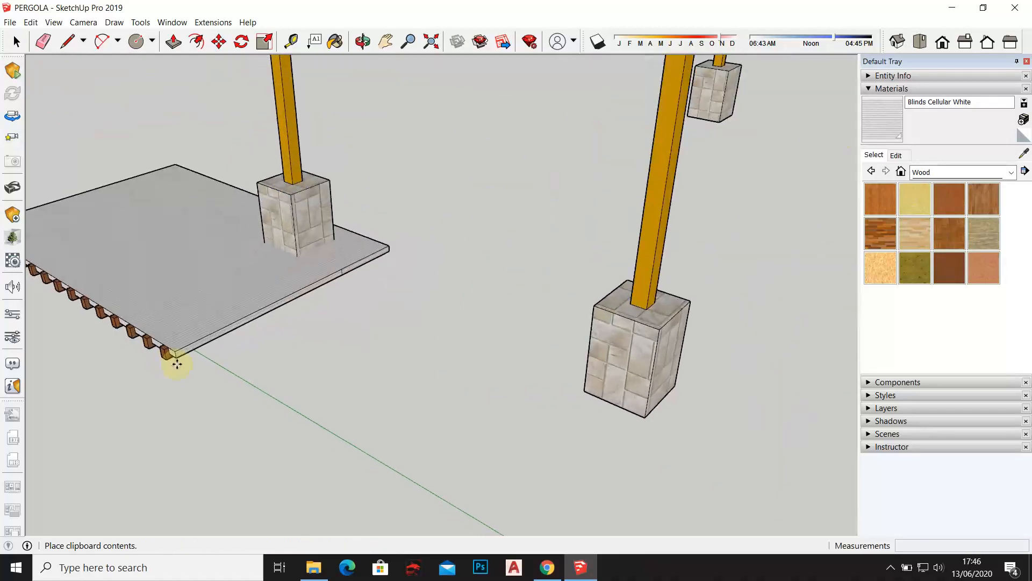
pyautogui.scroll(4, 177, 364)
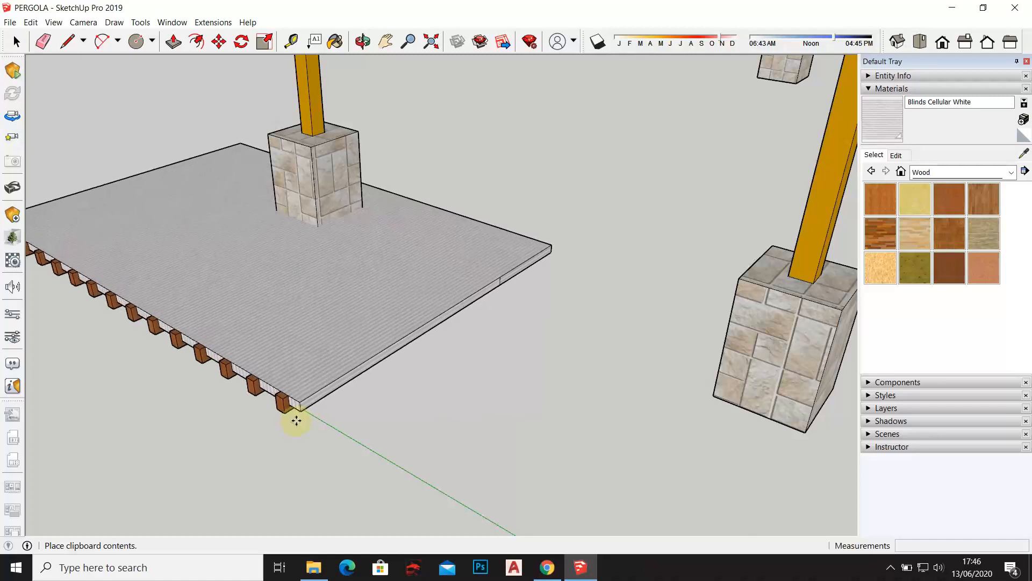
pyautogui.click(296, 421)
# Move the copied roof panel by its slab corner onto the middle post's beam, flush against the first panel
pyautogui.scroll(2, 266, 428)
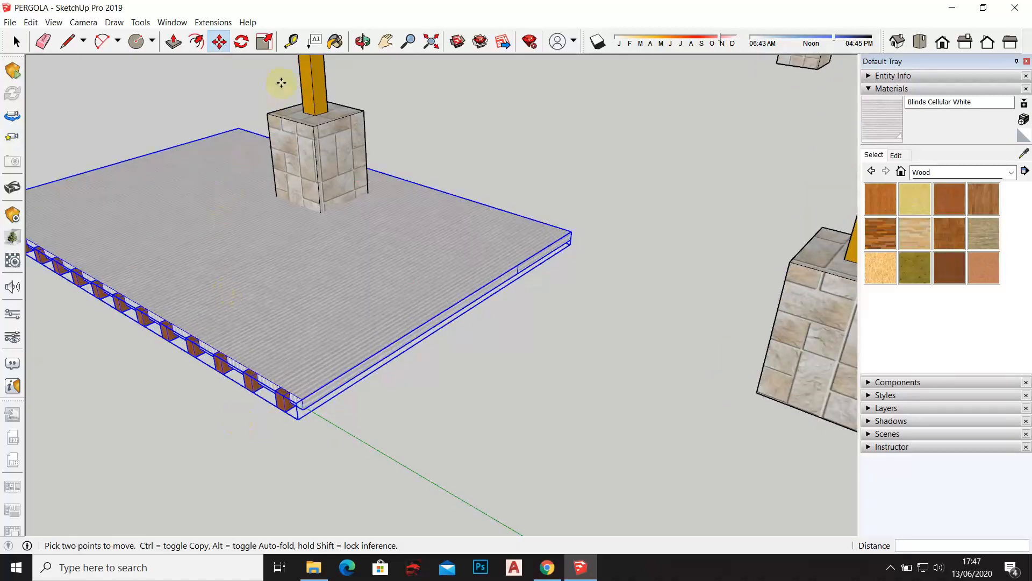
pyautogui.scroll(4, 316, 430)
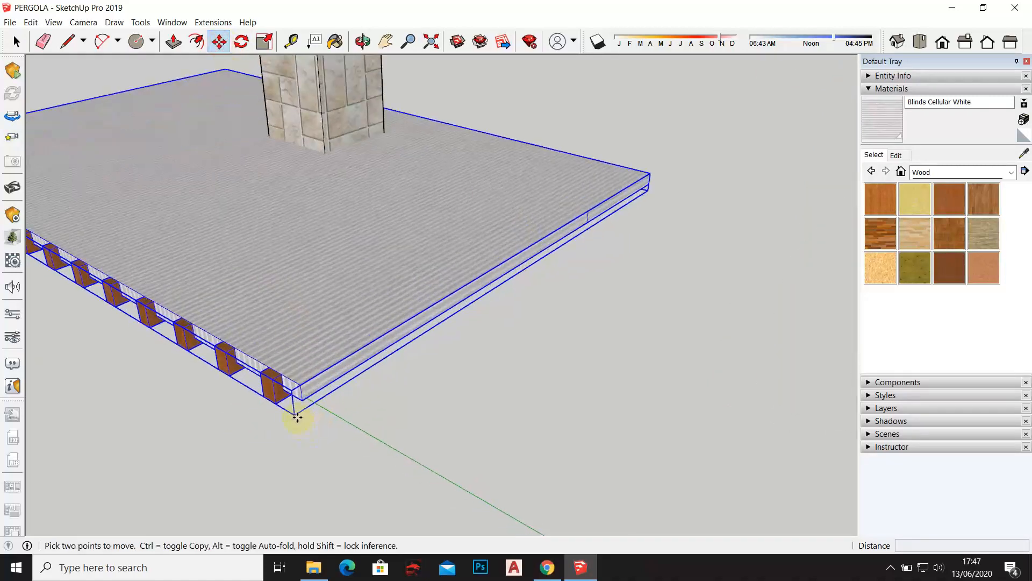
pyautogui.scroll(-5, 299, 392)
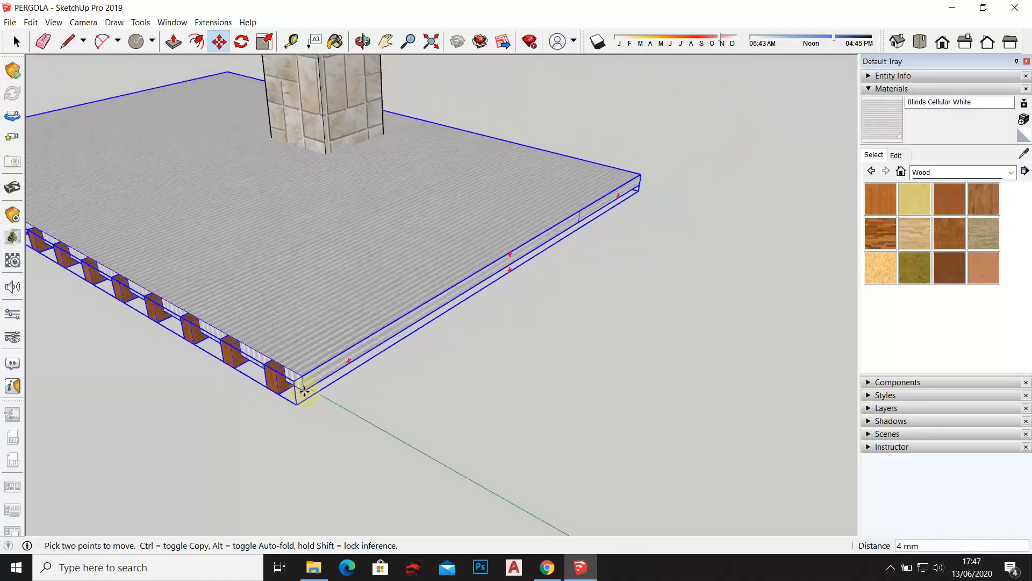
pyautogui.moveTo(300, 362); pyautogui.dragTo(369, 431, button='middle')
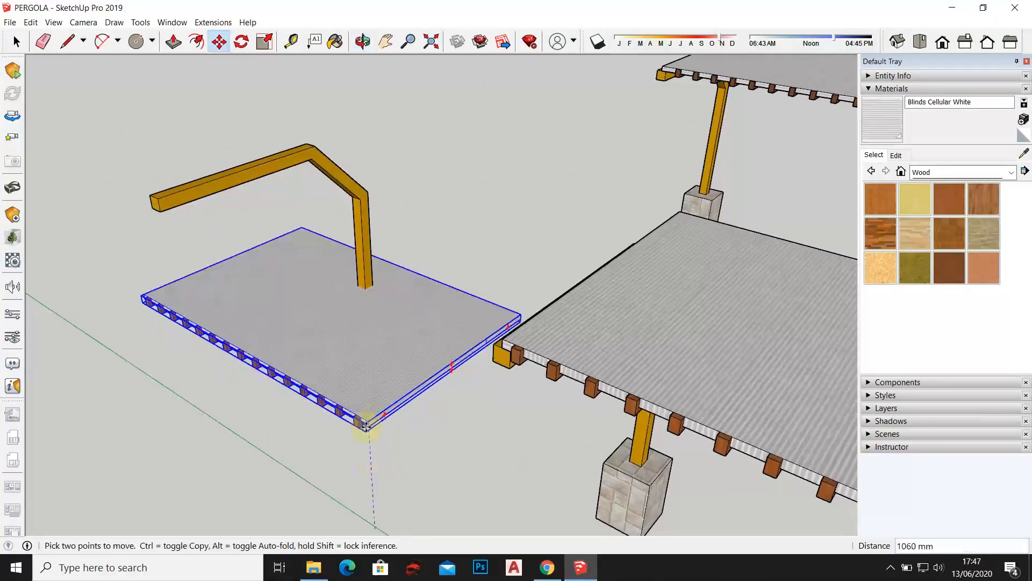
pyautogui.scroll(3, 410, 385)
pyautogui.moveTo(625, 217); pyautogui.dragTo(446, 274, button='middle')
pyautogui.scroll(5, 652, 242)
pyautogui.scroll(3, 447, 274)
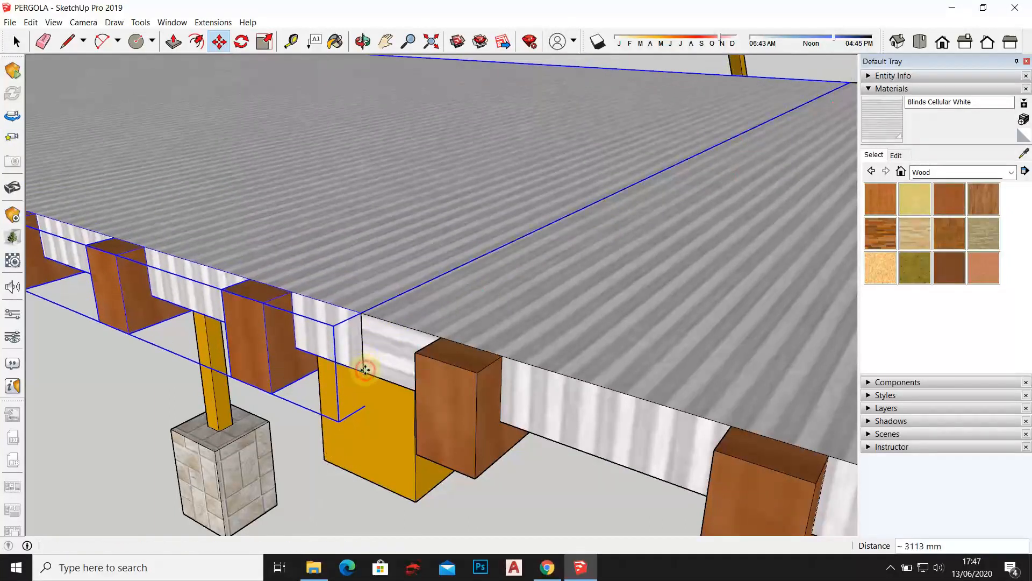
pyautogui.scroll(-10, 365, 370)
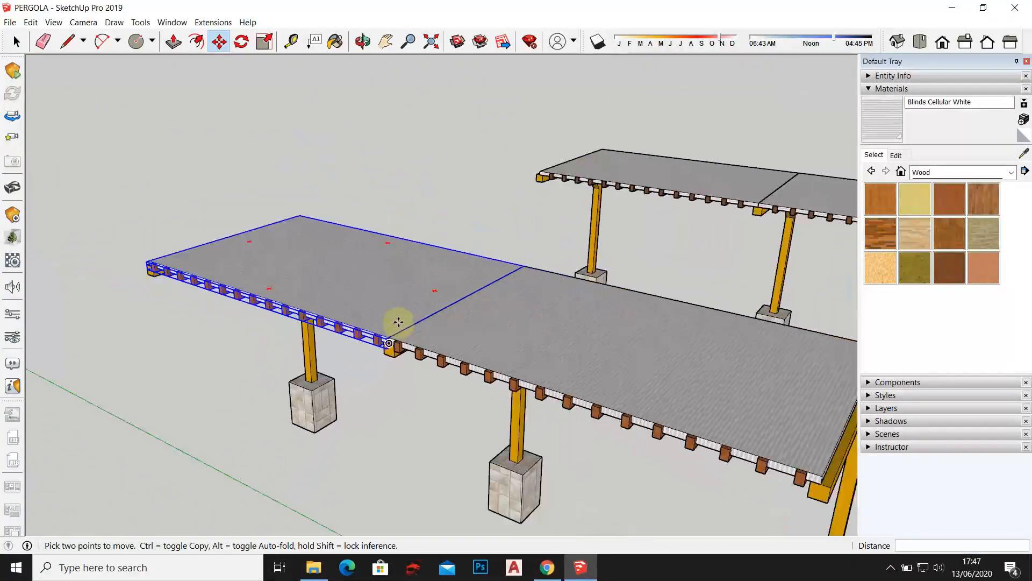
# Turn on shadows for the scene with both roofed pergolas
pyautogui.moveTo(316, 330); pyautogui.dragTo(430, 253, button='middle')
pyautogui.moveTo(535, 237); pyautogui.dragTo(516, 301, button='middle')
pyautogui.moveTo(342, 312); pyautogui.dragTo(376, 287, button='middle')
pyautogui.moveTo(467, 308); pyautogui.dragTo(440, 348, button='middle')
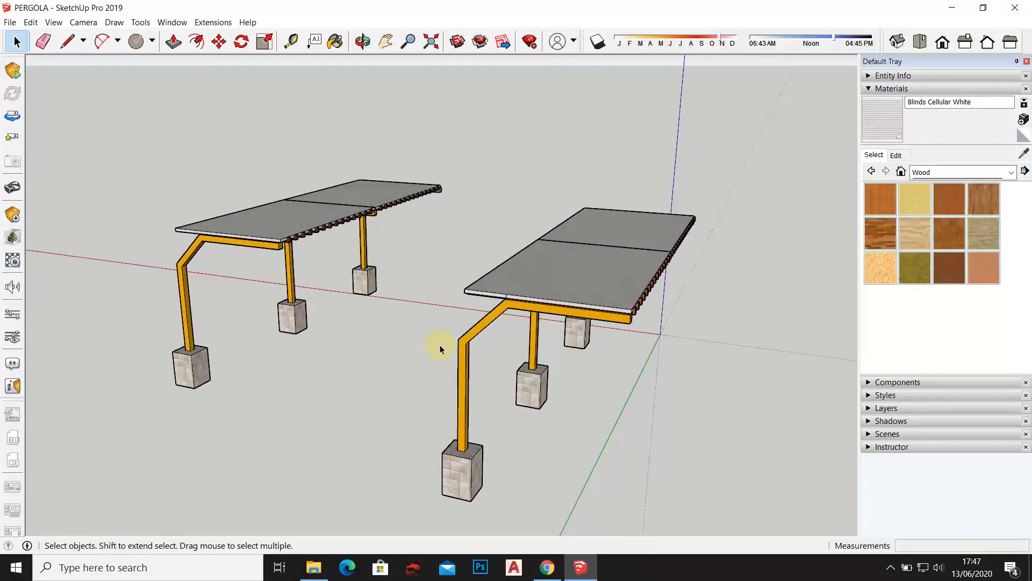
pyautogui.moveTo(436, 351); pyautogui.dragTo(383, 352, button='middle')
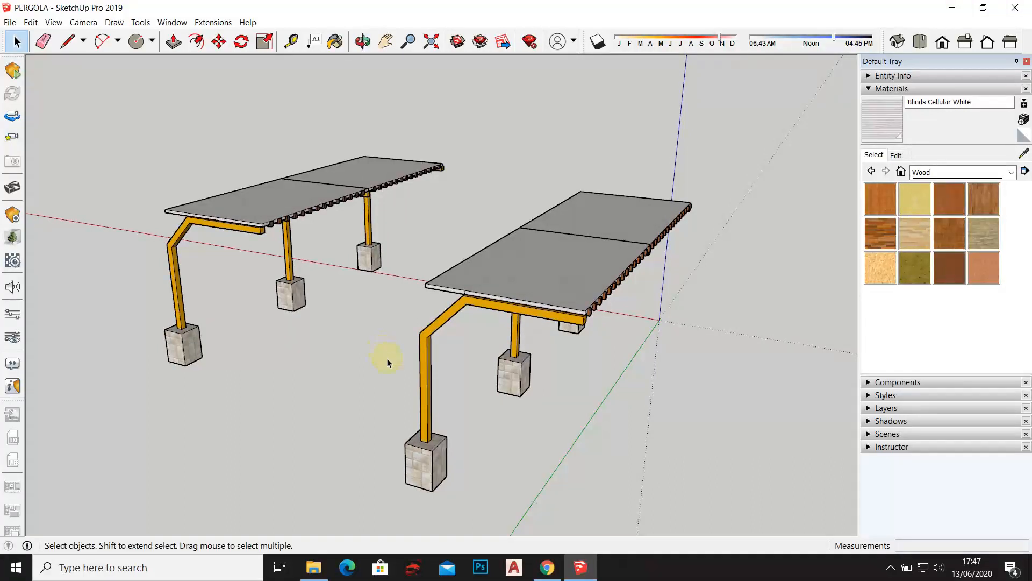
pyautogui.moveTo(456, 349); pyautogui.dragTo(345, 279, button='middle')
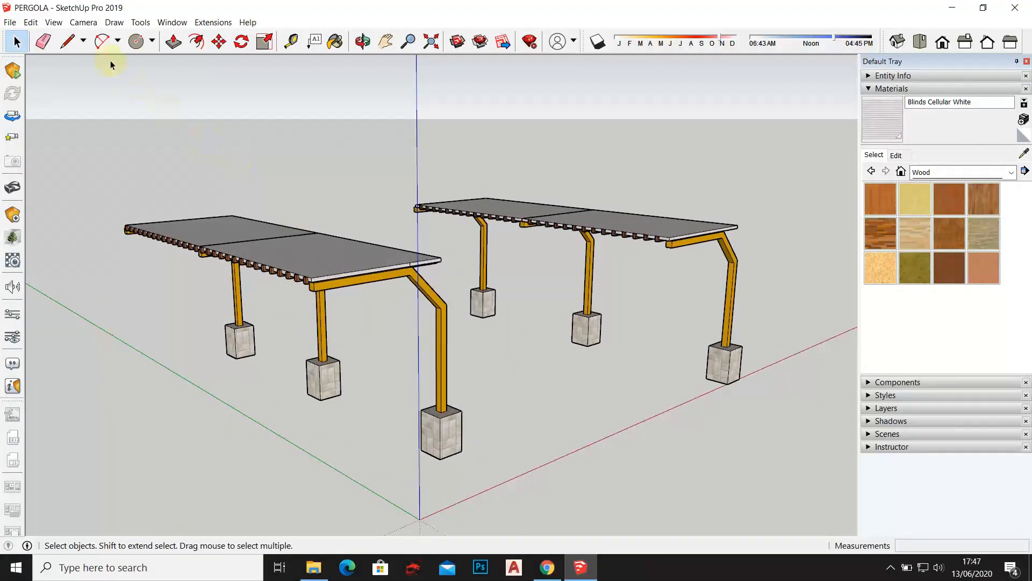
pyautogui.click(53, 22)
pyautogui.click(75, 148)
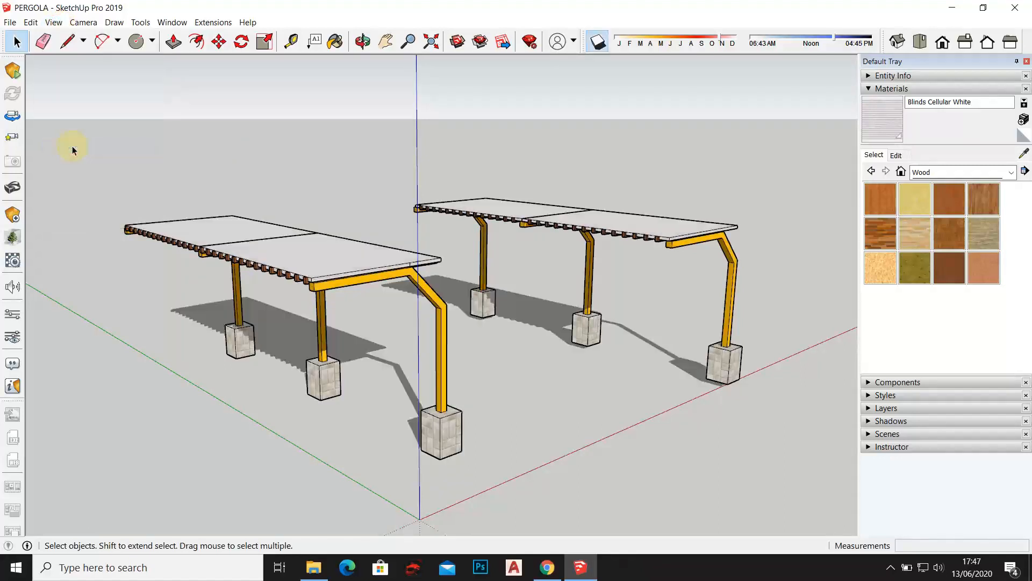
# Set the sun's date to about early June and its time to mid-afternoon for the shadows
pyautogui.moveTo(361, 289); pyautogui.dragTo(544, 204, button='middle')
pyautogui.moveTo(832, 41)
pyautogui.mouseDown()
pyautogui.moveTo(785, 48)
pyautogui.moveTo(846, 41)
pyautogui.mouseUp()
pyautogui.moveTo(725, 43); pyautogui.dragTo(671, 47)
pyautogui.moveTo(834, 38)
pyautogui.mouseDown()
pyautogui.moveTo(821, 42)
pyautogui.moveTo(837, 36)
pyautogui.mouseUp()
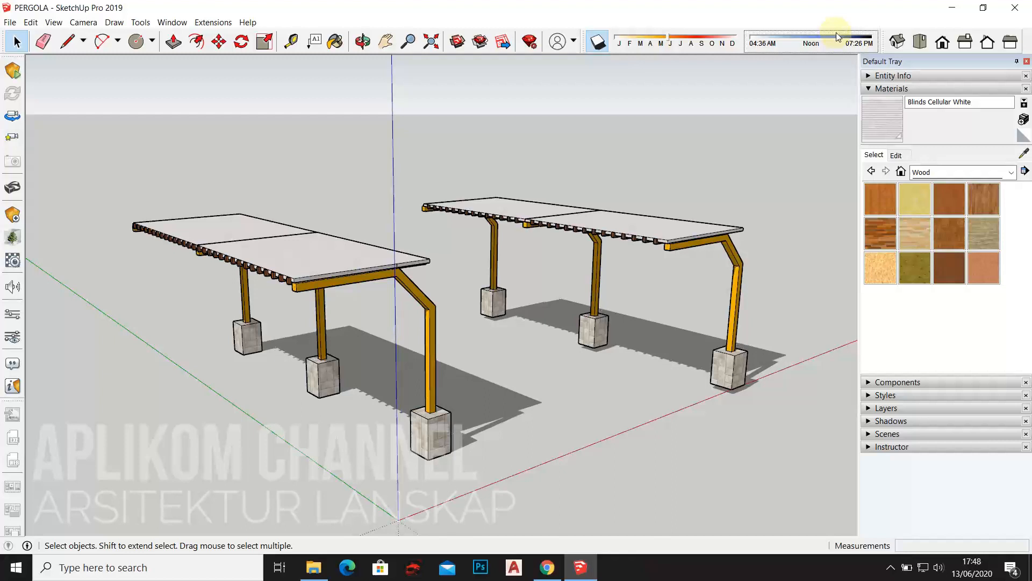
# Close the Default Tray and frame both pergolas in a low view showing the rafters from below
pyautogui.moveTo(434, 277); pyautogui.dragTo(503, 245, button='middle')
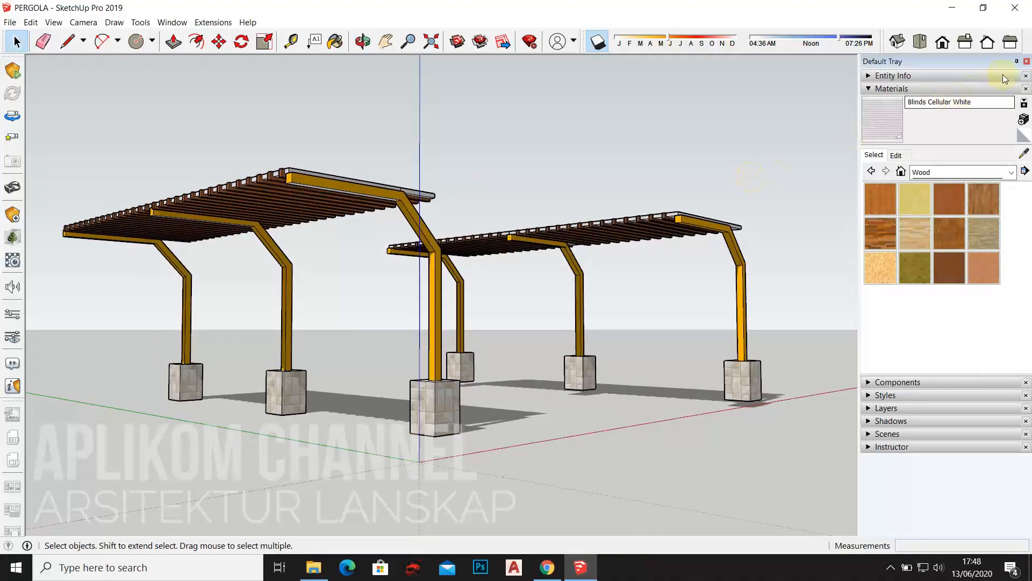
pyautogui.click(1025, 62)
pyautogui.scroll(1, 650, 273)
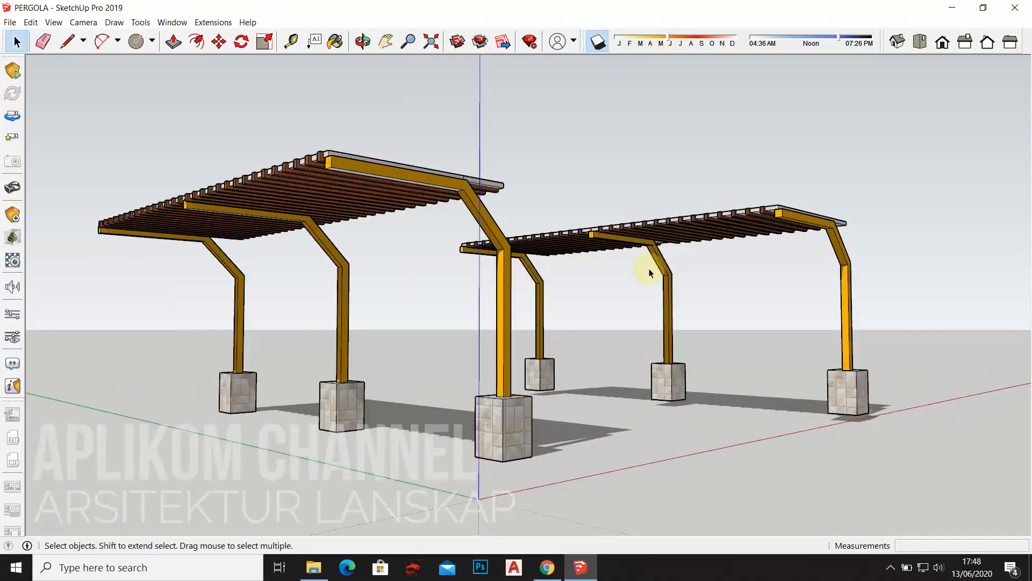